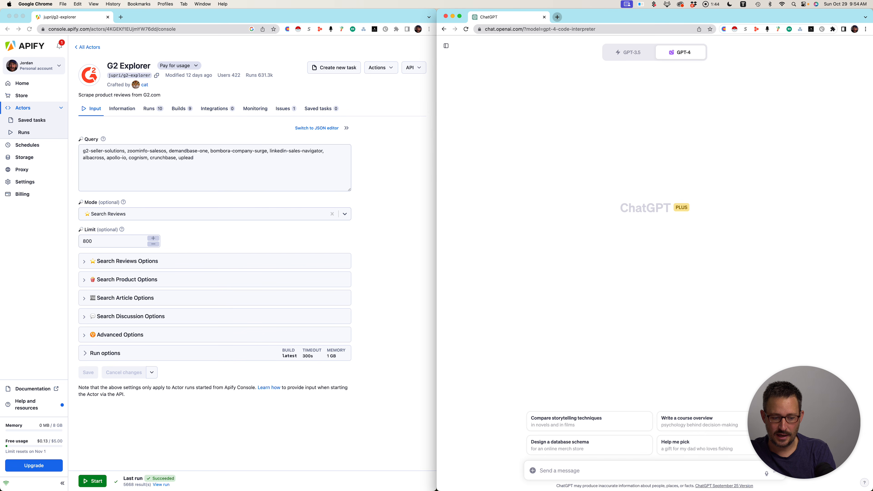
# Search Google for "g2 sales intelligence" in a new browser tab and open G2's "Best Sales Intelligence Software in 2023" result.
pyautogui.press('super+t')
pyautogui.write('g2')
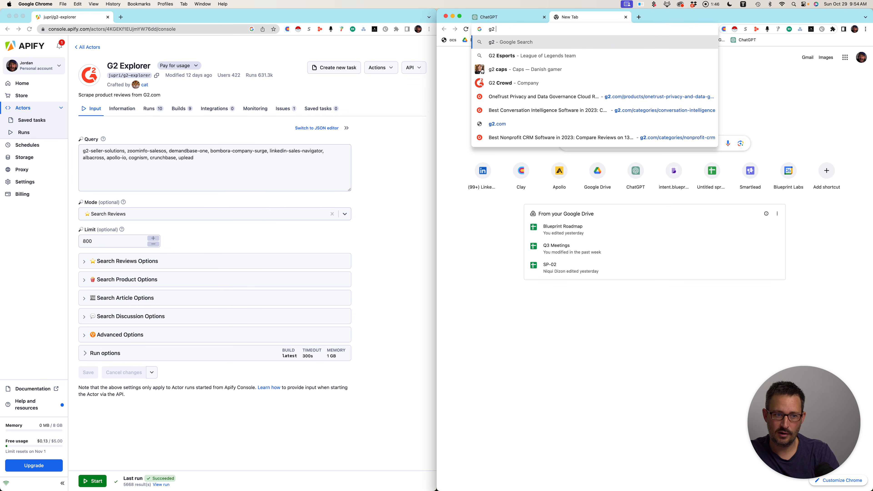
pyautogui.write(' sales intelligence')
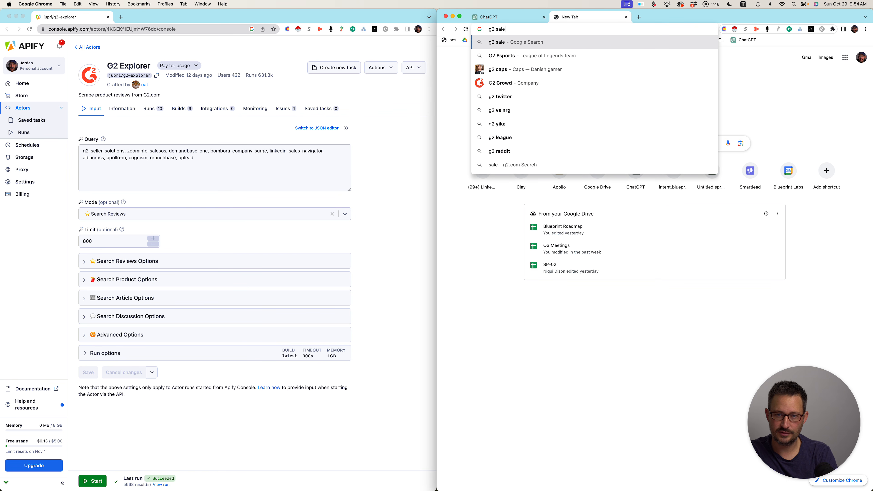
pyautogui.press('Return')
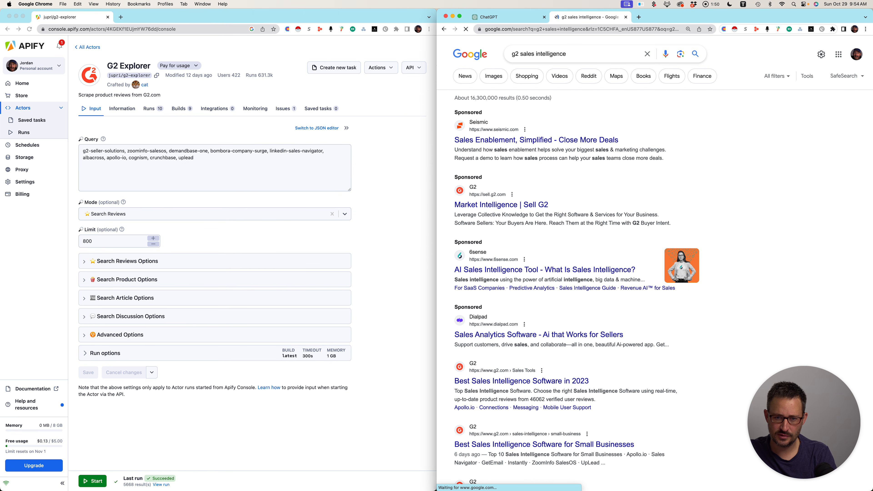
pyautogui.scroll(-3, 532, 233)
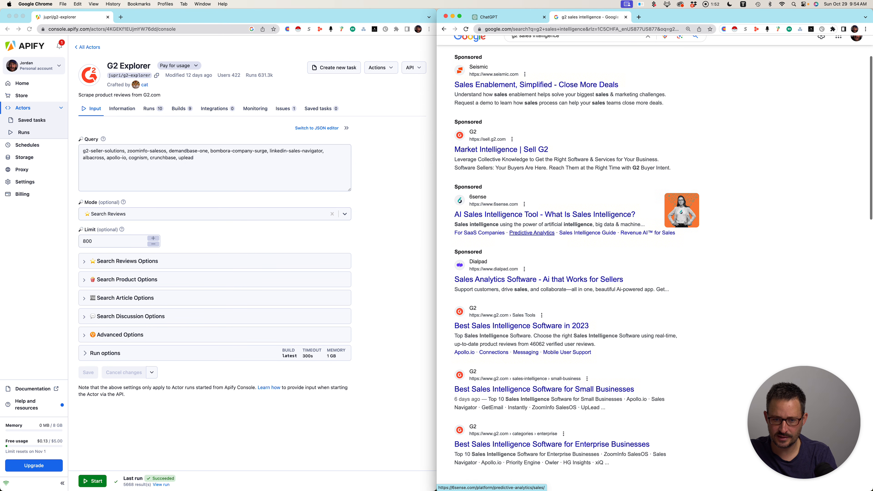
pyautogui.scroll(-3, 532, 233)
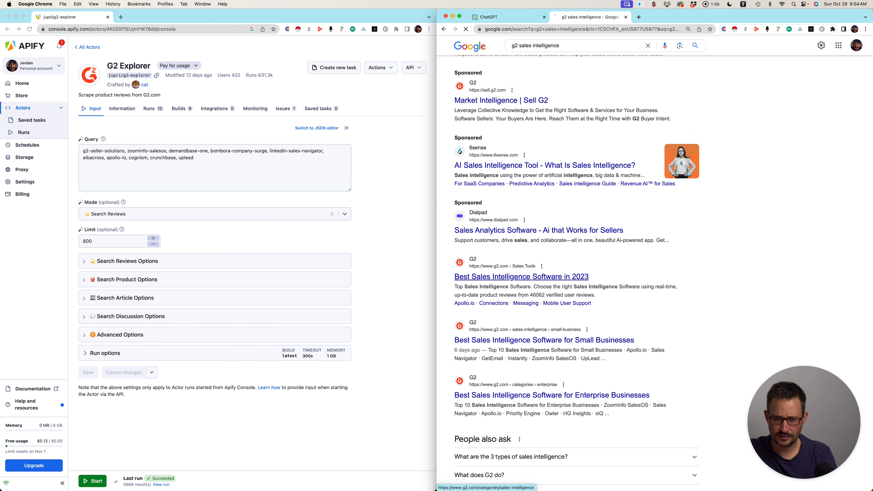
# Find Cognism and Apollo.io in the Sales Intelligence listings and open each one's reviews in a separate background tab.
pyautogui.scroll(-5, 532, 276)
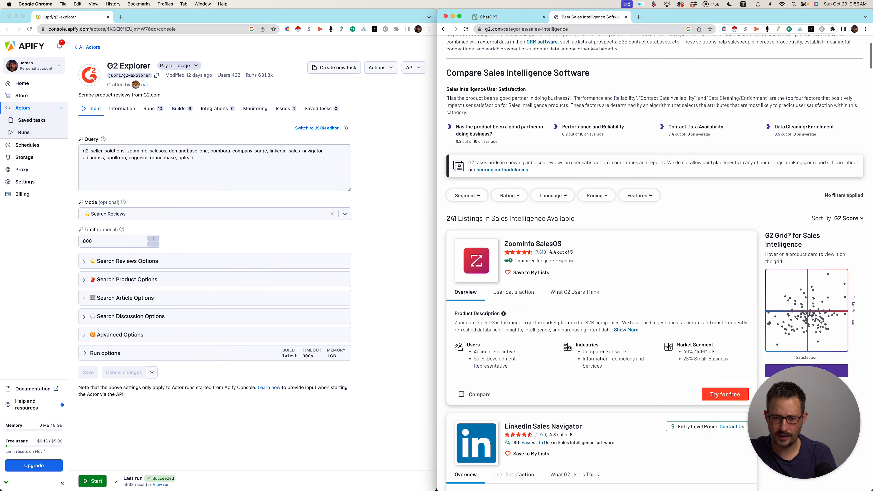
pyautogui.scroll(-5, 655, 264)
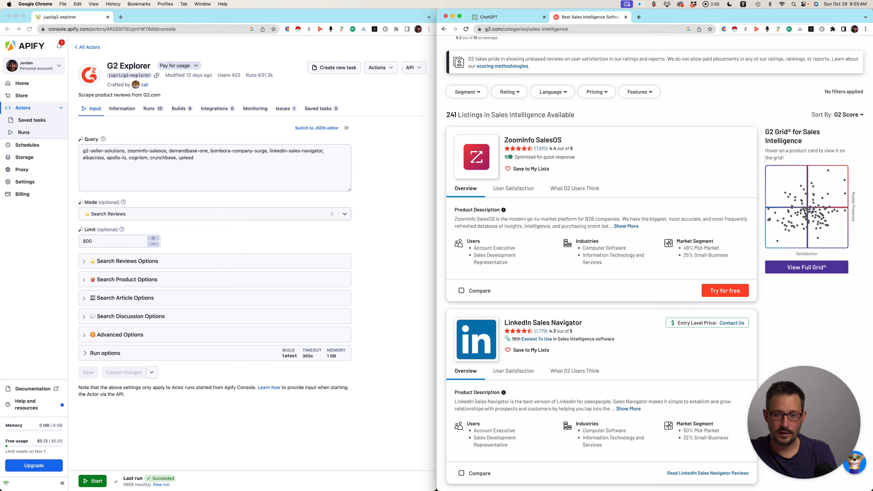
pyautogui.scroll(-10, 553, 130)
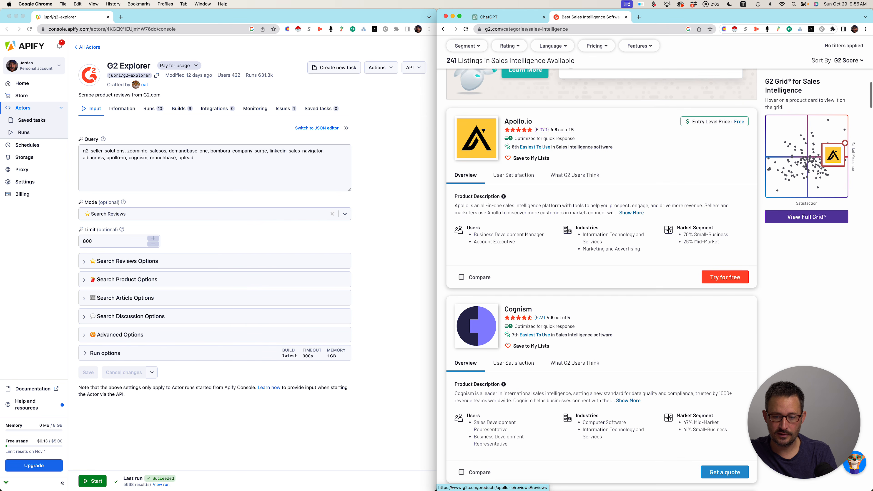
pyautogui.scroll(-10, 601, 275)
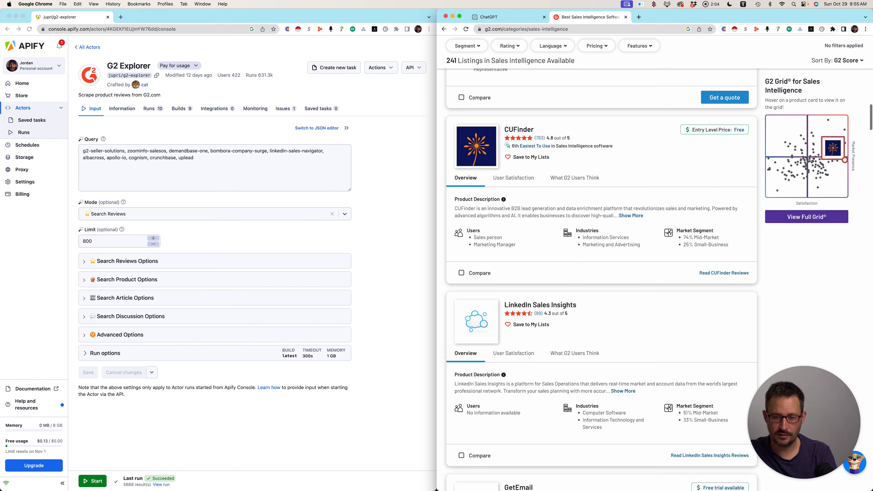
pyautogui.scroll(10, 601, 275)
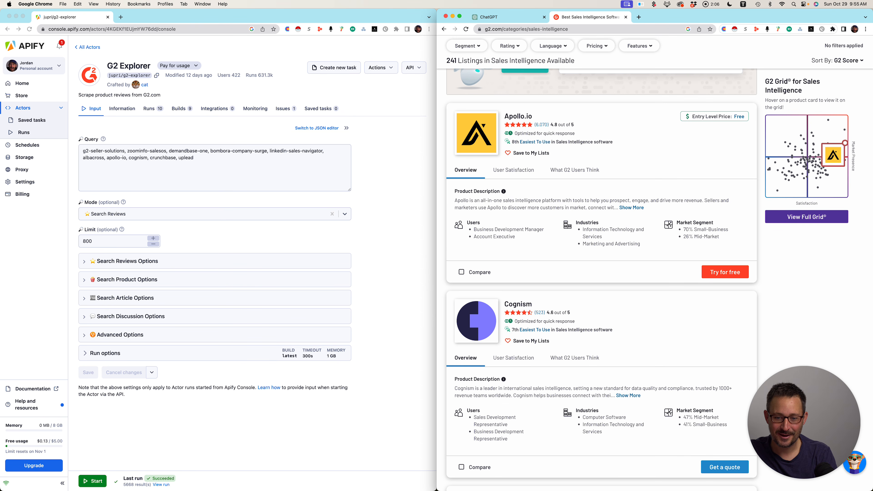
pyautogui.scroll(1, 602, 241)
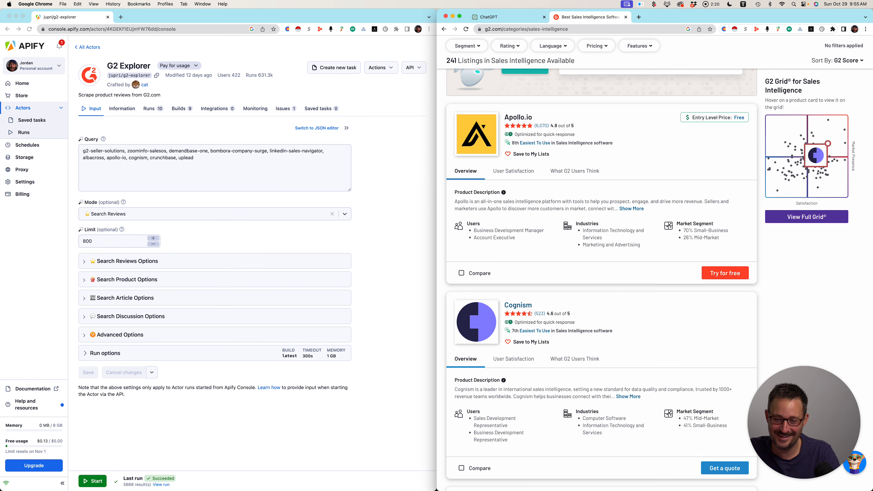
pyautogui.keyDown('super'); pyautogui.click(518, 305); pyautogui.keyUp('super')
pyautogui.scroll(3, 602, 275)
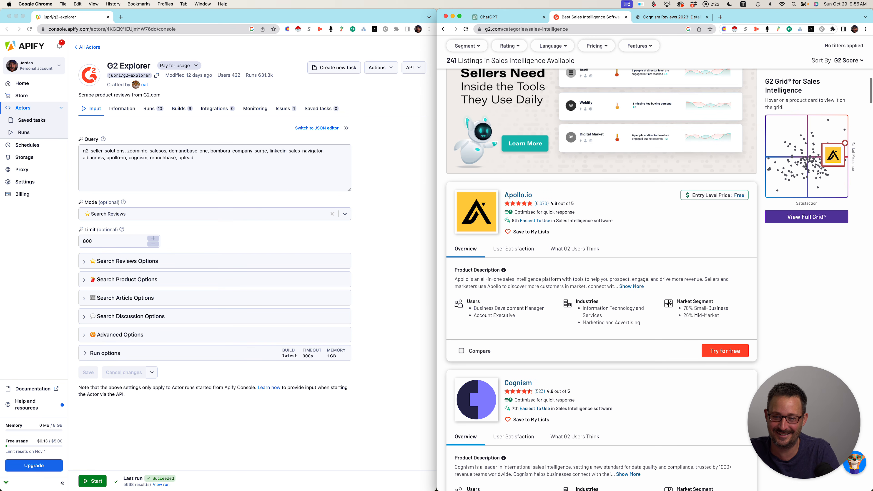
pyautogui.keyDown('super'); pyautogui.click(541, 203); pyautogui.keyUp('super')
pyautogui.scroll(3, 541, 203)
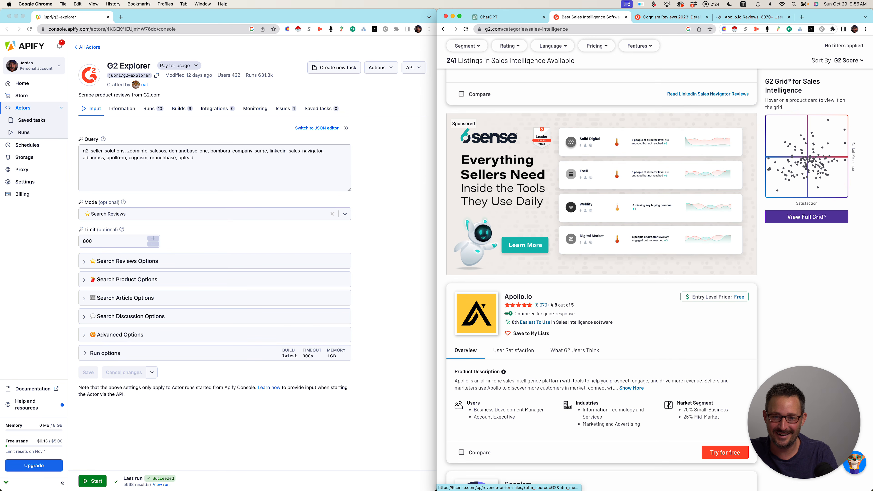
# Open the sponsored 6sense page, LinkedIn Sales Navigator and ZoomInfo SalesOS from the listings in separate background tabs.
pyautogui.keyDown('super'); pyautogui.click(541, 203); pyautogui.keyUp('super')
pyautogui.scroll(5, 542, 204)
pyautogui.keyDown('super'); pyautogui.click(542, 123); pyautogui.keyUp('super')
pyautogui.scroll(4, 541, 124)
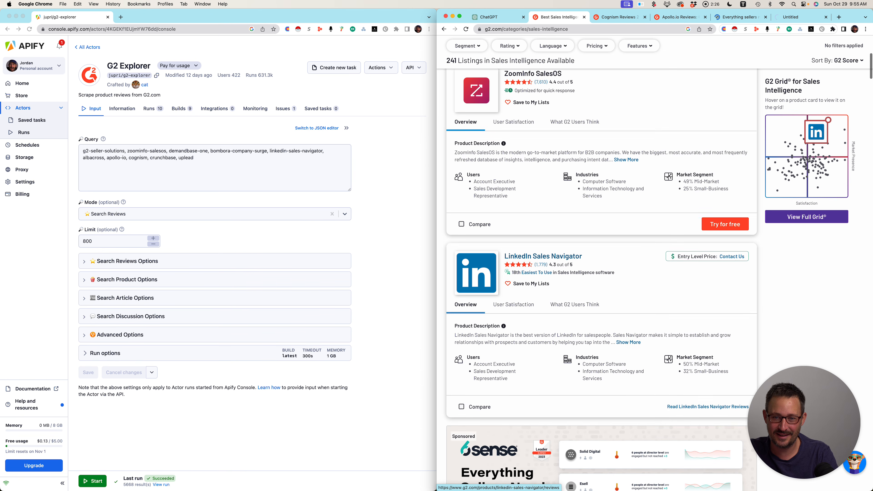
pyautogui.scroll(3, 541, 160)
pyautogui.keyDown('super'); pyautogui.click(541, 160); pyautogui.keyUp('super')
# Find Owler further down the Sales Intelligence listings and open its reviews in a background tab.
pyautogui.scroll(-20, 542, 159)
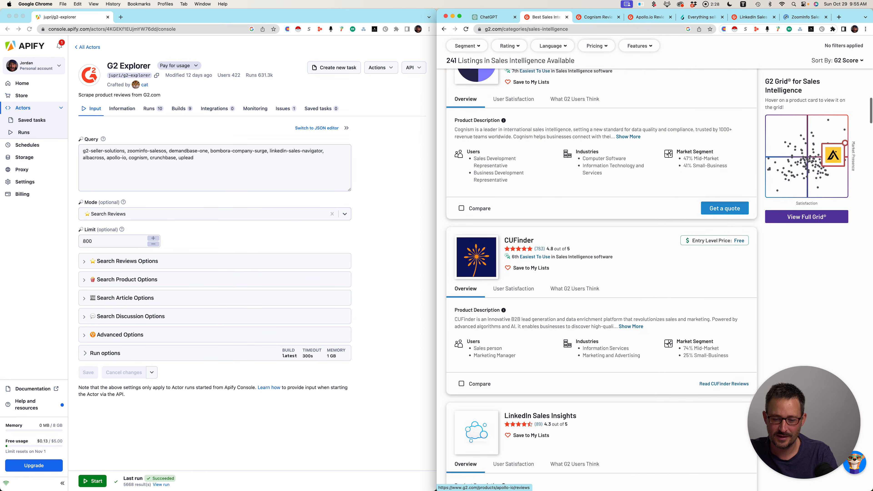
pyautogui.scroll(-13, 602, 275)
pyautogui.scroll(-7, 602, 275)
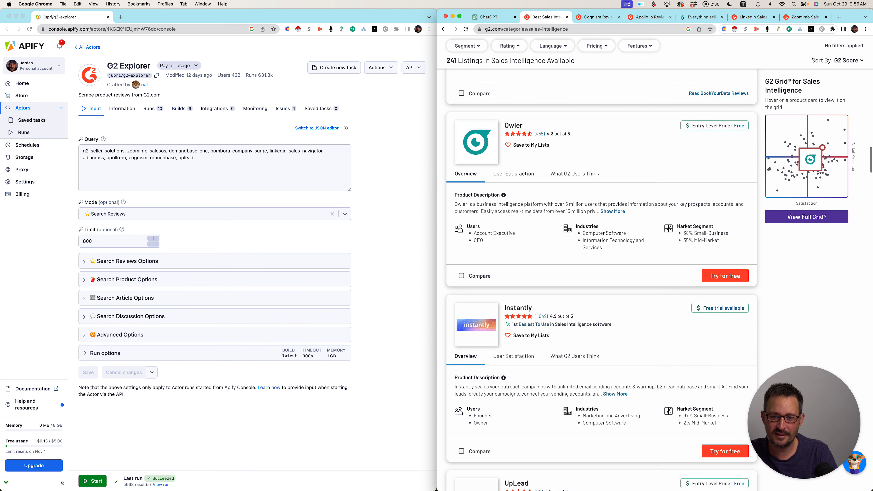
pyautogui.scroll(3, 514, 232)
pyautogui.keyDown('super'); pyautogui.click(514, 232); pyautogui.keyUp('super')
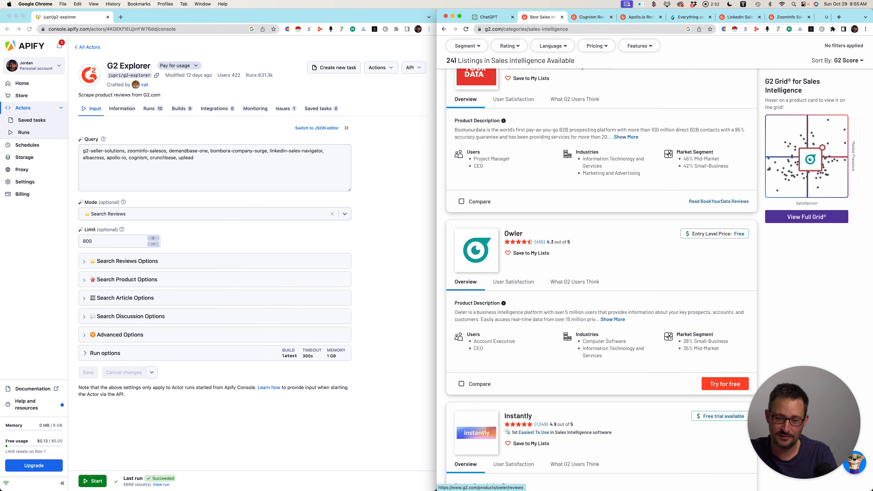
# Look through the remaining products on the first page of the Sales Intelligence listings for further competitors.
pyautogui.scroll(-12, 514, 232)
pyautogui.scroll(-10, 602, 275)
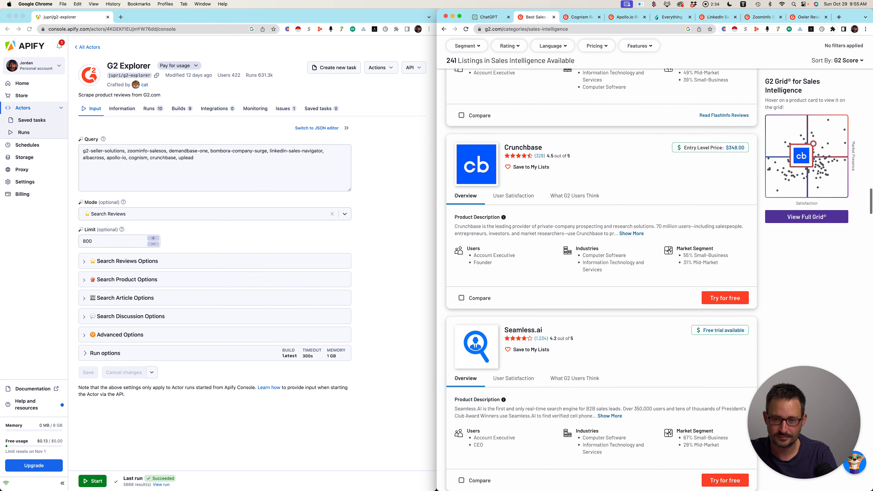
pyautogui.scroll(-10, 602, 275)
pyautogui.scroll(-20, 478, 217)
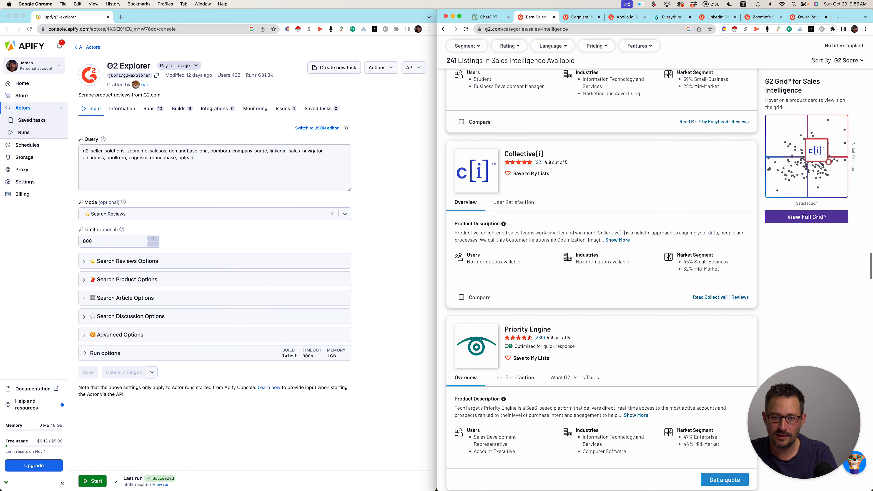
pyautogui.scroll(-15, 478, 217)
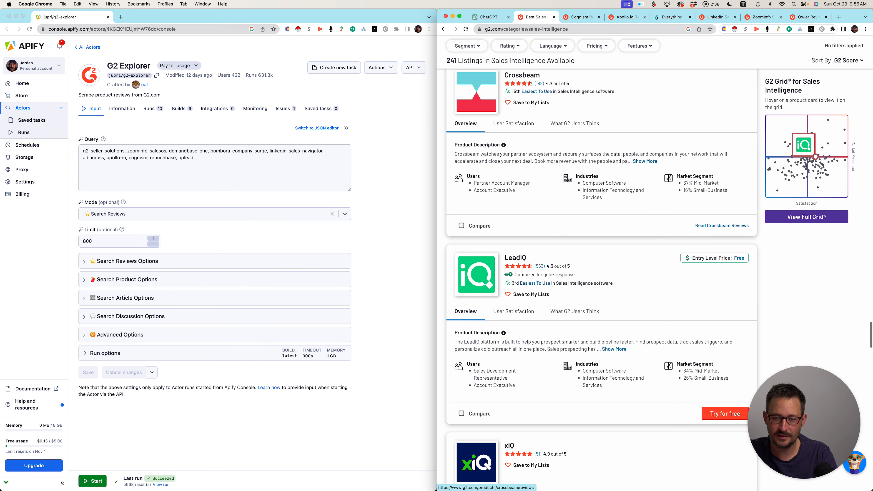
pyautogui.scroll(13, 478, 217)
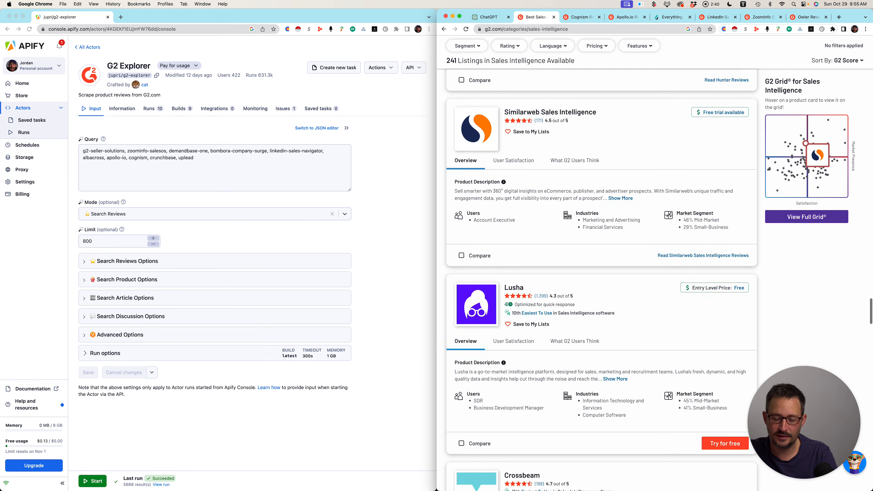
pyautogui.scroll(-17, 478, 217)
pyautogui.scroll(-20, 477, 216)
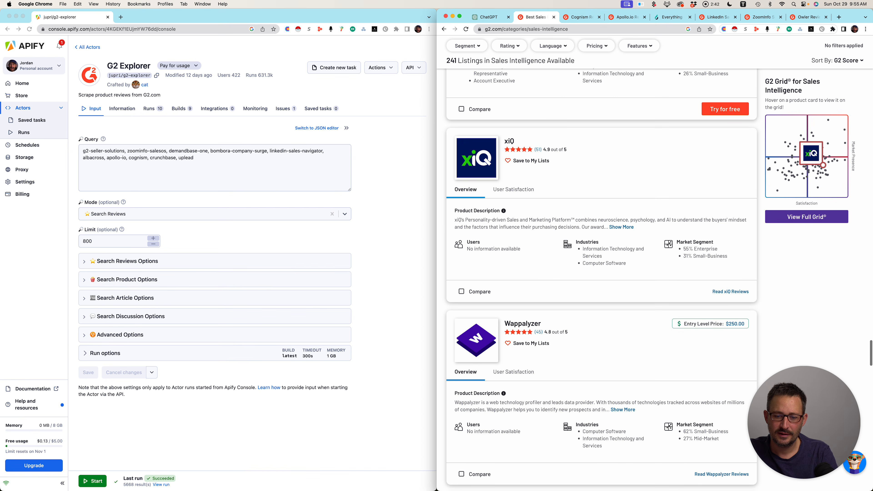
pyautogui.scroll(8, 478, 217)
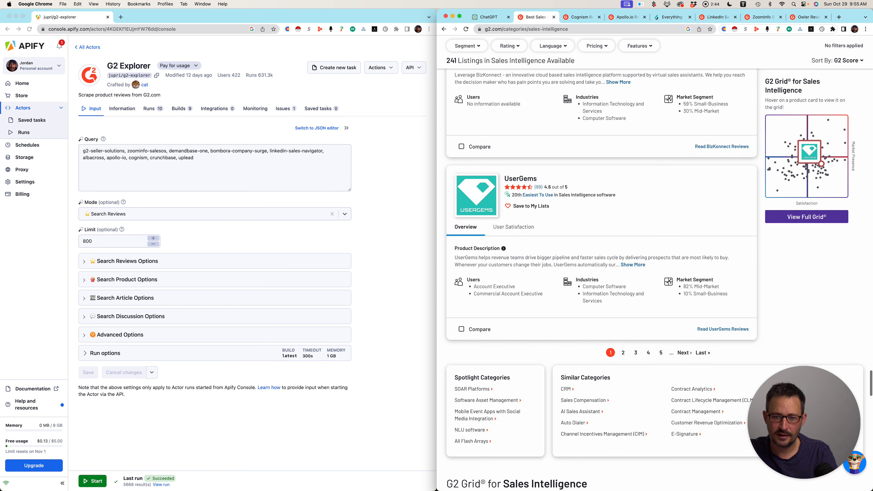
# Open page 2 of the Sales Intelligence listings and look through its products.
pyautogui.click(623, 353)
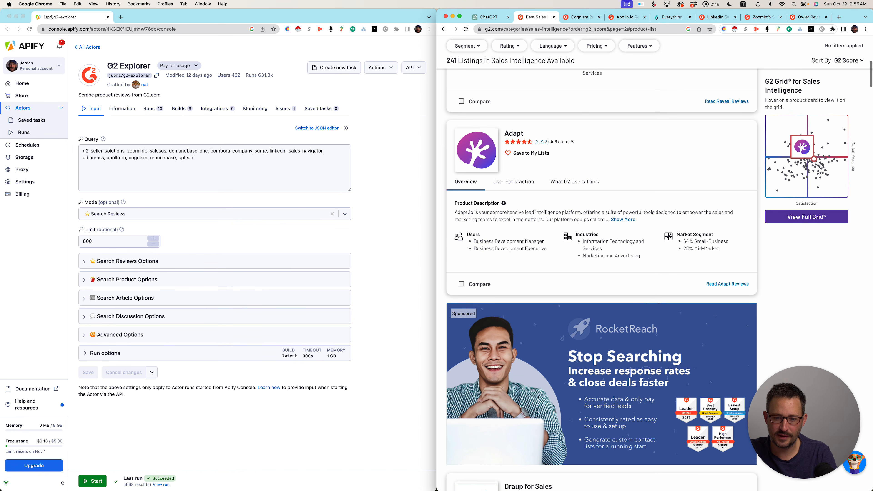
pyautogui.scroll(-15, 601, 275)
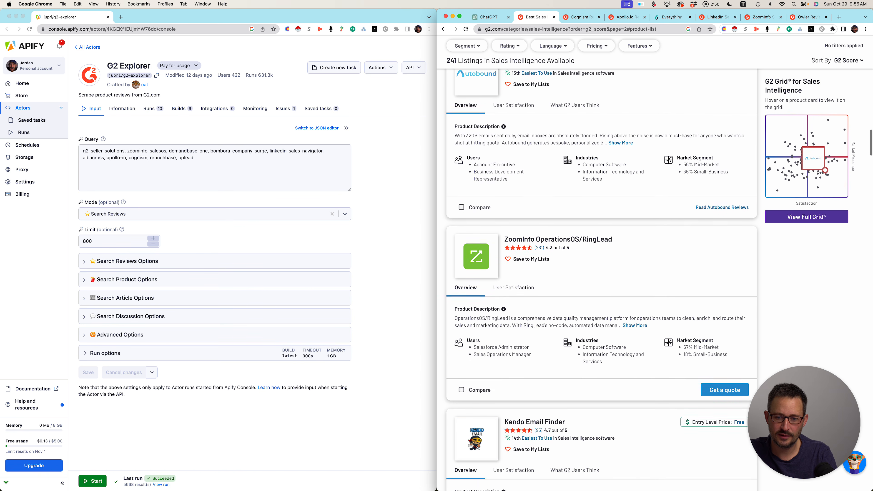
pyautogui.scroll(-15, 602, 275)
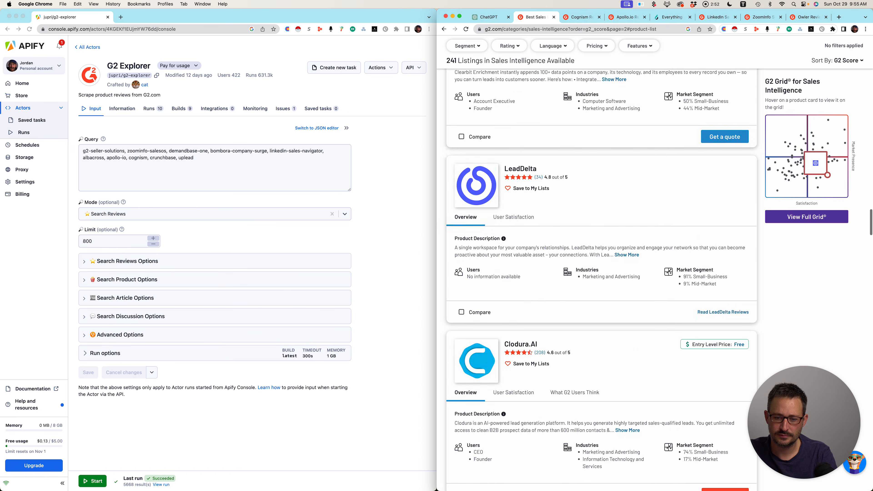
pyautogui.scroll(-15, 602, 275)
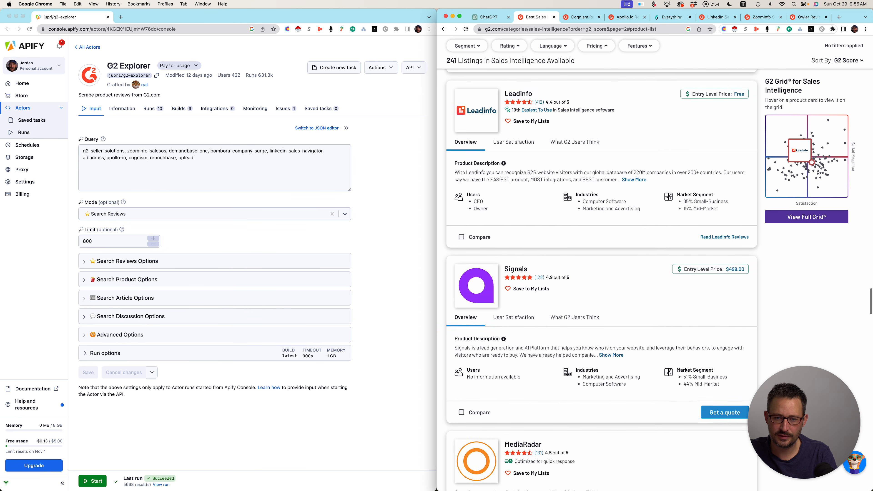
pyautogui.scroll(-15, 601, 275)
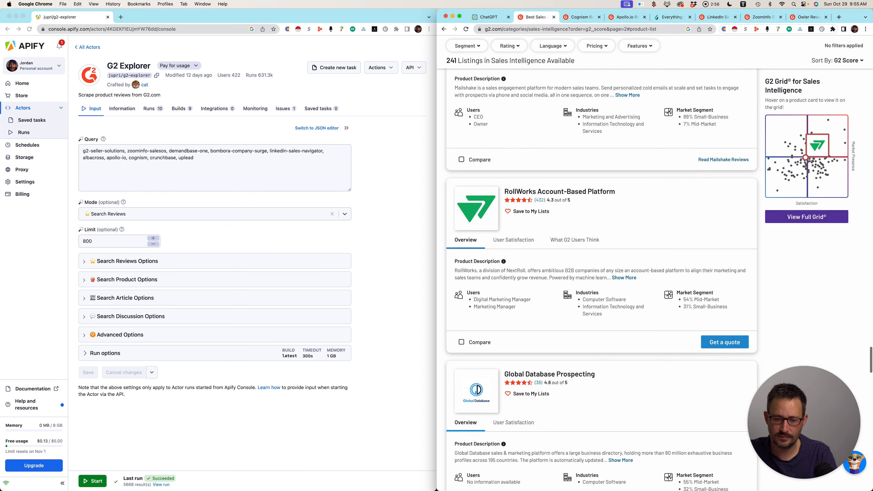
pyautogui.scroll(-1, 601, 276)
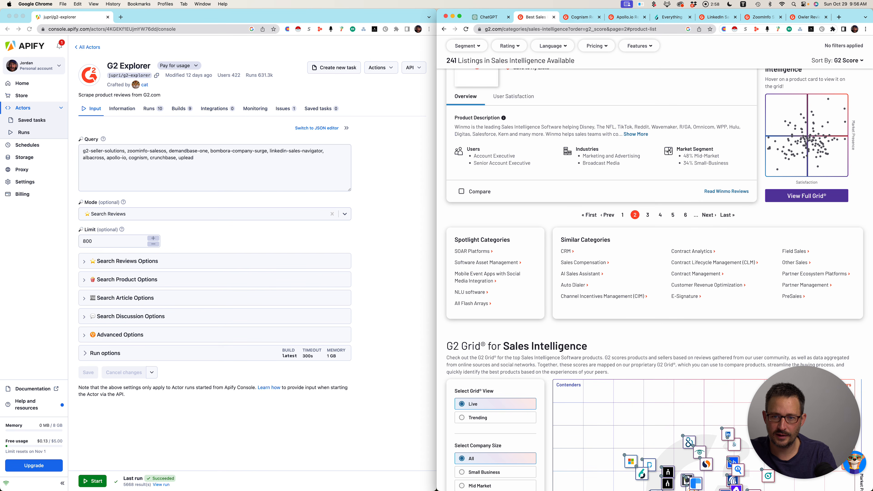
# Show the Cognism reviews page, highlight the product slug "cognism" in its URL, and return to G2 Explorer's query in Apify.
pyautogui.click(581, 17)
pyautogui.doubleClick(536, 29)
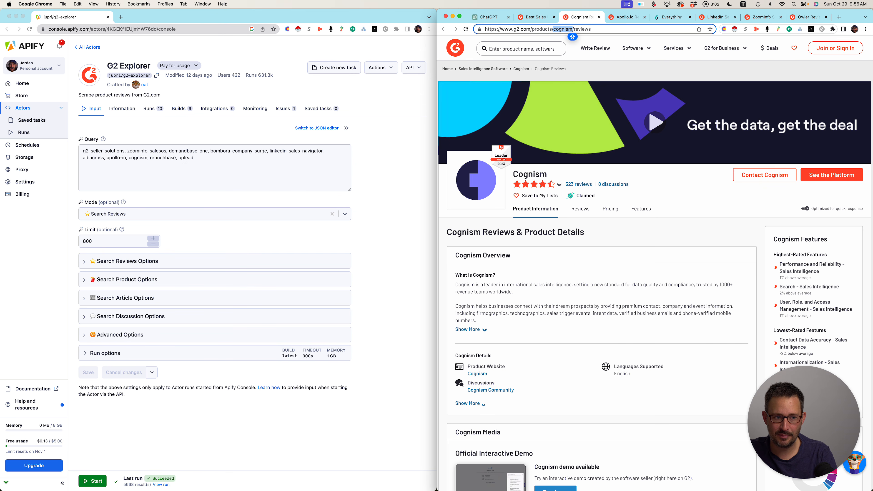
pyautogui.click(206, 169)
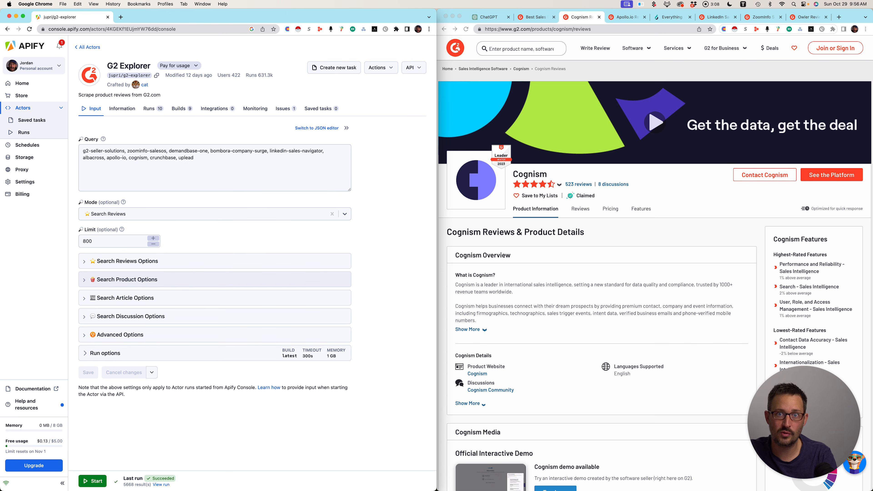
# Search the Apify Store for "G2" and open the G2 Explorer actor.
pyautogui.click(22, 83)
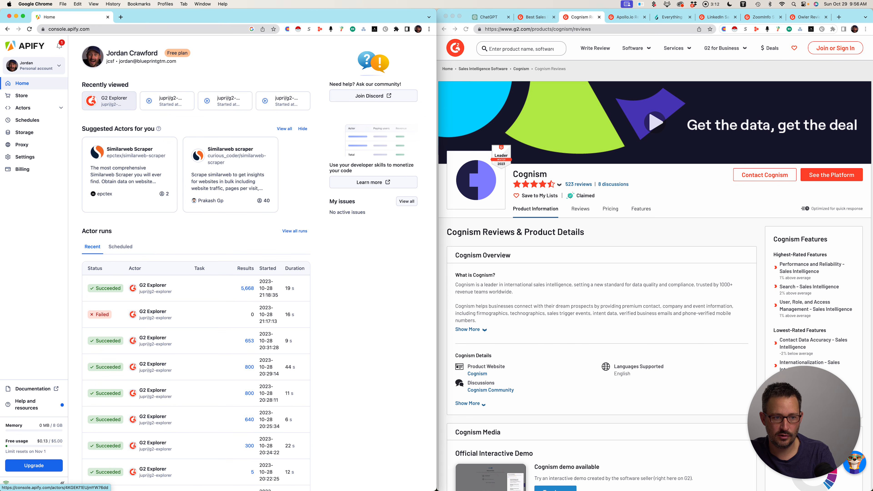
pyautogui.click(22, 95)
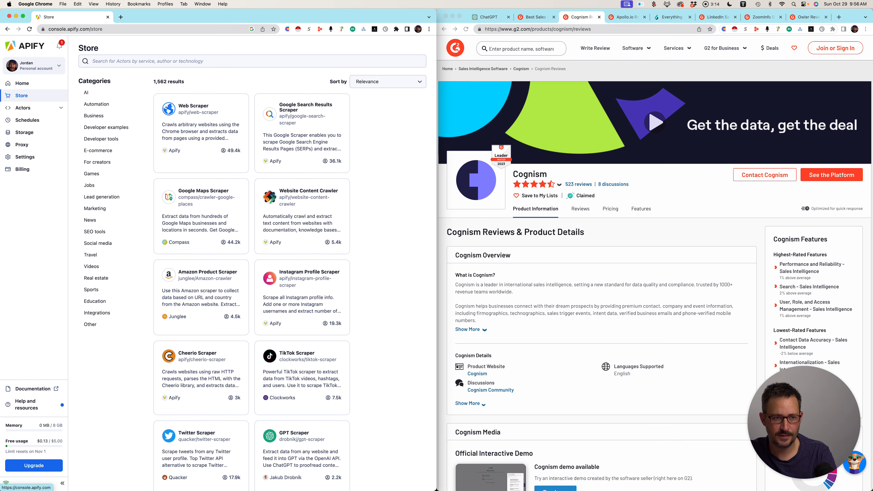
pyautogui.write('G2')
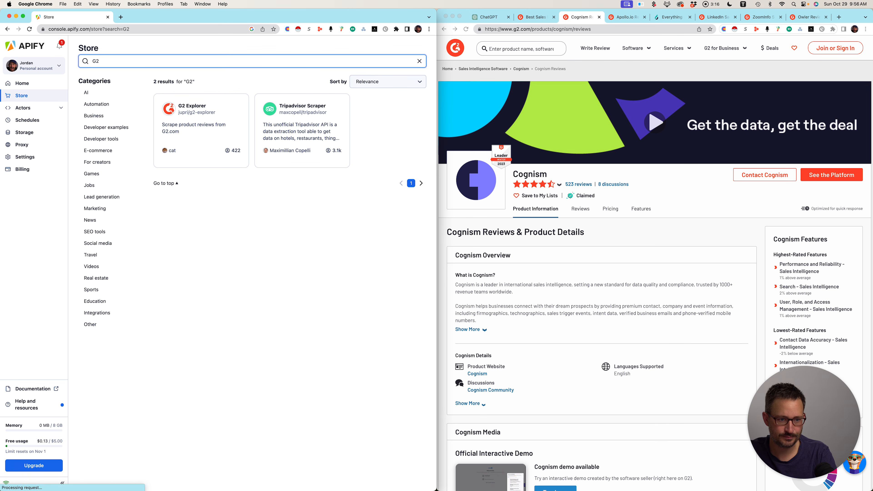
pyautogui.click(215, 109)
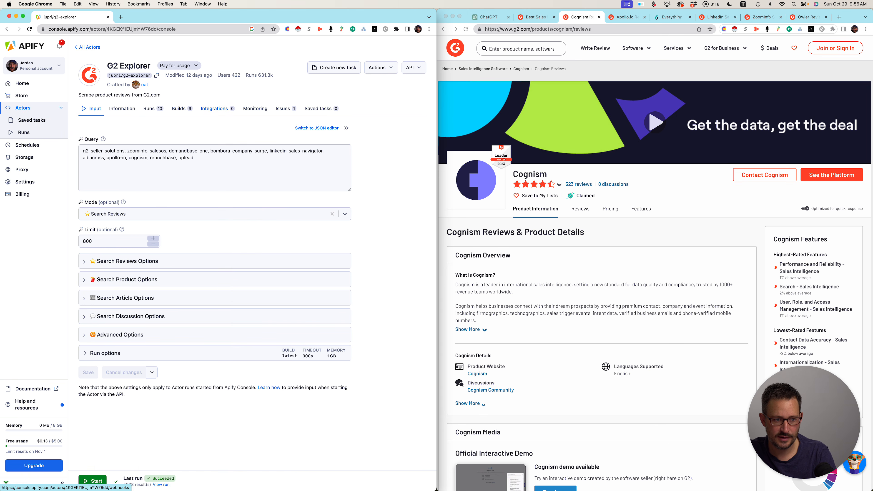
# Replace G2 Explorer's existing query with the slug "cognism" from the Cognism page's URL, followed by a comma.
pyautogui.click(194, 159)
pyautogui.press('super+a')
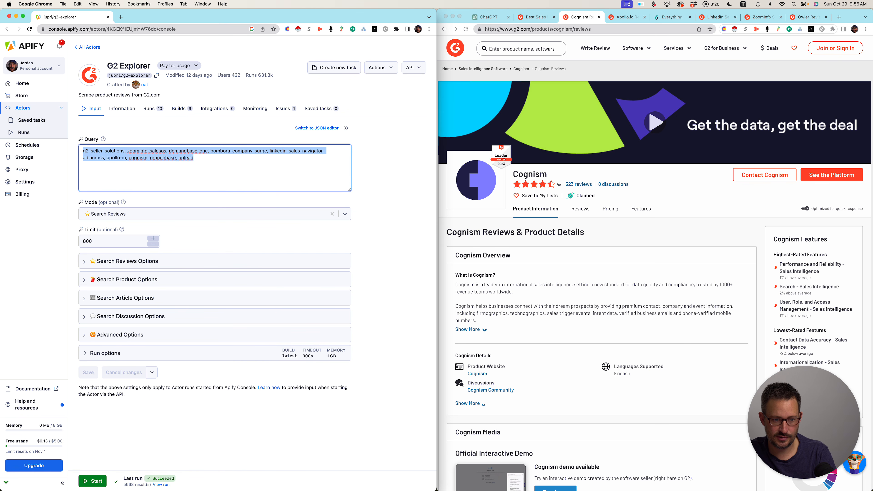
pyautogui.press('BackSpace')
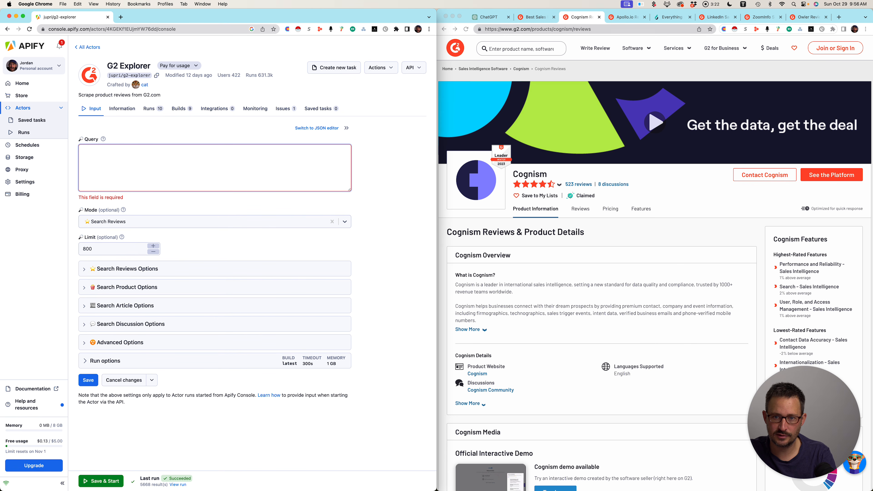
pyautogui.click(567, 29)
pyautogui.press('super+c')
pyautogui.press('super+grave')
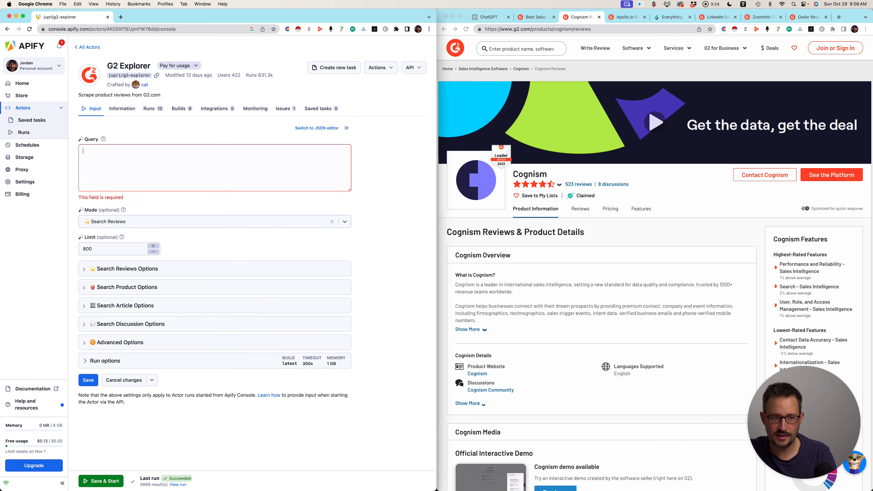
pyautogui.press('super+v')
pyautogui.write(',')
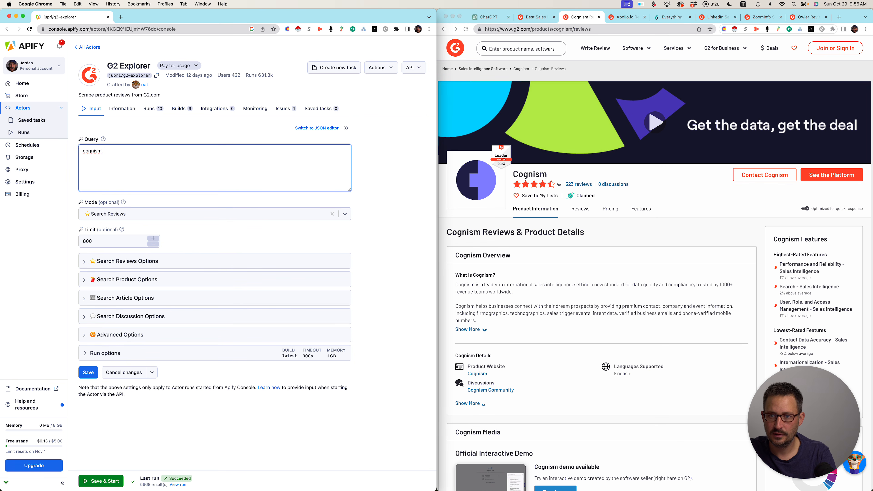
# Copy the slug "apollo-io" from the Apollo.io reviews page's URL and add it to the query.
pyautogui.click(625, 16)
pyautogui.click(568, 28)
pyautogui.click(568, 28)
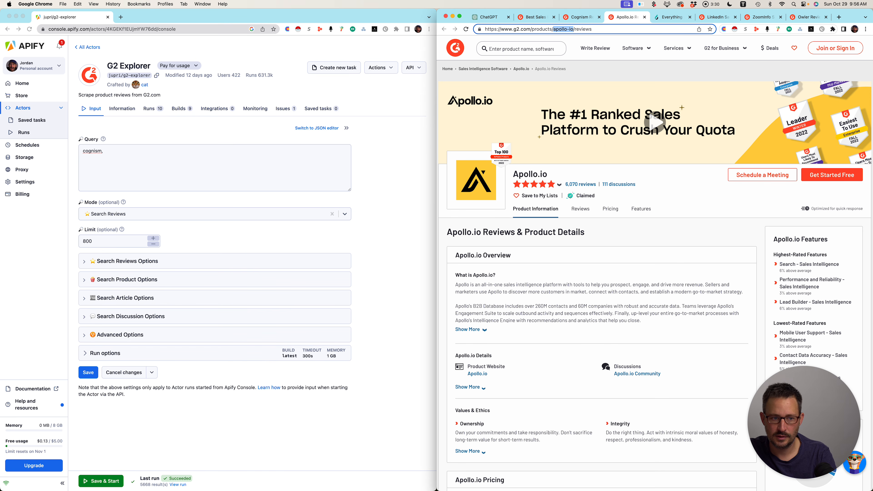
pyautogui.press('super+c')
pyautogui.press('super+grave')
pyautogui.press('super+v')
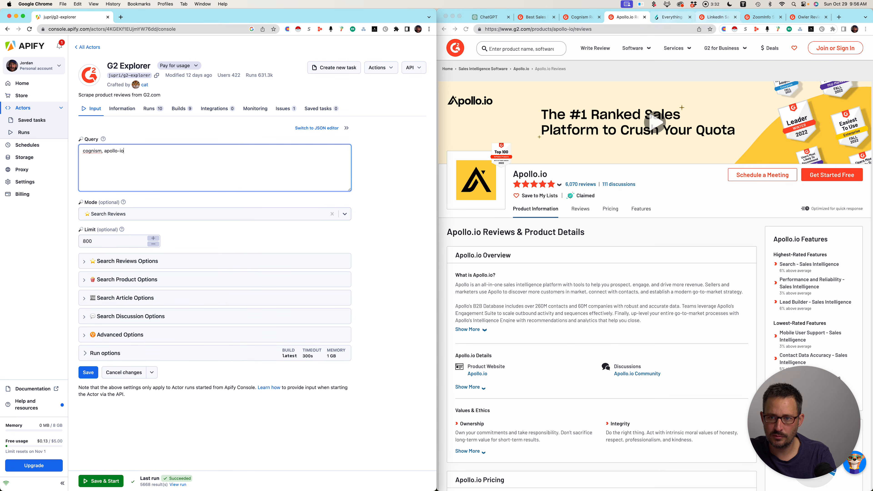
# Return to the G2 Sales Intelligence listings and search G2 for "6sense".
pyautogui.press('super+grave')
pyautogui.hotkey('ctrl', 'Tab')
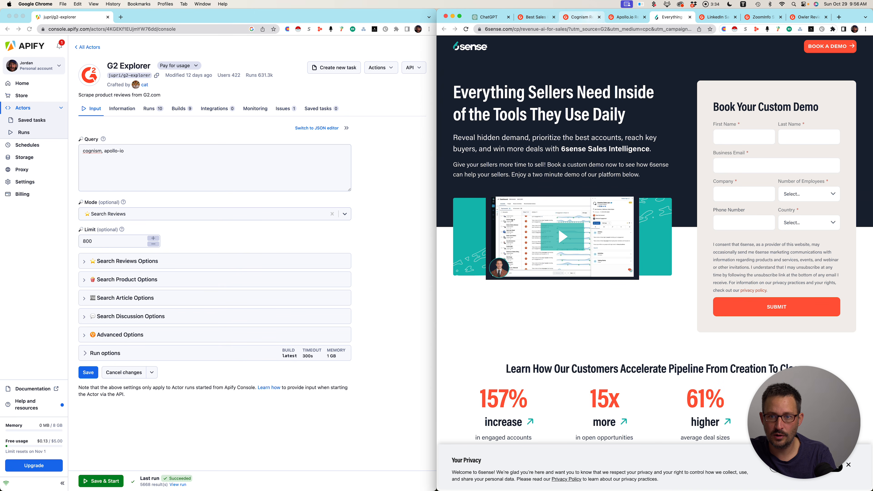
pyautogui.hotkey('ctrl', 'shift', 'Tab')
pyautogui.hotkey('ctrl', 'shift', 'Tab')
pyautogui.hotkey('ctrl', 'shift', 'Tab')
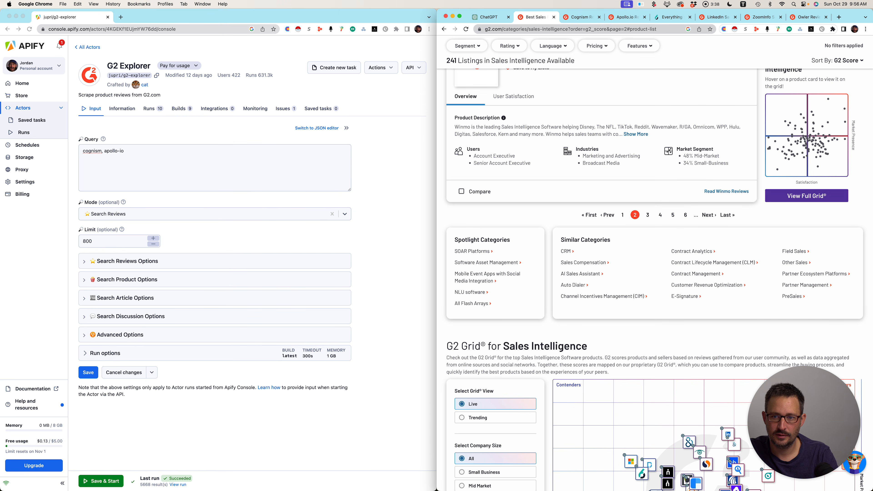
pyautogui.press('super+a')
pyautogui.scroll(20, 601, 275)
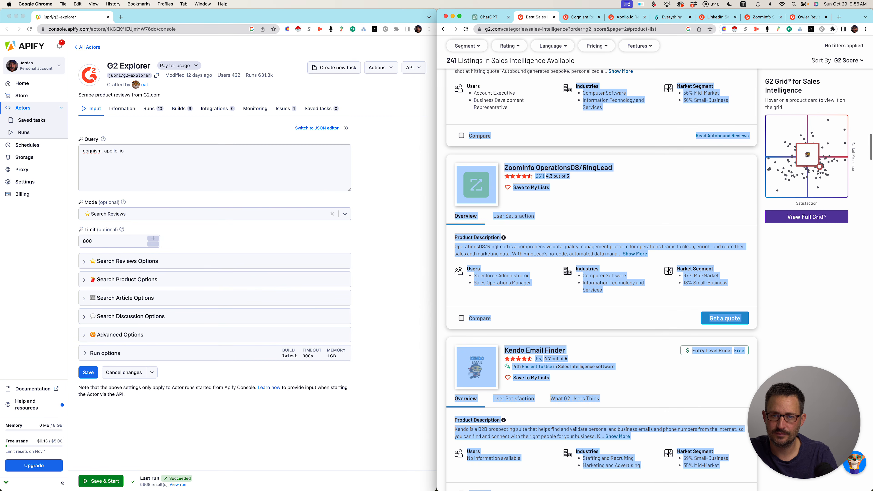
pyautogui.scroll(15, 653, 275)
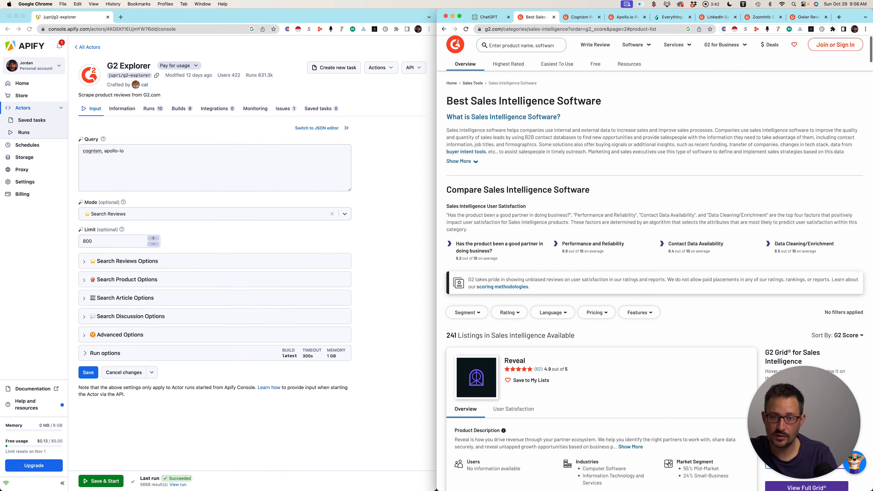
pyautogui.click(521, 48)
pyautogui.write('6sen')
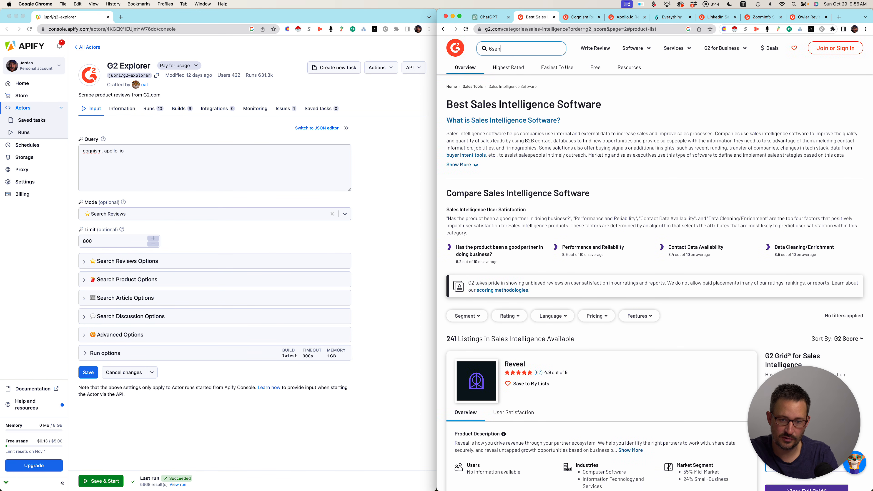
pyautogui.write('se')
pyautogui.press('Return')
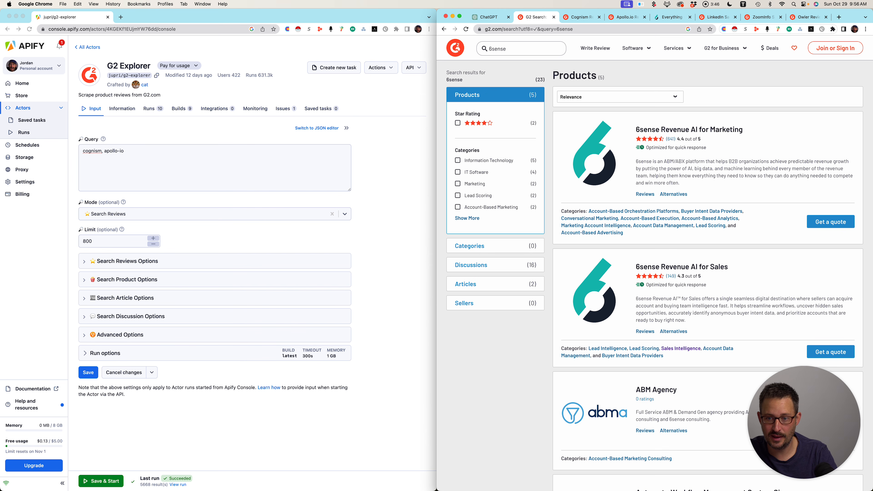
# Open the 6sense Revenue AI for Sales and 6sense Revenue AI for Marketing pages in separate new tabs.
pyautogui.scroll(-3, 685, 199)
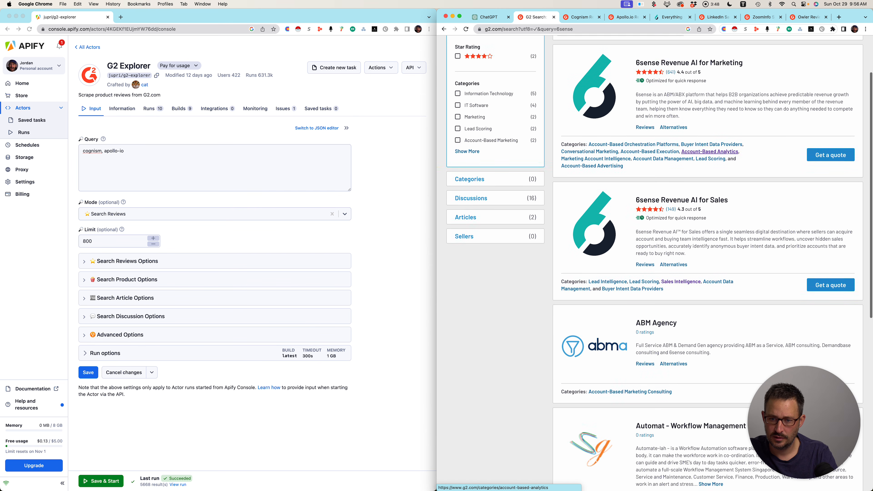
pyautogui.keyDown('super'); pyautogui.click(645, 263); pyautogui.keyUp('super')
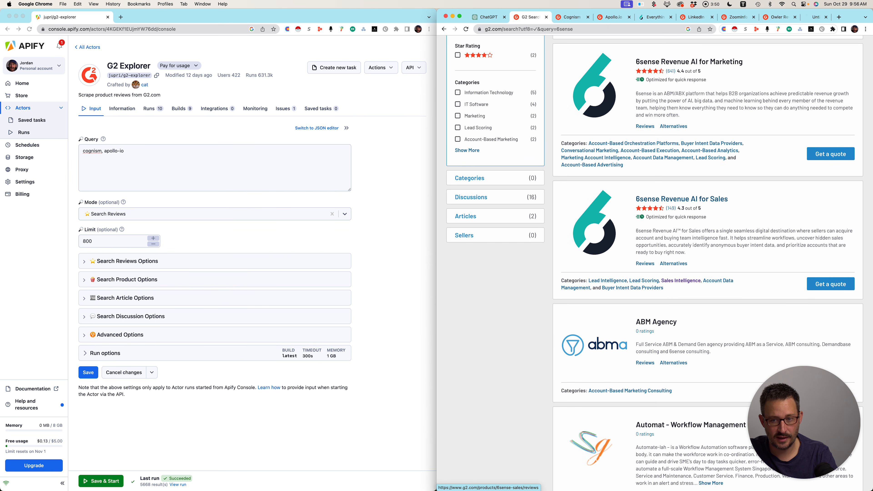
pyautogui.keyDown('super'); pyautogui.click(689, 62); pyautogui.keyUp('super')
# Show the LinkedIn Sales Navigator reviews page and put a comma after "apollo-io" in the query, removing any wrongly pasted text.
pyautogui.click(595, 16)
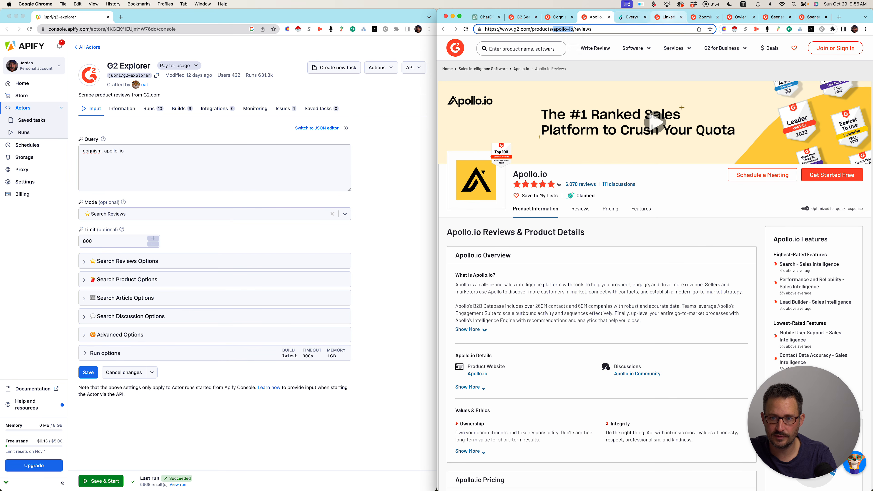
pyautogui.click(669, 17)
pyautogui.moveTo(598, 30); pyautogui.dragTo(526, 31)
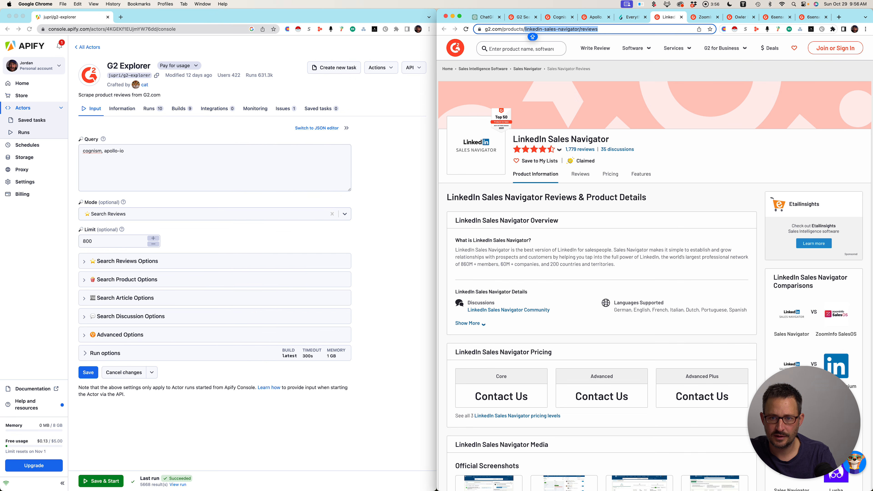
pyautogui.click(121, 154)
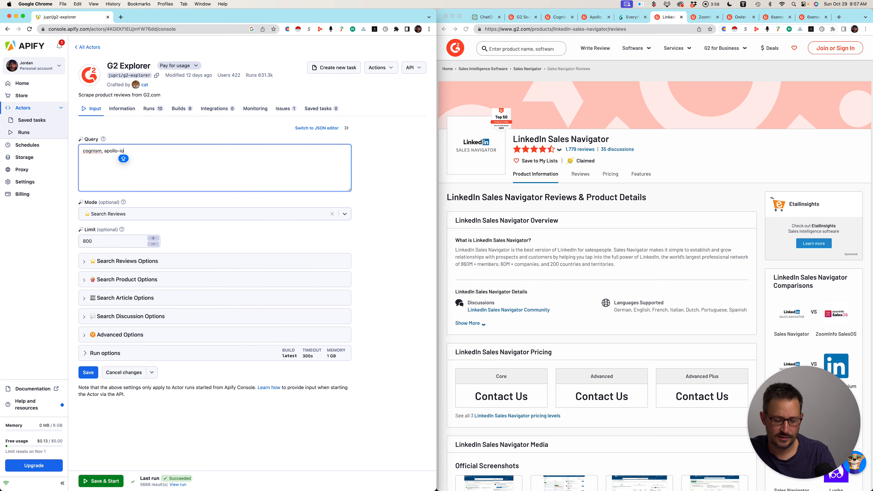
pyautogui.write(',')
pyautogui.press('BackSpace')
pyautogui.press('BackSpace')
pyautogui.press('BackSpace')
pyautogui.press('BackSpace')
pyautogui.press('BackSpace')
pyautogui.press('BackSpace')
pyautogui.press('BackSpace')
pyautogui.press('BackSpace')
pyautogui.press('BackSpace')
pyautogui.press('BackSpace')
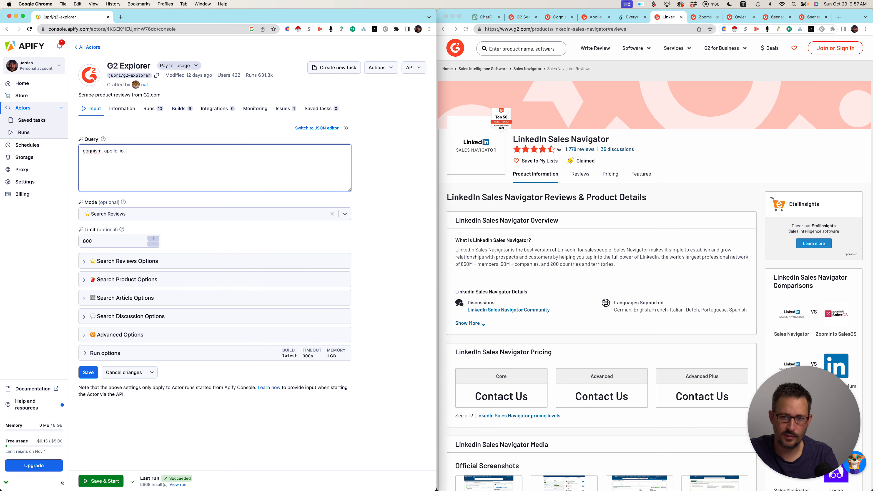
# Add the slug "linkedin-sales-navigator" from the LinkedIn Sales Navigator page's URL to the query, without "/reviews" and followed by a comma.
pyautogui.press('super+grave')
pyautogui.click(599, 29)
pyautogui.press('super+Right')
pyautogui.hotkey('alt', 'shift', 'Left')
pyautogui.hotkey('alt', 'shift', 'Left')
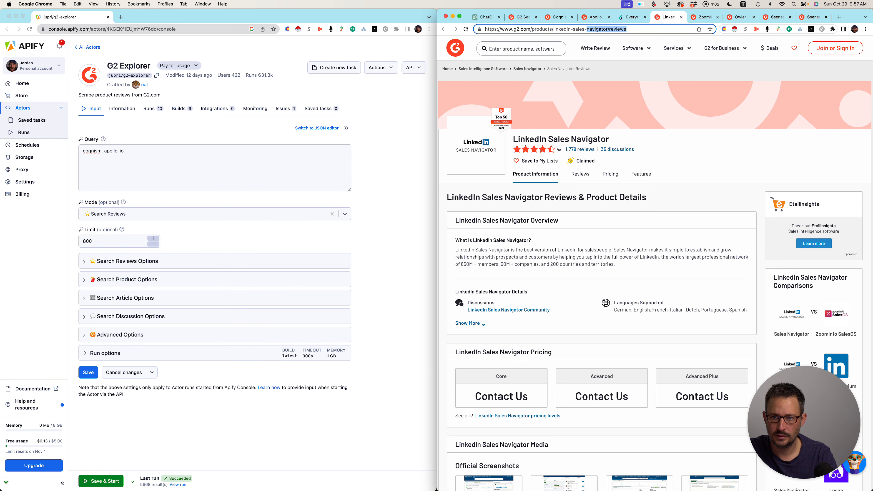
pyautogui.hotkey('alt', 'shift', 'Left')
pyautogui.hotkey('alt', 'shift', 'Left')
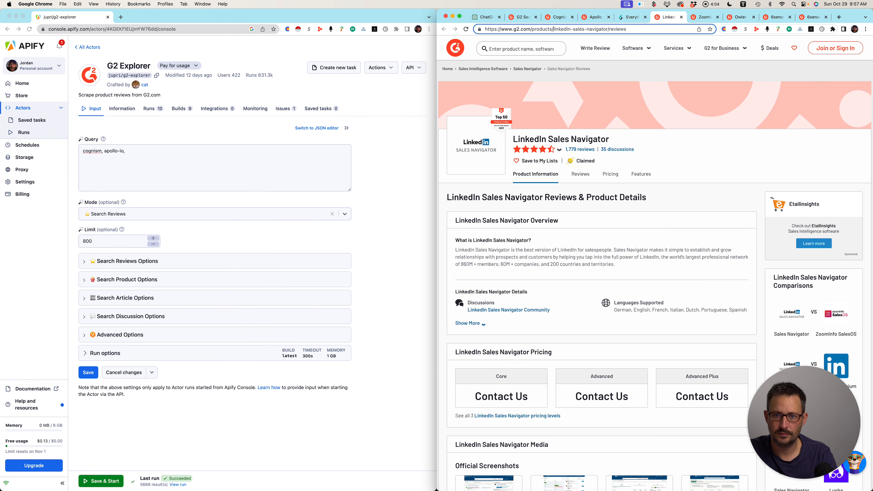
pyautogui.press('super+c')
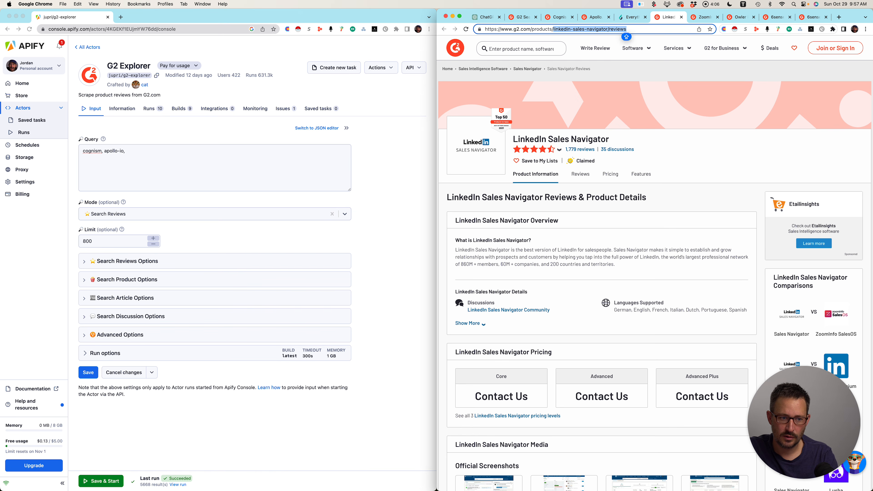
pyautogui.press('super+grave')
pyautogui.press('super+v')
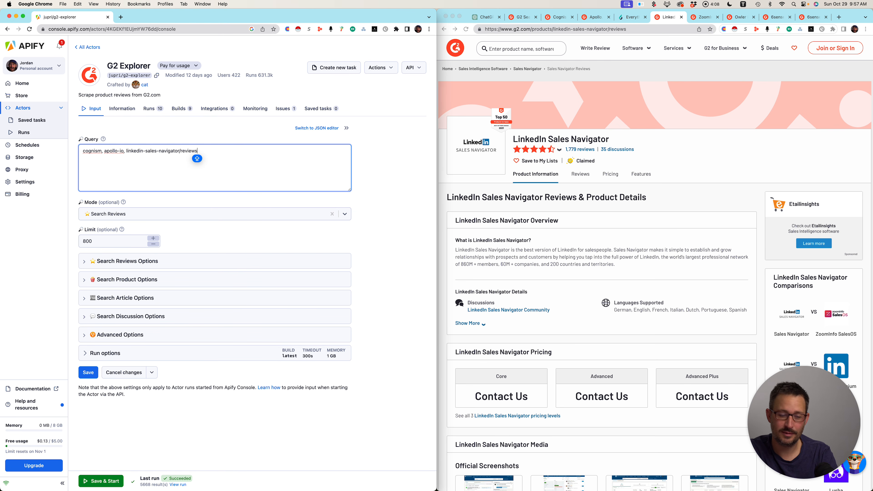
pyautogui.press('BackSpace')
pyautogui.press('BackSpace')
pyautogui.press('BackSpace')
pyautogui.press('BackSpace')
pyautogui.press('BackSpace')
pyautogui.press('BackSpace')
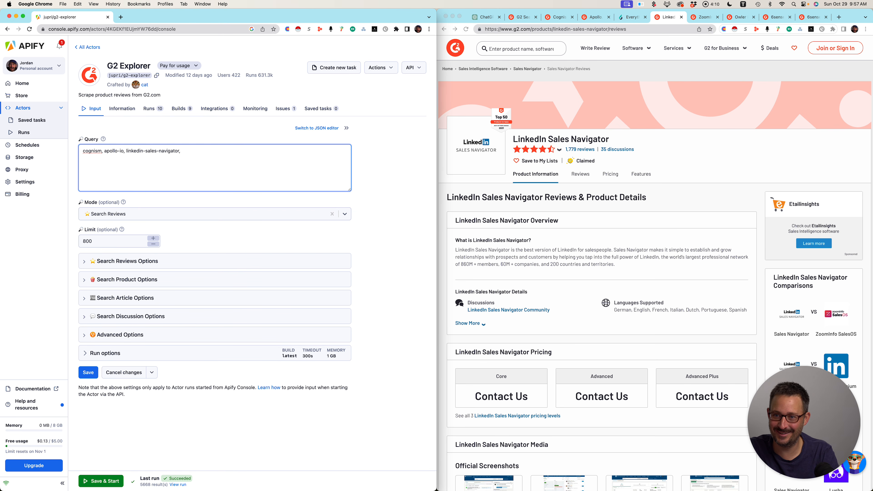
# Copy the slug "zoominfo-salesos" from the ZoomInfo SalesOS page's URL and add it to the query.
pyautogui.click(703, 16)
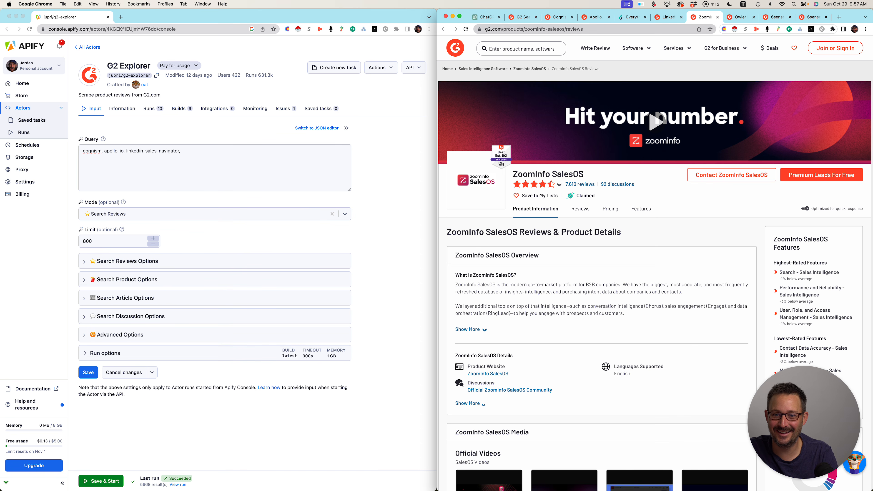
pyautogui.moveTo(525, 28); pyautogui.dragTo(562, 29)
pyautogui.press('super+c')
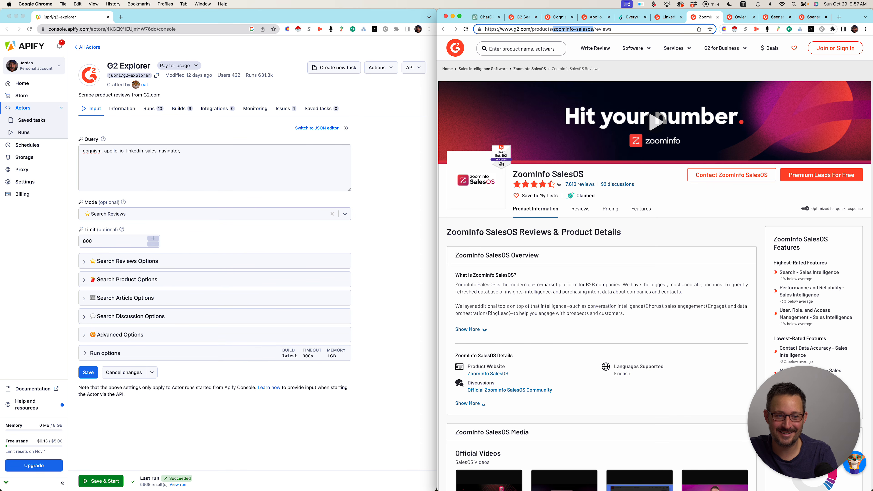
pyautogui.click(186, 151)
pyautogui.press('super+v')
# Copy the slug "owler" from the Owler page's URL and add it to the query after a comma.
pyautogui.click(740, 17)
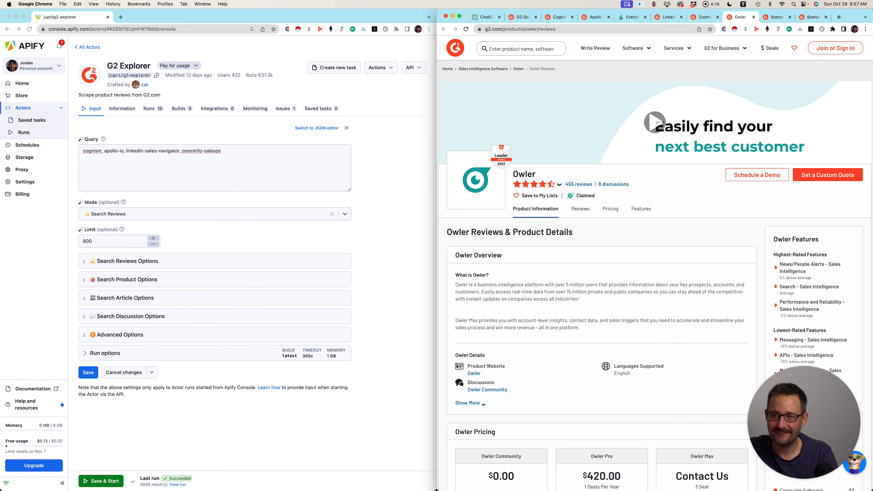
pyautogui.doubleClick(531, 29)
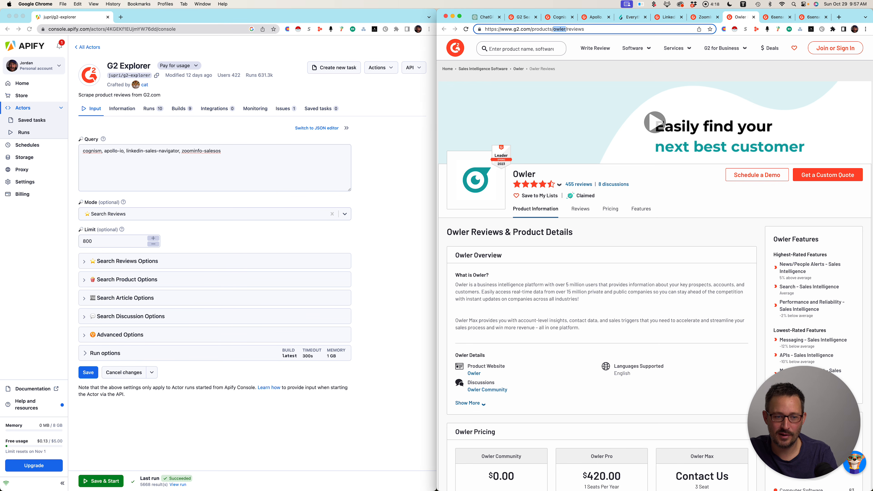
pyautogui.click(221, 151)
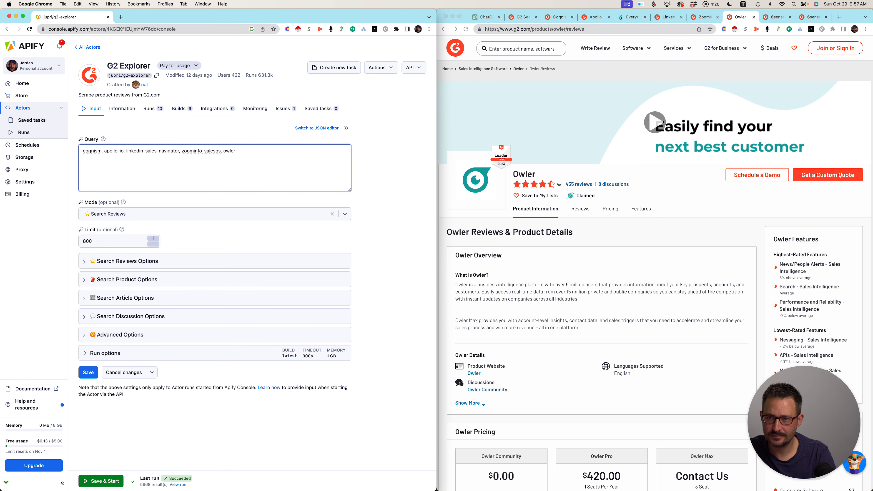
# Copy the slug "6sense-sales" from the 6sense Revenue AI for Sales page's URL and add it to the query after a comma.
pyautogui.click(776, 17)
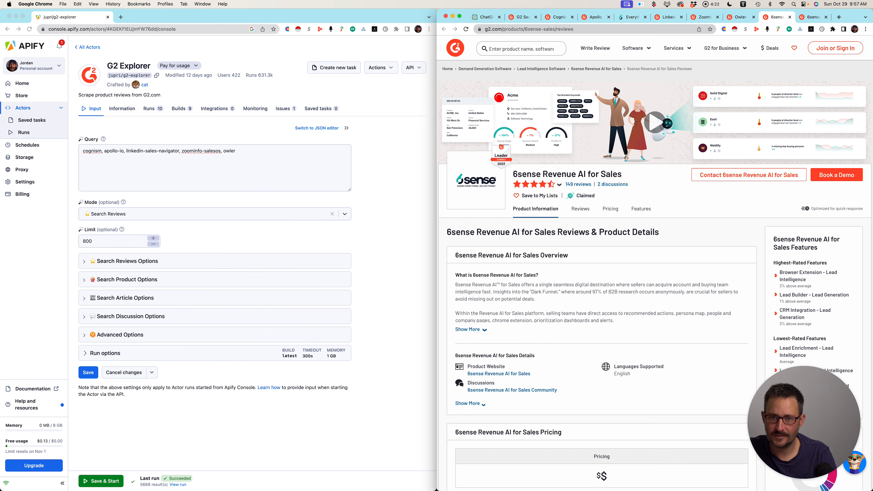
pyautogui.moveTo(525, 29); pyautogui.dragTo(547, 29)
pyautogui.press('super+c')
pyautogui.click(268, 151)
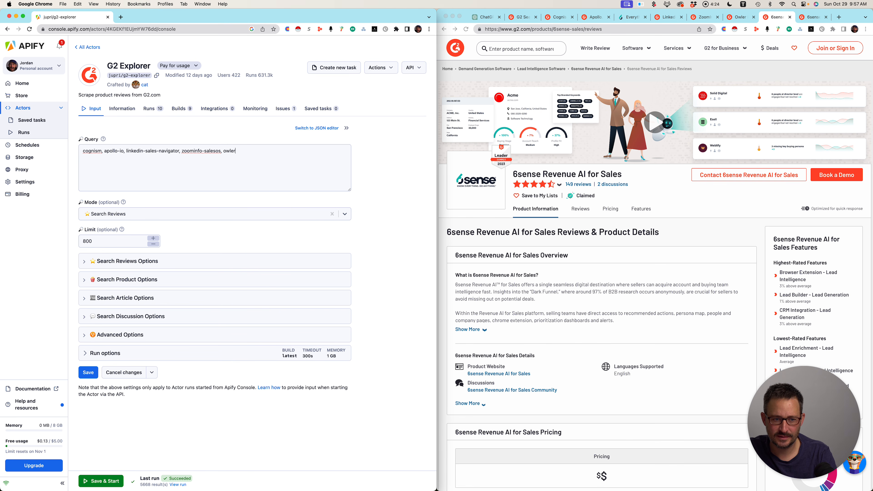
pyautogui.write(',')
pyautogui.press('super+v')
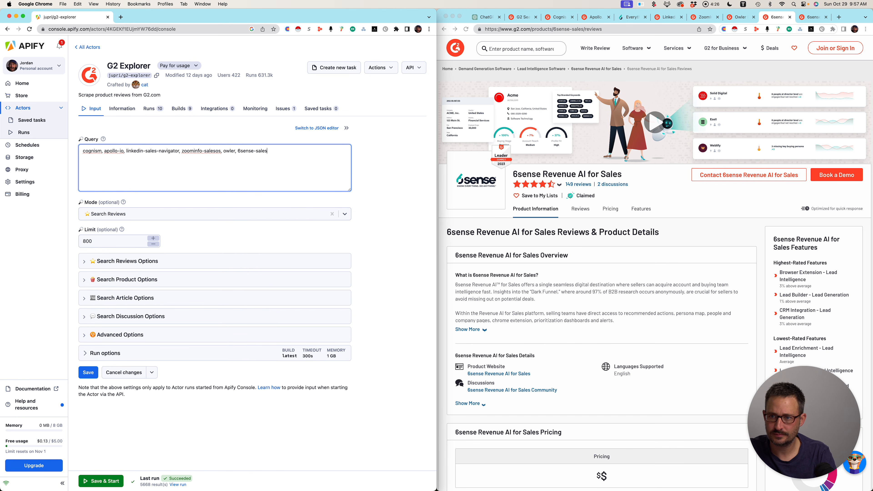
# Add the slug "6sense-revenue-ai-for-marketing" from its page's URL to the query and return to the 6sense Revenue AI for Sales page.
pyautogui.click(813, 17)
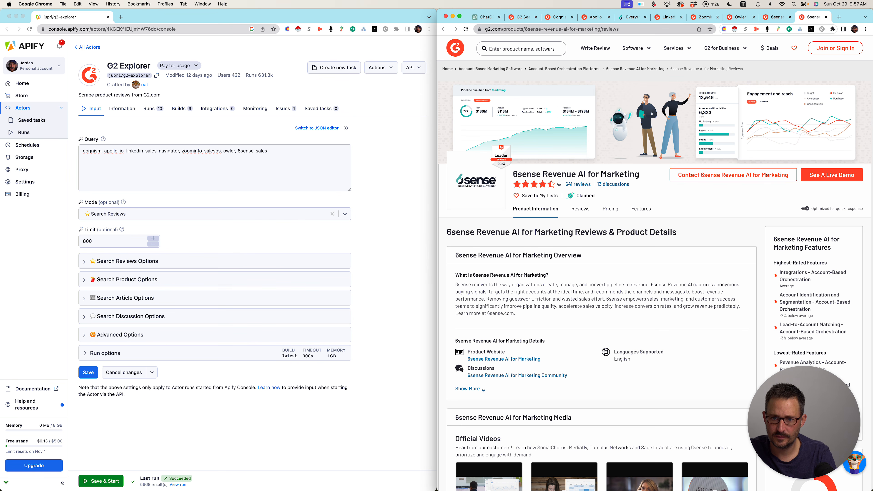
pyautogui.moveTo(524, 29); pyautogui.dragTo(620, 29)
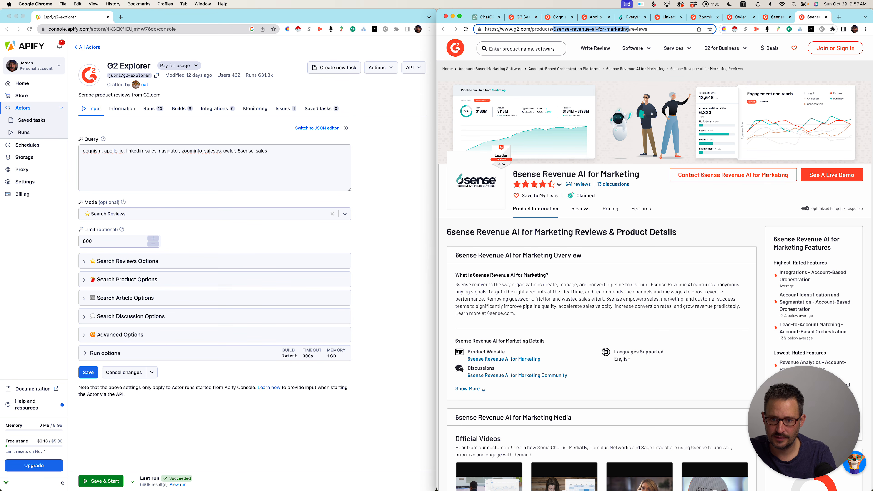
pyautogui.click(271, 151)
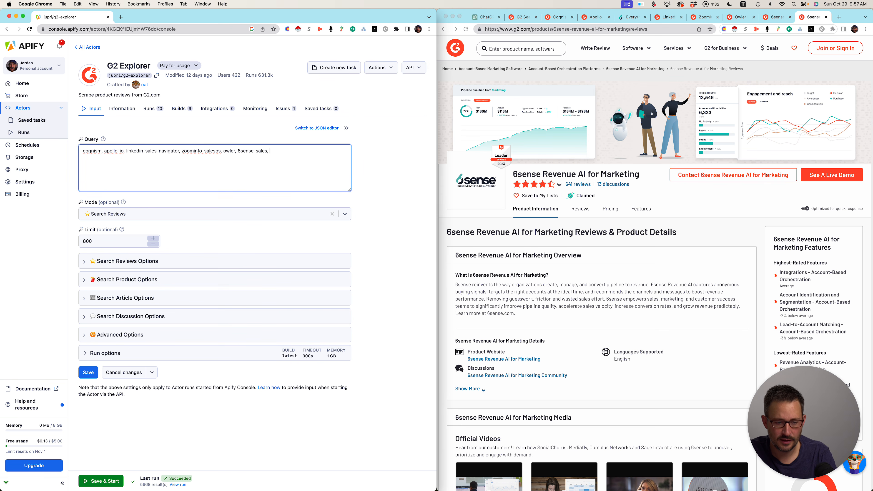
pyautogui.write(',')
pyautogui.press('super+v')
pyautogui.click(776, 16)
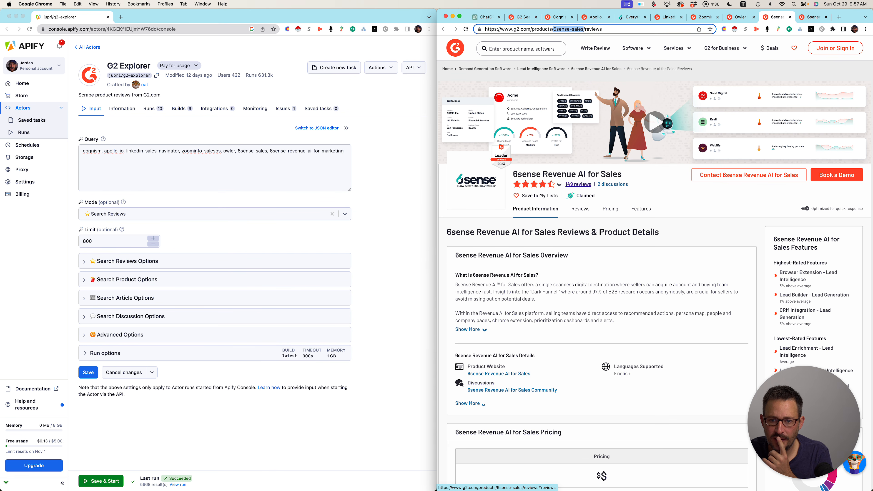
# Return to the G2 search results and search G2 for "Apollo" to look through its products.
pyautogui.scroll(-20, 578, 184)
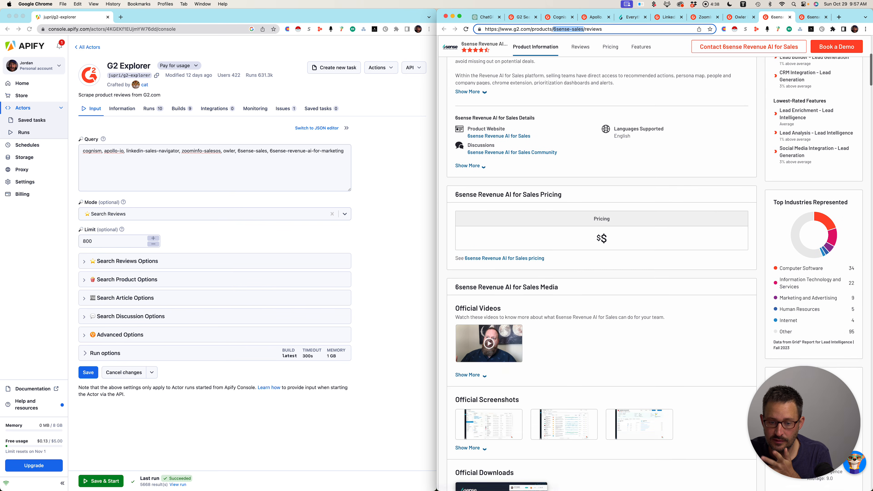
pyautogui.scroll(20, 578, 184)
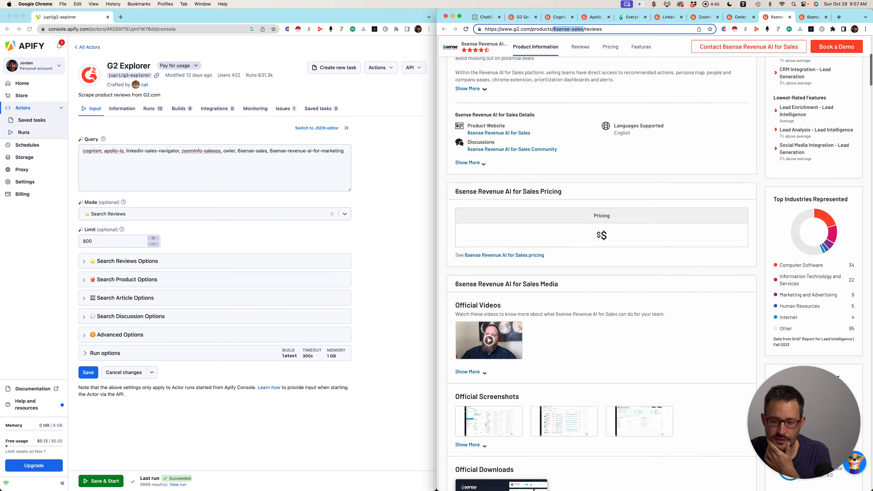
pyautogui.click(523, 17)
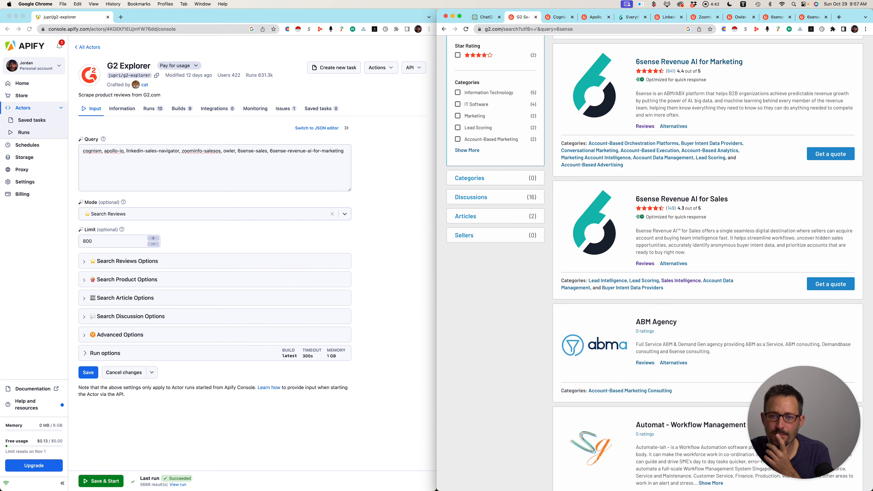
pyautogui.scroll(-10, 645, 219)
pyautogui.scroll(15, 644, 219)
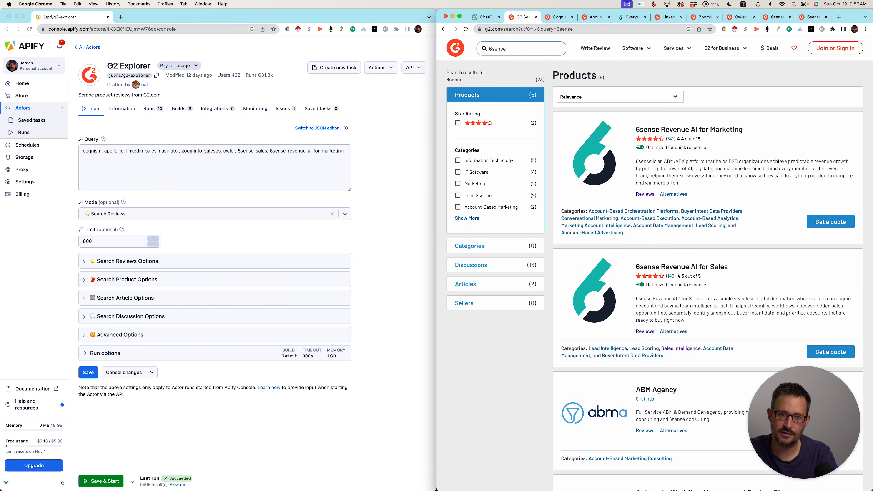
pyautogui.doubleClick(498, 49)
pyautogui.write('A')
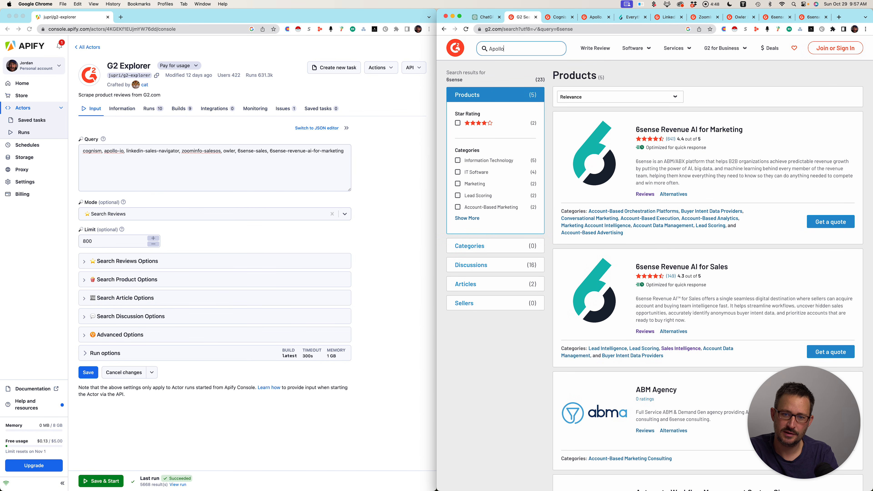
pyautogui.write('pollo')
pyautogui.press('Return')
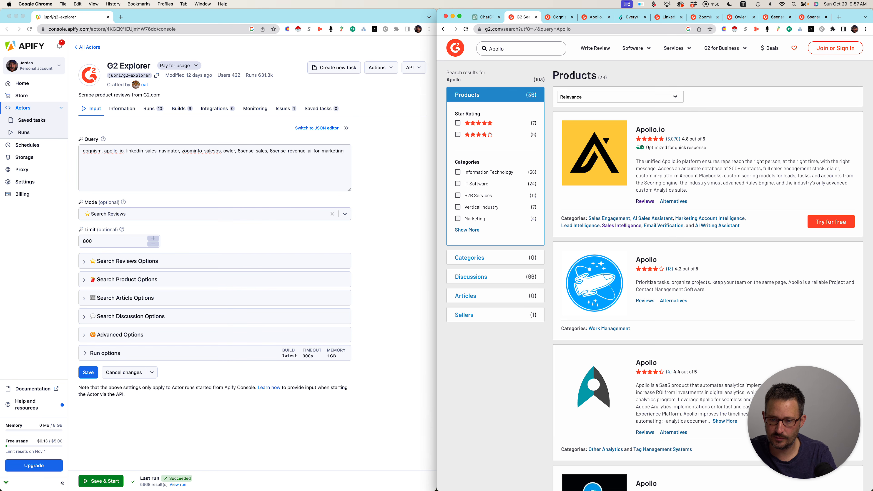
pyautogui.scroll(-1, 645, 219)
pyautogui.scroll(2, 645, 218)
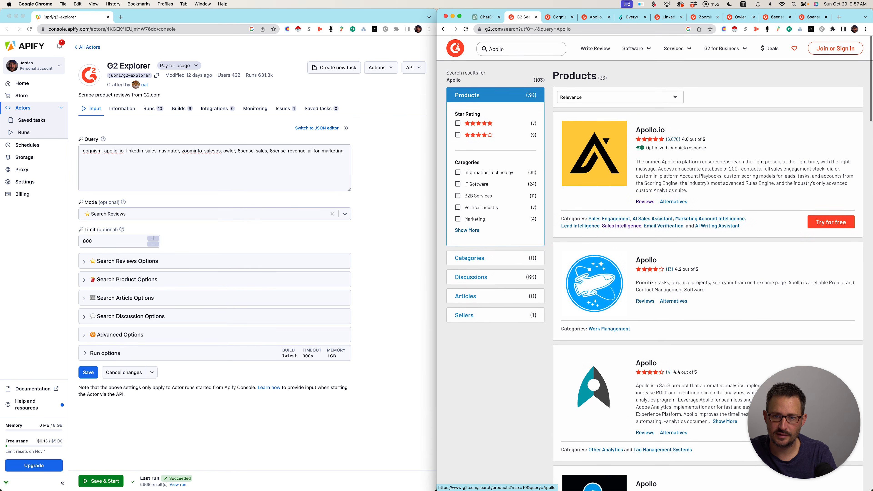
# Search G2 for "ZoomInfo" and open the ZoomInfo MarketingOS reviews page in a new browser tab.
pyautogui.click(505, 49)
pyautogui.press('super+a')
pyautogui.write('Z')
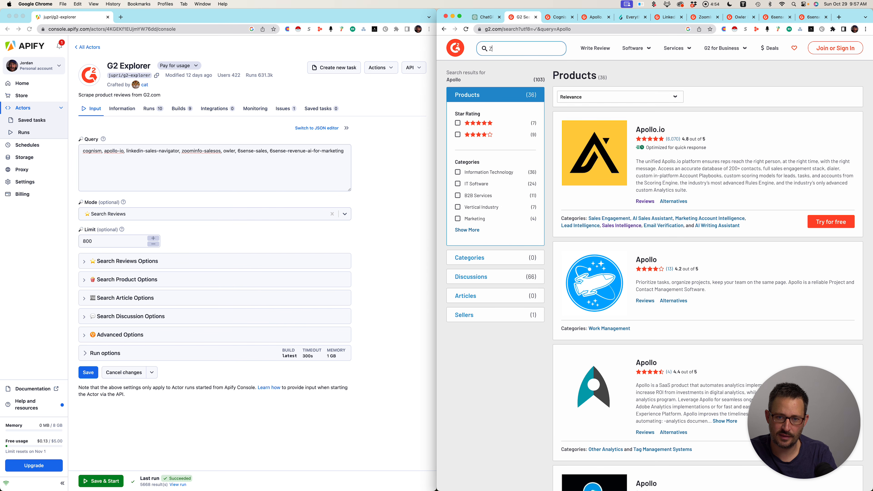
pyautogui.press('Return')
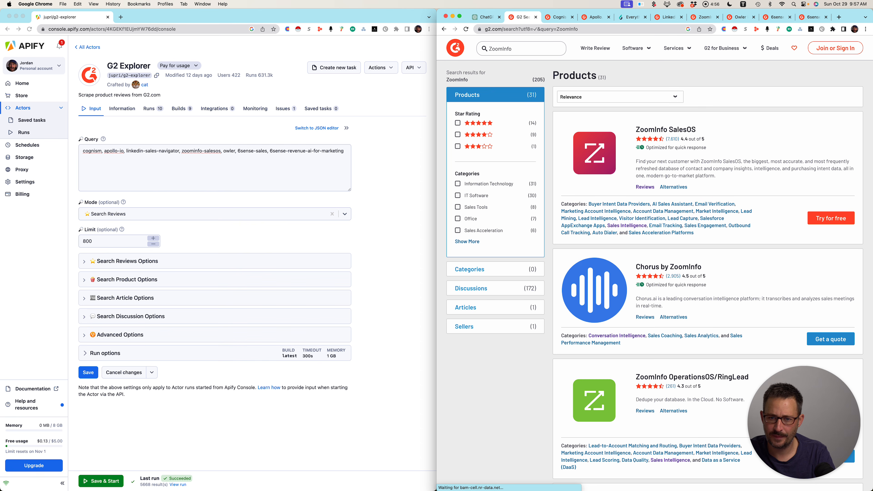
pyautogui.scroll(-2, 655, 262)
pyautogui.scroll(-3, 655, 260)
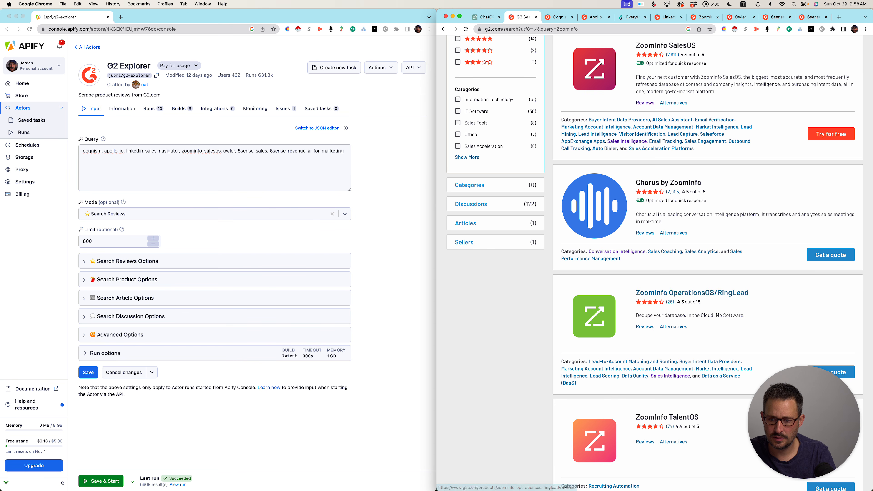
pyautogui.scroll(-5, 653, 293)
pyautogui.scroll(-5, 645, 315)
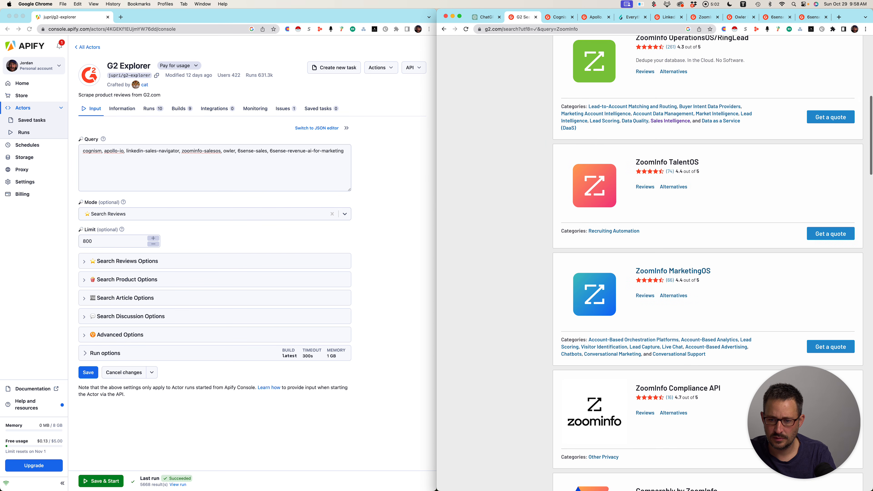
pyautogui.keyDown('super'); pyautogui.click(645, 296); pyautogui.keyUp('super')
pyautogui.scroll(-10, 653, 241)
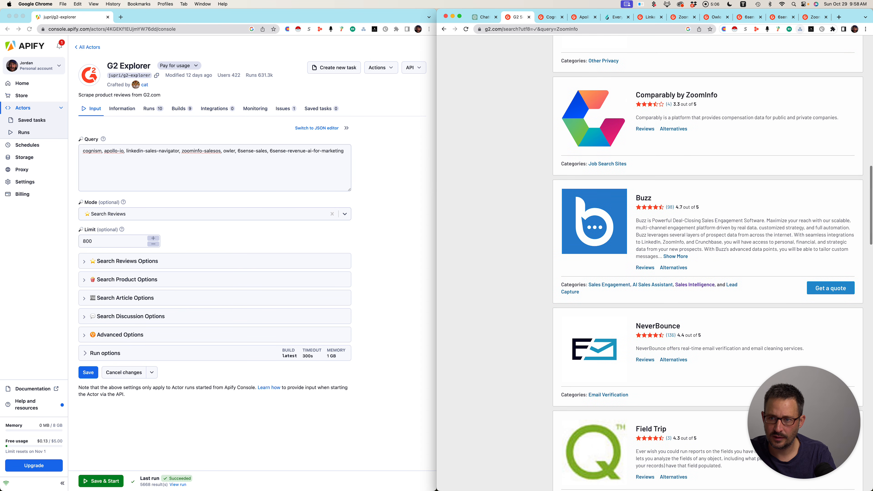
pyautogui.click(814, 17)
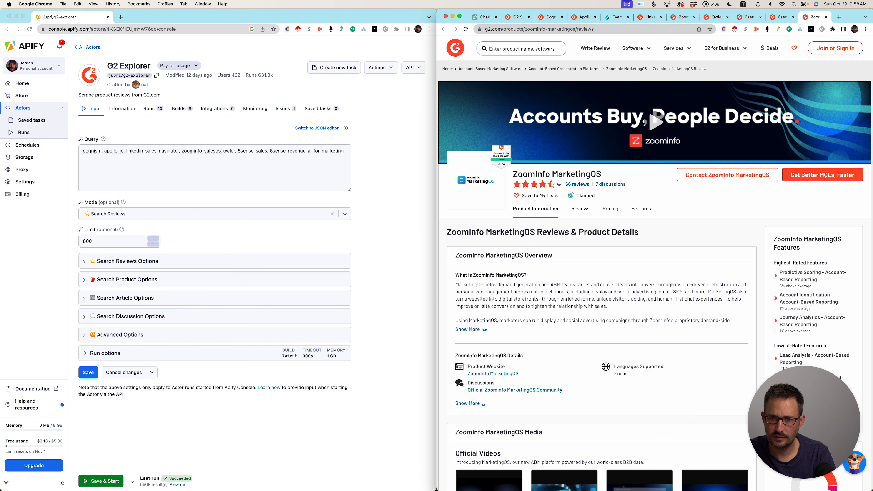
# Copy the slug "zoominfo-marketingos" from the page's URL and add it to the query after a comma.
pyautogui.moveTo(576, 29); pyautogui.dragTo(525, 29)
pyautogui.press('super+c')
pyautogui.click(344, 151)
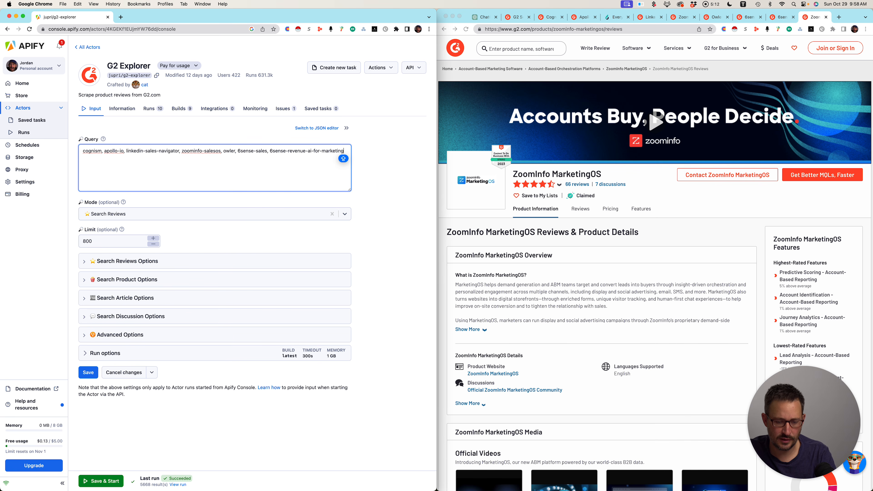
pyautogui.write(',')
pyautogui.press('super+v')
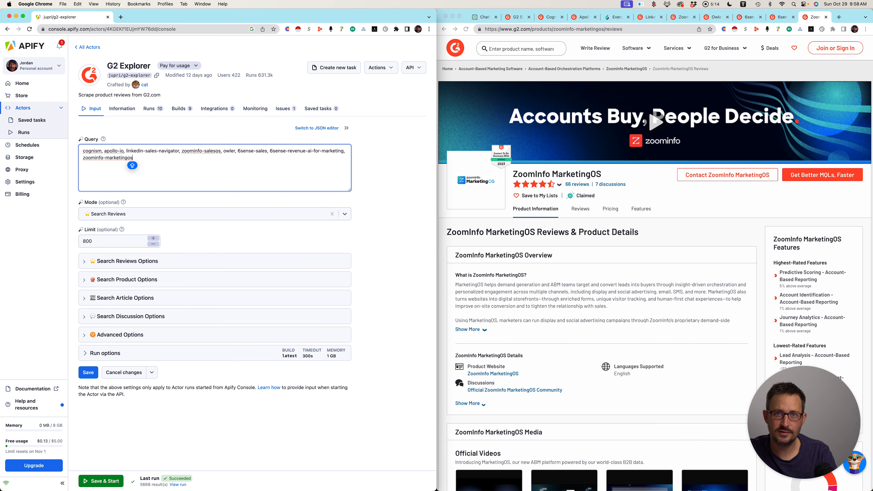
# Set the result limit to 1000 and expand the Search Reviews Options.
pyautogui.doubleClick(84, 243)
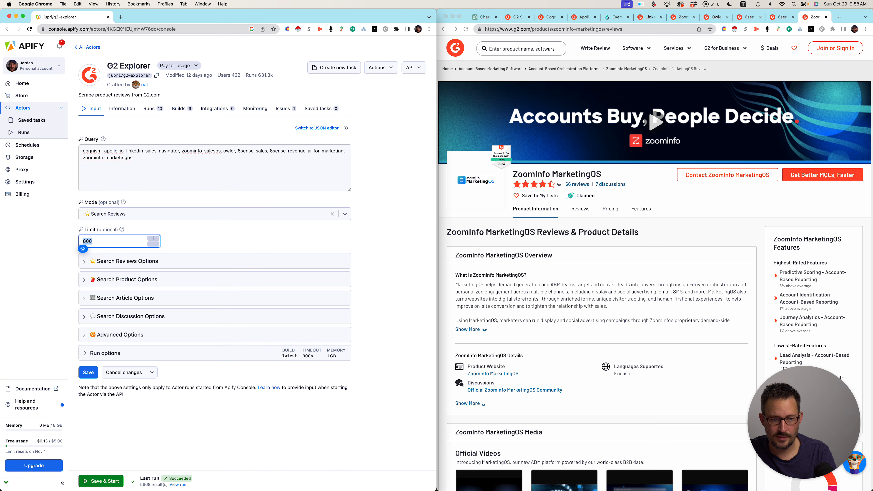
pyautogui.write('1000')
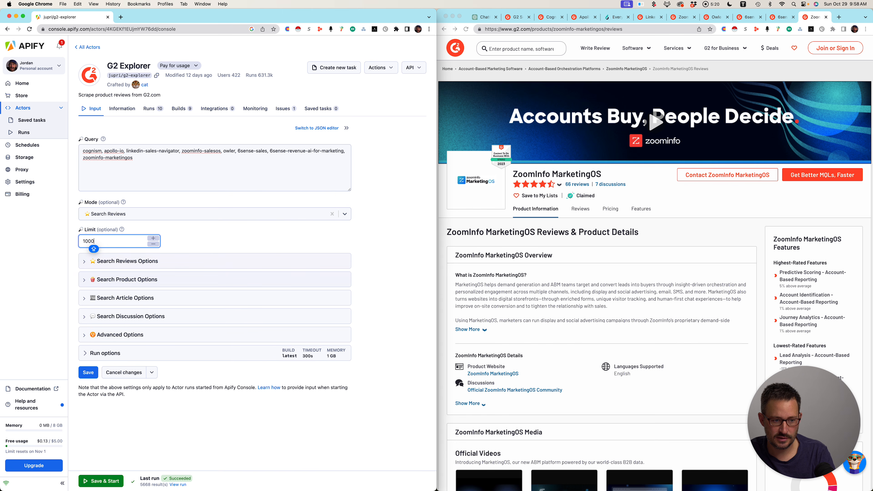
pyautogui.click(99, 261)
pyautogui.scroll(-3, 100, 261)
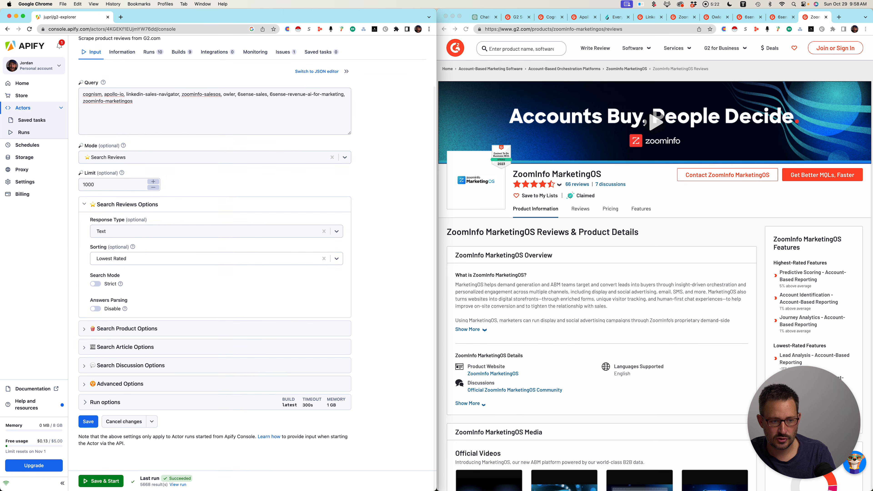
# Try the Most Recent sorting for the reviews and set it back to Lowest Rated.
pyautogui.click(96, 264)
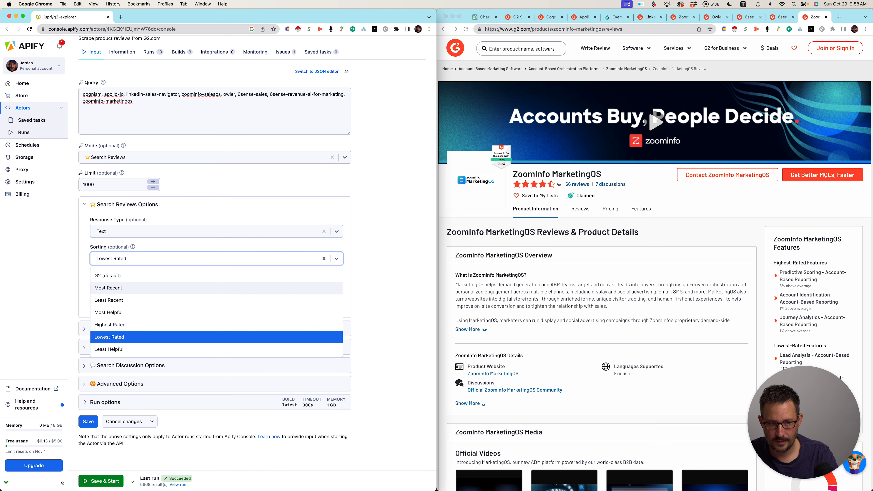
pyautogui.press('Return')
pyautogui.press('Down')
pyautogui.press('Down')
pyautogui.press('Down')
pyautogui.press('Down')
pyautogui.press('Down')
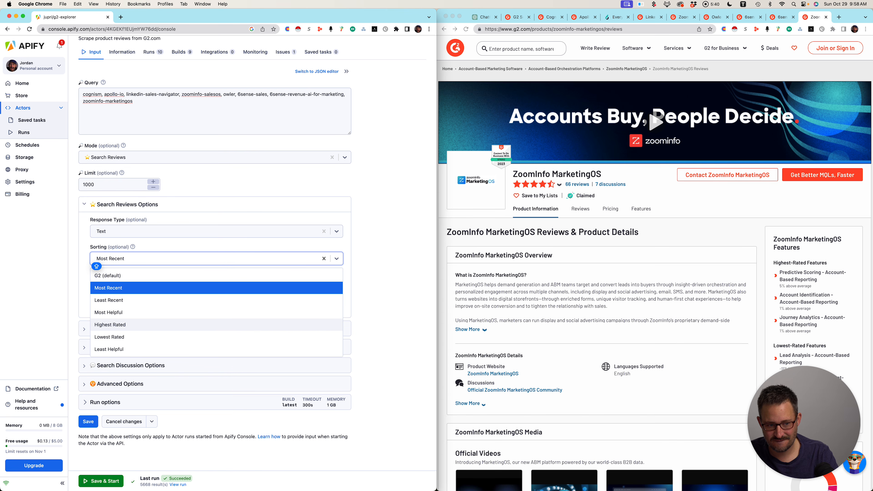
pyautogui.press('Return')
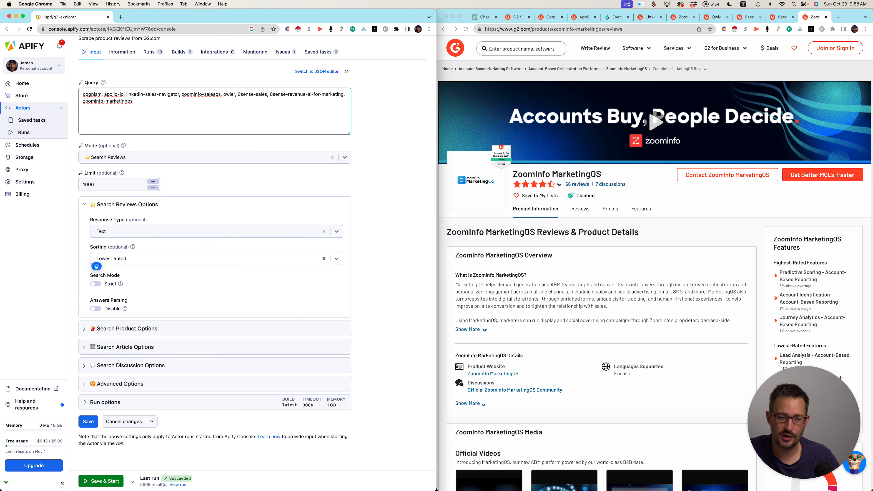
# Check the run options, save the actor's input settings and start the run.
pyautogui.scroll(-1, 215, 111)
pyautogui.scroll(-1, 215, 347)
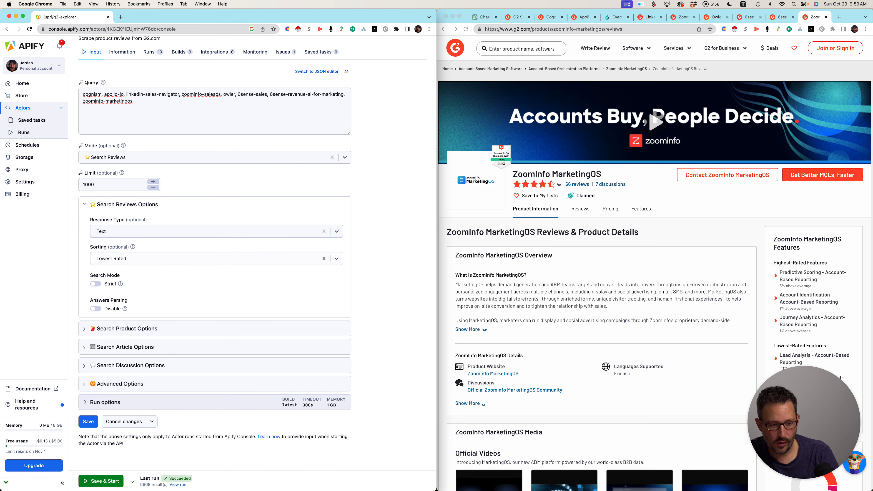
pyautogui.click(106, 402)
pyautogui.scroll(-3, 215, 309)
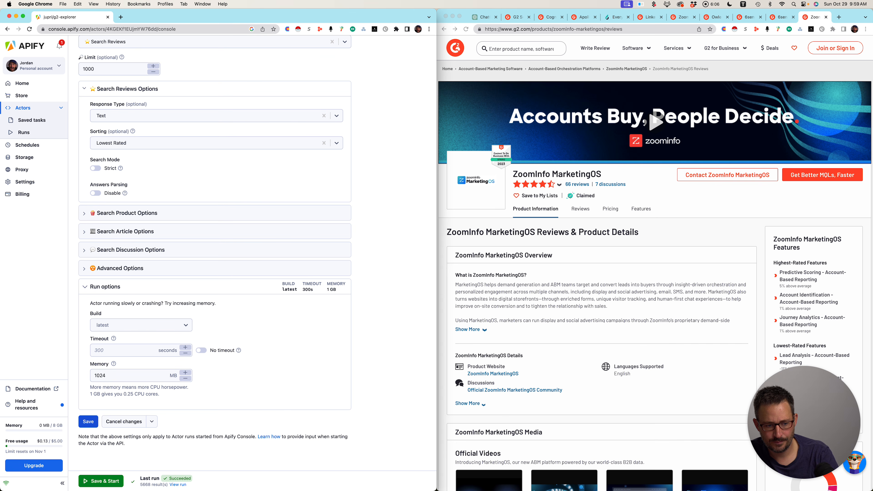
pyautogui.click(88, 422)
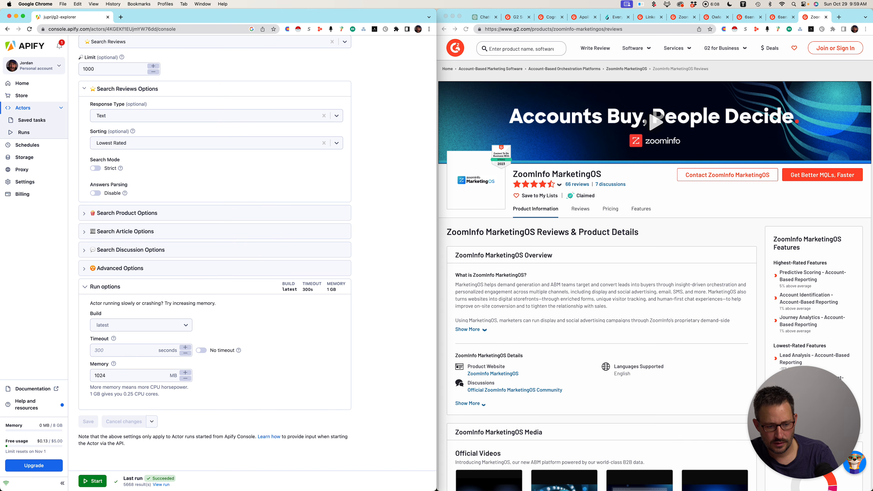
pyautogui.click(92, 481)
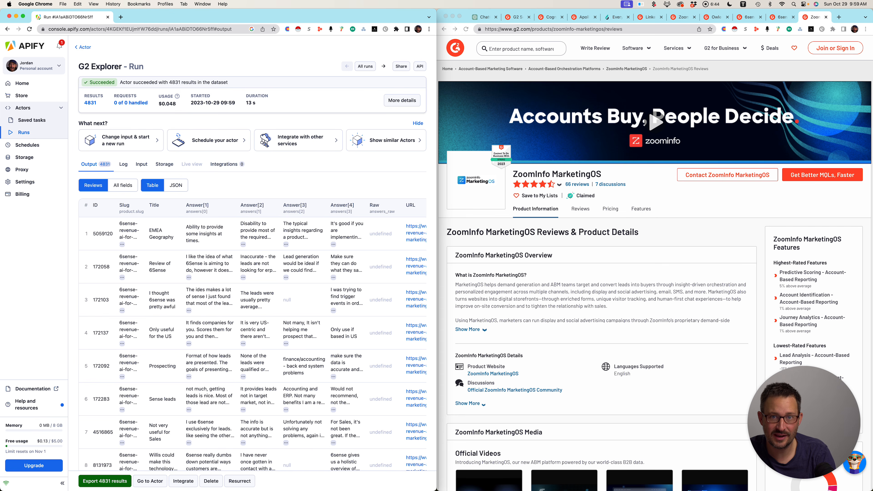
# Export the run's dataset with all fields in CSV format and download the file.
pyautogui.click(105, 481)
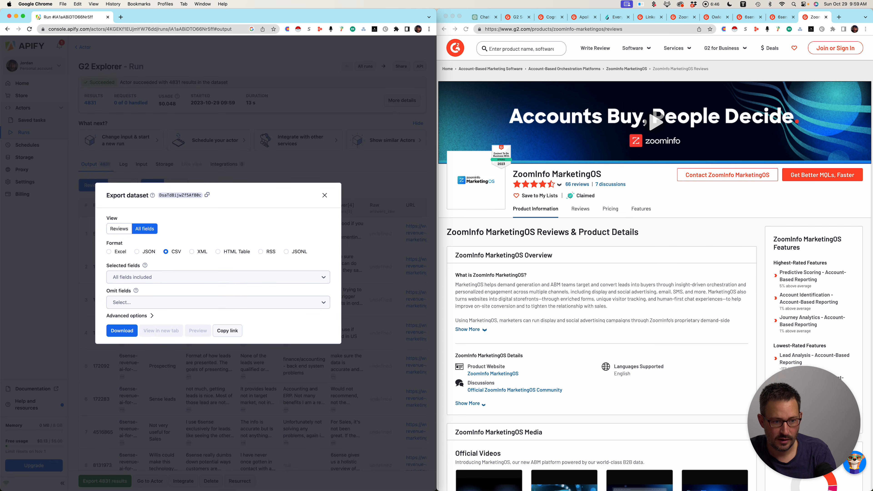
pyautogui.click(121, 330)
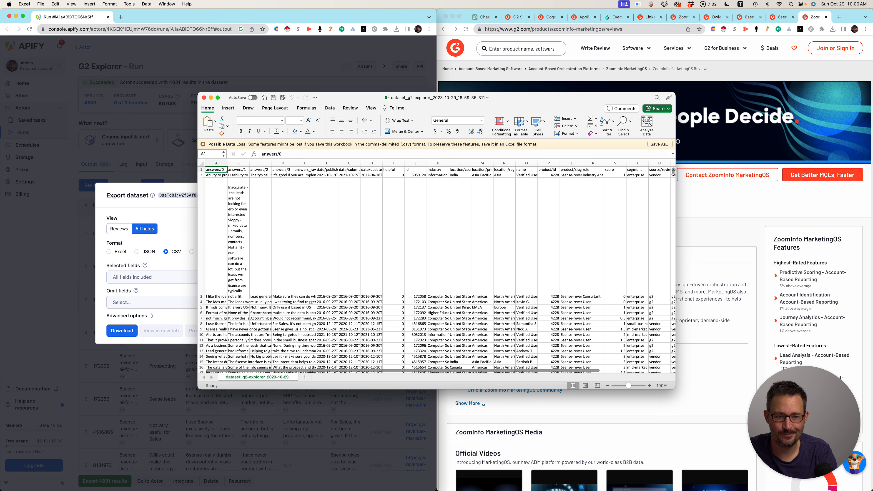
# In Excel, examine the review texts down the answers/1 column of the downloaded G2 dataset and minimize the workbook.
pyautogui.click(238, 169)
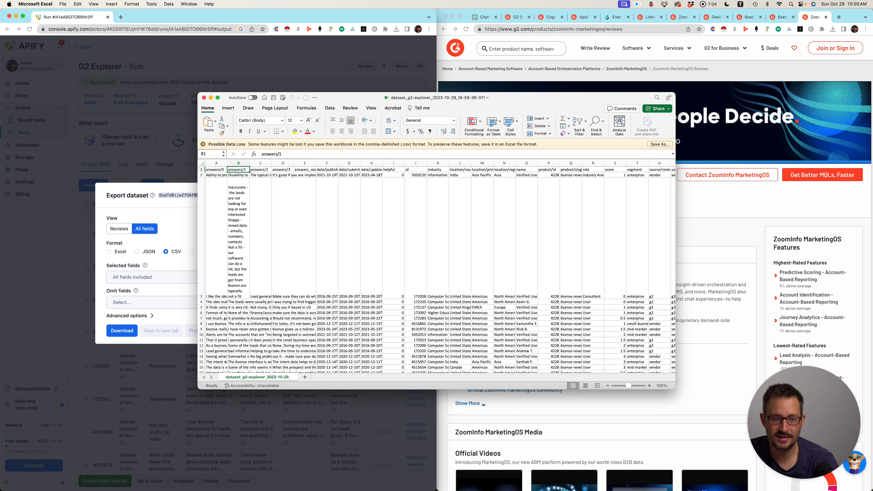
pyautogui.press('Down')
pyautogui.press('Down')
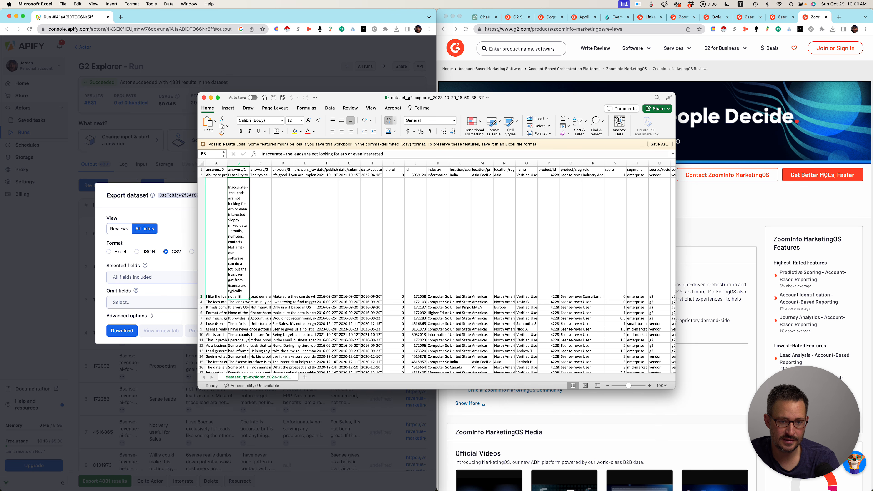
pyautogui.press('Down')
pyautogui.press('Down')
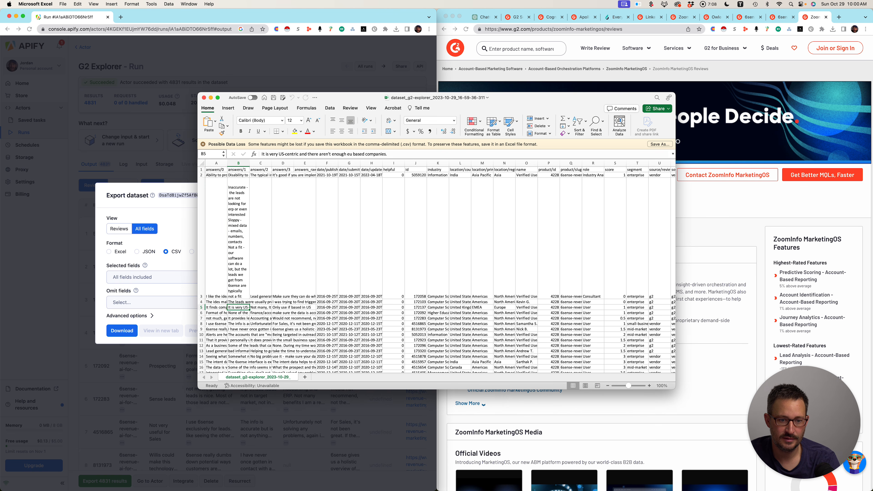
pyautogui.press('Down')
pyautogui.press('Down')
pyautogui.press('Down')
pyautogui.press('Down')
pyautogui.press('Down')
pyautogui.press('Up')
pyautogui.press('Up')
pyautogui.press('Up')
pyautogui.press('Up')
pyautogui.press('Up')
pyautogui.press('Up')
pyautogui.press('Up')
pyautogui.press('Up')
pyautogui.press('Up')
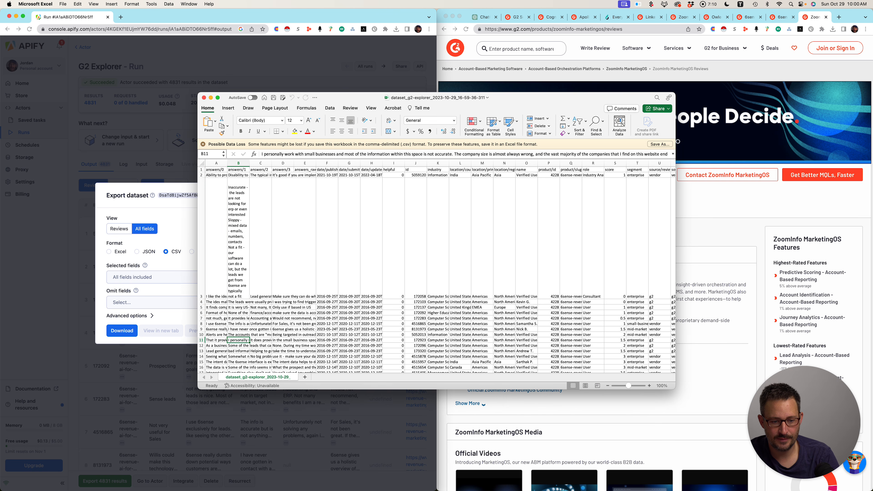
pyautogui.press('Left')
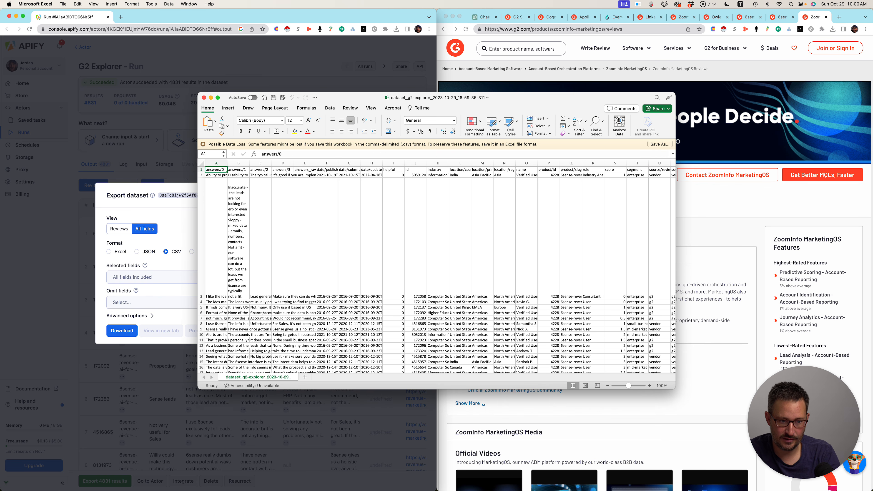
pyautogui.press('Down')
pyautogui.press('Down')
pyautogui.press('Down')
pyautogui.press('Down')
pyautogui.press('Down')
pyautogui.press('Down')
pyautogui.press('Down')
pyautogui.press('Down')
pyautogui.press('Down')
pyautogui.press('Down')
pyautogui.press('Down')
pyautogui.press('Down')
pyautogui.press('Down')
pyautogui.press('Down')
pyautogui.press('Down')
pyautogui.press('Down')
pyautogui.press('Down')
pyautogui.press('Down')
pyautogui.press('Down')
pyautogui.press('Down')
pyautogui.press('Down')
pyautogui.press('Down')
pyautogui.press('Down')
pyautogui.press('Down')
pyautogui.press('Down')
pyautogui.press('Down')
pyautogui.press('Down')
pyautogui.press('Down')
pyautogui.press('Down')
pyautogui.press('Down')
pyautogui.press('Down')
pyautogui.press('Down')
pyautogui.press('Down')
pyautogui.press('Down')
pyautogui.press('Down')
pyautogui.press('Down')
pyautogui.press('Down')
pyautogui.press('Down')
pyautogui.press('Down')
pyautogui.press('Down')
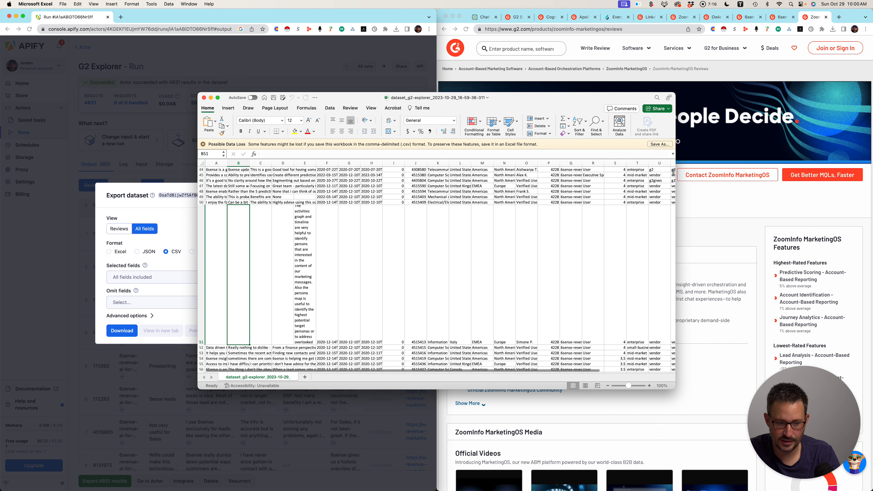
pyautogui.press('Right')
pyautogui.press('Down')
pyautogui.press('Down')
pyautogui.press('Down')
pyautogui.press('Down')
pyautogui.press('Down')
pyautogui.press('Down')
pyautogui.press('Down')
pyautogui.press('Down')
pyautogui.press('Down')
pyautogui.press('Down')
pyautogui.press('Down')
pyautogui.press('Down')
pyautogui.press('Down')
pyautogui.press('Down')
pyautogui.press('Down')
pyautogui.press('Down')
pyautogui.press('Down')
pyautogui.press('Down')
pyautogui.press('Down')
pyautogui.press('Down')
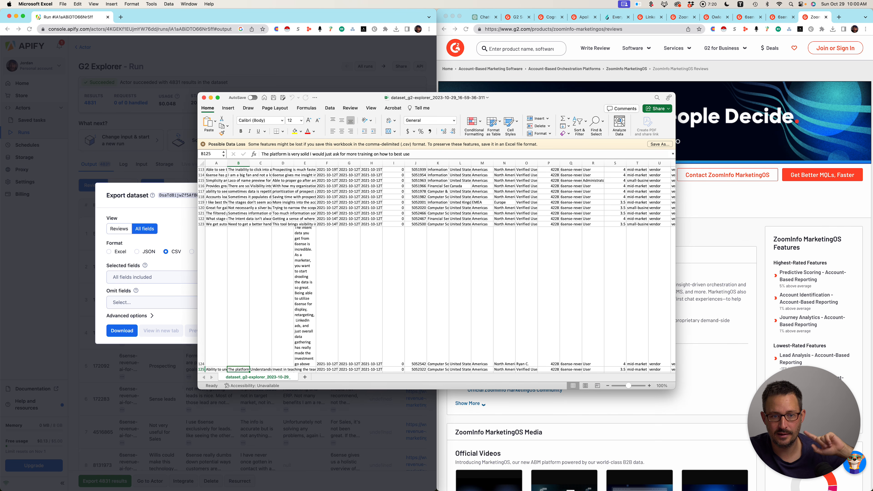
pyautogui.press('super+m')
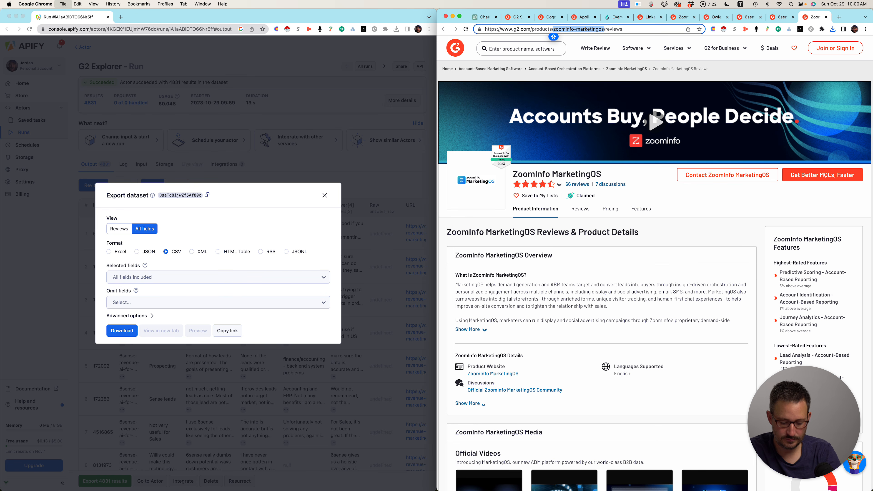
# Open a new blank Google Sheets spreadsheet in a new browser window.
pyautogui.press('super+n')
pyautogui.write('sheets.new')
pyautogui.press('Return')
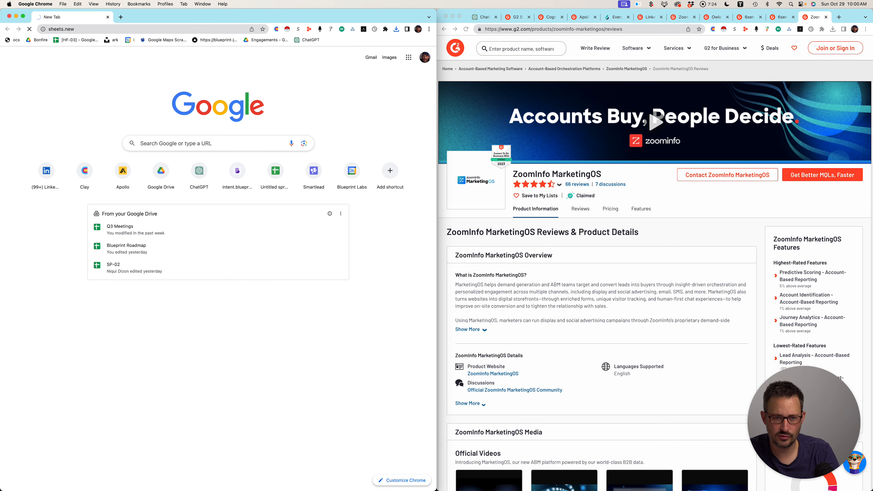
# Import dataset_g2-explorer_2023-10-29_16-59-36-311.csv into the spreadsheet, replacing the current sheet, and enlarge the window to full width.
pyautogui.click(25, 51)
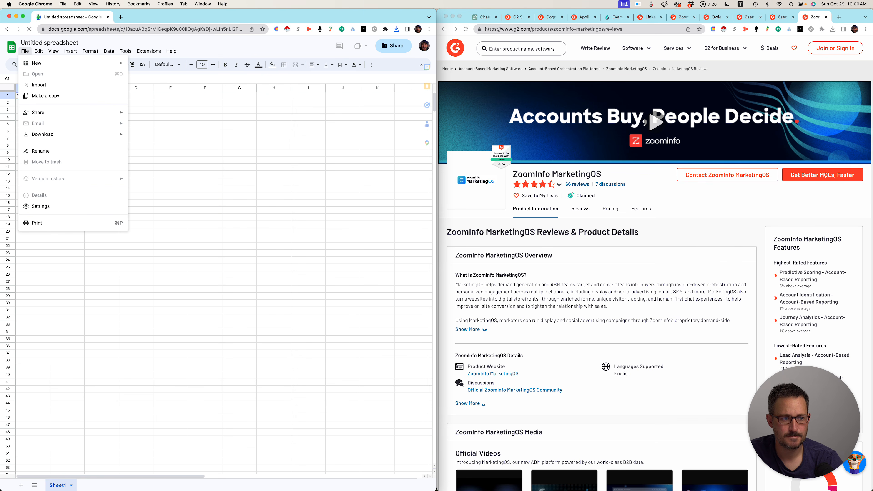
pyautogui.click(39, 85)
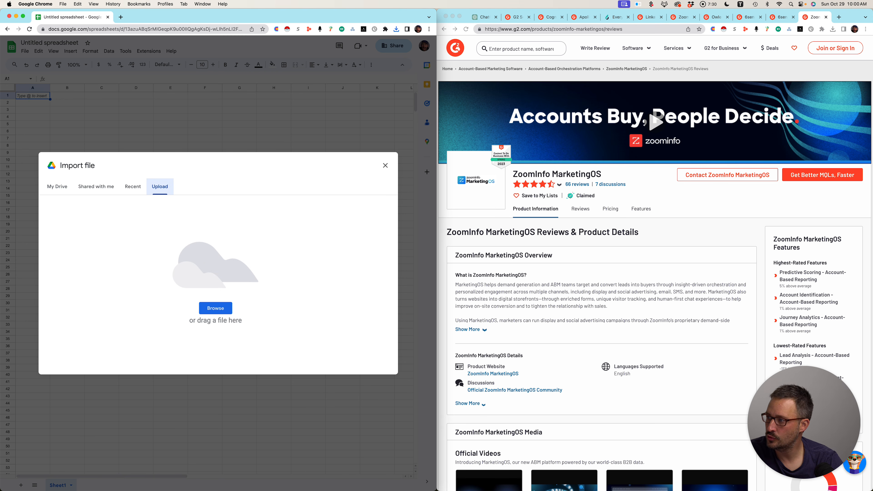
pyautogui.moveTo(240, 490); pyautogui.dragTo(241, 346)
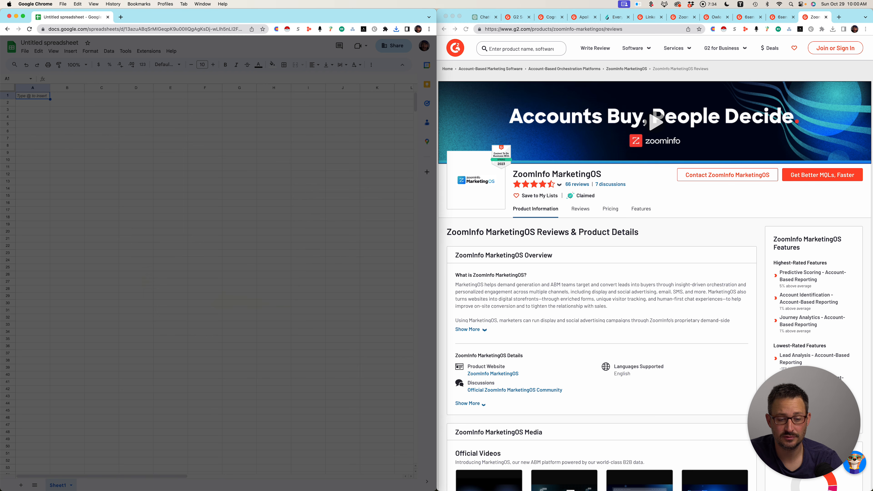
pyautogui.click(165, 267)
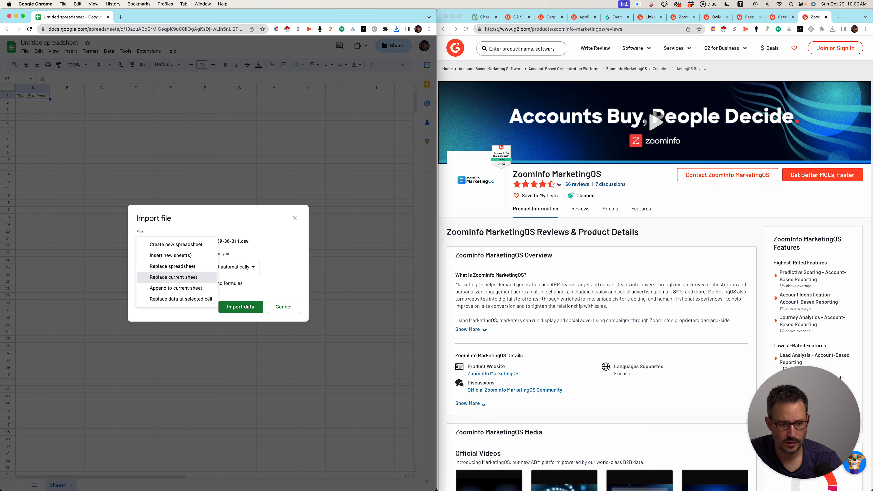
pyautogui.click(173, 278)
pyautogui.click(241, 306)
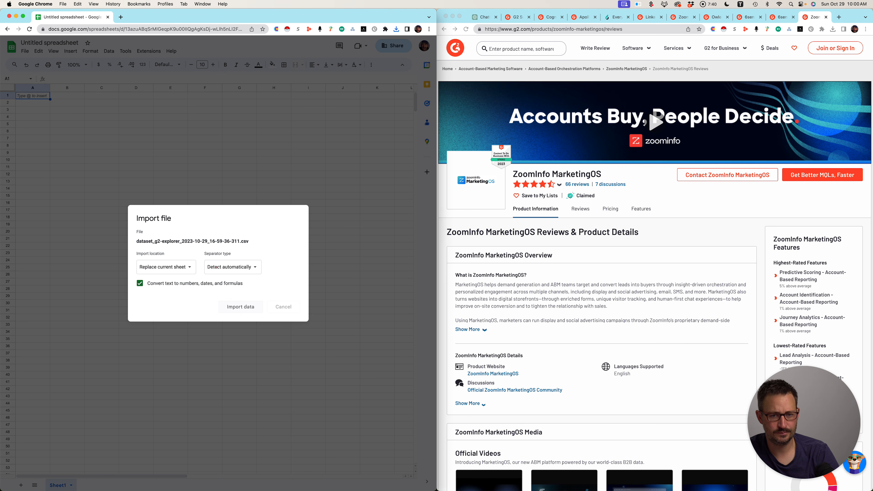
pyautogui.hotkey('ctrl', 'alt', 'Return')
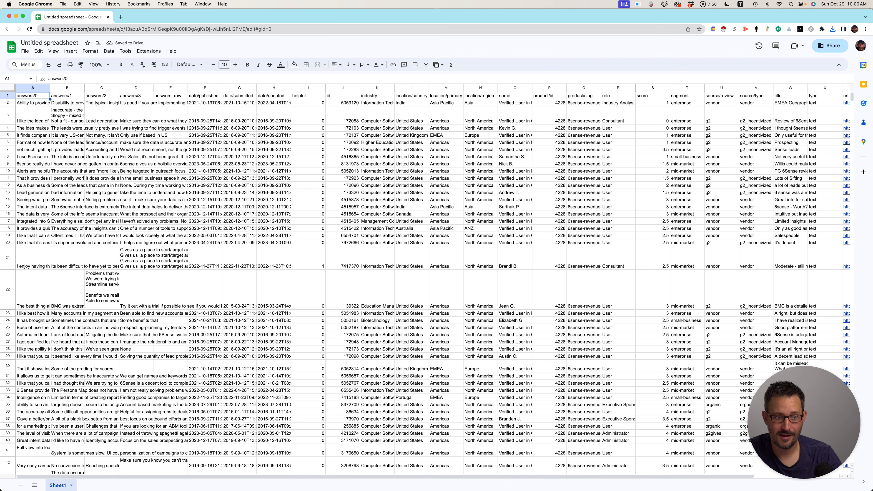
# Delete the answers/0 column from the imported dataset.
pyautogui.click(29, 88)
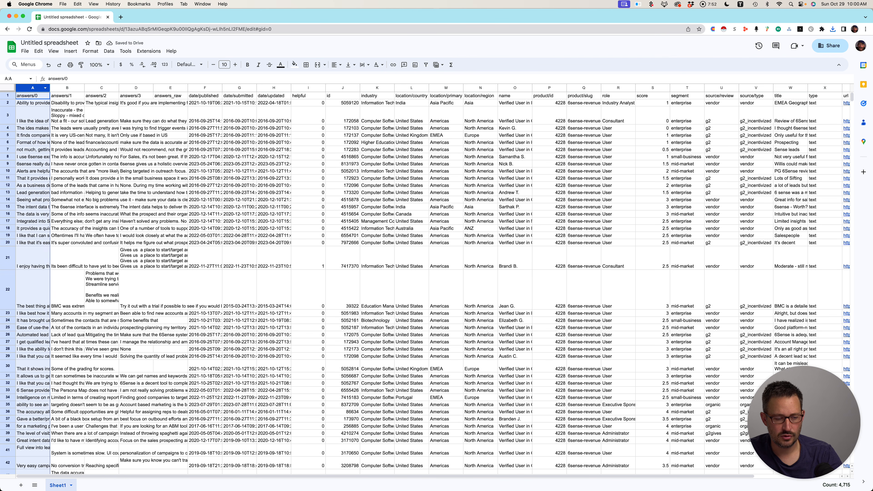
pyautogui.rightClick(29, 88)
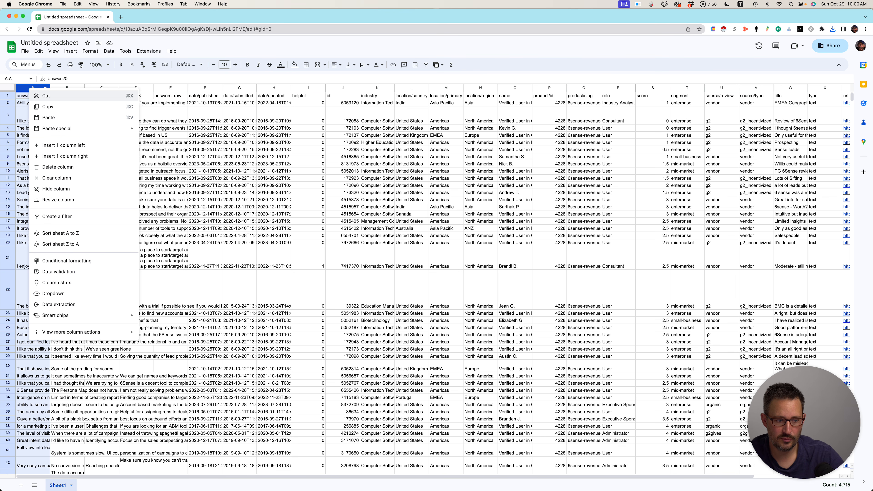
pyautogui.click(58, 167)
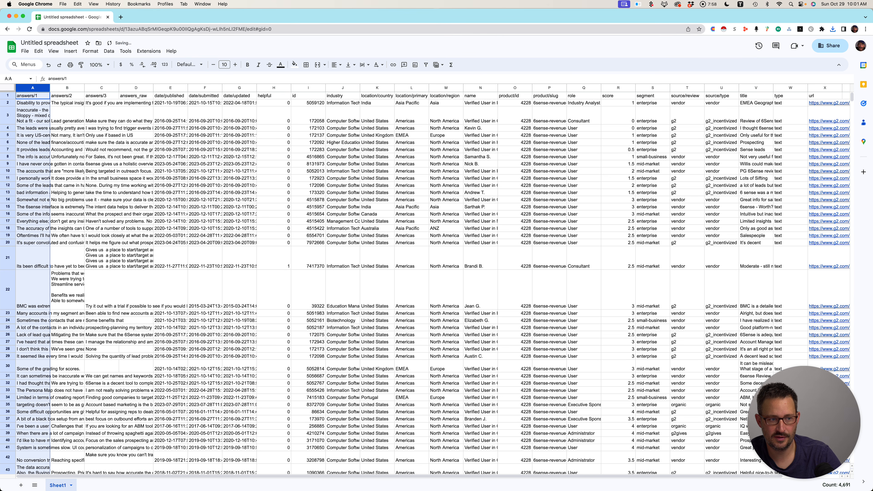
# Rename the answers/1 column header in cell A1 as "negative".
pyautogui.click(33, 96)
pyautogui.write('n')
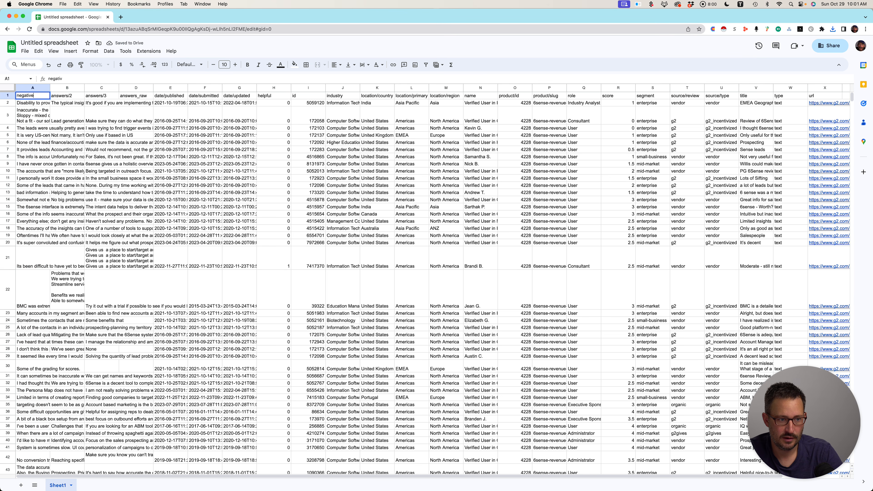
pyautogui.write('egative')
pyautogui.press('Return')
pyautogui.press('Down')
pyautogui.press('Down')
pyautogui.press('Down')
pyautogui.press('Up')
pyautogui.press('Up')
pyautogui.press('Up')
pyautogui.press('Up')
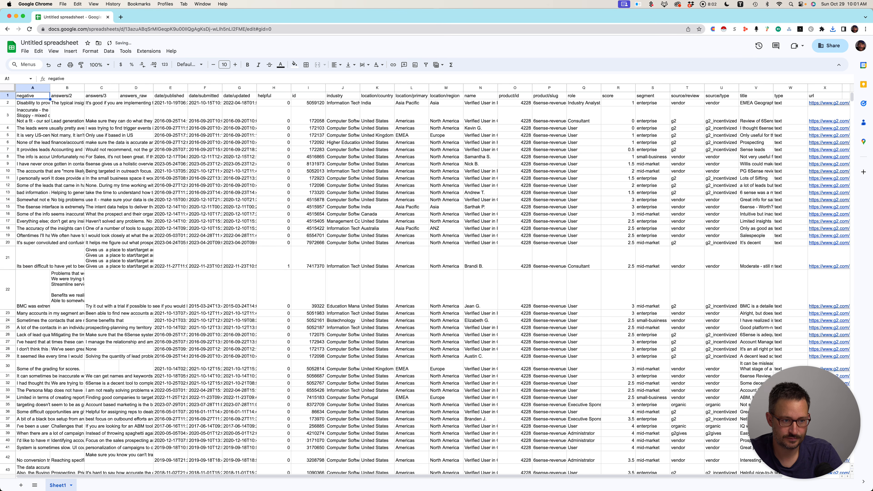
# Examine the first review texts in the answers/2 column and compare them with those in the negative column.
pyautogui.press('Right')
pyautogui.press('Down')
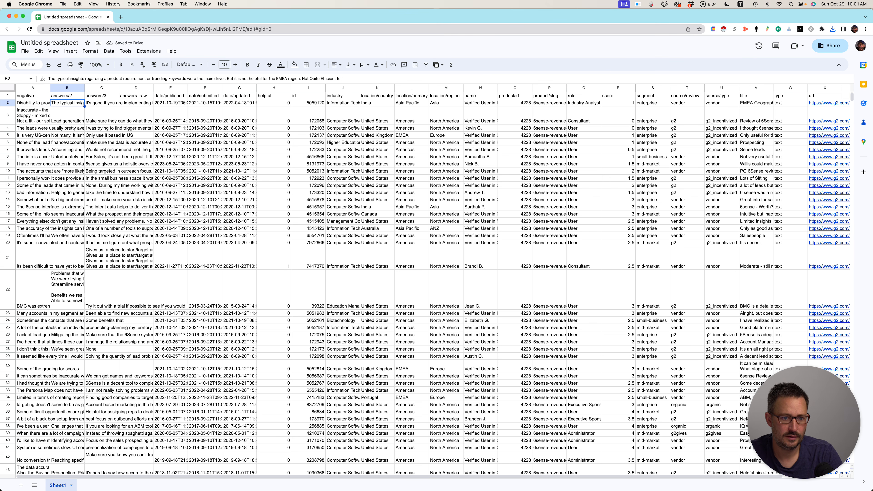
pyautogui.press('Right')
pyautogui.press('Left')
pyautogui.press('Down')
pyautogui.press('Down')
pyautogui.press('Down')
pyautogui.press('Down')
pyautogui.press('Down')
pyautogui.press('Down')
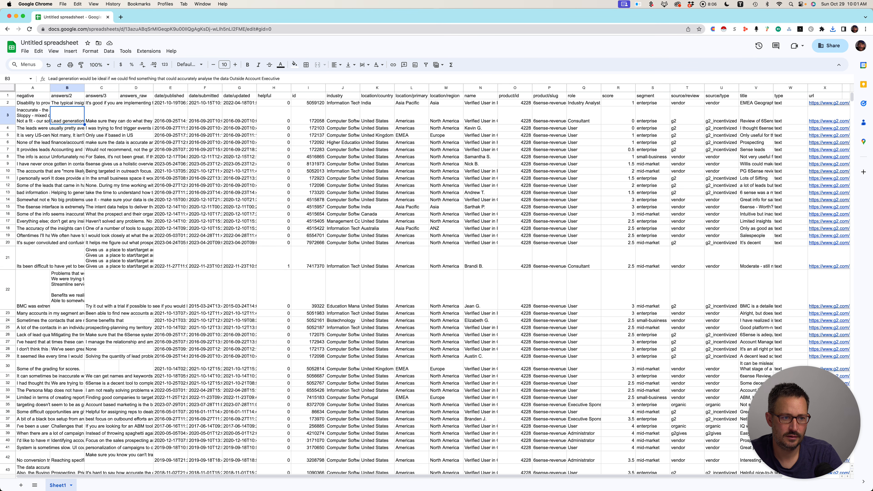
pyautogui.press('Up')
pyautogui.press('Up')
pyautogui.press('Up')
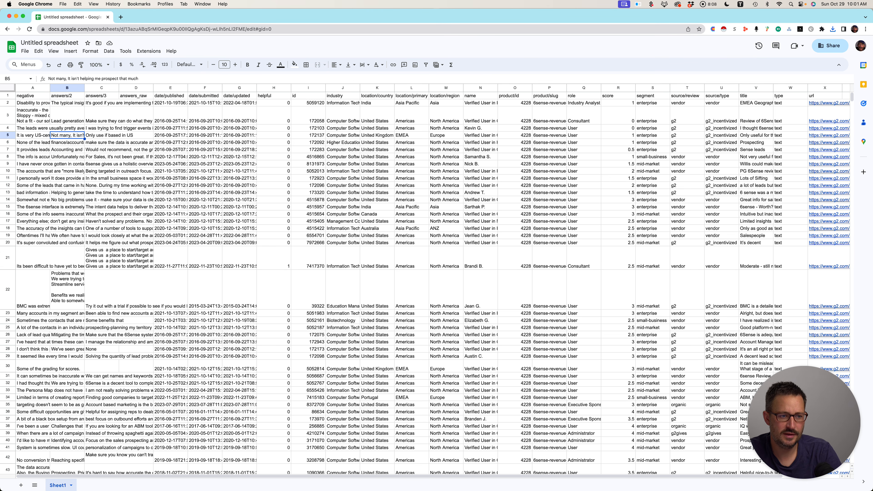
pyautogui.press('Up')
pyautogui.press('Up')
pyautogui.press('Left')
pyautogui.press('Down')
pyautogui.press('Down')
pyautogui.press('Down')
pyautogui.press('Up')
pyautogui.press('Up')
pyautogui.press('Up')
pyautogui.press('Up')
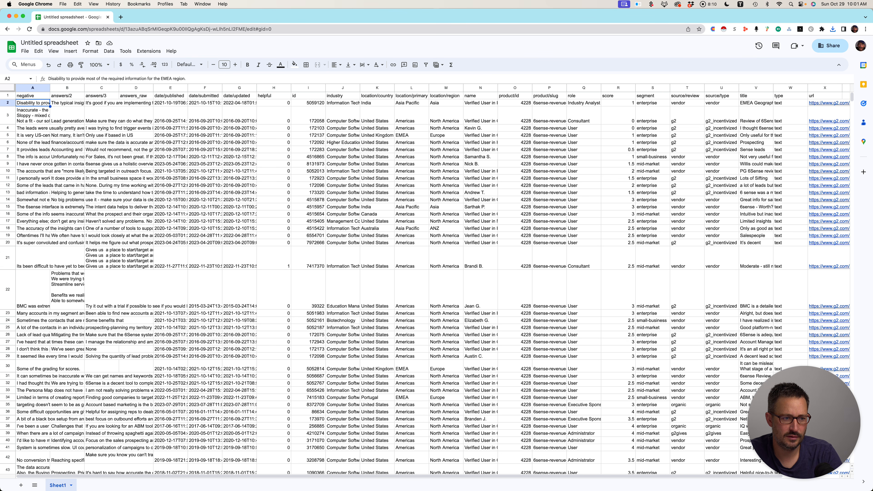
# Rename the answers/2 column header in cell B1 as "negative_2".
pyautogui.press('Up')
pyautogui.press('Right')
pyautogui.write('NEGA')
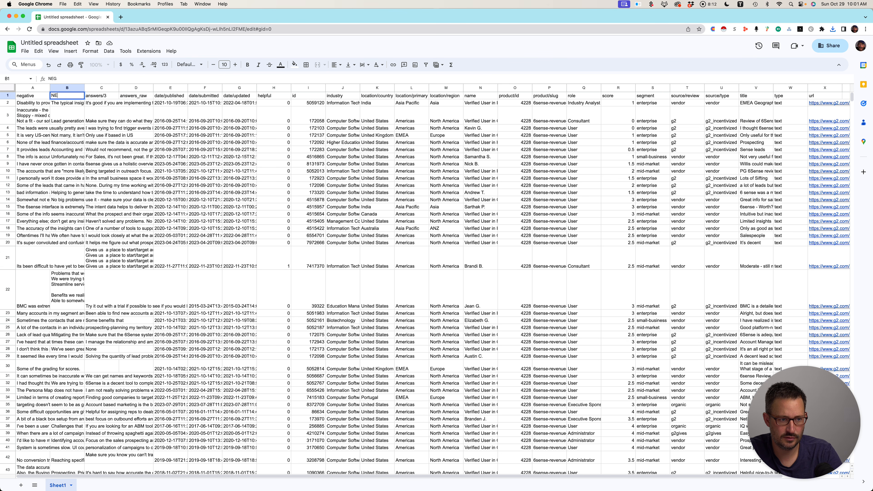
pyautogui.press('BackSpace')
pyautogui.write('nme')
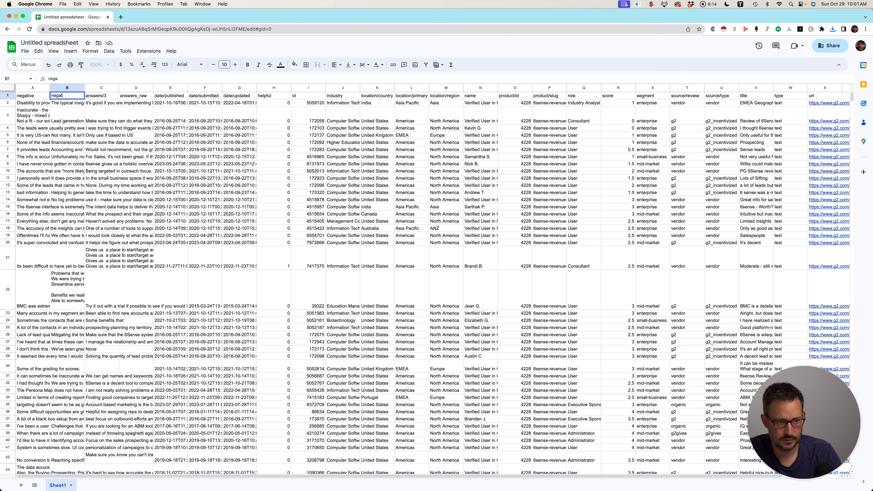
pyautogui.press('Tab')
# Examine the first review texts down the answers/3 column.
pyautogui.press('Down')
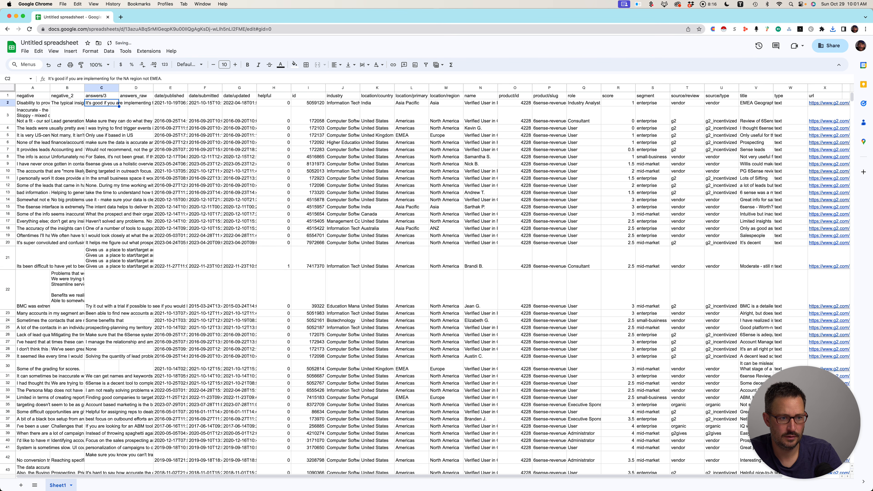
pyautogui.press('Down')
pyautogui.press('Down')
pyautogui.press('Down')
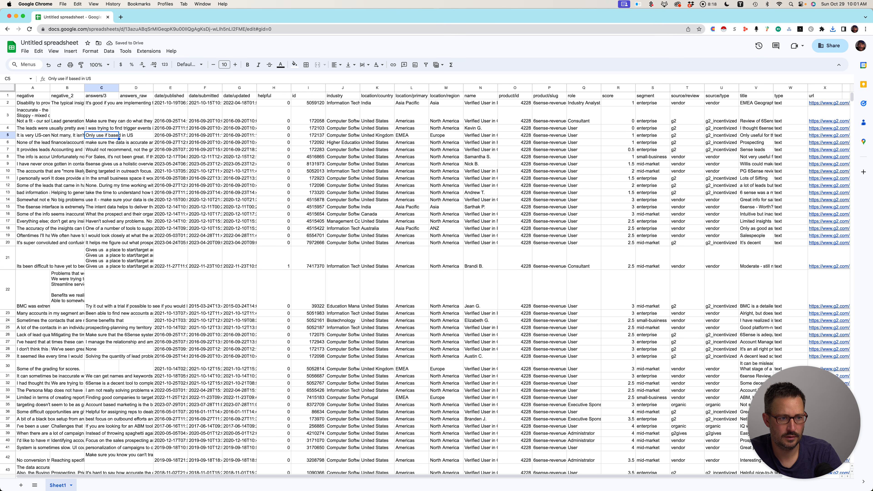
pyautogui.press('Down')
pyautogui.press('Down')
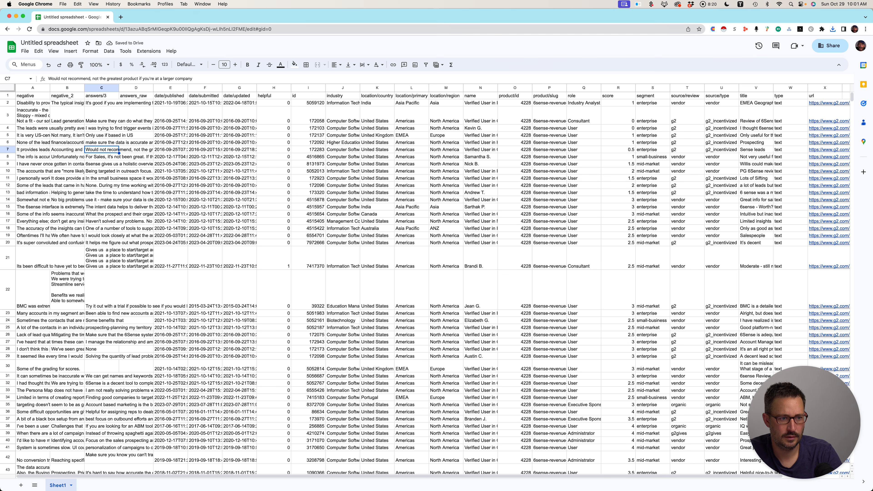
pyautogui.press('Down')
pyautogui.press('Down')
pyautogui.press('Down')
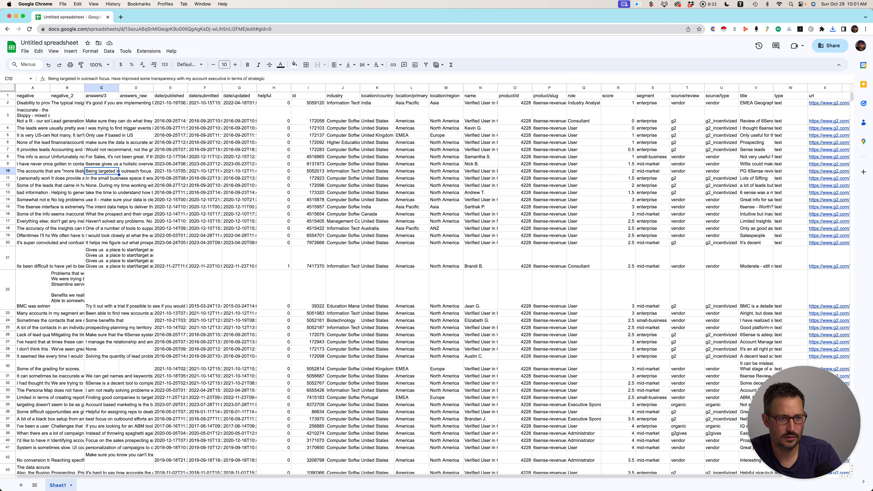
# Undo the header renames and the deletion of the answers/0 column.
pyautogui.press('super+z')
pyautogui.press('super+z')
# Examine the first review texts down the answers/0 column and return to its header cell.
pyautogui.press('Down')
pyautogui.press('Down')
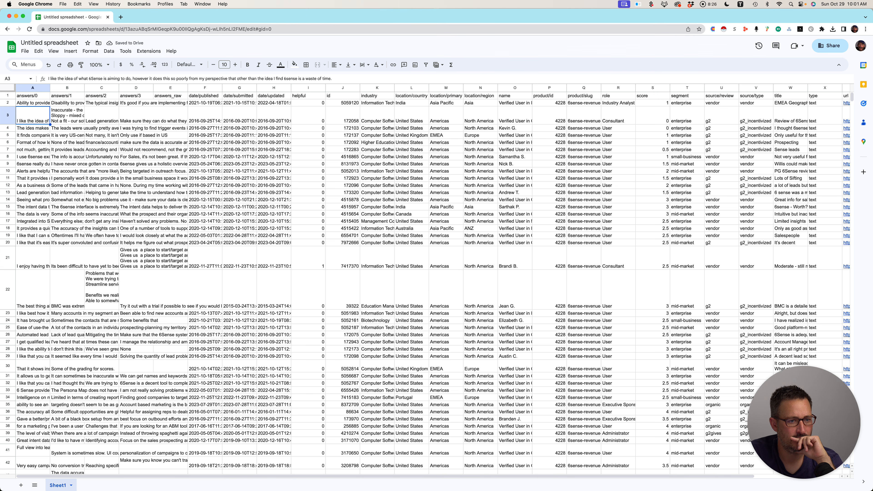
pyautogui.press('Down')
pyautogui.press('Down')
pyautogui.press('Down')
pyautogui.press('Down')
pyautogui.press('Down')
pyautogui.press('Down')
pyautogui.press('Down')
pyautogui.press('Down')
pyautogui.press('Down')
pyautogui.press('Up')
pyautogui.press('Up')
pyautogui.press('Up')
pyautogui.press('Up')
pyautogui.press('Up')
pyautogui.press('Up')
pyautogui.press('Up')
pyautogui.press('Up')
pyautogui.press('Up')
pyautogui.press('Up')
pyautogui.press('Up')
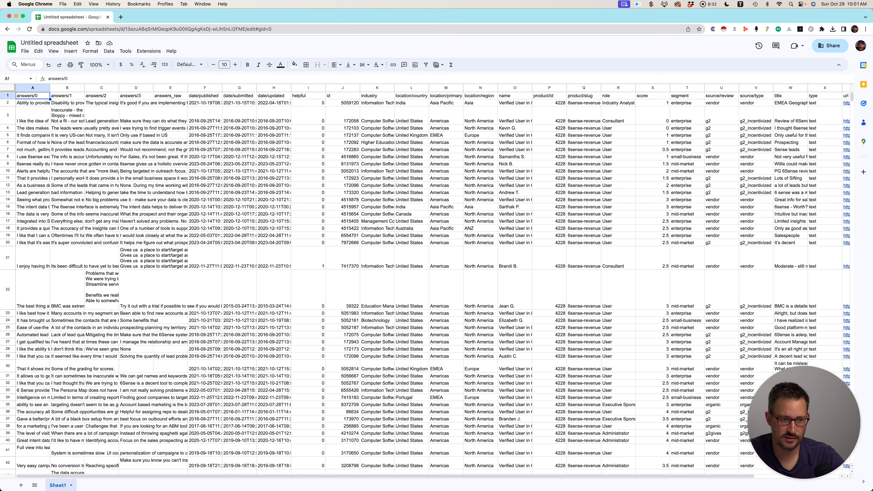
# Insert a new column between answers/3 and answers_raw and give it the header "count".
pyautogui.click(165, 88)
pyautogui.rightClick(165, 88)
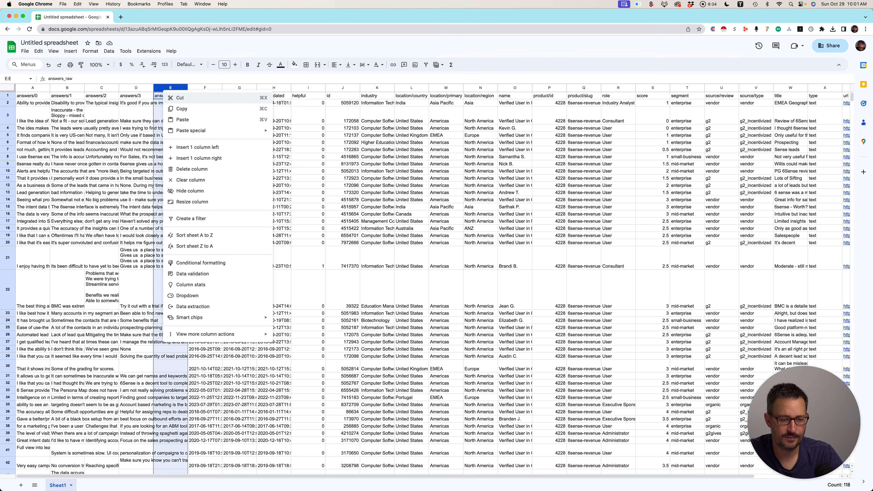
pyautogui.click(197, 147)
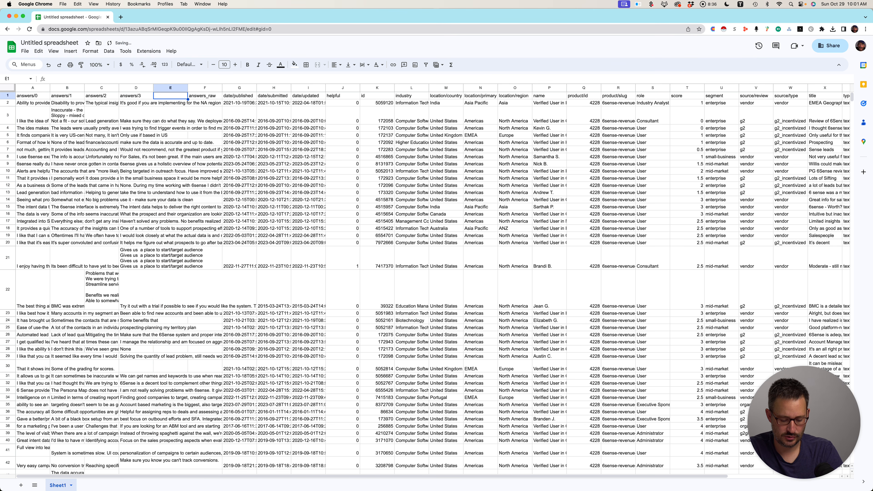
pyautogui.write('COUNT')
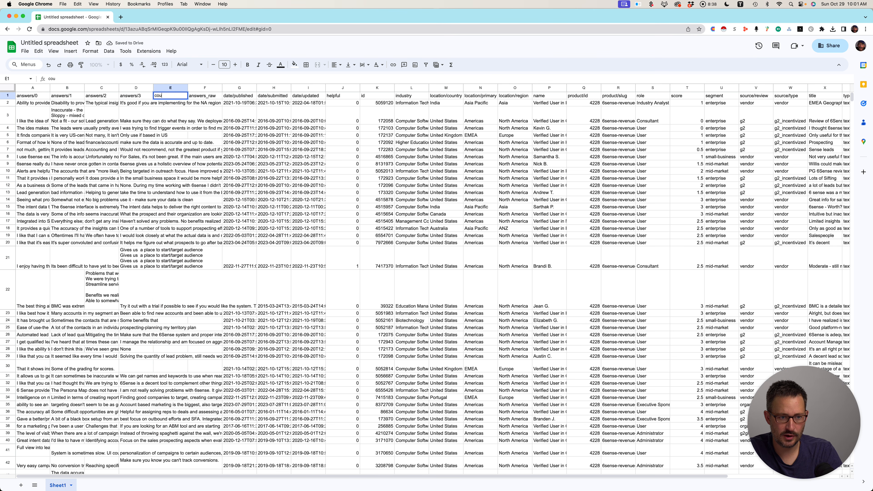
pyautogui.press('Return')
# Try to count the text length of the four answer cells with =LEN(A2:D2) in cell E2.
pyautogui.write('=')
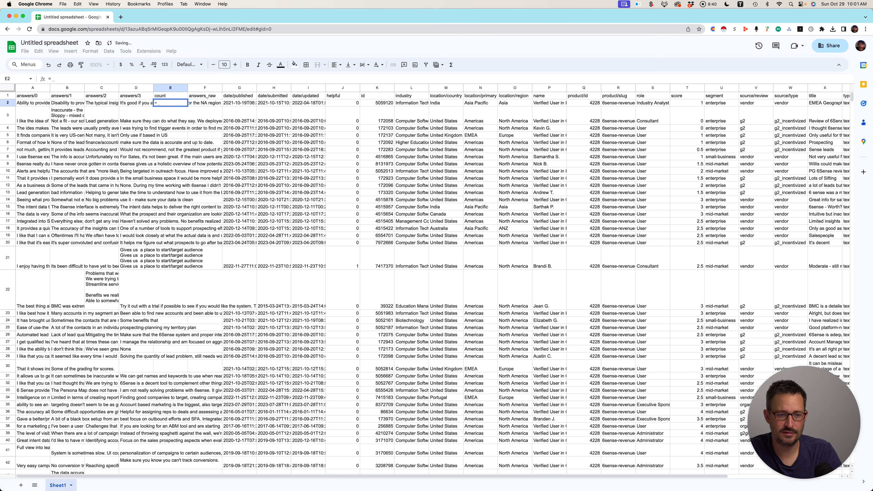
pyautogui.write('LEN(')
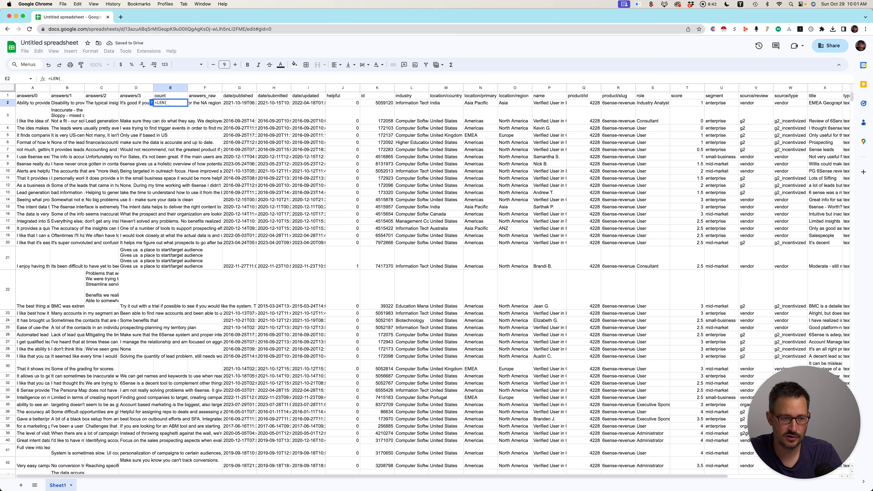
pyautogui.moveTo(33, 103); pyautogui.dragTo(136, 103)
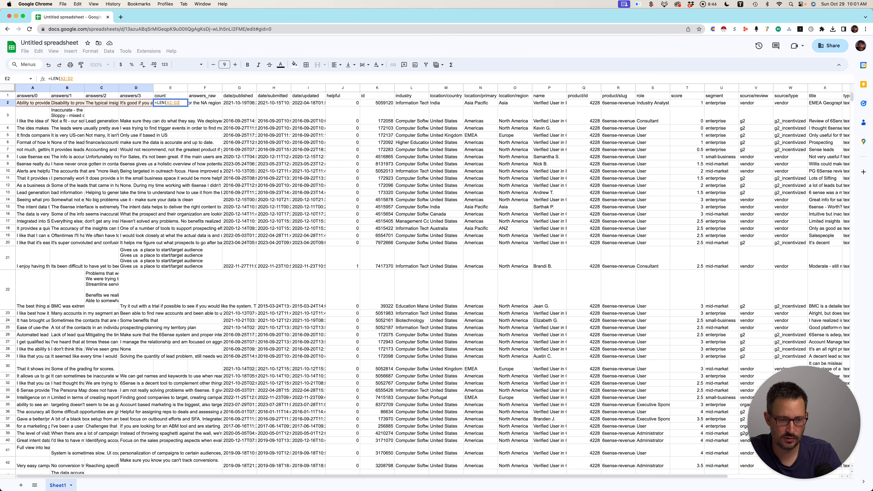
pyautogui.press('Return')
pyautogui.press('Up')
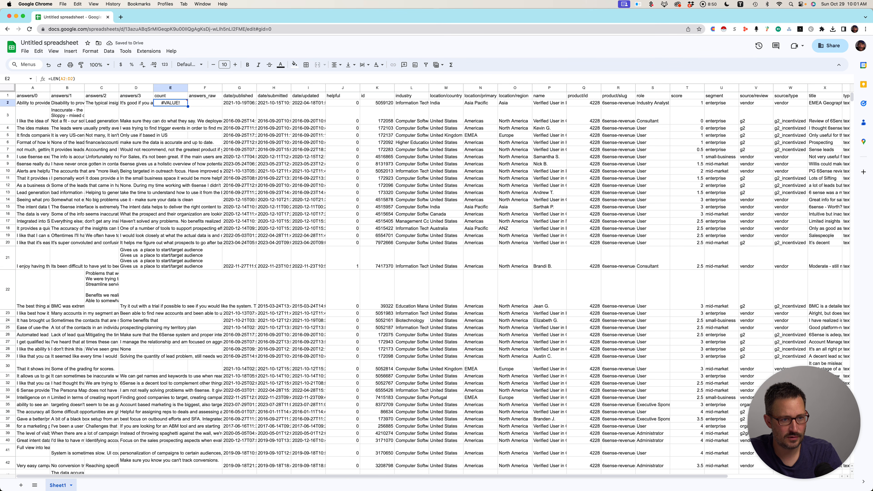
# Open ChatGPT in a new browser tab and choose the default GPT-4 model for the chat.
pyautogui.click(121, 17)
pyautogui.write('CH')
pyautogui.press('Return')
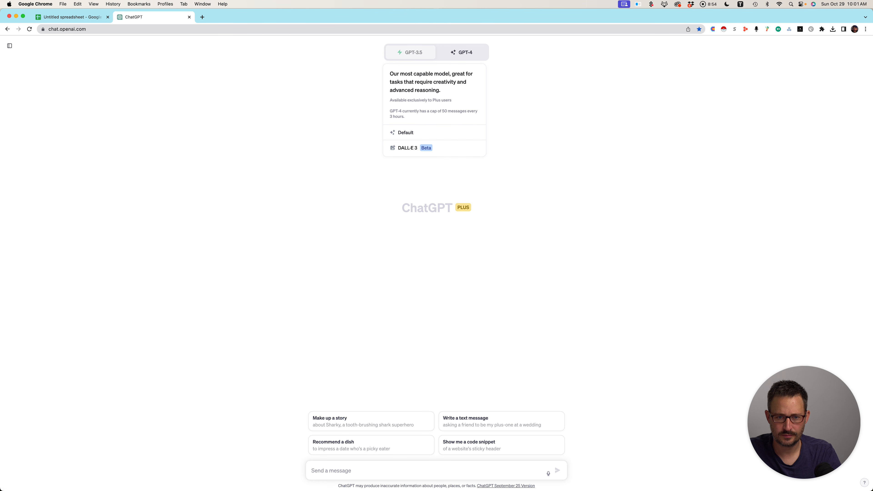
pyautogui.click(406, 132)
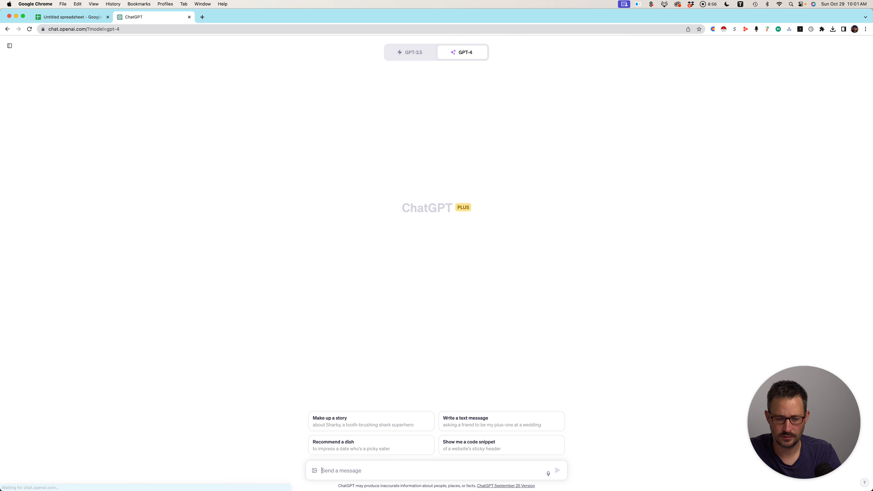
# Ask ChatGPT for the Google Sheets formula that counts all characters in three cells (e.g. A2, B2, C3) with 1 number coming out.
pyautogui.write('a')
pyautogui.press('BackSpace')
pyautogui.write('I wnt')
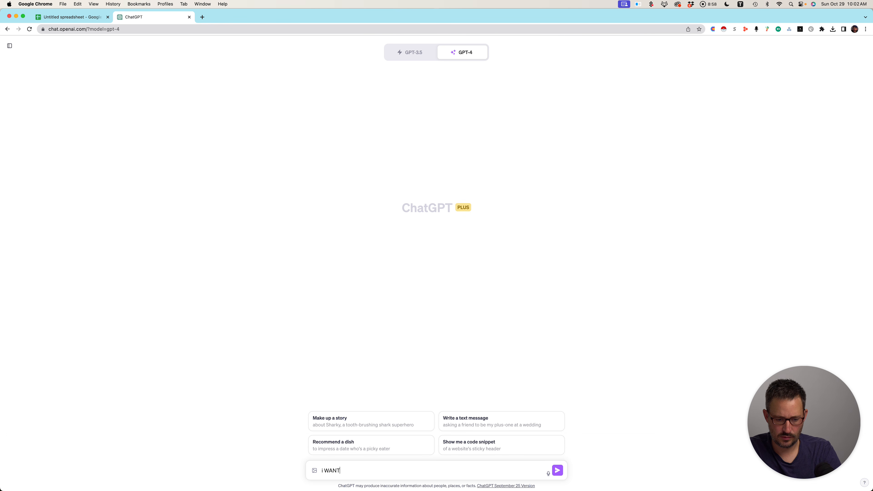
pyautogui.write(' to')
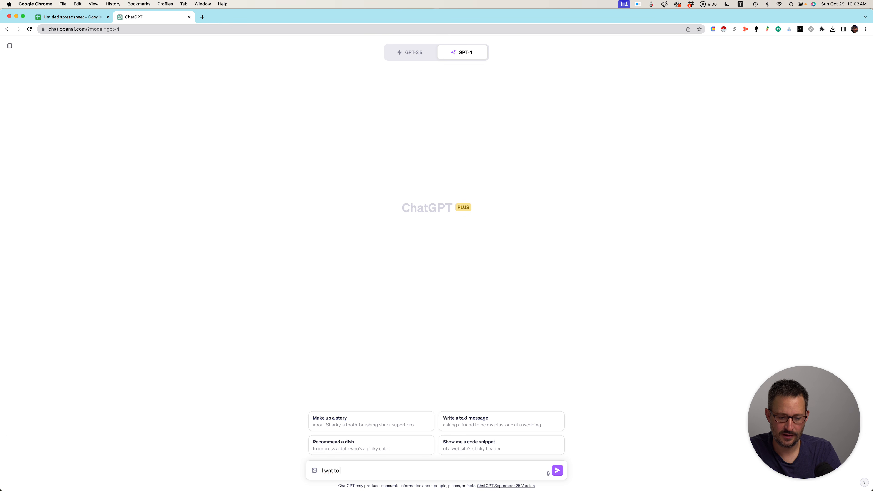
pyautogui.press('BackSpace')
pyautogui.press('BackSpace')
pyautogui.press('BackSpace')
pyautogui.write('ant to co')
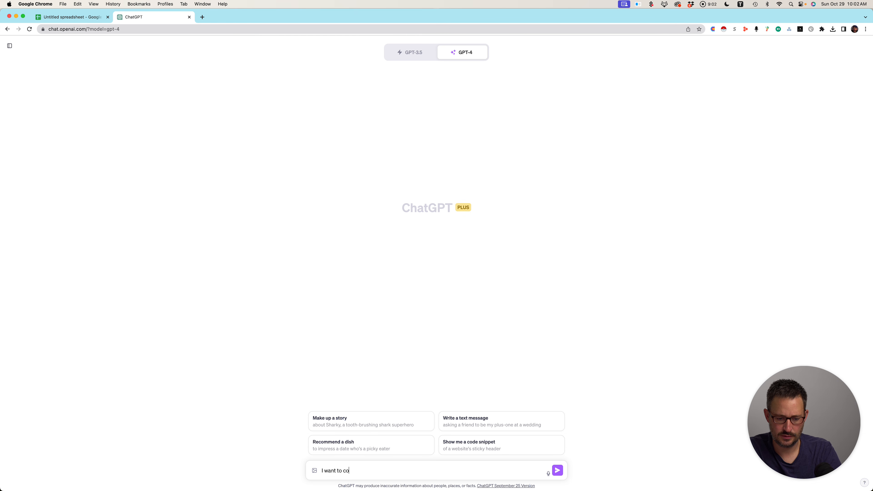
pyautogui.write('unt all of the caracte')
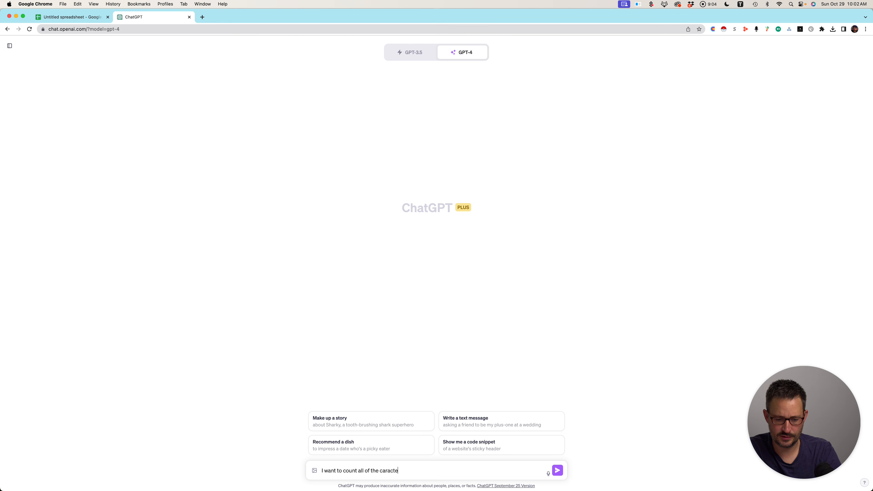
pyautogui.write('rs in three cells')
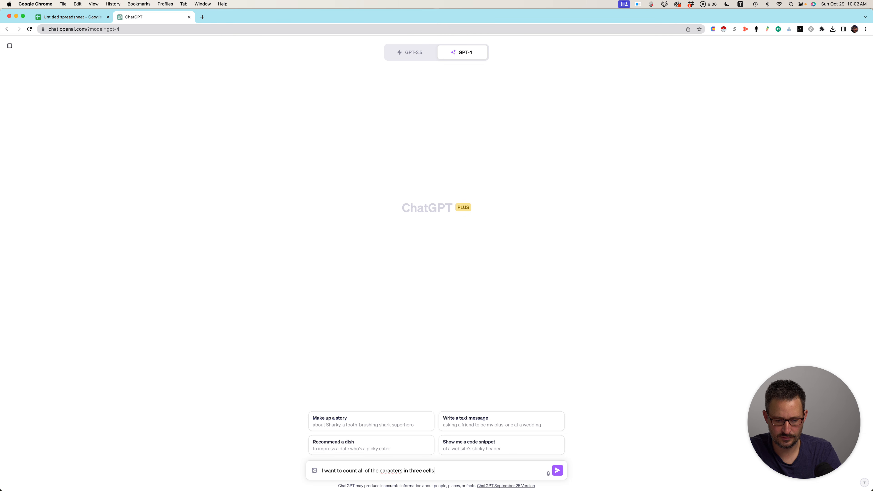
pyautogui.write(", what's the google sh")
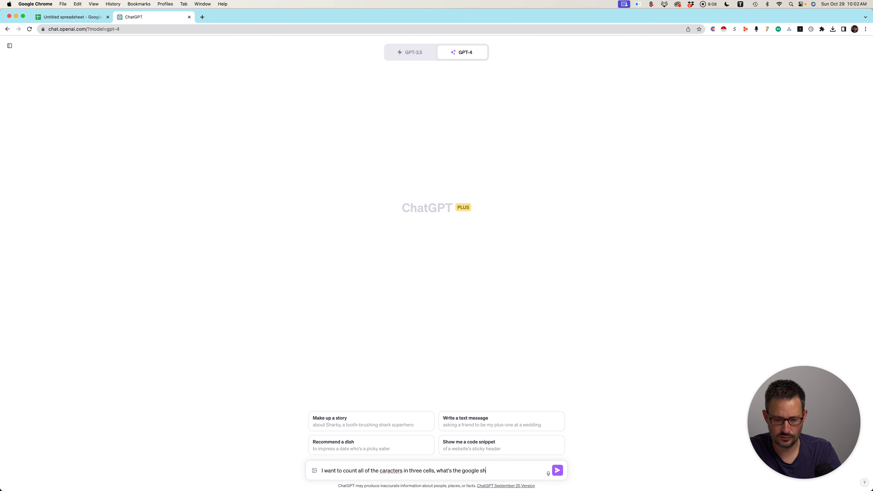
pyautogui.write('eets fo')
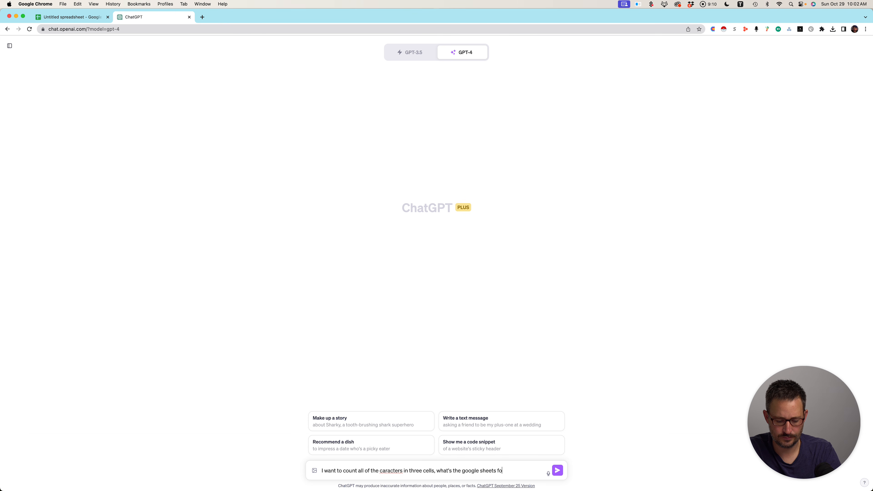
pyautogui.write('rmulas fot')
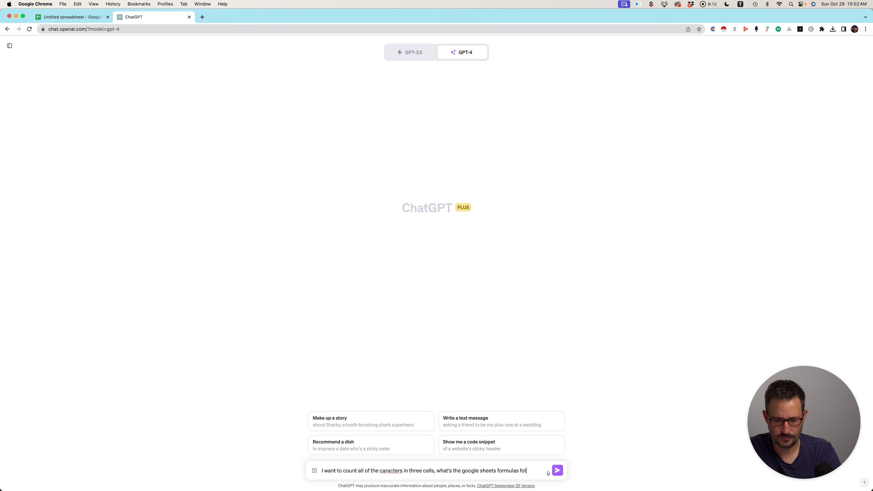
pyautogui.press('BackSpace')
pyautogui.write('r this (e.g. A')
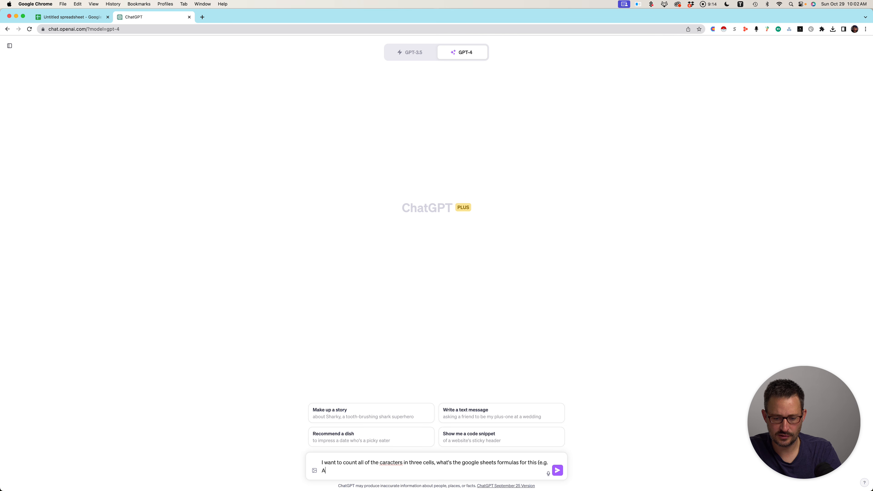
pyautogui.write('1, B2')
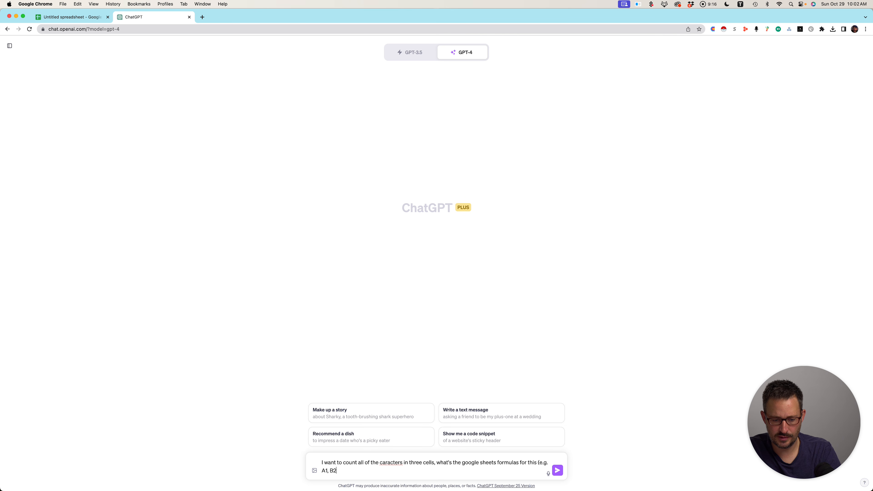
pyautogui.press('BackSpace')
pyautogui.press('BackSpace')
pyautogui.press('BackSpace')
pyautogui.press('BackSpace')
pyautogui.press('BackSpace')
pyautogui.write('2,')
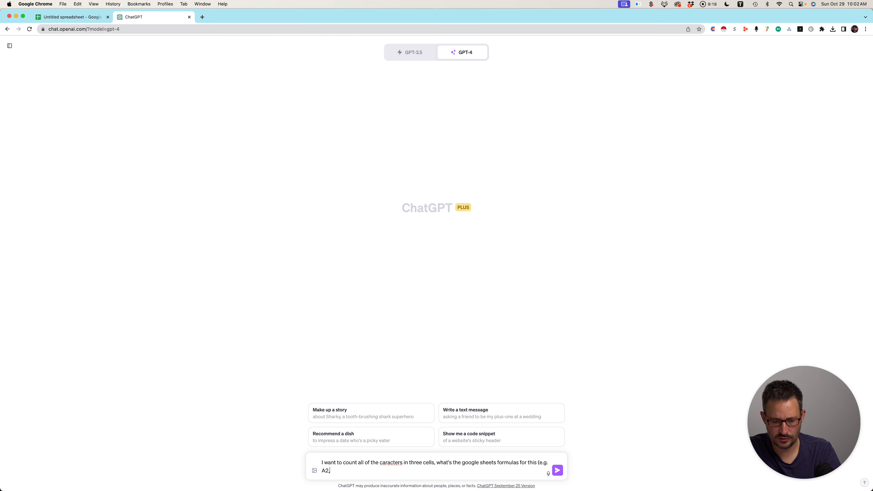
pyautogui.write(' B2, C')
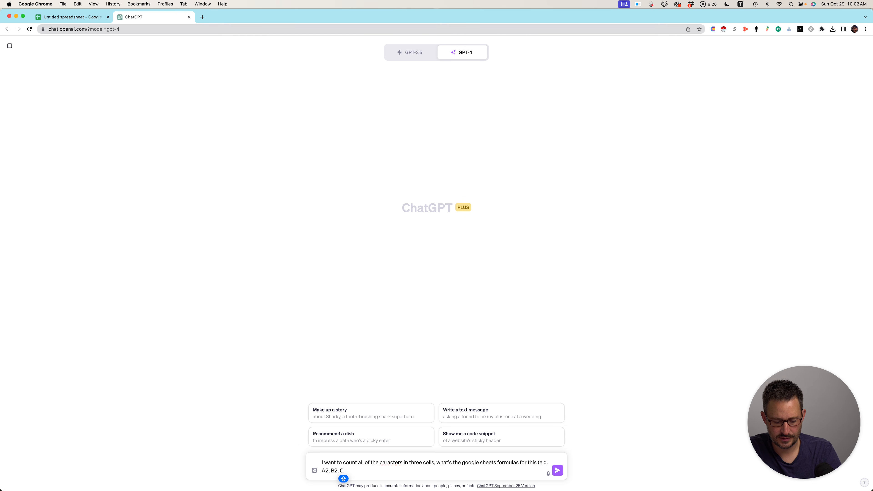
pyautogui.write('3) and with')
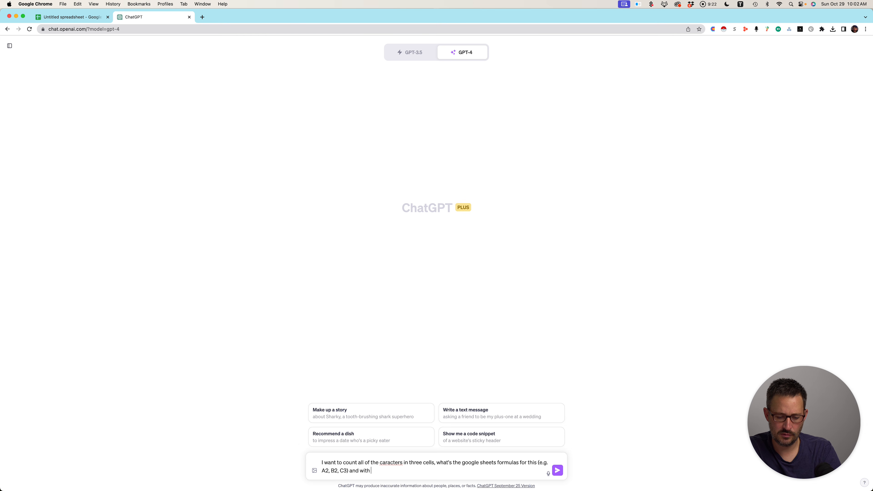
pyautogui.write(' 1 number co')
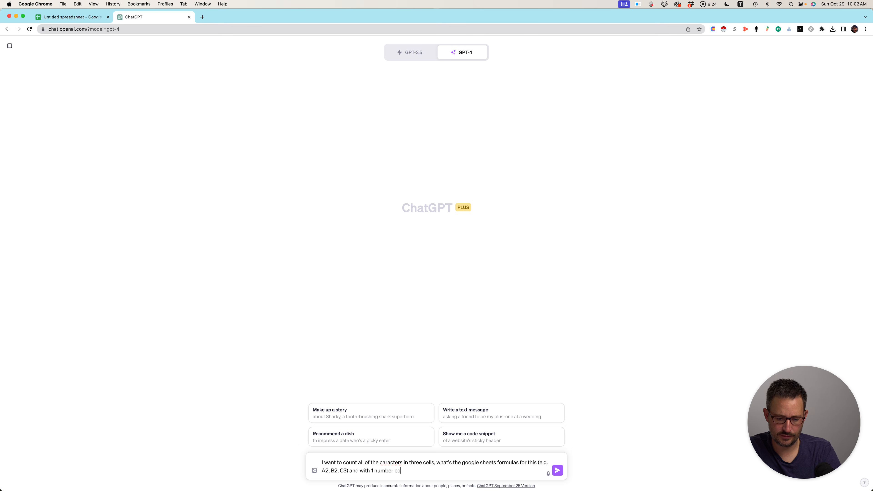
pyautogui.write('ming out.')
pyautogui.press('Return')
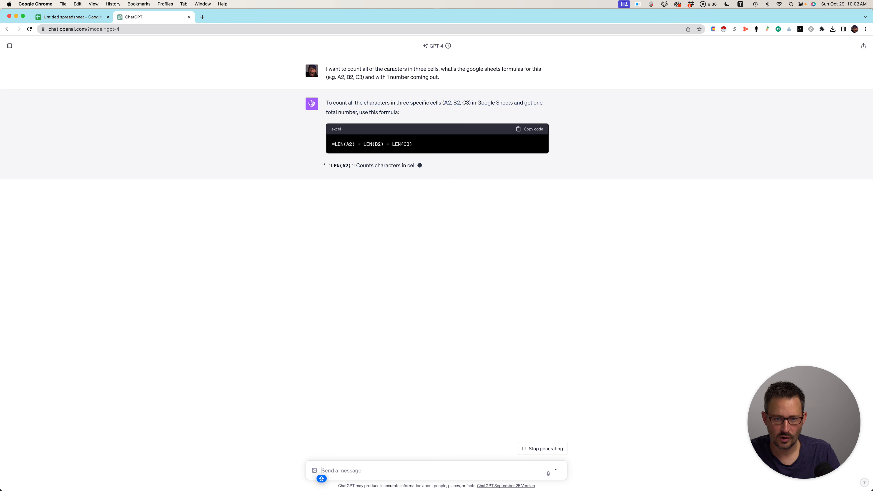
# Copy the formula =LEN(A2) + LEN(B2) + LEN(C3) from ChatGPT's answer and return to the spreadsheet.
pyautogui.moveTo(414, 144); pyautogui.dragTo(324, 144)
pyautogui.click(413, 144)
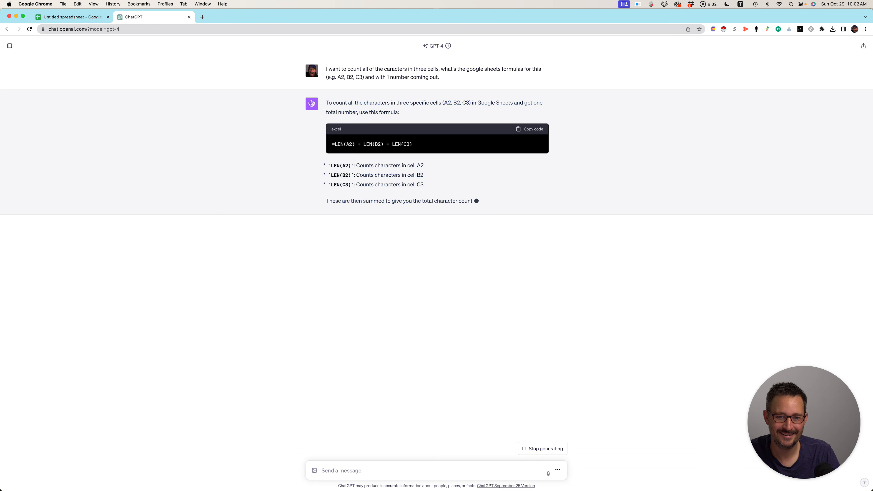
pyautogui.moveTo(413, 144); pyautogui.dragTo(332, 145)
pyautogui.press('super+c')
pyautogui.hotkey('ctrl', 'shift', 'Tab')
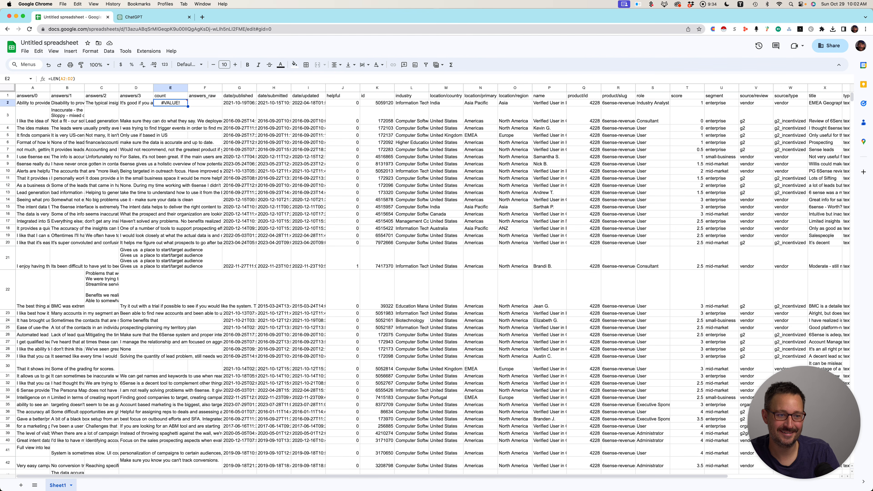
# Replace the formula in cell E2 with the copied LEN sum formula.
pyautogui.click(79, 79)
pyautogui.press('BackSpace')
pyautogui.press('BackSpace')
pyautogui.press('BackSpace')
pyautogui.press('BackSpace')
pyautogui.press('BackSpace')
pyautogui.press('BackSpace')
pyautogui.press('BackSpace')
pyautogui.press('BackSpace')
pyautogui.press('BackSpace')
pyautogui.press('BackSpace')
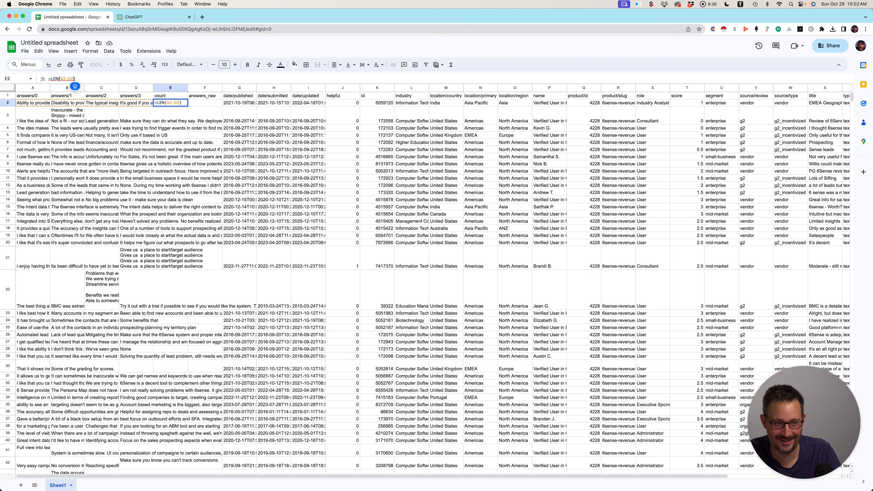
pyautogui.press('super+v')
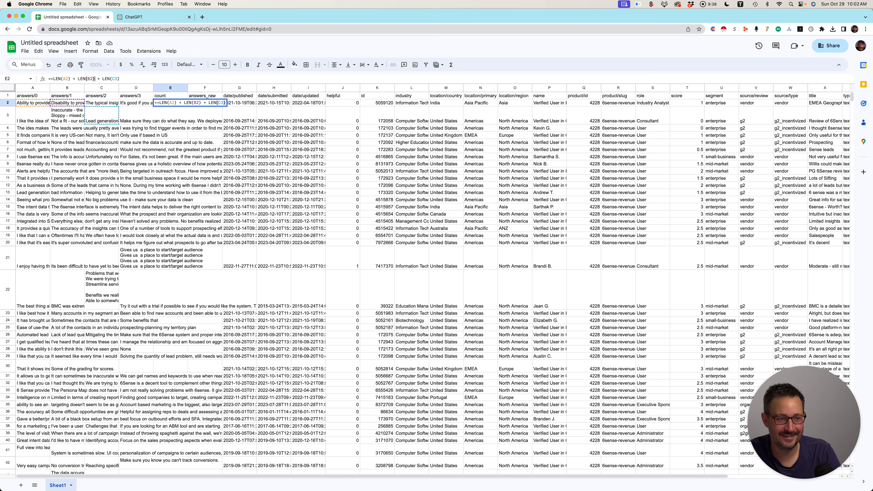
# Correct the formula in cell E2 to =LEN(A2) + LEN(B2) + LEN(C2) by removing the duplicate equals sign and fixing the last reference.
pyautogui.press('Left')
pyautogui.press('Left')
pyautogui.press('Left')
pyautogui.press('BackSpace')
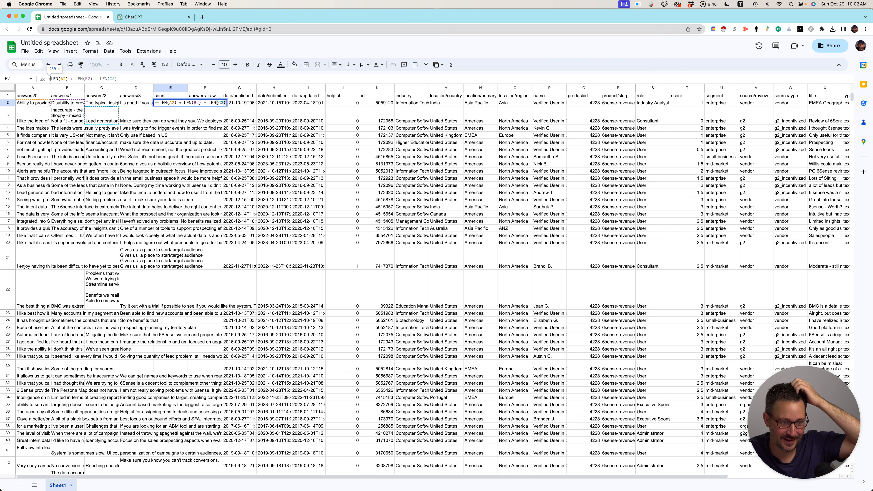
pyautogui.press('capslock')
pyautogui.press('Right')
pyautogui.press('Right')
pyautogui.press('Right')
pyautogui.press('Right')
pyautogui.press('Right')
pyautogui.press('Right')
pyautogui.press('Right')
pyautogui.press('Right')
pyautogui.press('Right')
pyautogui.press('Right')
pyautogui.press('Right')
pyautogui.press('Right')
pyautogui.press('Right')
pyautogui.press('Right')
pyautogui.press('Right')
pyautogui.press('Right')
pyautogui.press('Right')
pyautogui.press('Right')
pyautogui.press('Right')
pyautogui.press('Right')
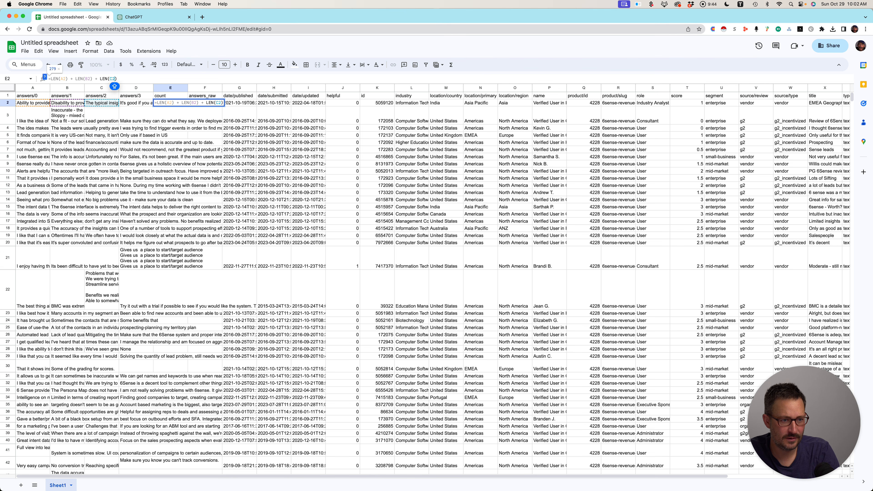
pyautogui.press('Return')
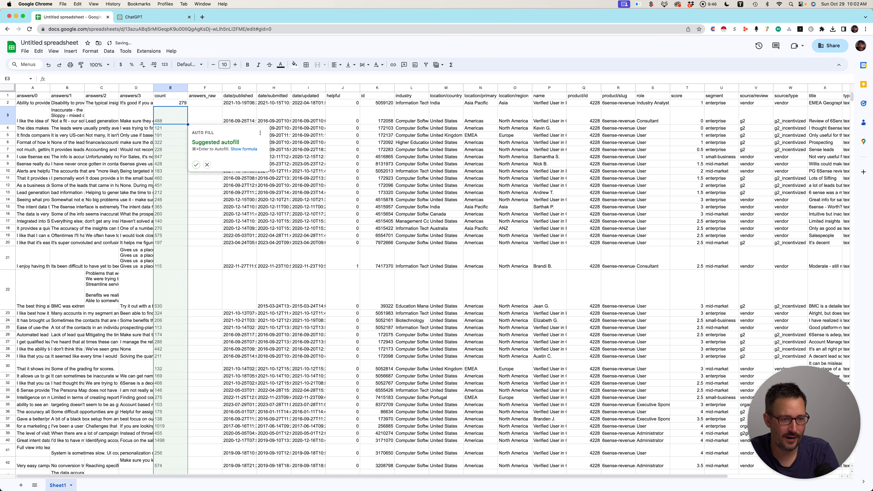
# Accept the suggested autofill for the count column, extend the formula through E51:E4834 and return to the column's header.
pyautogui.press('super+Return')
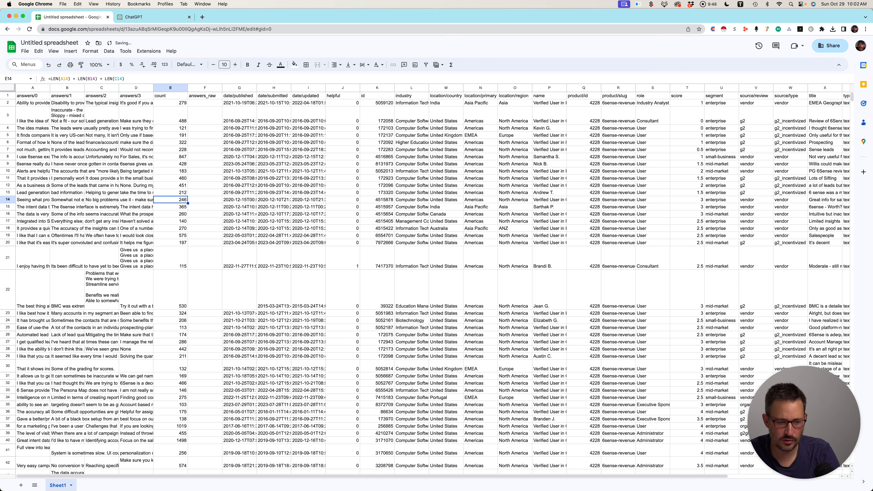
pyautogui.press('super+Down')
pyautogui.press('Down')
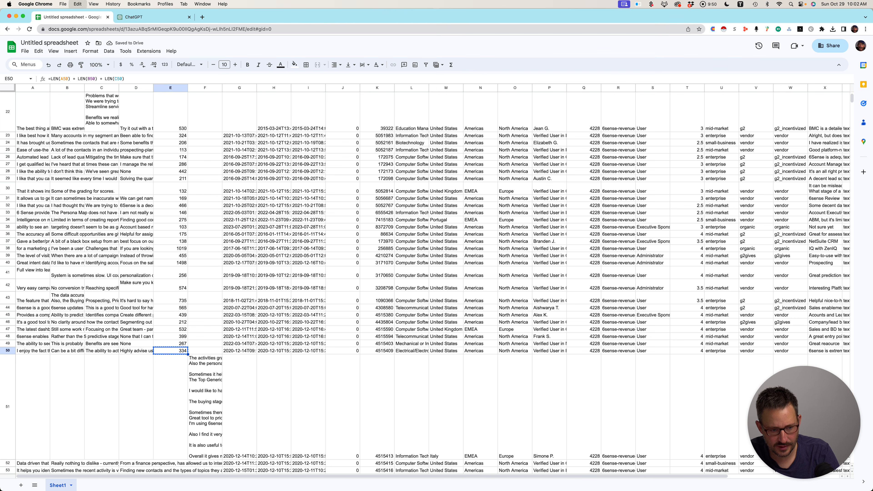
pyautogui.press('shift+super+Down')
pyautogui.press('super+d')
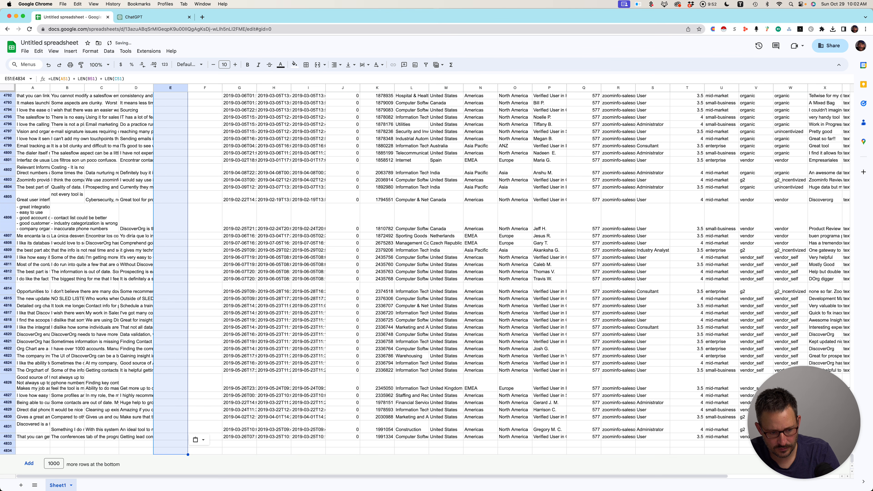
pyautogui.press('super+Down')
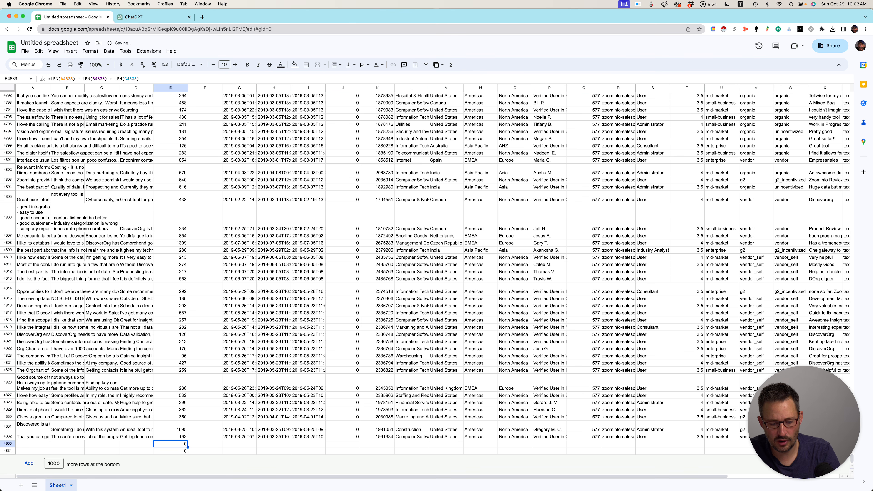
pyautogui.press('super+Up')
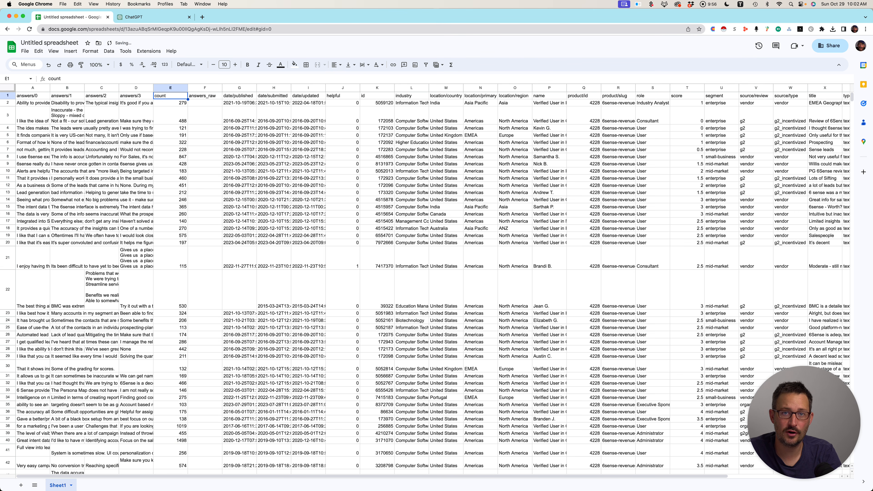
# Examine the column headers from count across to location/region for columns that are not needed.
pyautogui.press('Right')
pyautogui.press('Right')
pyautogui.press('Right')
pyautogui.press('Right')
pyautogui.press('Right')
pyautogui.press('Right')
pyautogui.press('Right')
pyautogui.press('Right')
pyautogui.press('Right')
pyautogui.press('Right')
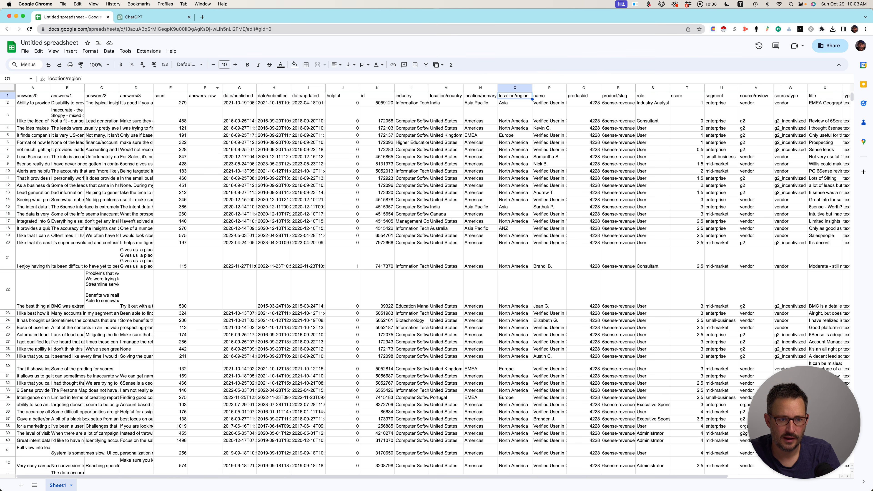
# Delete columns H to K, from date/submitted through id, and the empty-looking answers_raw column F.
pyautogui.click(205, 88)
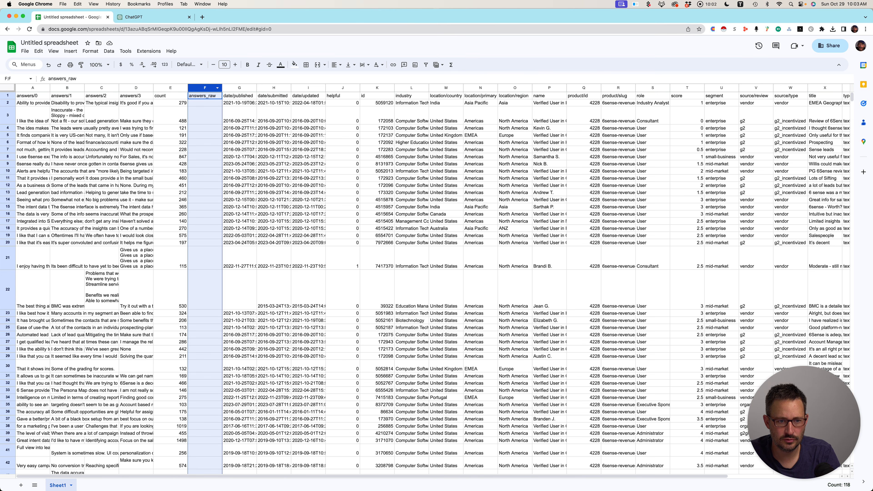
pyautogui.moveTo(274, 88); pyautogui.dragTo(377, 87)
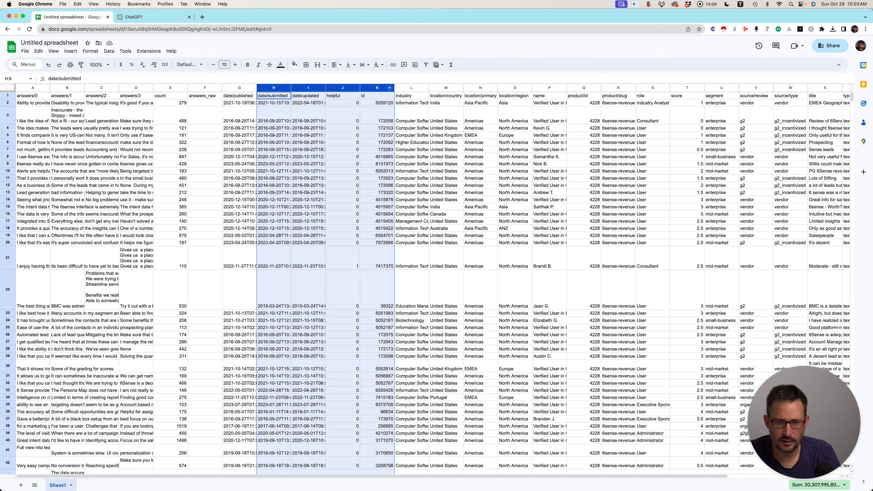
pyautogui.rightClick(381, 88)
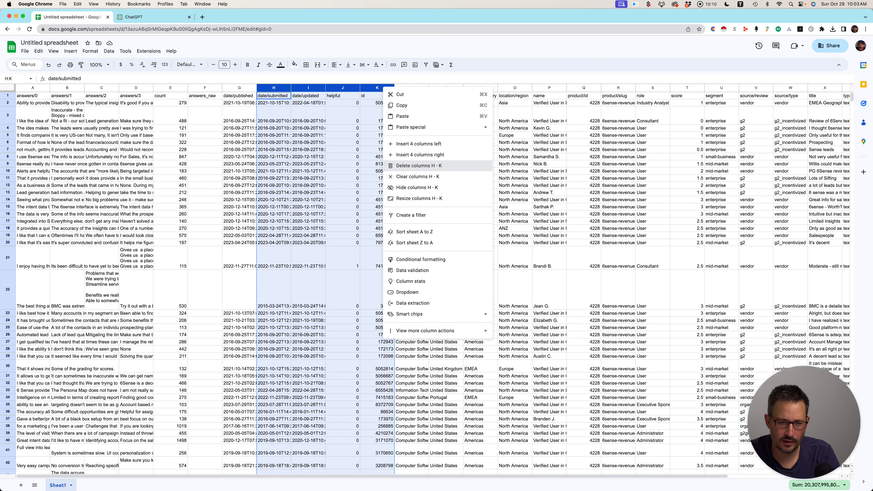
pyautogui.click(429, 166)
pyautogui.click(239, 102)
pyautogui.click(217, 88)
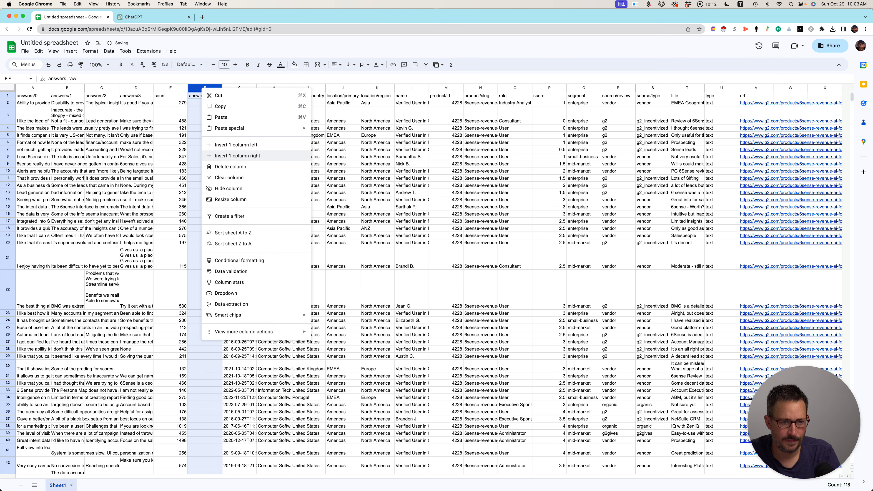
pyautogui.click(226, 166)
pyautogui.click(136, 115)
# Rename the answers/0 header in cell A1 to review_1.
pyautogui.click(33, 96)
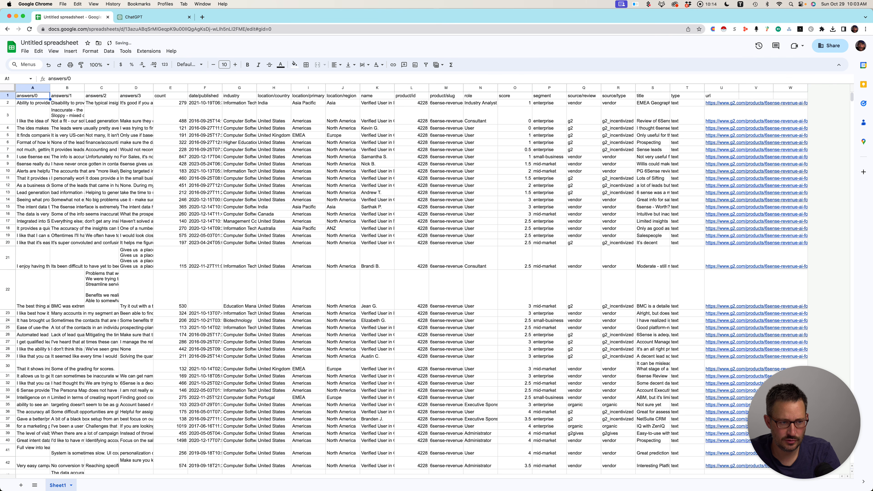
pyautogui.write('REVI')
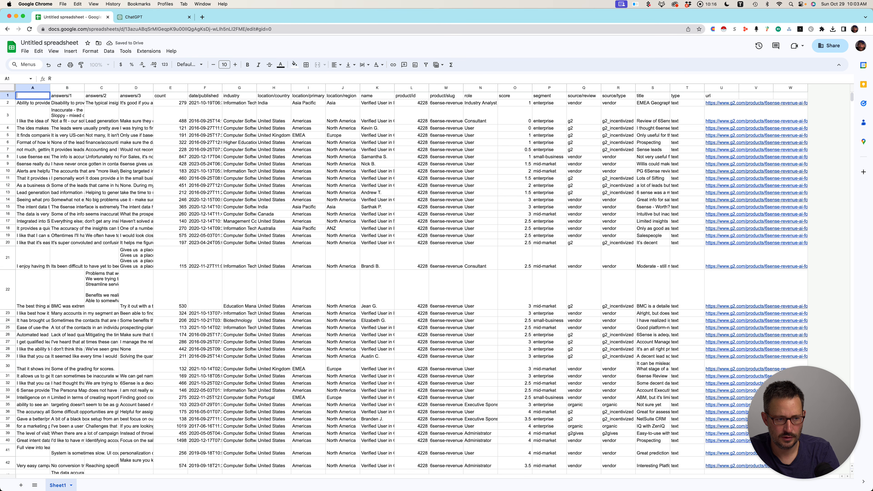
pyautogui.press('BackSpace')
pyautogui.write('review_1')
pyautogui.press('Tab')
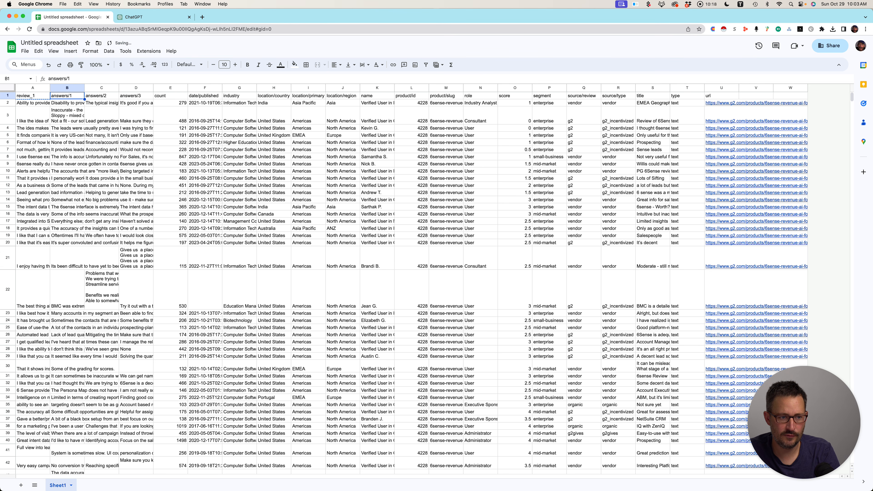
# Rename the answers/1 header in cell B1 to review_2.
pyautogui.write('review_1')
pyautogui.click(67, 79)
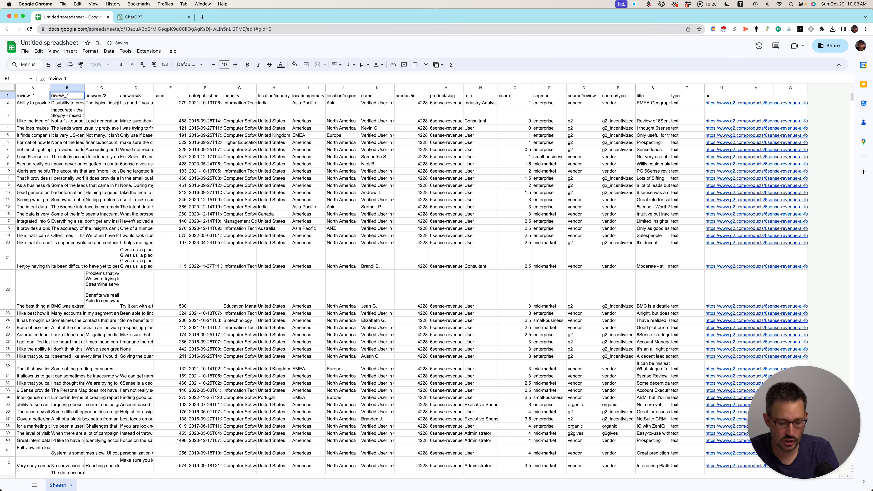
pyautogui.press('BackSpace')
pyautogui.write('2')
pyautogui.press('Return')
pyautogui.press('Up')
# Copy the B1 header over answers/2 in cell C1 and change it to review_3.
pyautogui.press('super+c')
pyautogui.press('Right')
pyautogui.press('super+v')
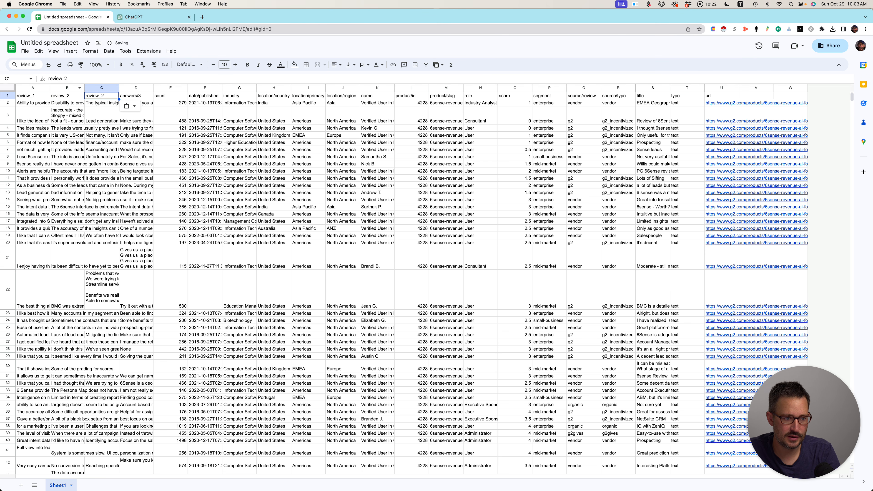
pyautogui.click(67, 79)
pyautogui.write('3')
pyautogui.press('Tab')
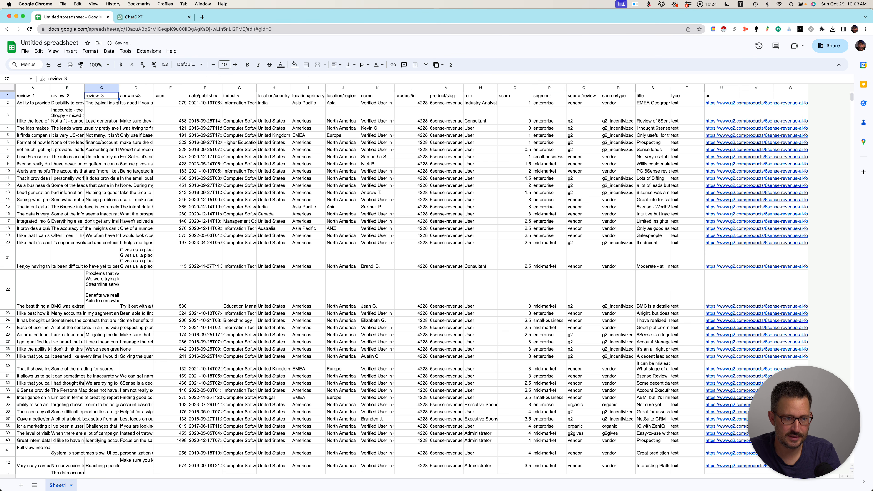
# Rename the answers/3 header in cell D1 to review_4, reusing the copied header text.
pyautogui.press('super+v')
pyautogui.click(68, 78)
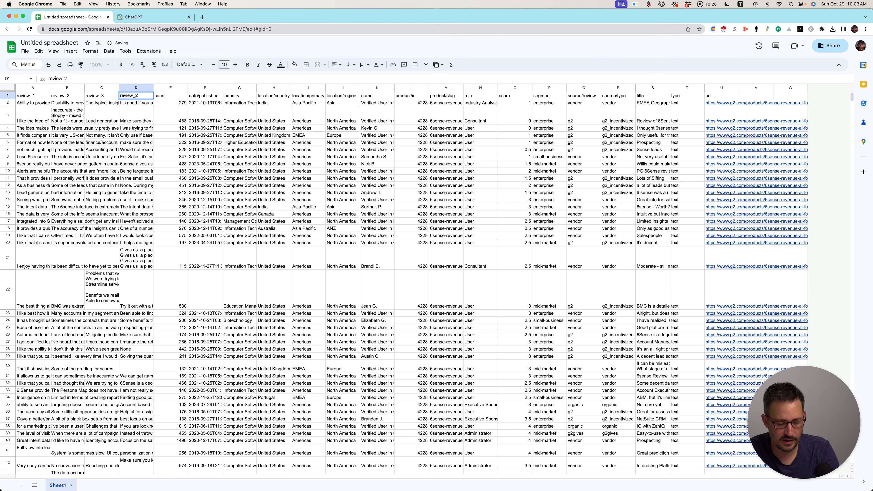
pyautogui.press('BackSpace')
pyautogui.write('4')
pyautogui.press('Tab')
pyautogui.press('Tab')
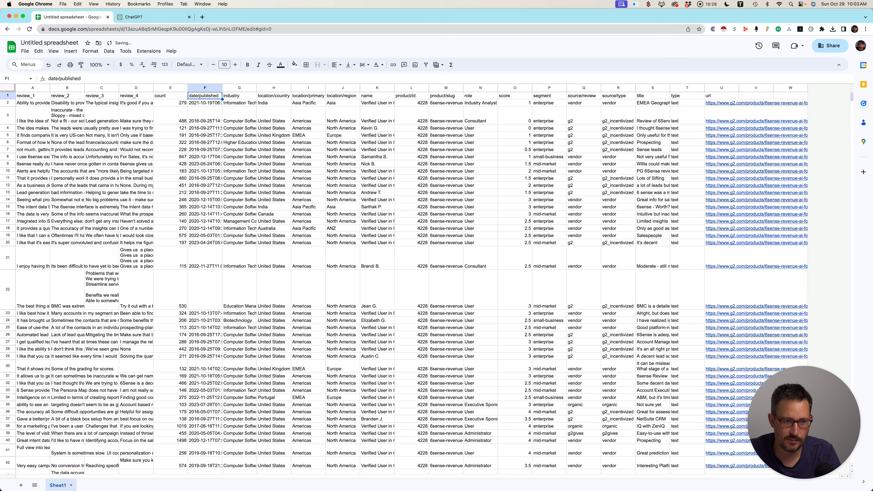
# Rename the date/published header in cell F1 to published.
pyautogui.write('publiushe')
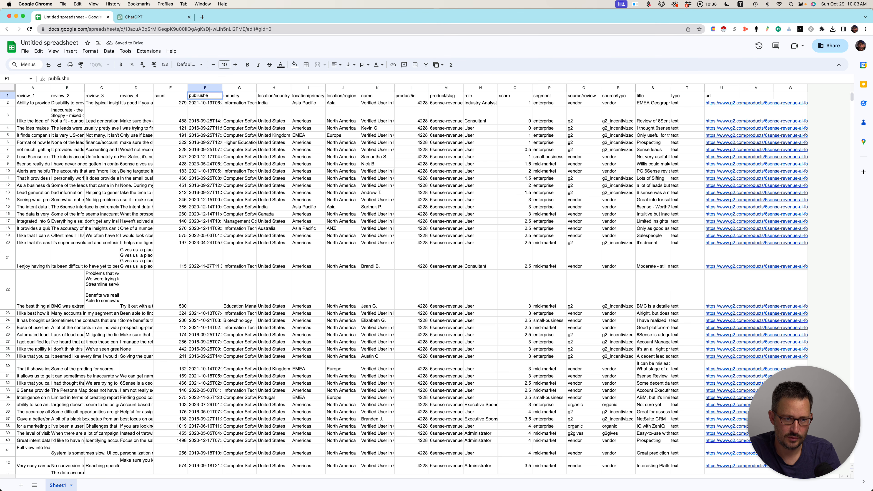
pyautogui.press('BackSpace')
pyautogui.press('BackSpace')
pyautogui.press('BackSpace')
pyautogui.press('BackSpace')
pyautogui.write('shed')
pyautogui.press('Return')
pyautogui.press('Up')
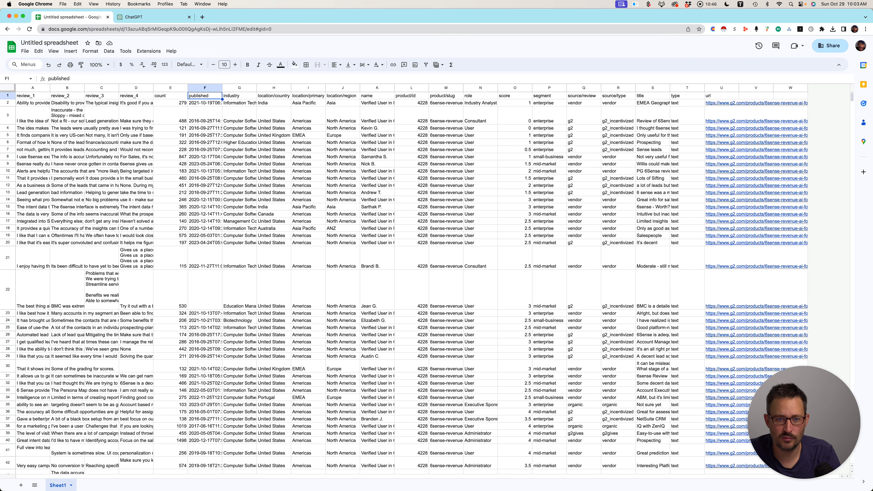
# Widen the product/slug column to fit its contents and create a filter over all the sheet's data.
pyautogui.click(377, 88)
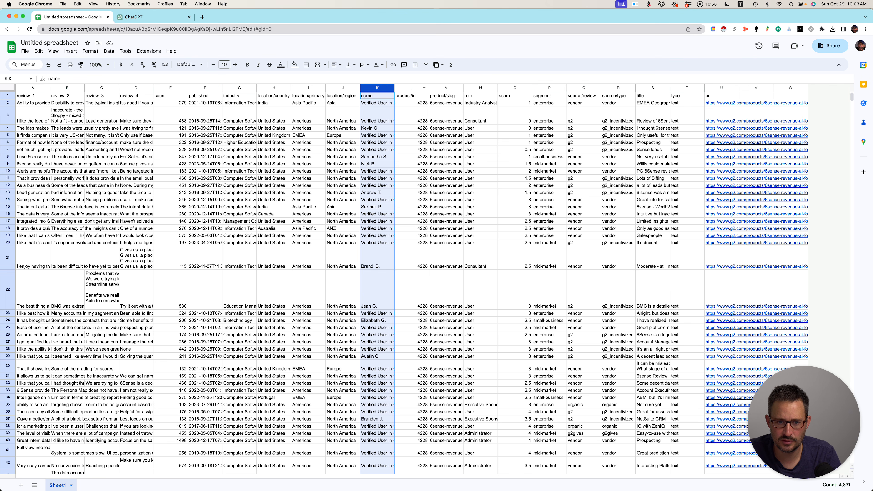
pyautogui.click(481, 88)
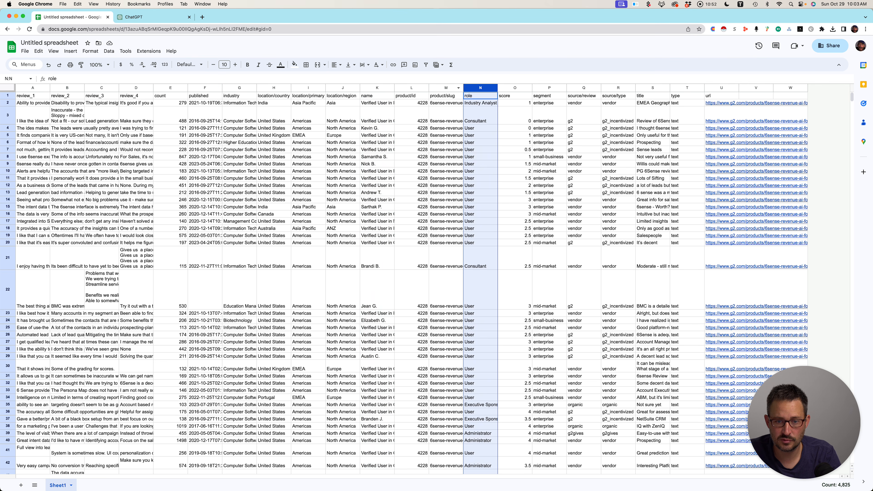
pyautogui.doubleClick(463, 88)
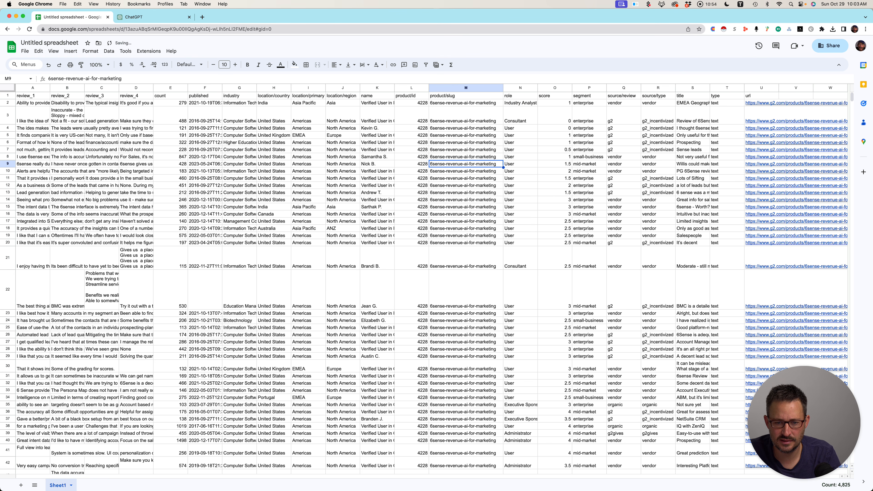
pyautogui.click(466, 164)
pyautogui.press('super+a')
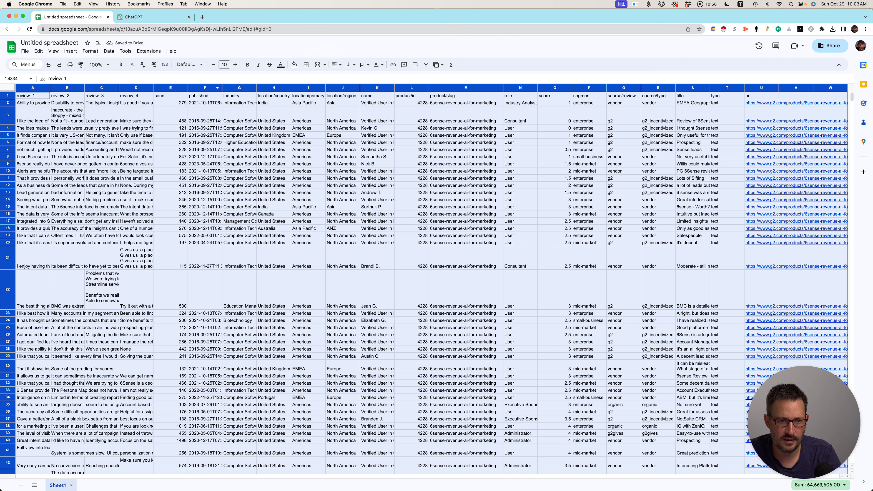
pyautogui.click(426, 64)
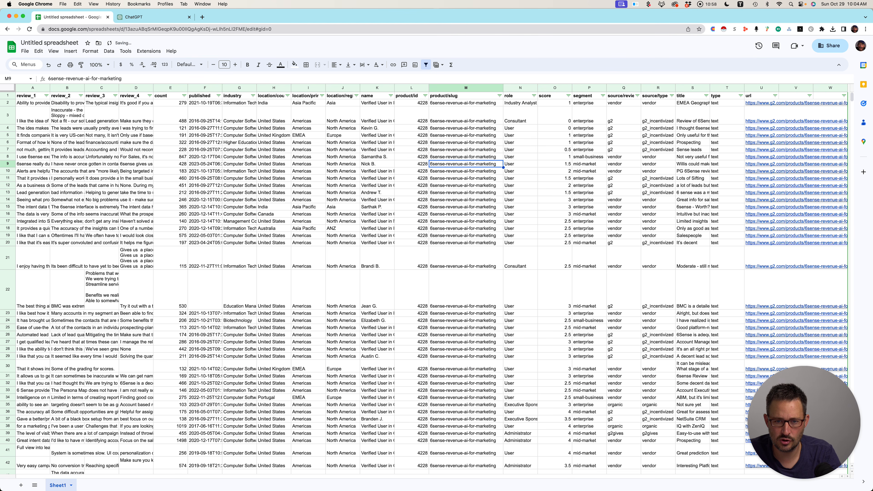
# Examine the list of distinct product names in the product/slug column's filter.
pyautogui.click(500, 96)
pyautogui.scroll(-5, 447, 210)
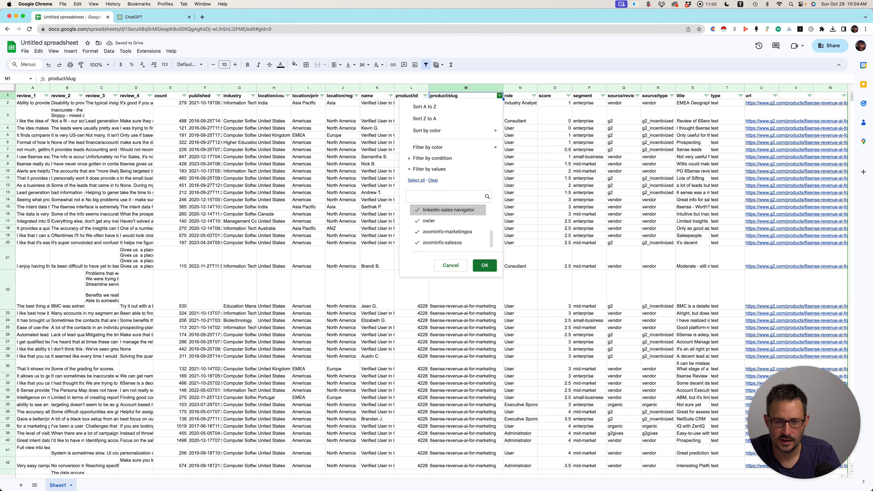
pyautogui.scroll(5, 447, 210)
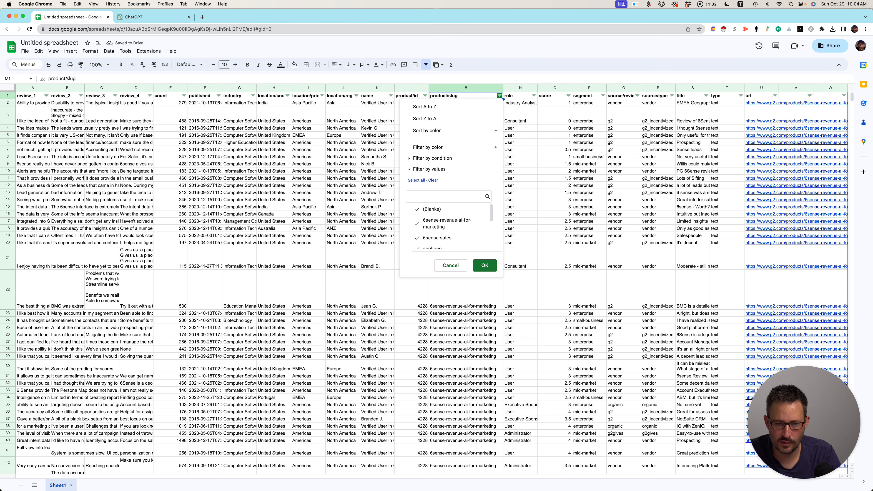
pyautogui.click(555, 128)
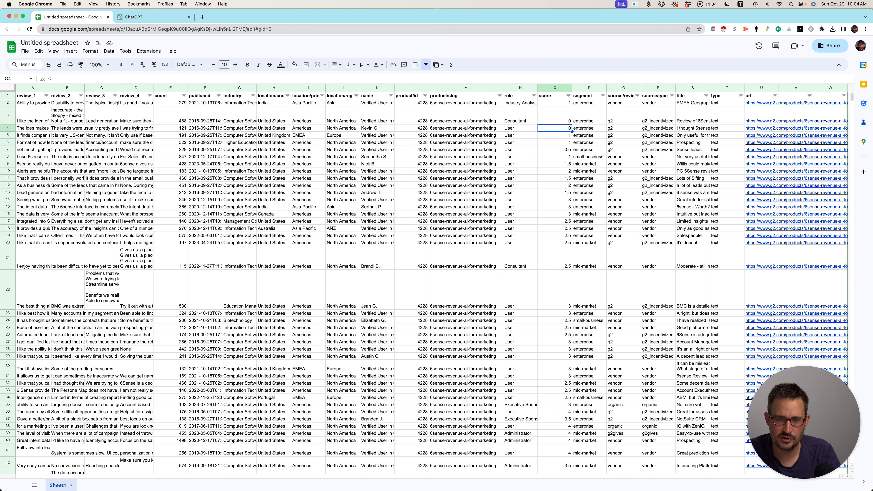
pyautogui.click(500, 96)
pyautogui.click(474, 107)
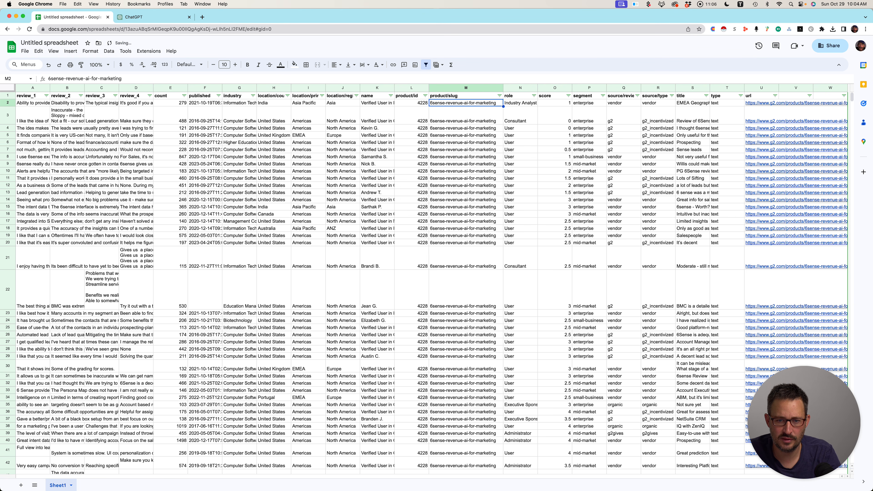
# Replace the product slug in cell M2 with 6Sense and copy the slug in cell M3.
pyautogui.write('6s')
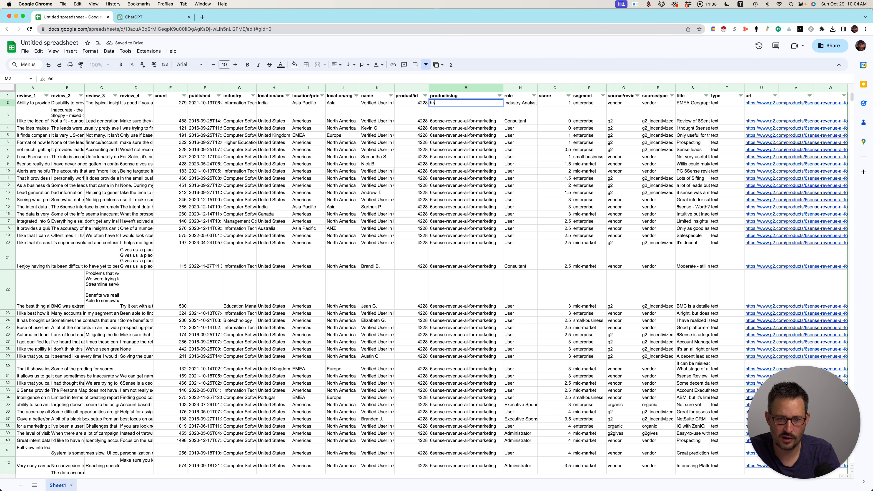
pyautogui.write('Sense')
pyautogui.press('Return')
pyautogui.press('Up')
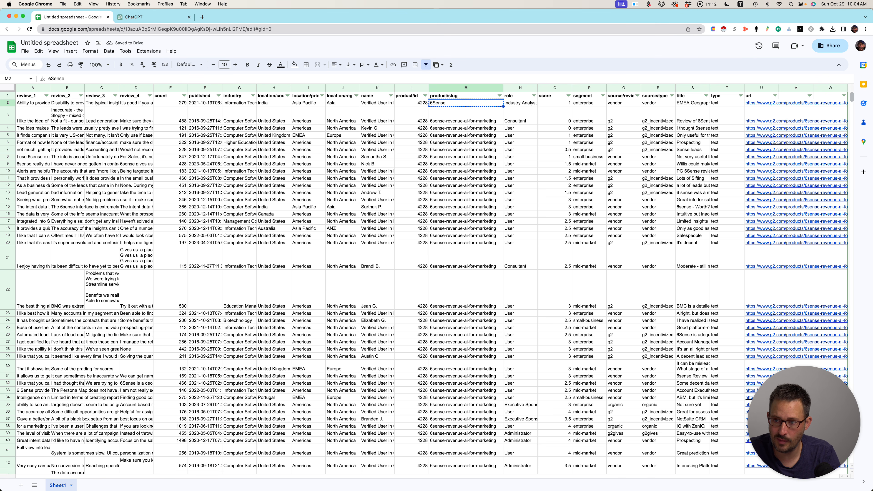
pyautogui.moveTo(852, 97)
pyautogui.mouseDown()
pyautogui.moveTo(852, 155)
pyautogui.moveTo(851, 97)
pyautogui.mouseUp()
pyautogui.press('Down')
pyautogui.press('super+c')
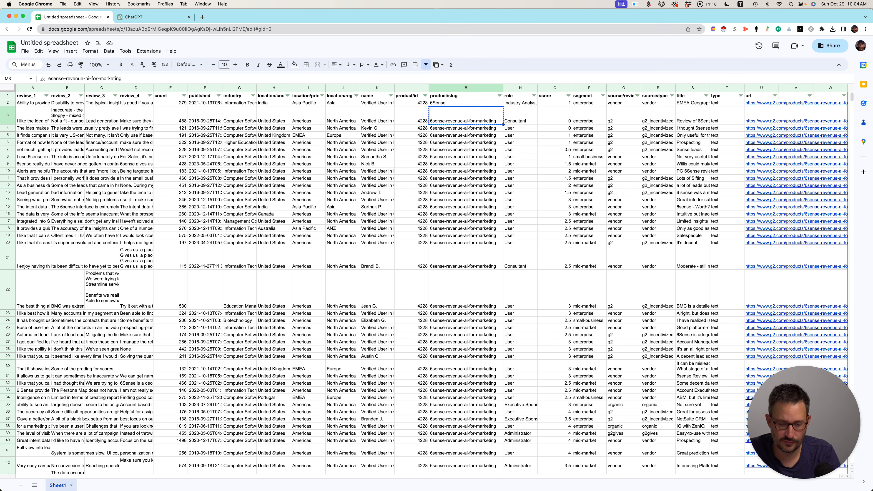
pyautogui.press('super+f')
pyautogui.press('super+shift+h')
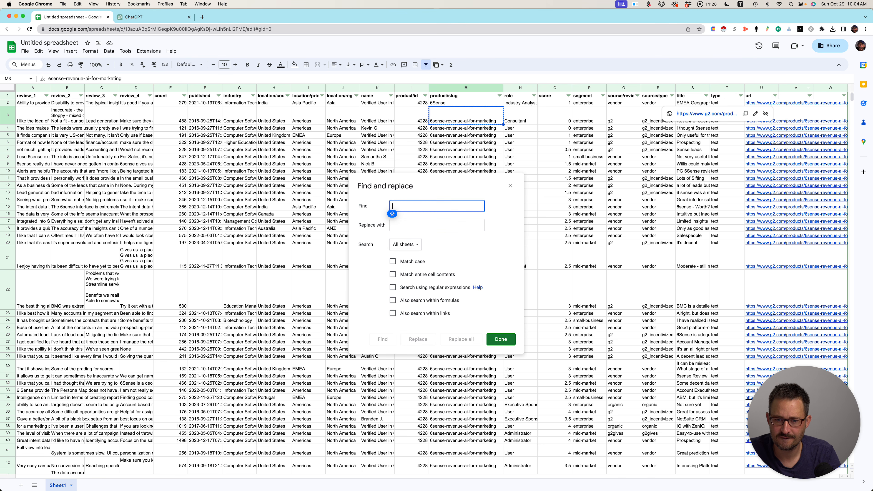
pyautogui.press('super+v')
pyautogui.press('Tab')
pyautogui.write('6sENS')
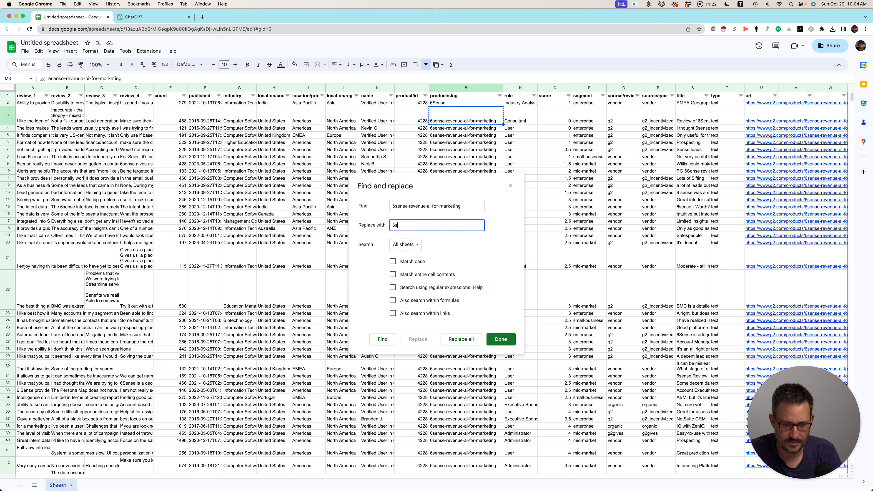
pyautogui.press('BackSpace')
pyautogui.press('BackSpace')
pyautogui.press('BackSpace')
pyautogui.press('BackSpace')
pyautogui.write('Sense')
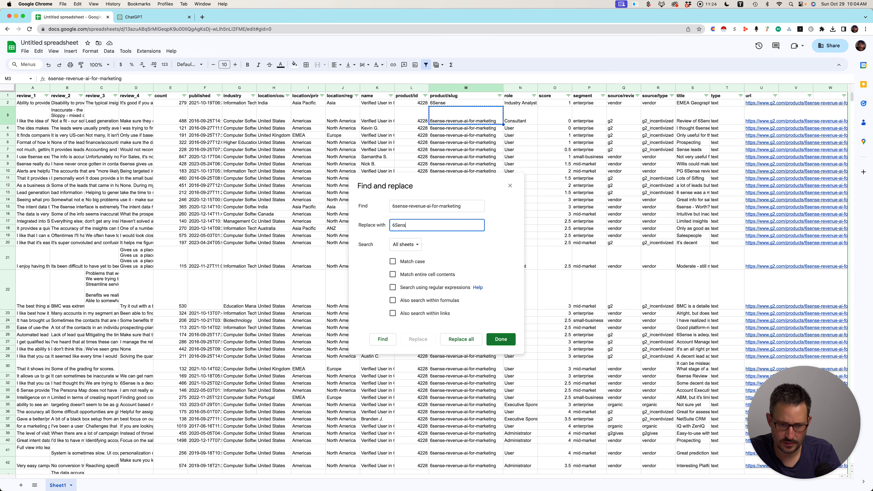
pyautogui.click(501, 339)
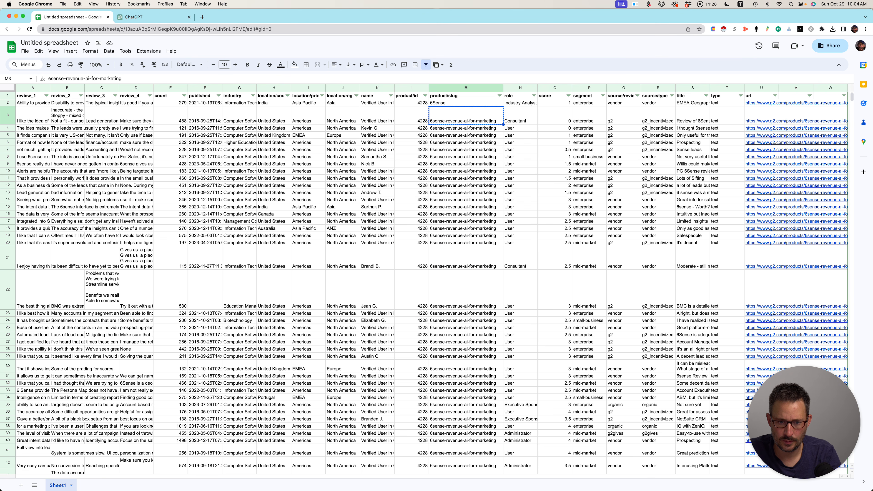
# Replace all 6sense-revenue-ai-for-marketing entries with 6sense using Find and replace, matching entire cell contents.
pyautogui.press('super+f')
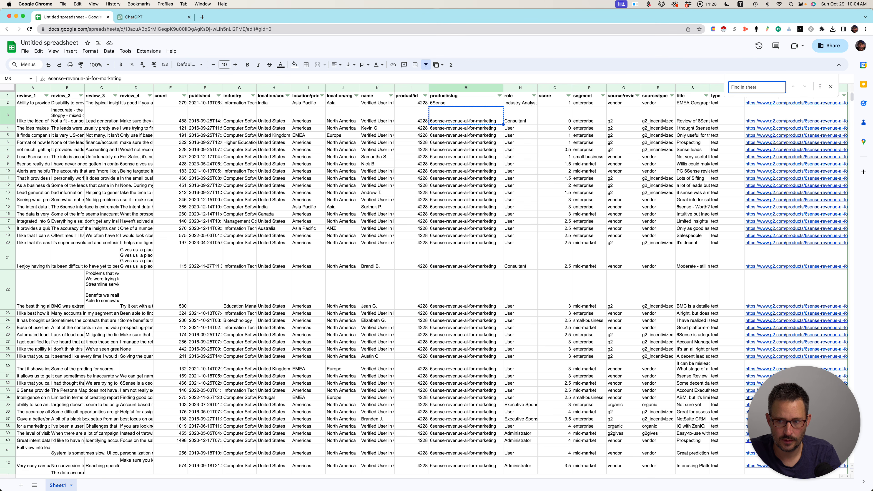
pyautogui.click(821, 86)
pyautogui.press('super+v')
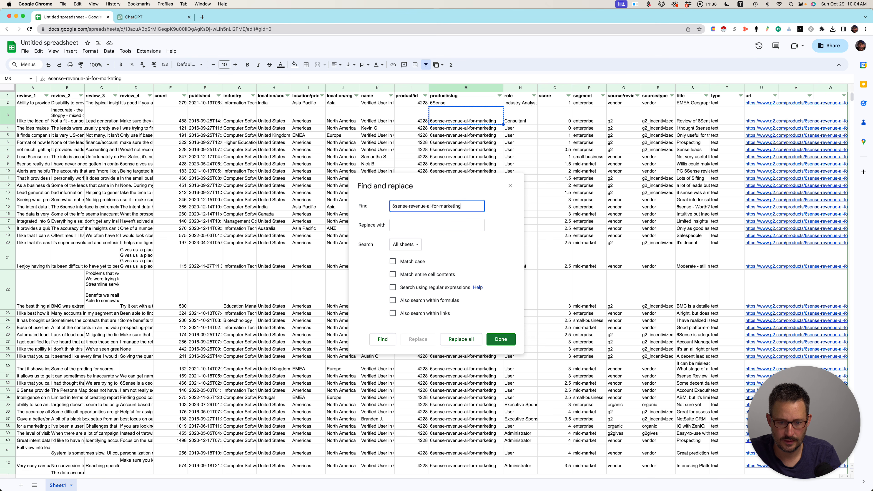
pyautogui.press('Tab')
pyautogui.write('6')
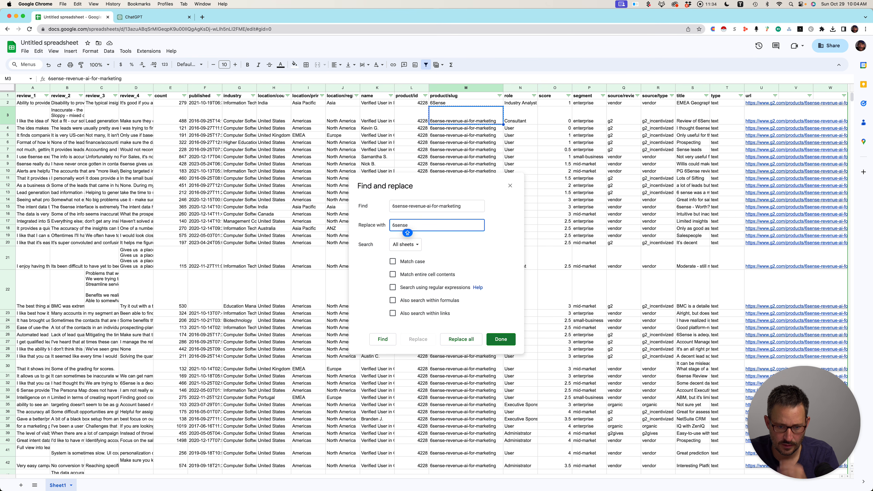
pyautogui.click(393, 275)
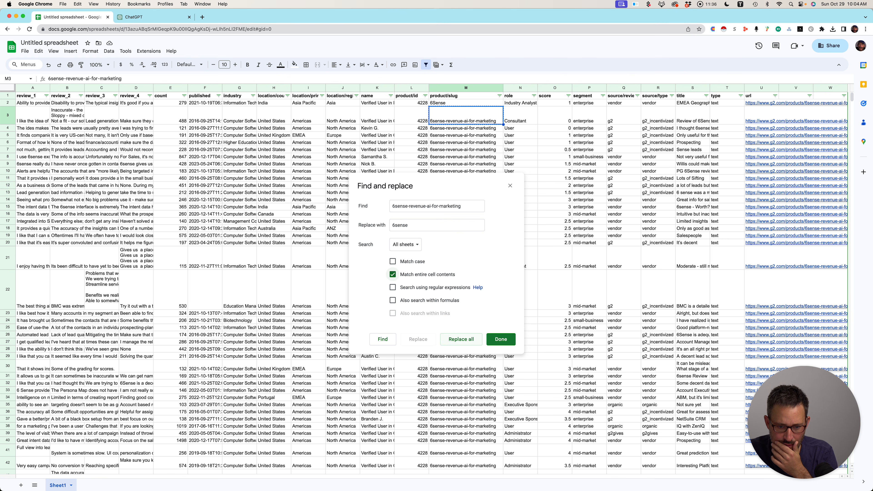
pyautogui.click(461, 339)
pyautogui.click(501, 339)
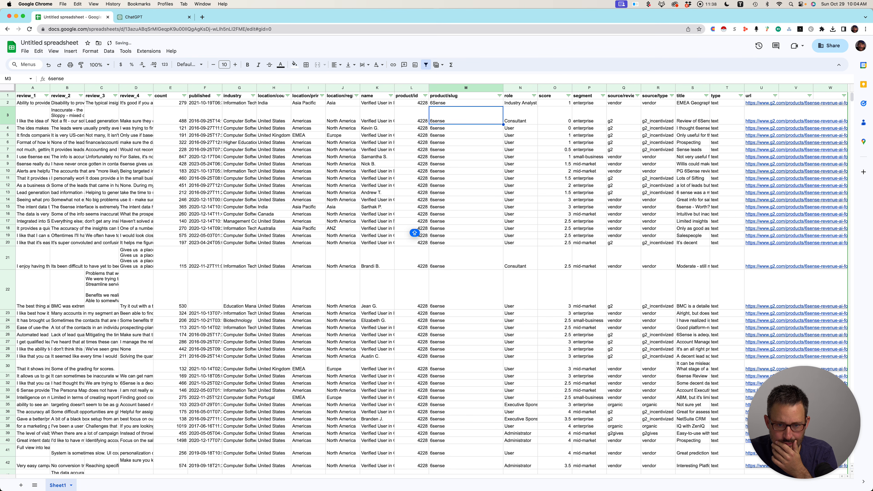
# Check the product/slug filter's values and replace all 6sense-sales entries with 6sense, matching entire cell contents.
pyautogui.click(499, 96)
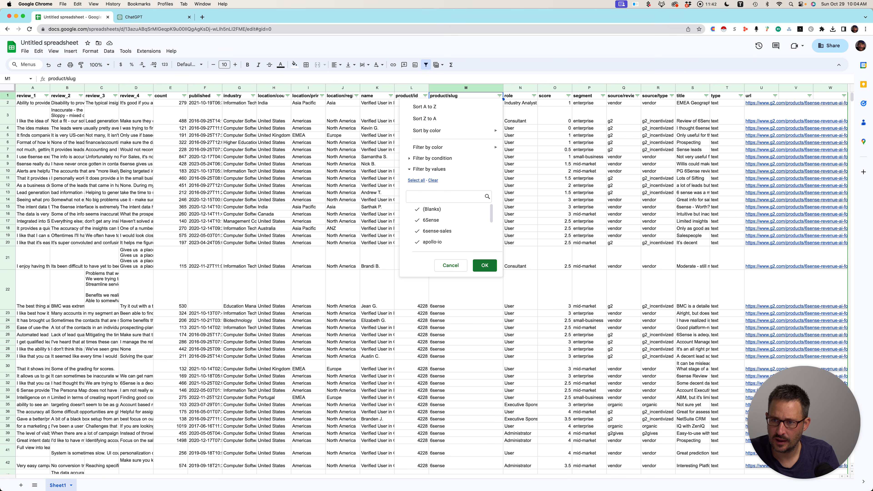
pyautogui.press('Escape')
pyautogui.press('super+f')
pyautogui.click(820, 87)
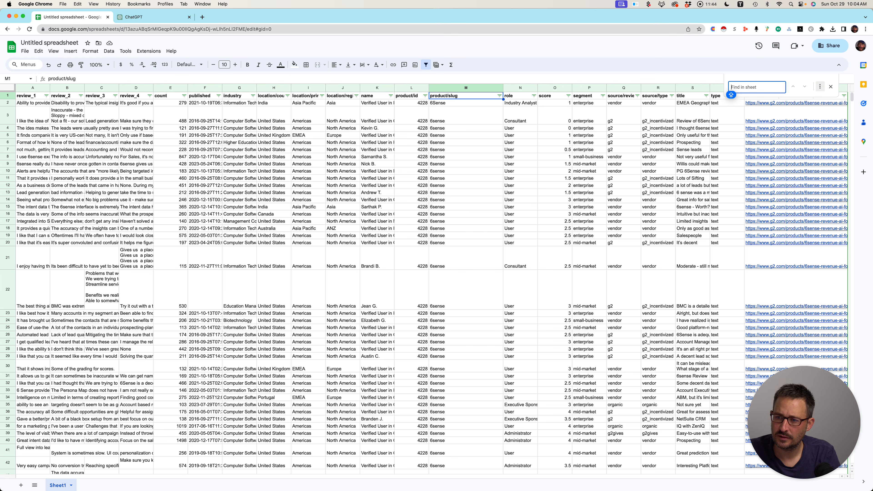
pyautogui.press('super+v')
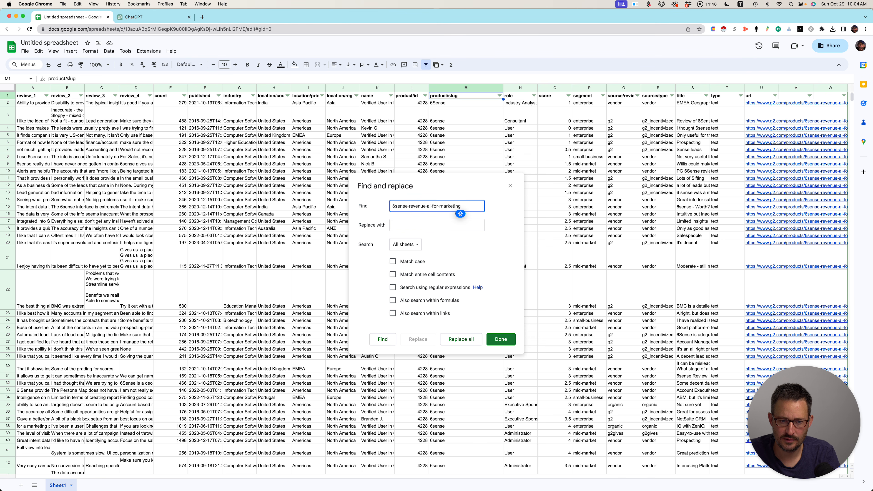
pyautogui.rightClick(409, 206)
pyautogui.press('Escape')
pyautogui.moveTo(409, 206); pyautogui.dragTo(463, 207)
pyautogui.write('sales')
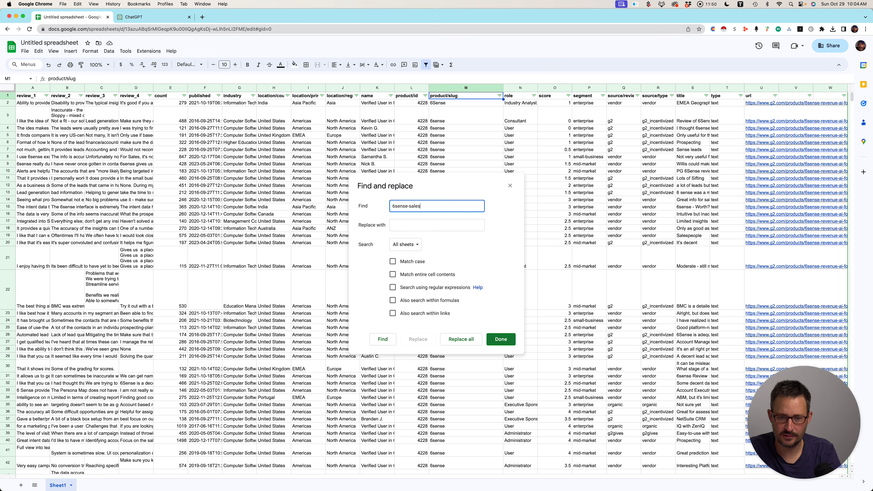
pyautogui.press('Tab')
pyautogui.press('super+v')
pyautogui.press('BackSpace')
pyautogui.press('BackSpace')
pyautogui.press('BackSpace')
pyautogui.press('BackSpace')
pyautogui.press('BackSpace')
pyautogui.press('BackSpace')
pyautogui.press('BackSpace')
pyautogui.press('BackSpace')
pyautogui.press('BackSpace')
pyautogui.press('BackSpace')
pyautogui.press('BackSpace')
pyautogui.press('BackSpace')
pyautogui.press('BackSpace')
pyautogui.press('BackSpace')
pyautogui.press('BackSpace')
pyautogui.press('BackSpace')
pyautogui.press('BackSpace')
pyautogui.press('BackSpace')
pyautogui.press('BackSpace')
pyautogui.press('BackSpace')
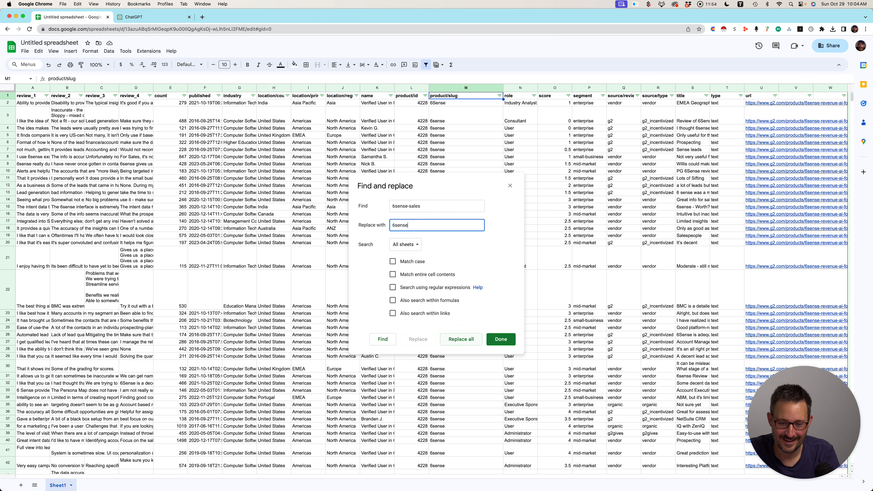
pyautogui.click(392, 274)
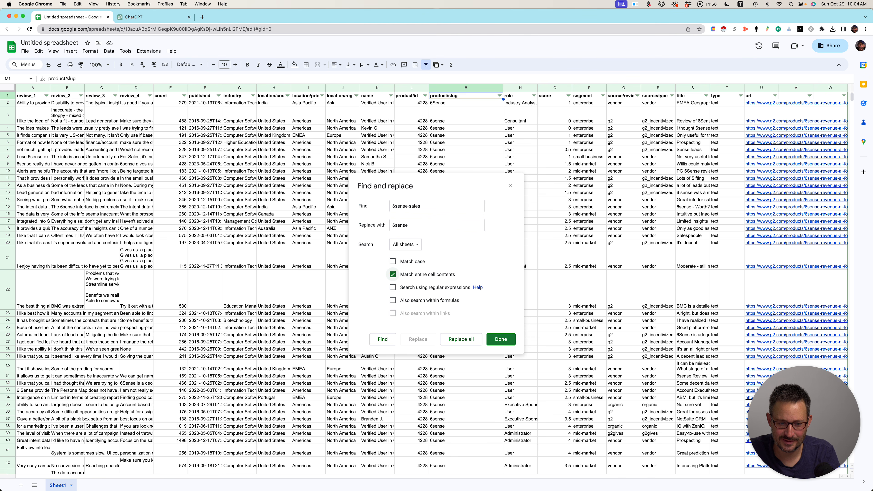
pyautogui.click(461, 339)
pyautogui.click(501, 339)
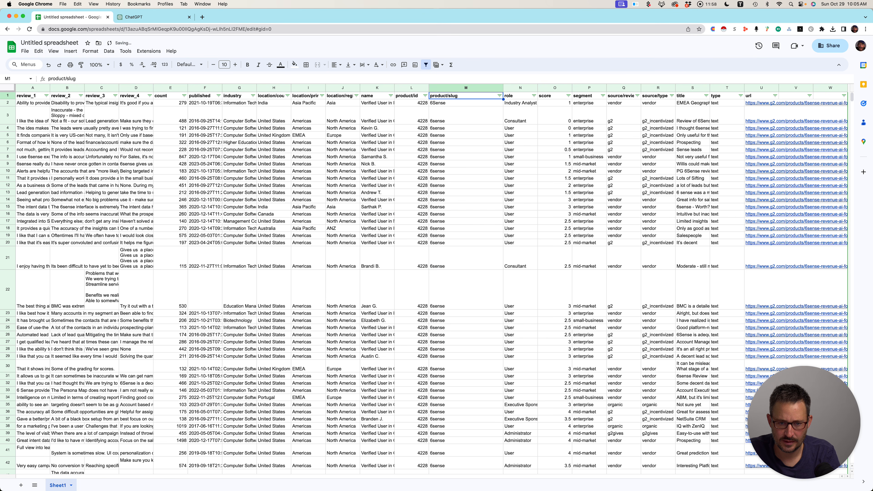
# Check the product/slug filter's values and exclude the 6Sense rows from the view.
pyautogui.click(500, 96)
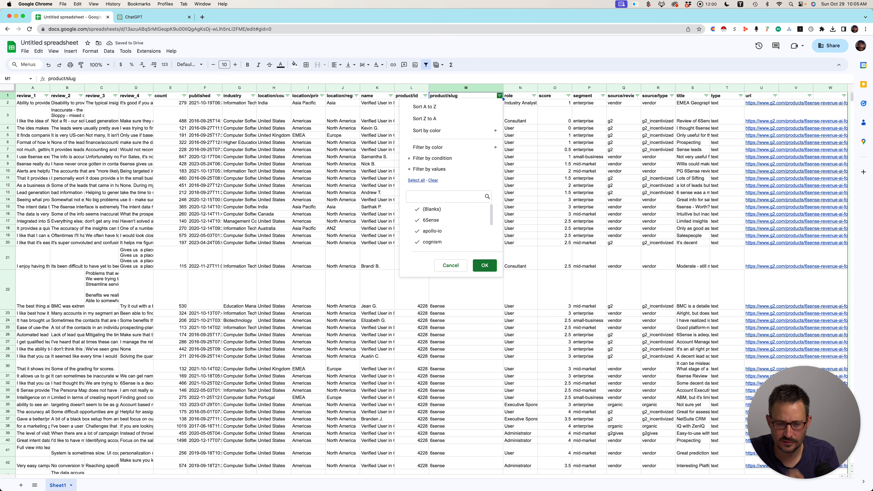
pyautogui.scroll(-5, 447, 231)
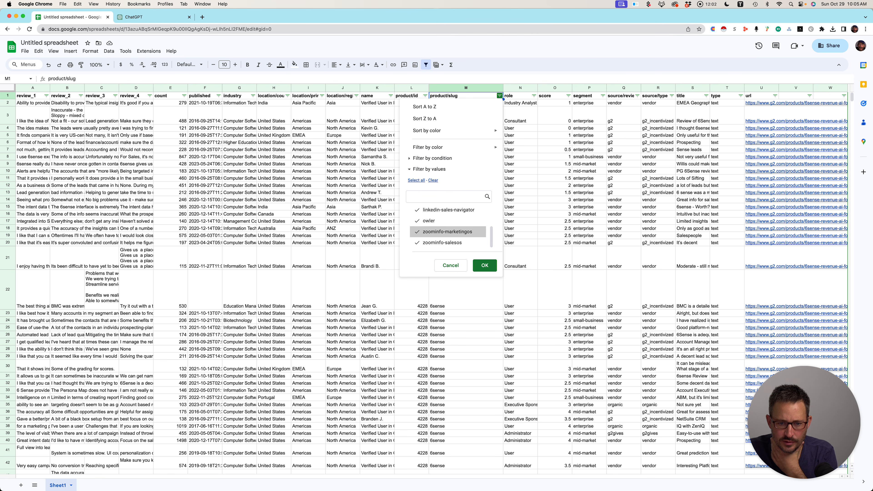
pyautogui.click(555, 207)
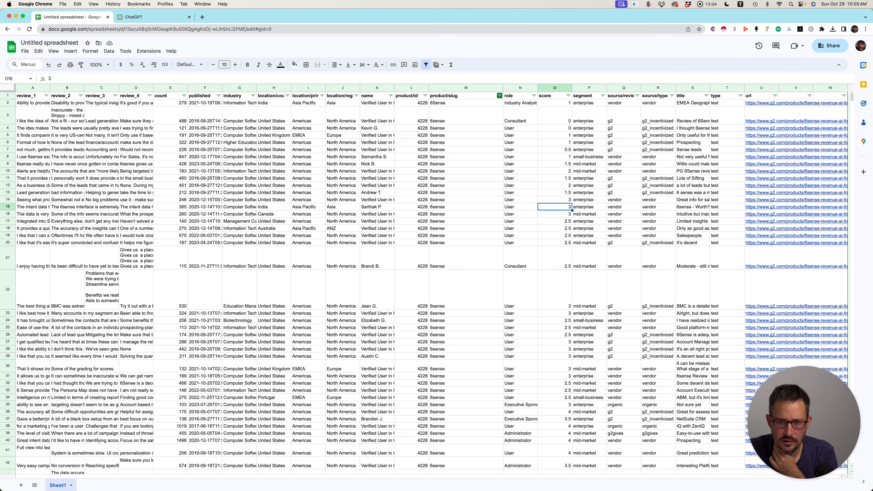
pyautogui.click(500, 96)
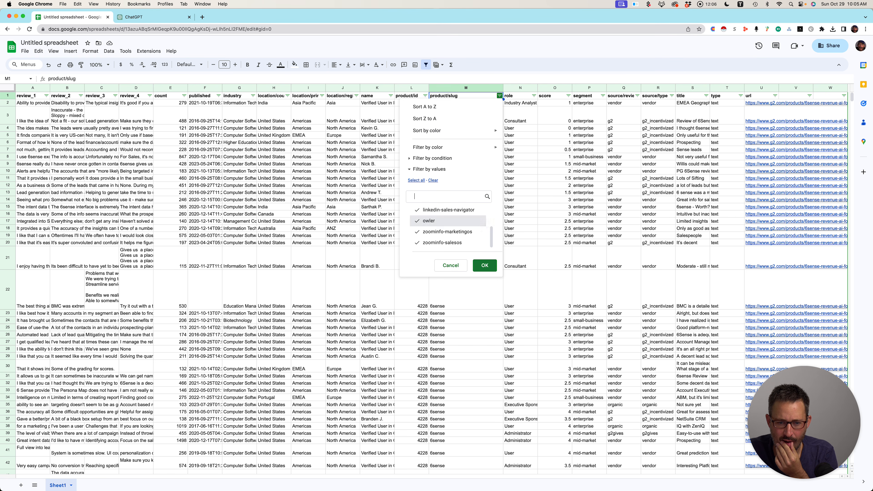
pyautogui.click(431, 220)
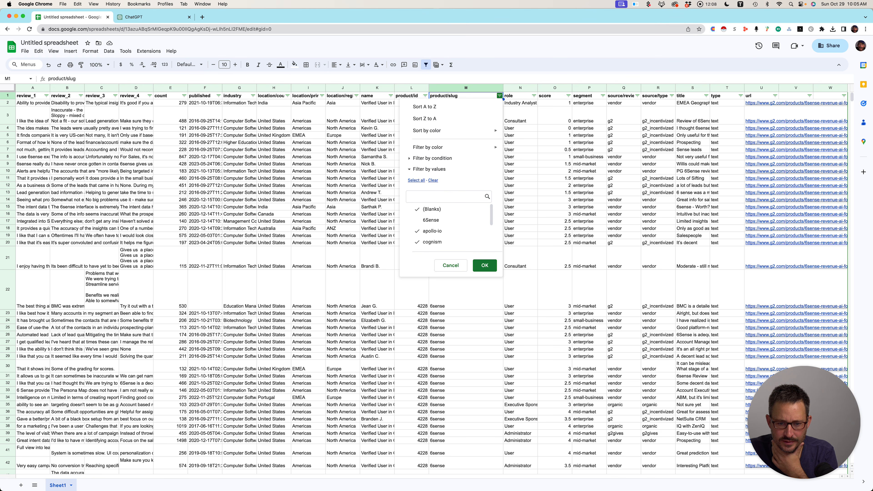
pyautogui.click(485, 266)
# Replace all apollo-io entries with Apollo using Find and replace, matching entire cell contents.
pyautogui.click(466, 131)
pyautogui.press('super+c')
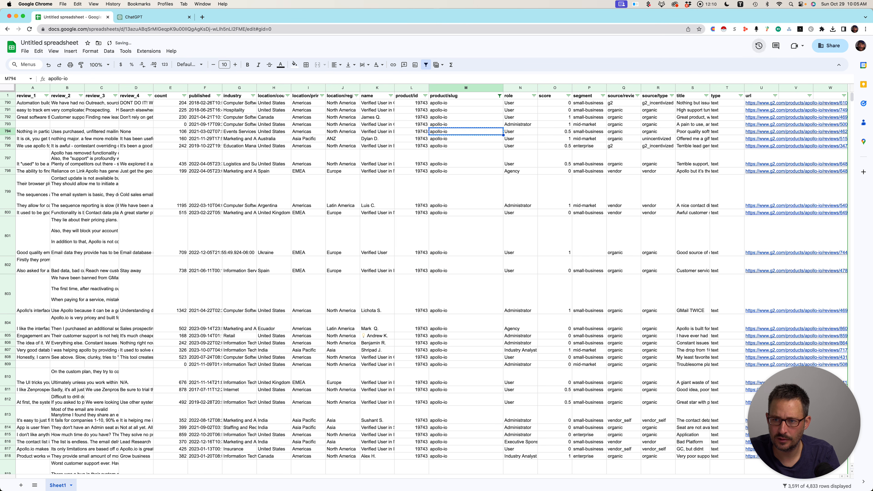
pyautogui.press('super+f')
pyautogui.press('super+shift+h')
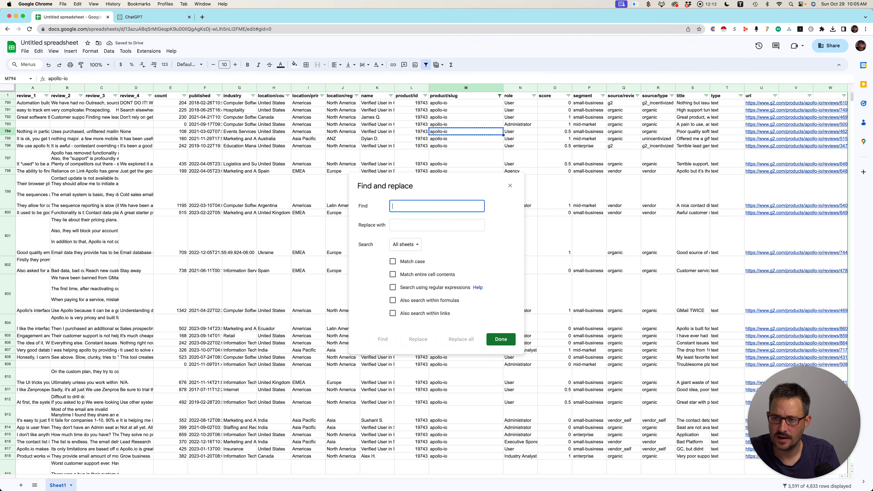
pyautogui.press('super+v')
pyautogui.press('Tab')
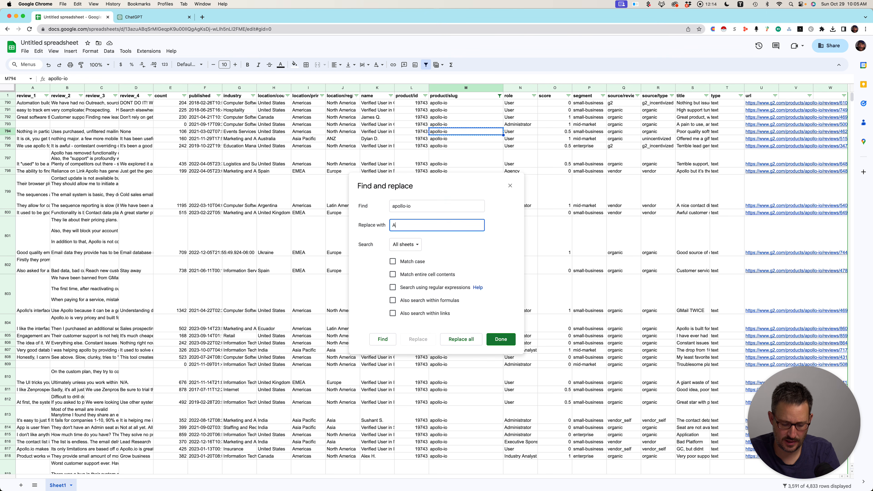
pyautogui.write('Apollo')
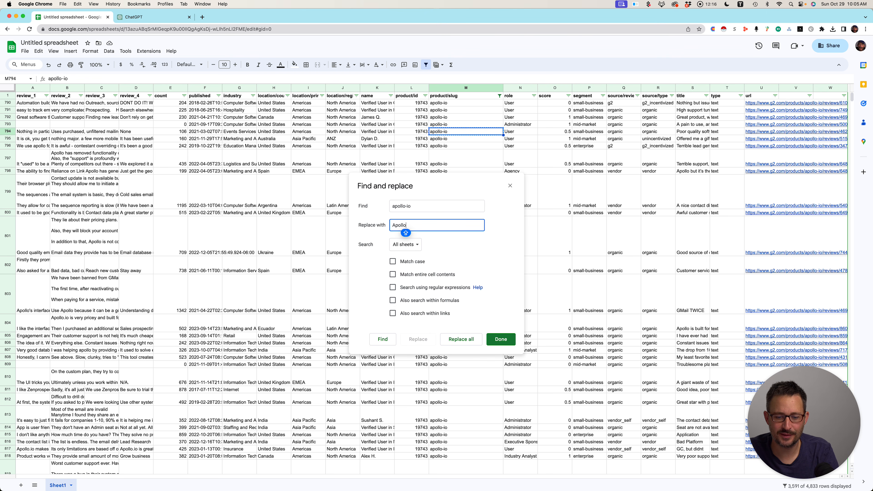
pyautogui.click(393, 274)
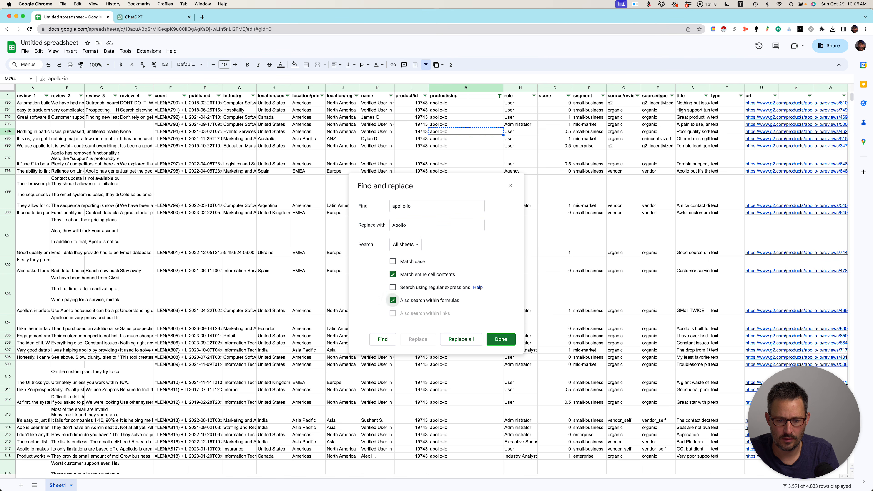
pyautogui.click(461, 339)
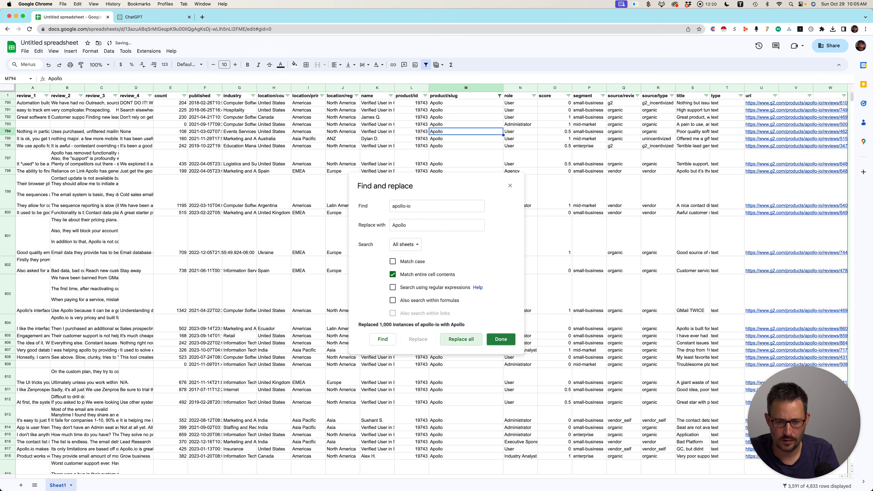
pyautogui.click(501, 339)
# Exclude the Apollo, cognism and owler rows with the product/slug filter.
pyautogui.click(499, 96)
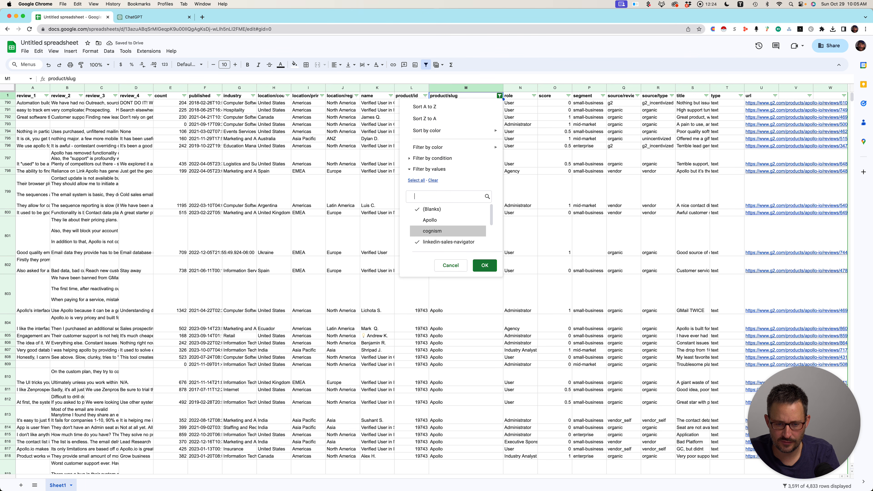
pyautogui.scroll(-2, 447, 231)
pyautogui.scroll(-1, 448, 238)
pyautogui.click(484, 266)
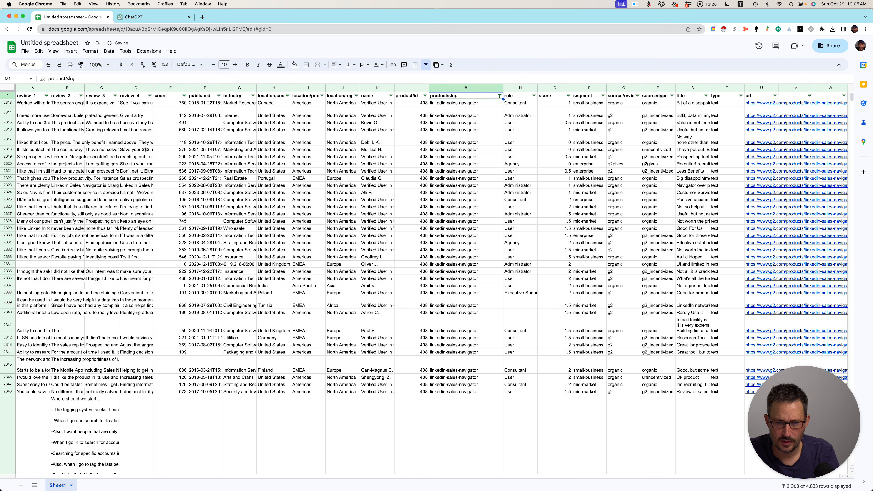
pyautogui.click(466, 113)
pyautogui.press('super+f')
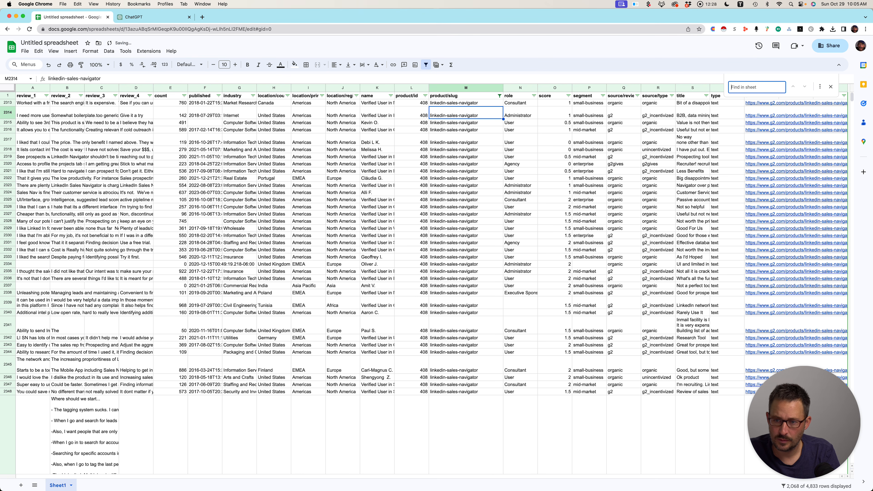
pyautogui.click(821, 86)
pyautogui.press('super+v')
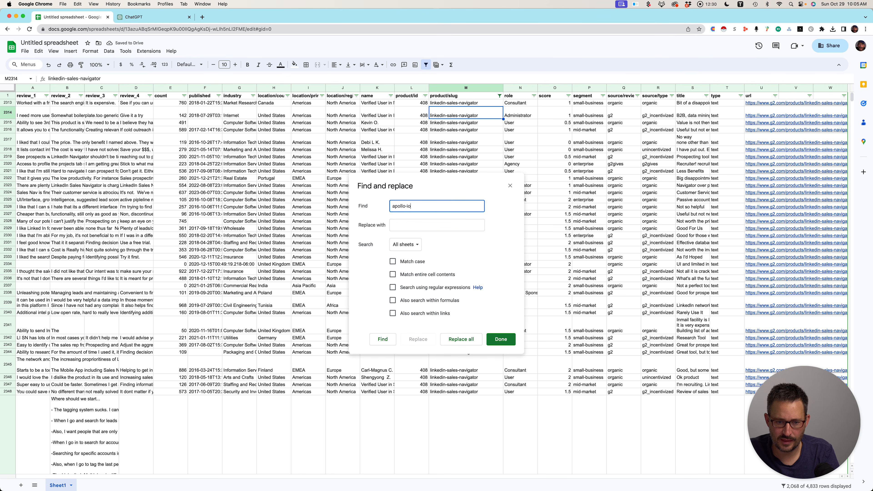
pyautogui.press('super+a')
pyautogui.press('Escape')
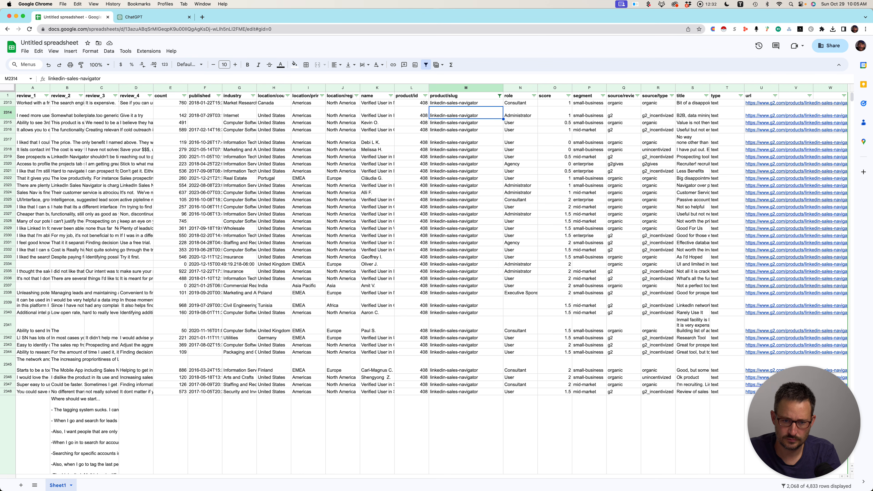
# Replace all linkedin-sales-navigator entries with LinkedIn using Find and replace, matching entire cell contents.
pyautogui.click(466, 130)
pyautogui.press('super+c')
pyautogui.press('super+f')
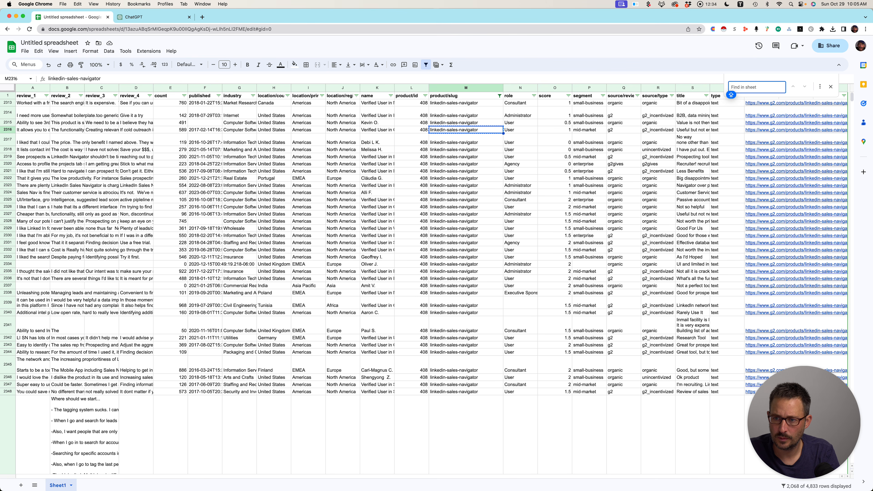
pyautogui.click(820, 86)
pyautogui.press('super+v')
pyautogui.press('Tab')
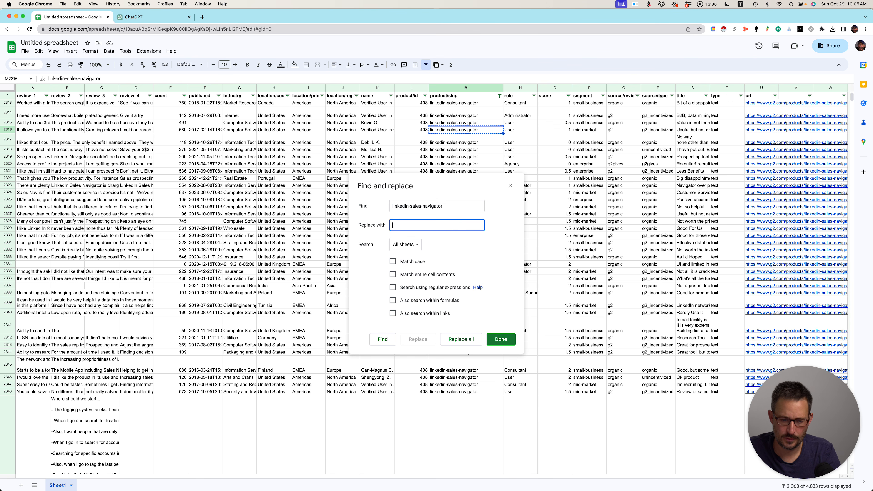
pyautogui.write('LinkedIn')
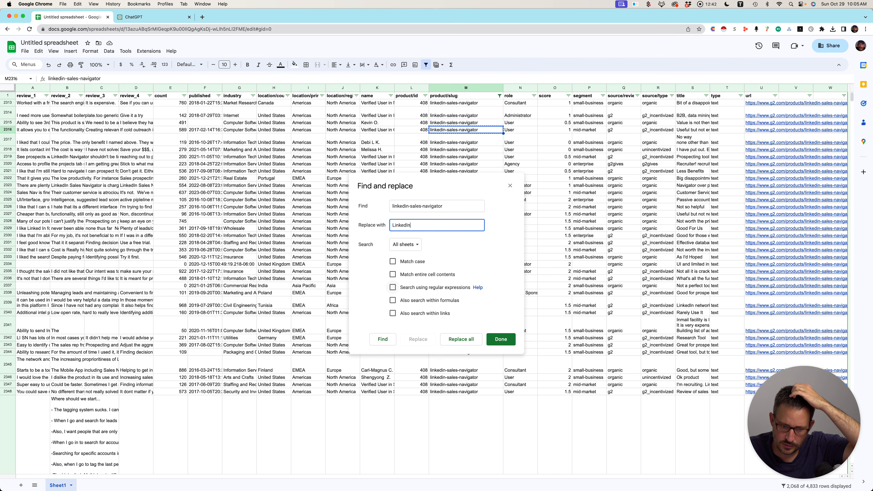
pyautogui.click(392, 274)
pyautogui.click(461, 339)
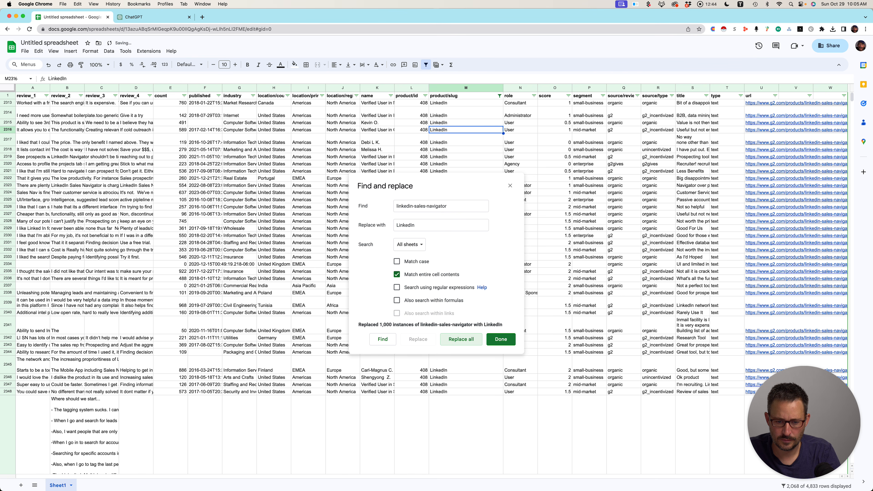
pyautogui.click(501, 339)
# Exclude the LinkedIn rows with the product/slug filter.
pyautogui.click(499, 96)
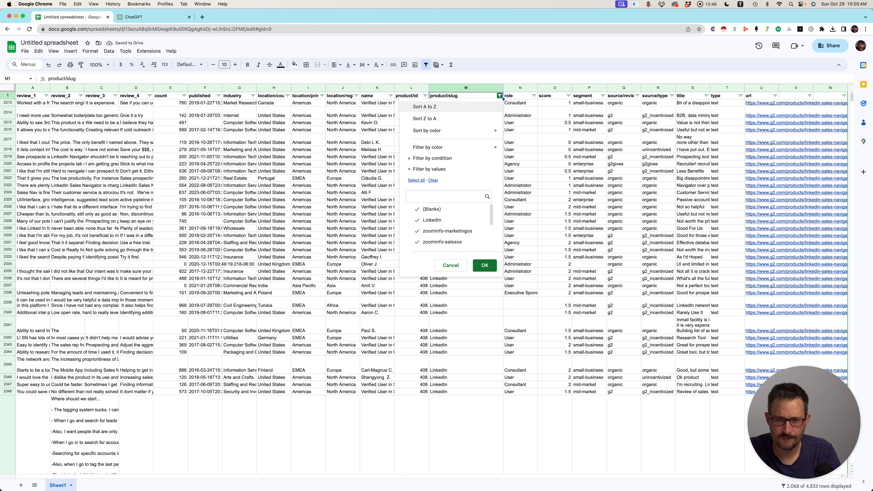
pyautogui.click(432, 220)
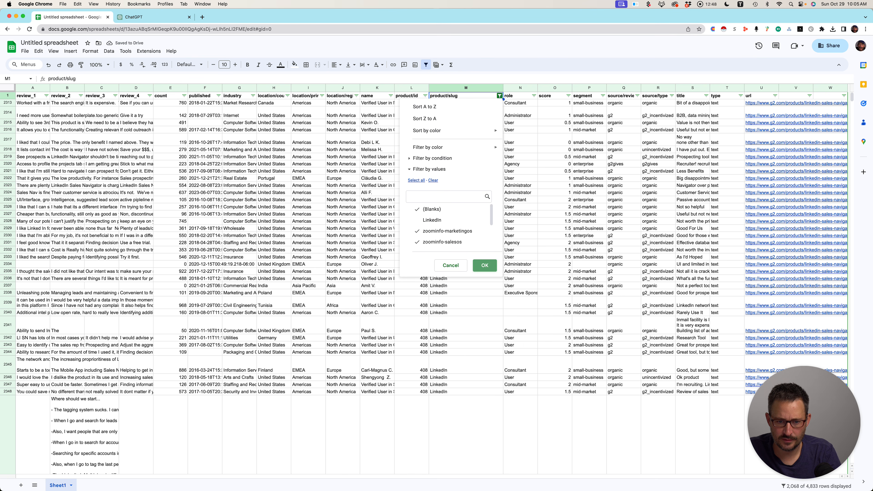
pyautogui.click(485, 266)
pyautogui.press('Down')
pyautogui.hotkey('ctrl', 'f')
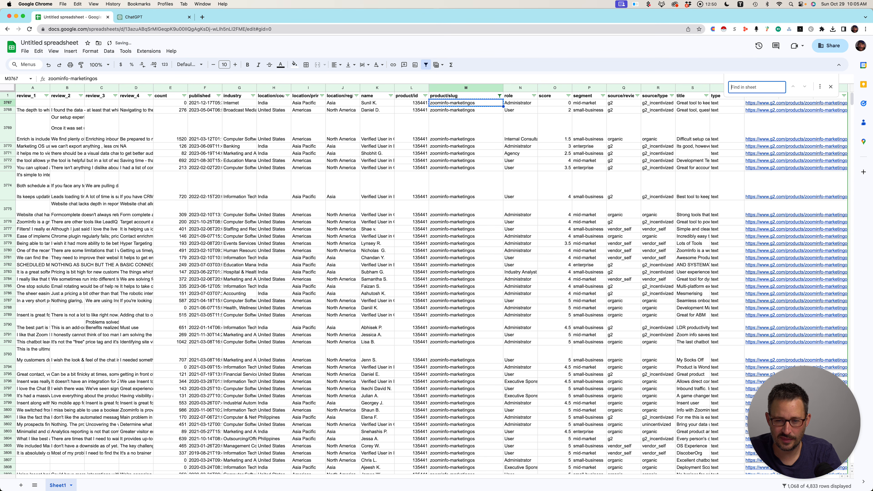
pyautogui.click(820, 87)
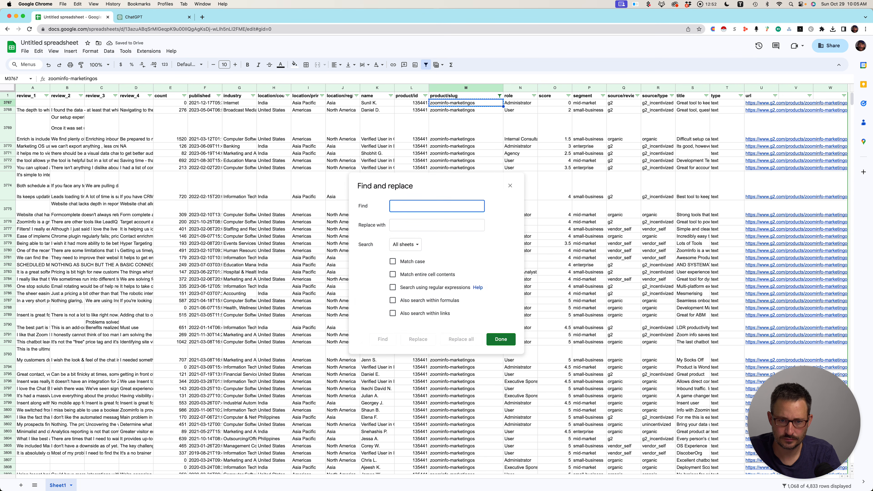
pyautogui.write('zoominfo')
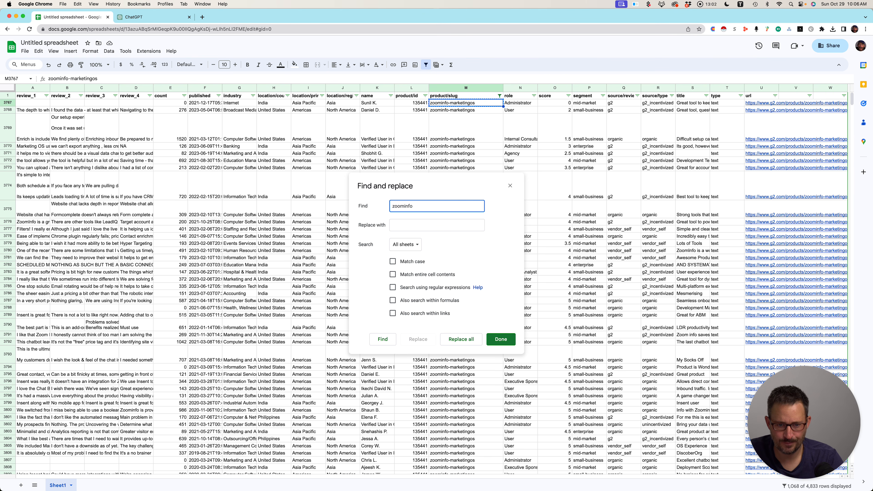
pyautogui.click(410, 225)
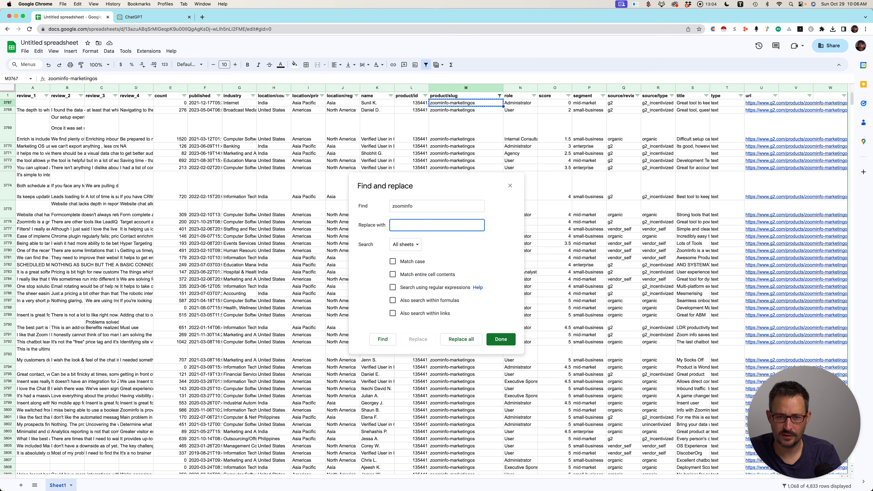
pyautogui.click(466, 129)
pyautogui.click(466, 102)
pyautogui.press('super+c')
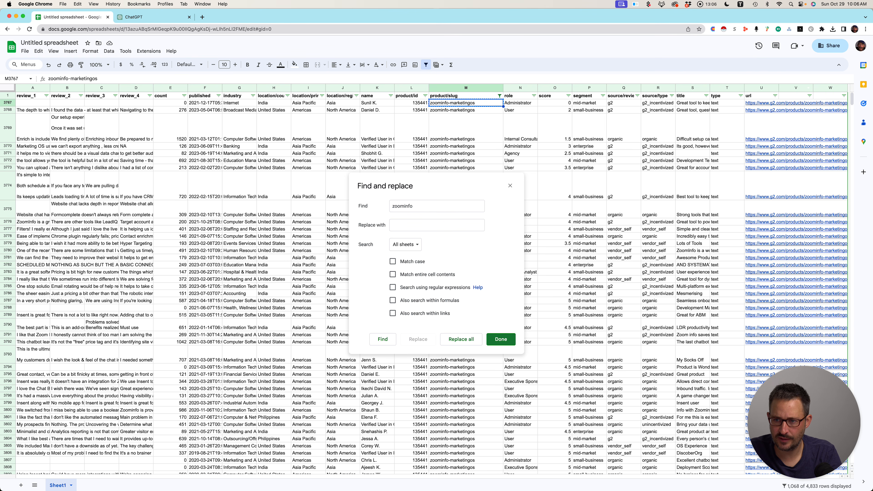
pyautogui.click(466, 128)
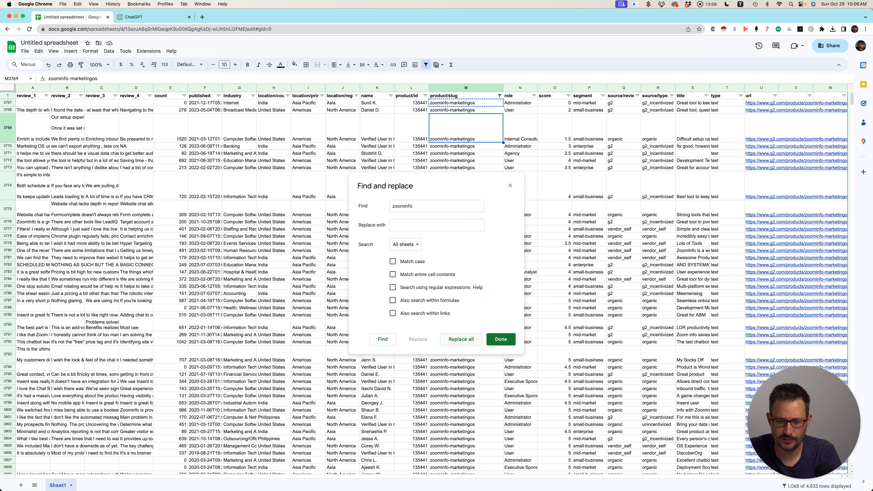
pyautogui.click(501, 339)
pyautogui.click(499, 96)
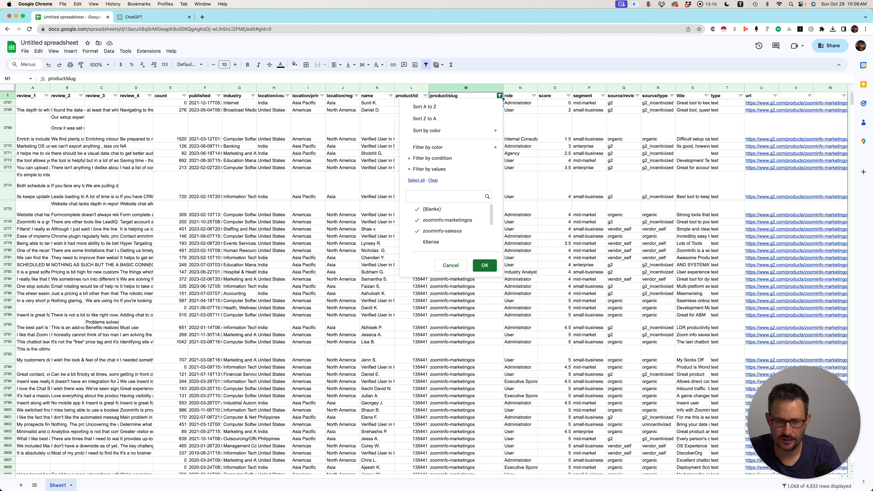
pyautogui.click(624, 127)
# Replace the product slug in cell M3767 with ZoomInfo.
pyautogui.click(466, 103)
pyautogui.write('Zoomin')
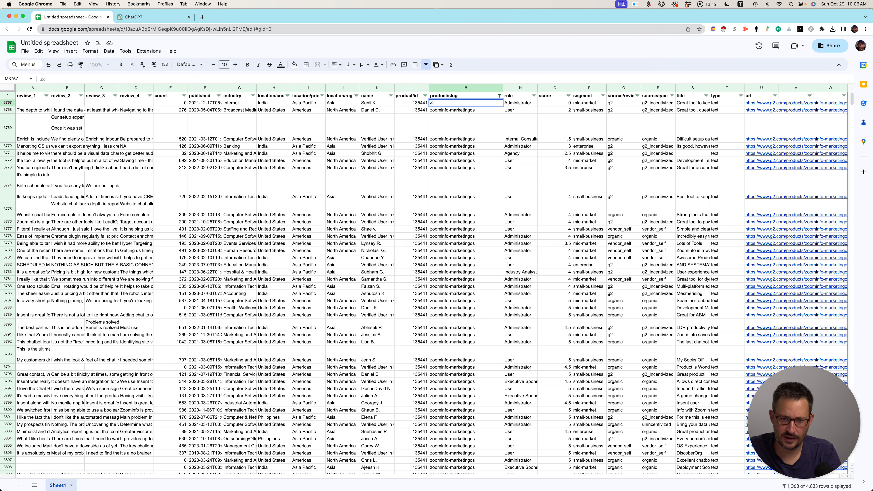
pyautogui.press('BackSpace')
pyautogui.press('BackSpace')
pyautogui.write('Info')
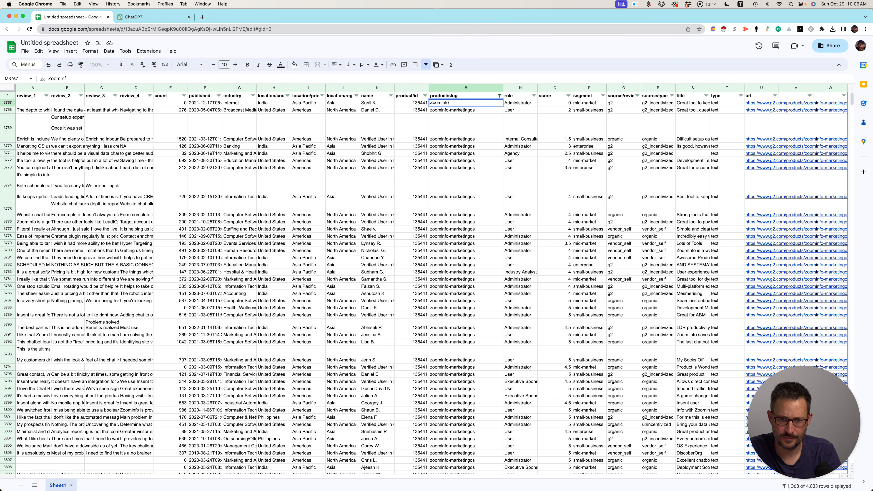
pyautogui.press('Return')
# Fill the remaining visible product/slug cells from M3768 down with ZoomInfo and return to the start of the filtered rows.
pyautogui.press('super+shift+Down')
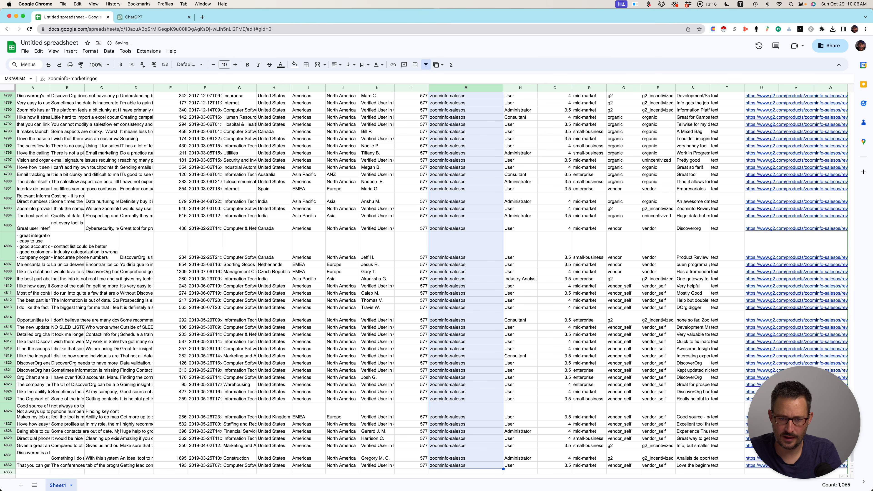
pyautogui.scroll(-2, 426, 275)
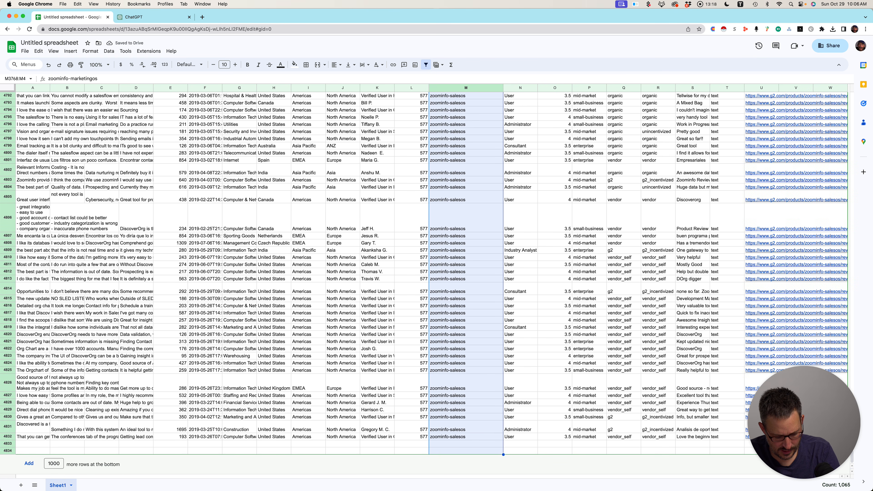
pyautogui.write('ZoomInfo')
pyautogui.hotkey('ctrl', 'Return')
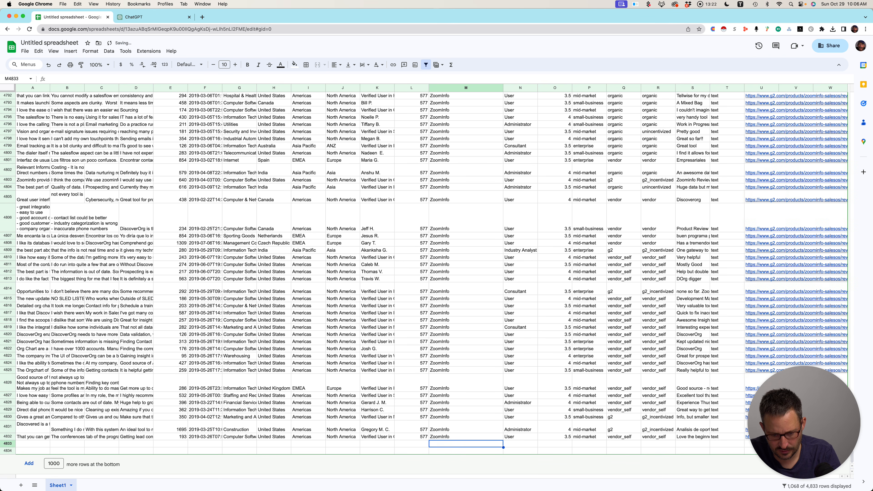
pyautogui.press('super+Up')
pyautogui.press('Right')
pyautogui.press('Down')
pyautogui.press('Down')
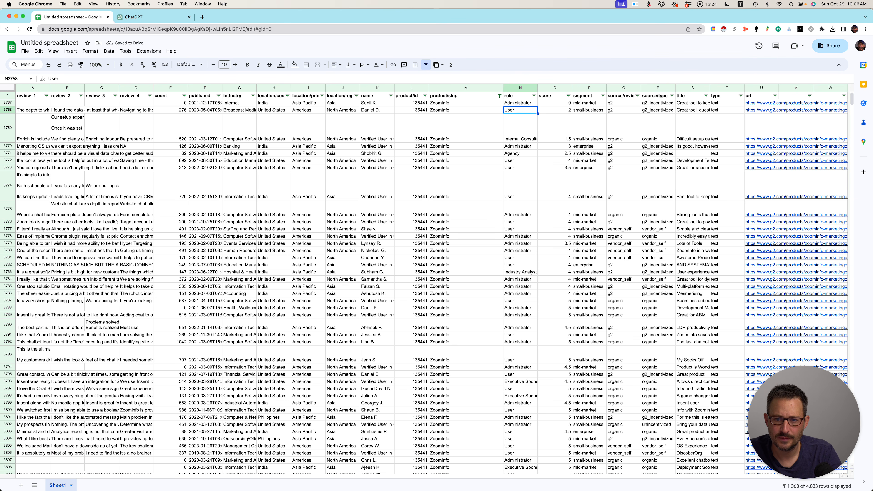
# Move the title column to the start of the sheet, ahead of review_1.
pyautogui.hotkey('ctrl', 'space')
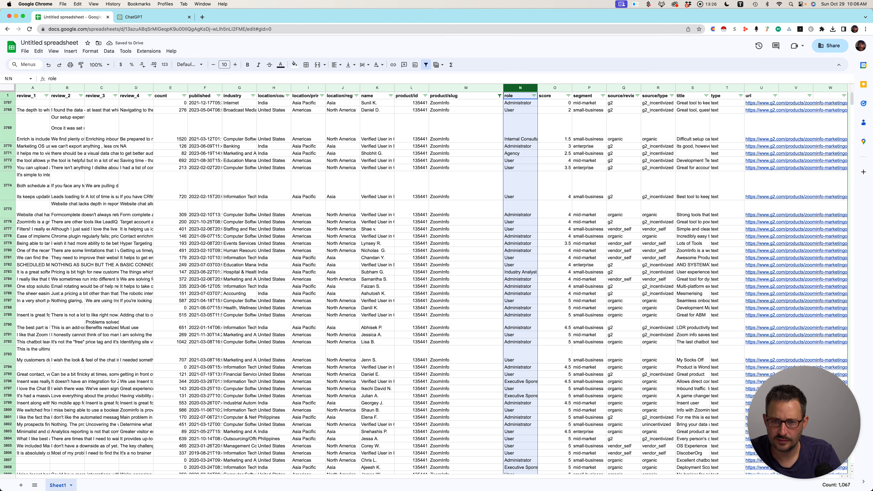
pyautogui.press('Right')
pyautogui.hotkey('ctrl', 'space')
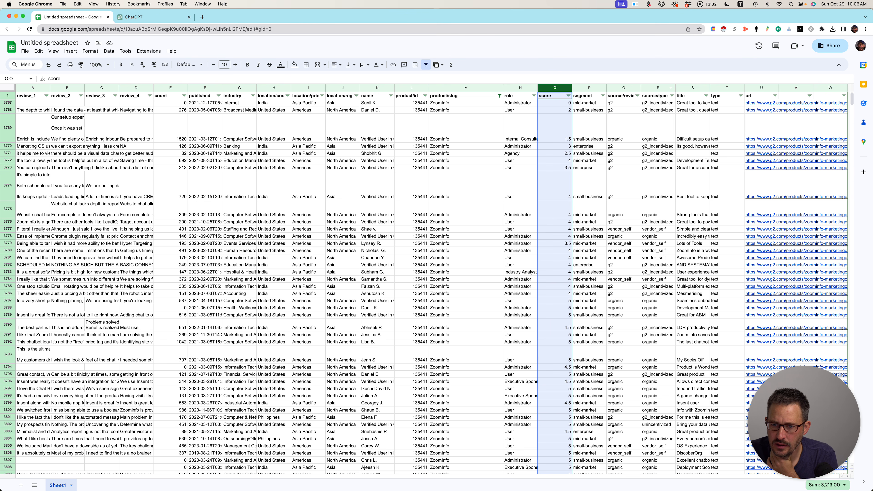
pyautogui.click(692, 88)
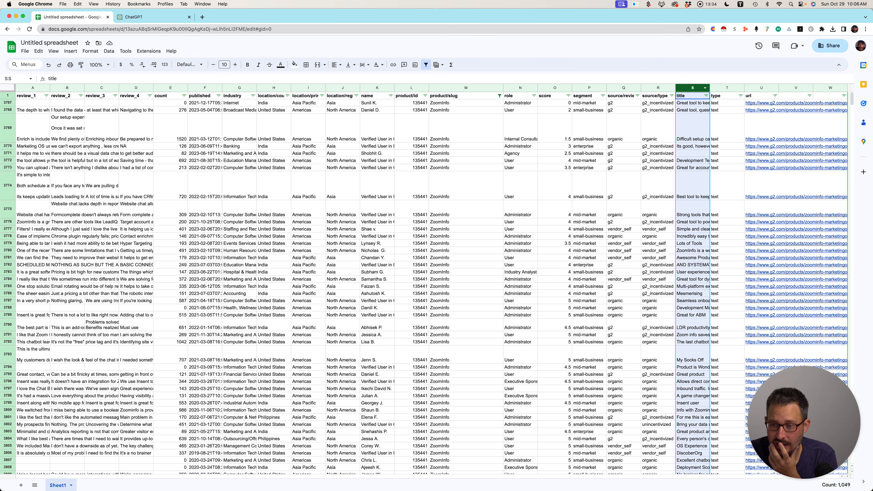
pyautogui.moveTo(693, 88); pyautogui.dragTo(35, 88)
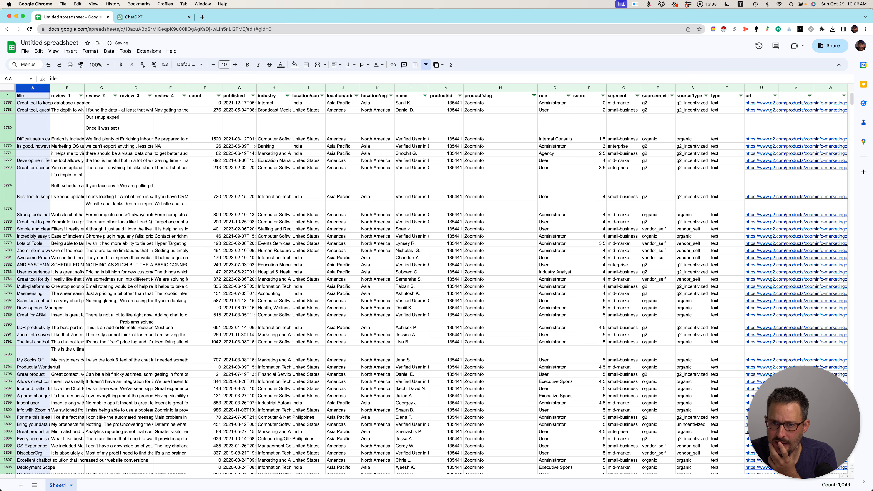
# Move the product/slug column to column B, directly after the title column.
pyautogui.moveTo(501, 88); pyautogui.dragTo(204, 88)
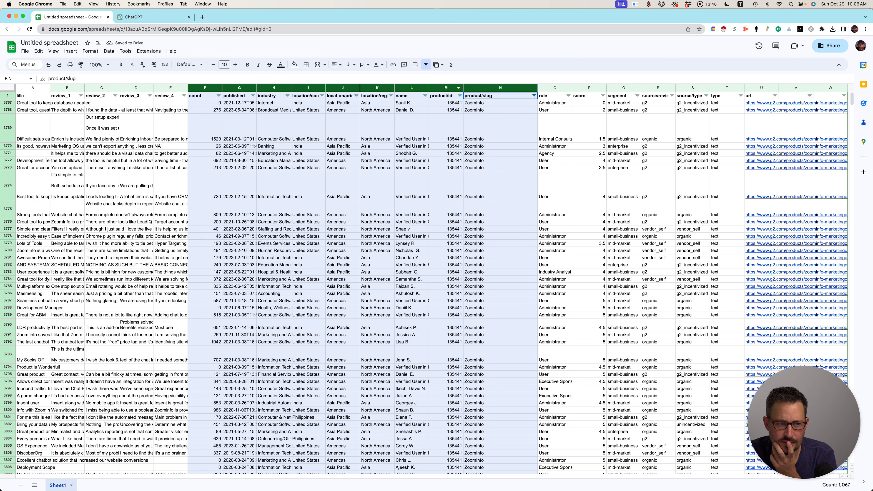
pyautogui.click(501, 88)
pyautogui.click(501, 110)
pyautogui.click(501, 88)
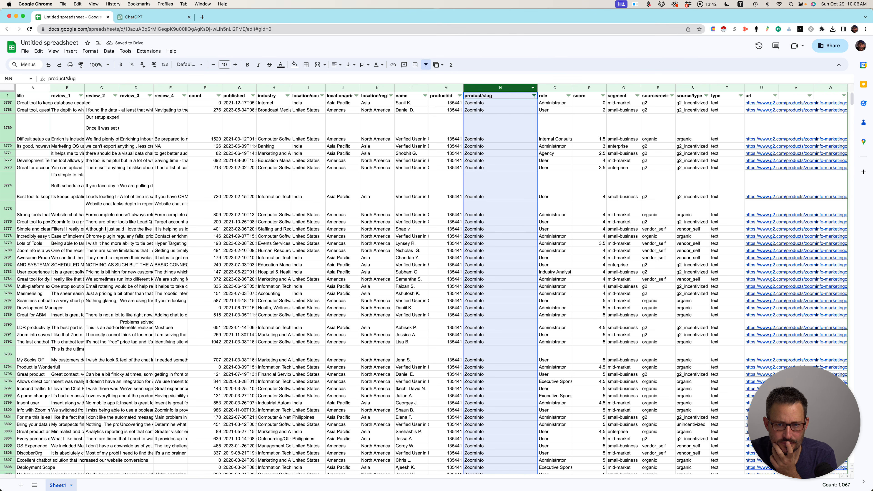
pyautogui.moveTo(500, 88); pyautogui.dragTo(67, 88)
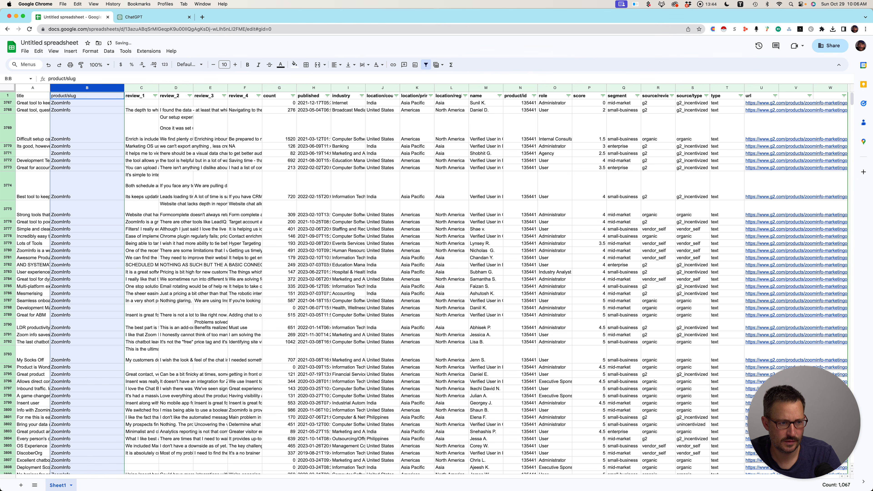
# Rename the product/slug header in cell B1 to product.
pyautogui.click(86, 95)
pyautogui.write('Prod')
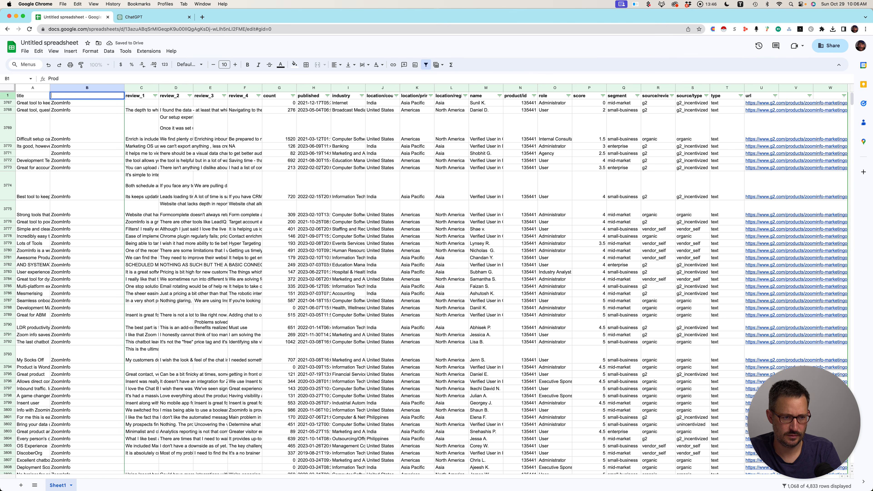
pyautogui.write('uct')
# Re-enter the header in cell A1 as title and close the Character Viewer.
pyautogui.click(33, 96)
pyautogui.write('To')
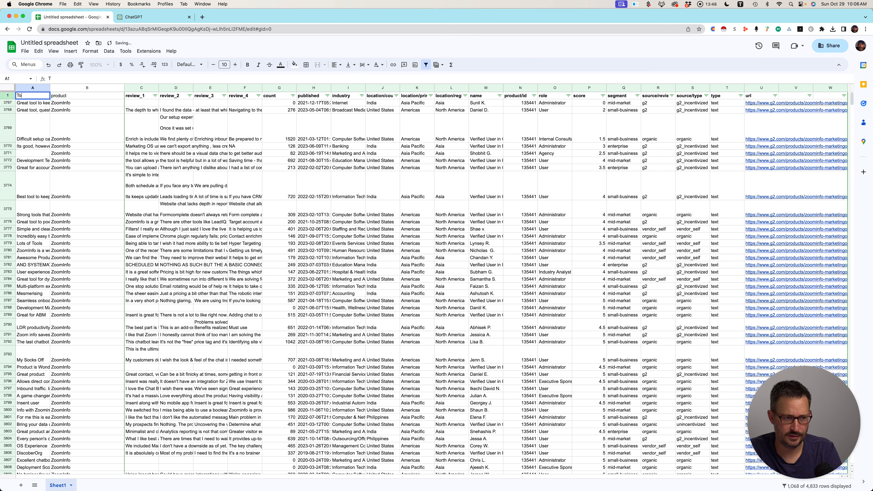
pyautogui.press('BackSpace')
pyautogui.write('it')
pyautogui.press('ctrl+super+space')
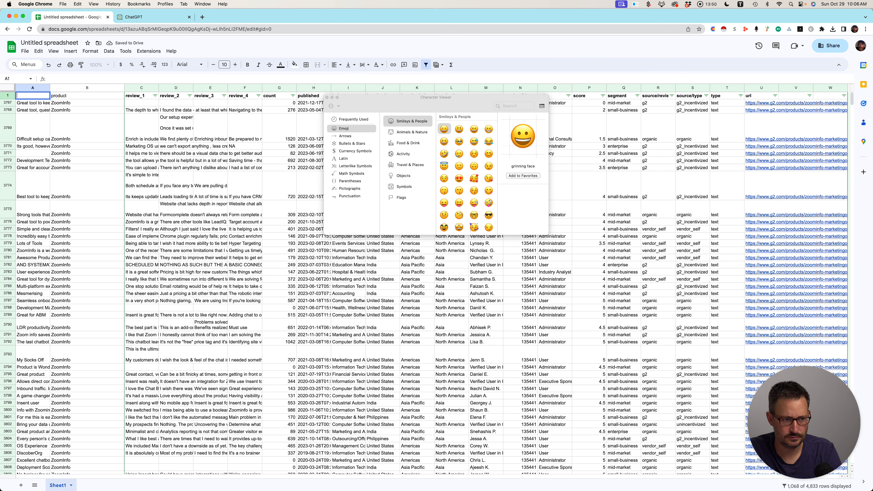
pyautogui.write('Title')
pyautogui.press('BackSpace')
pyautogui.press('BackSpace')
pyautogui.press('BackSpace')
pyautogui.press('BackSpace')
pyautogui.press('BackSpace')
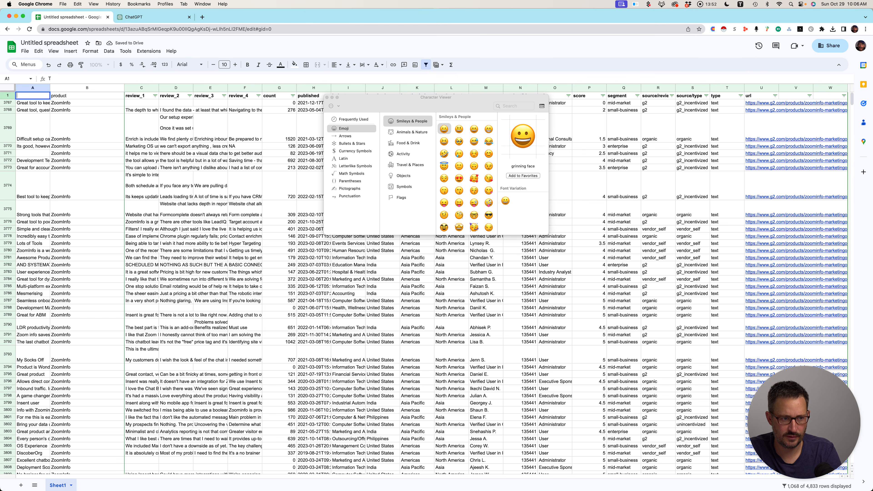
pyautogui.write('title')
pyautogui.press('Return')
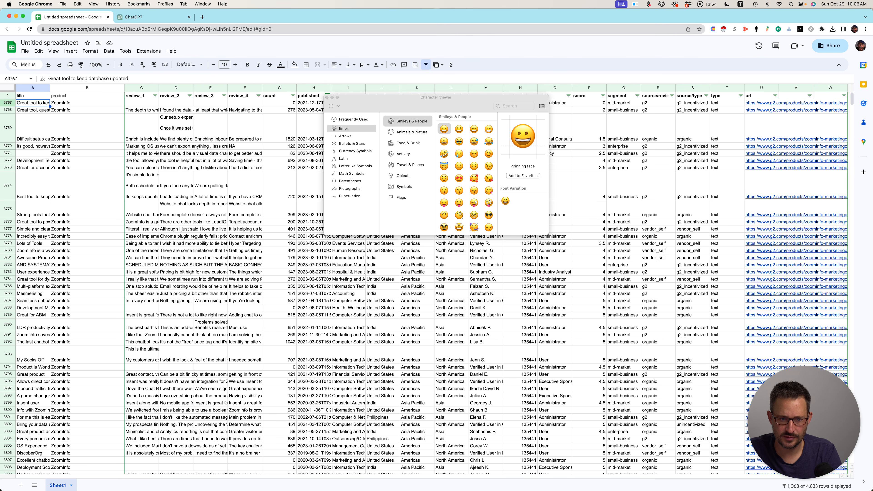
pyautogui.click(327, 98)
pyautogui.click(244, 154)
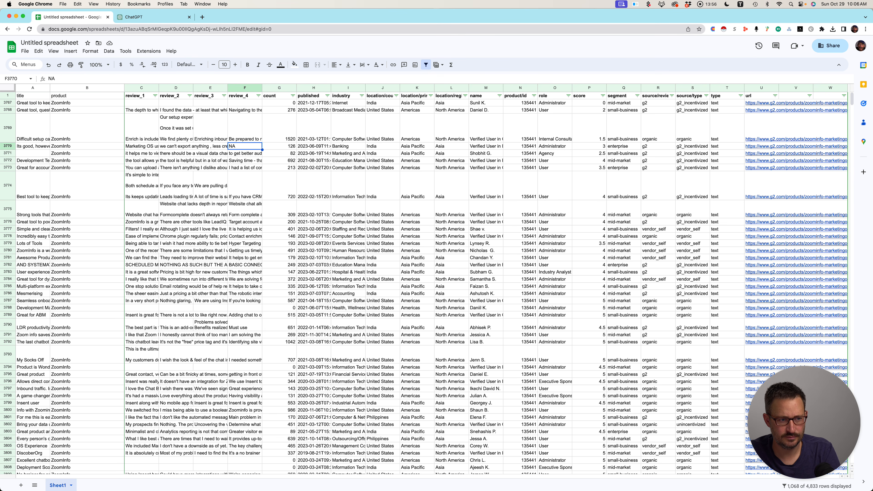
# Remove the filter from the sheet so that all rows are included.
pyautogui.click(8, 90)
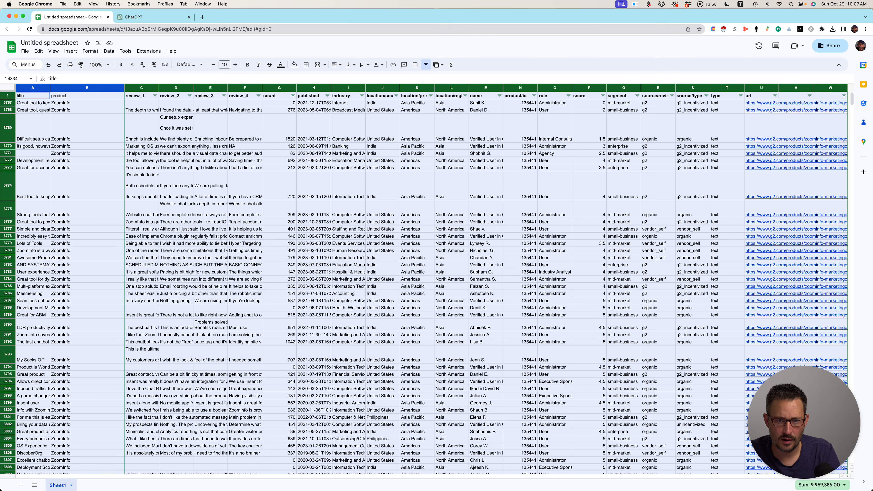
pyautogui.click(426, 64)
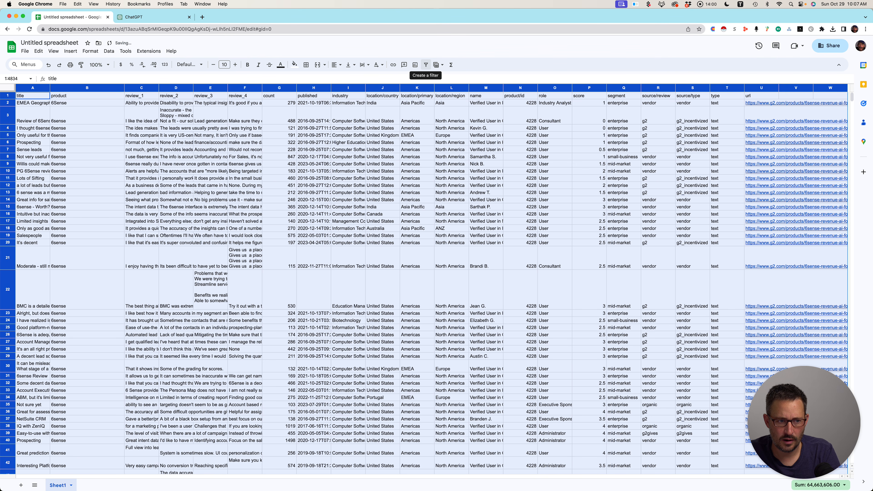
pyautogui.click(382, 142)
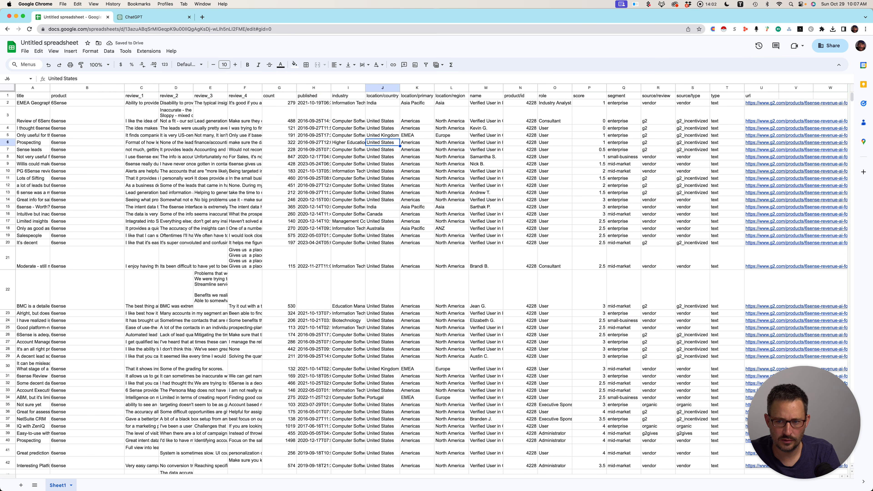
# Rename the spreadsheet as [BlueprintGTM.com] G2 Sales Intelligence Reviews.
pyautogui.click(50, 43)
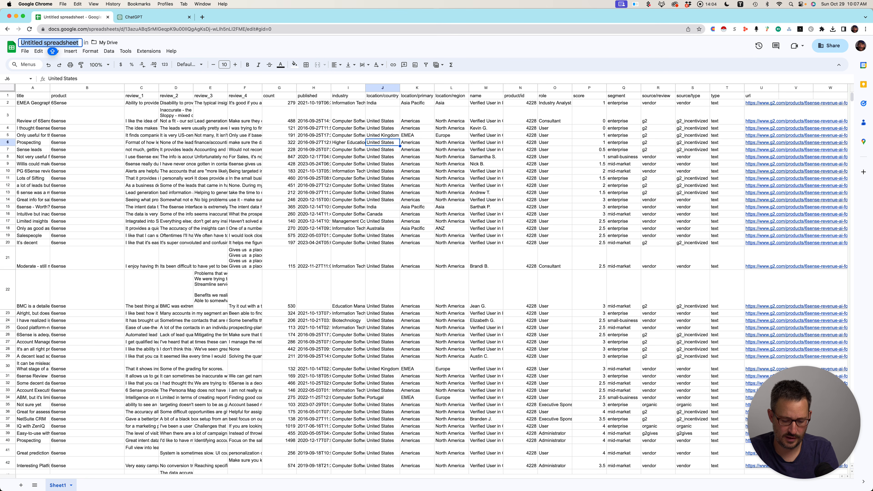
pyautogui.write('6')
pyautogui.press('BackSpace')
pyautogui.write('[Bl')
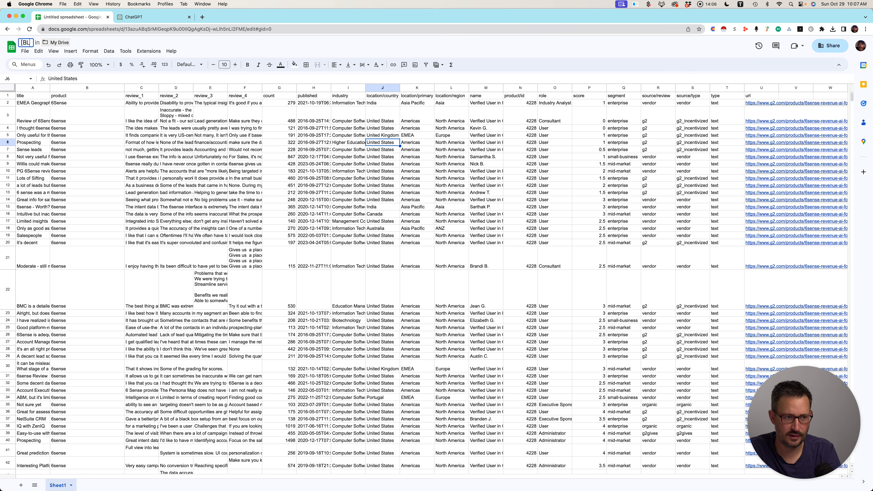
pyautogui.write('ueprintGTM')
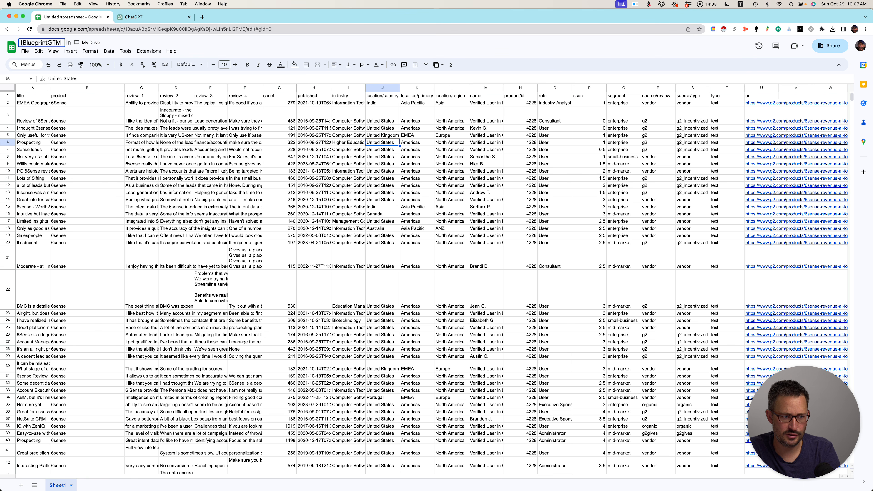
pyautogui.write('.com]')
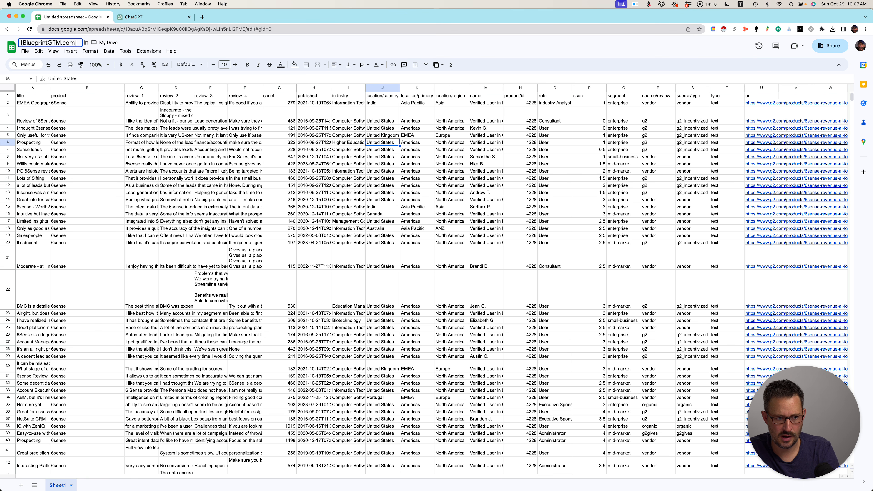
pyautogui.press('capslock')
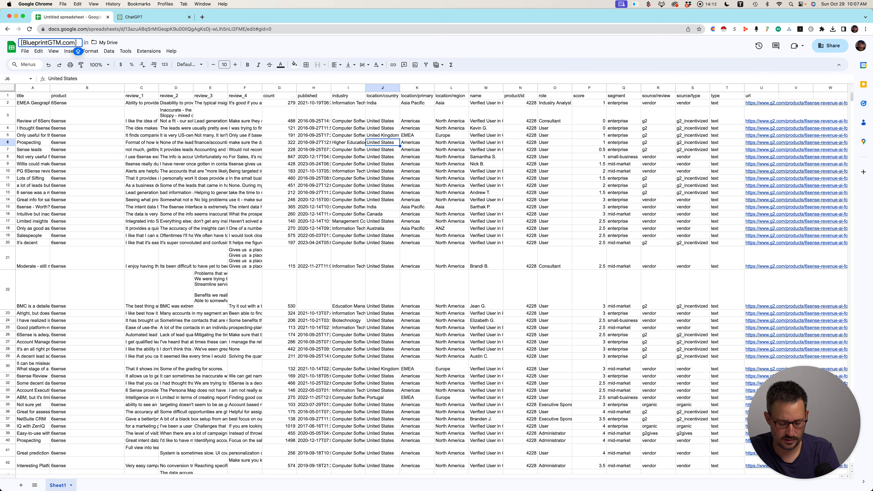
pyautogui.write('G2 Sales')
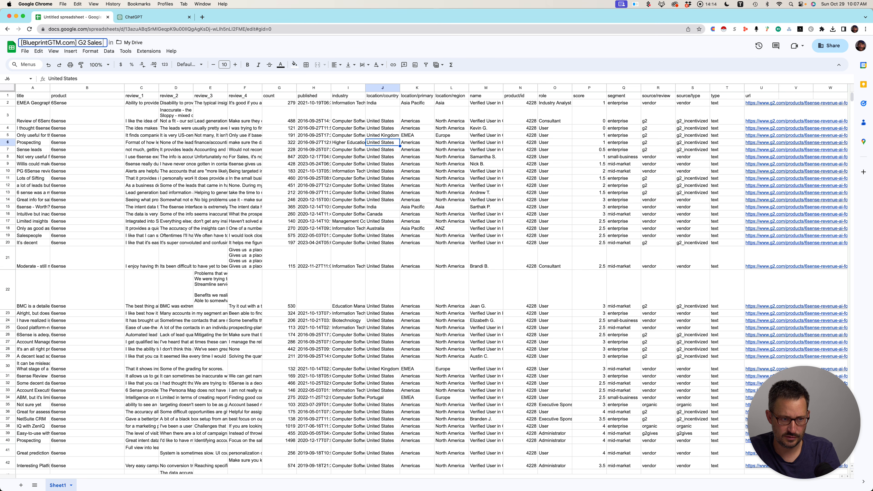
pyautogui.write(' Intelligence Re')
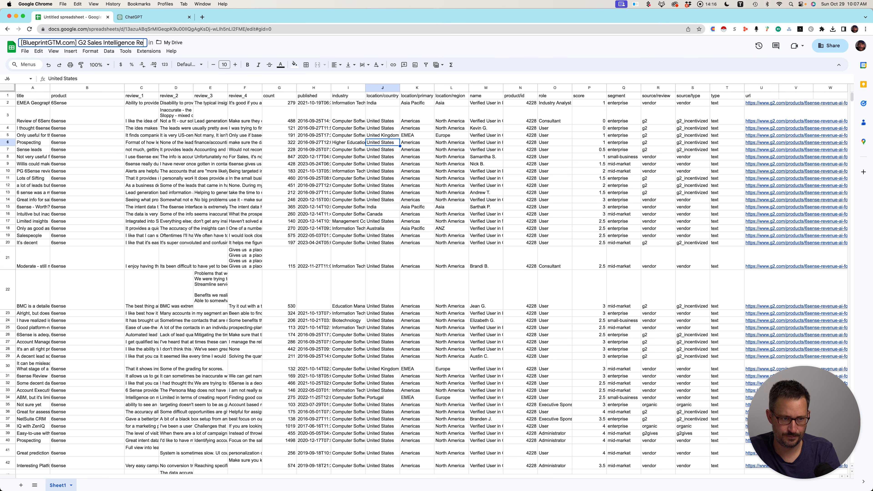
pyautogui.write('views')
pyautogui.press('capslock')
pyautogui.click(176, 214)
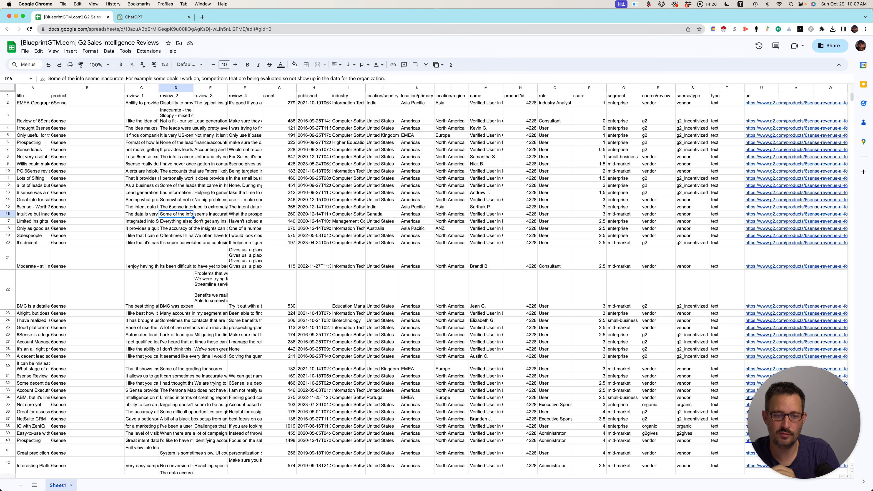
# Look through the cleaned review rows down the sheet, from the 6sense entries to the LinkedIn entries.
pyautogui.press('Up')
pyautogui.press('Up')
pyautogui.press('Right')
pyautogui.press('Right')
pyautogui.press('Left')
pyautogui.press('Left')
pyautogui.press('Left')
pyautogui.press('Left')
pyautogui.press('Left')
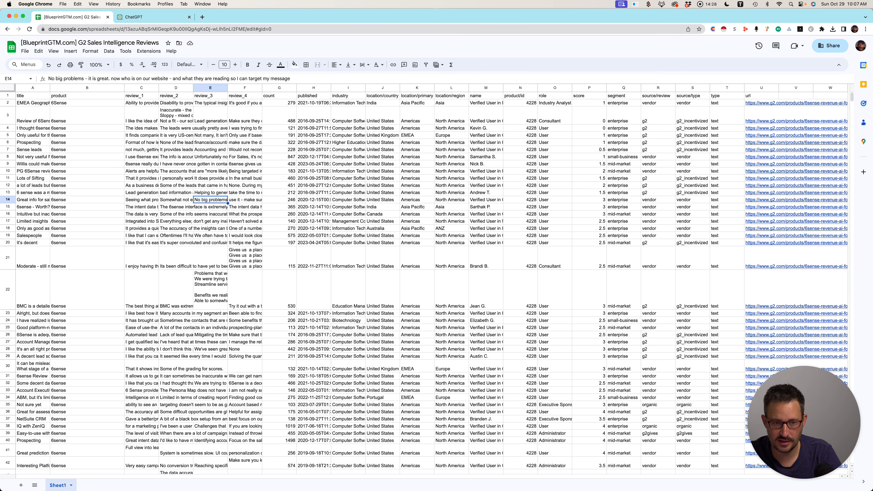
pyautogui.press('super+Down')
pyautogui.press('Down')
pyautogui.press('Right')
pyautogui.press('Right')
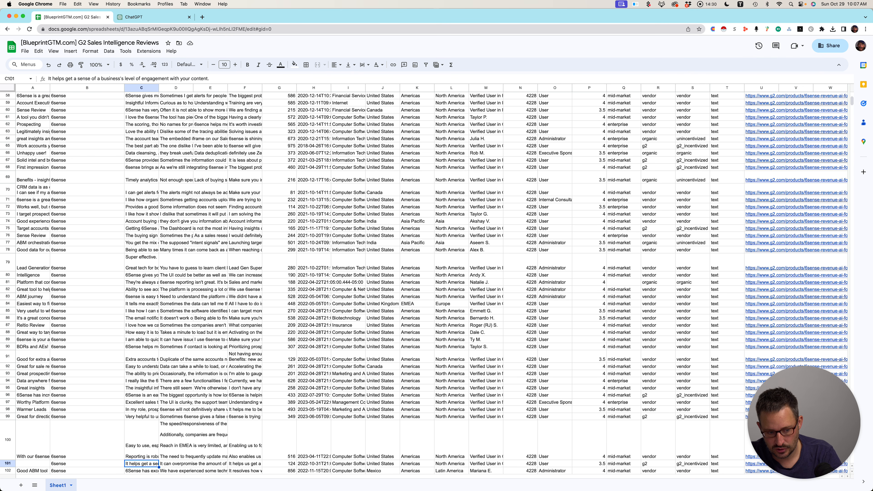
pyautogui.press('super+Down')
pyautogui.press('super+Down')
pyautogui.press('super+Down')
pyautogui.press('super+Down')
pyautogui.press('super+Down')
pyautogui.press('super+Down')
pyautogui.press('super+Down')
pyautogui.press('Left')
pyautogui.press('Left')
pyautogui.press('super+Down')
pyautogui.press('super+Down')
pyautogui.press('super+Down')
pyautogui.press('super+Down')
pyautogui.press('super+Down')
pyautogui.press('super+Down')
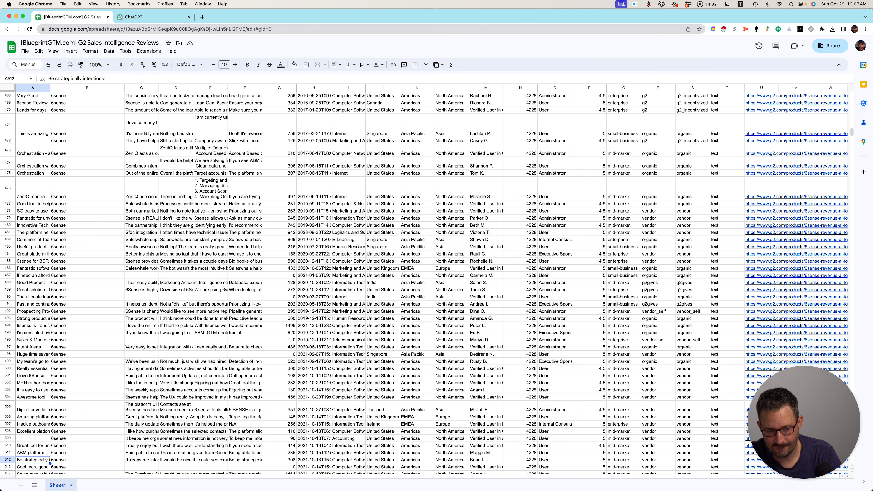
pyautogui.press('super+Down')
pyautogui.press('super+Down')
pyautogui.press('super+Down')
pyautogui.press('super+Down')
pyautogui.press('super+Down')
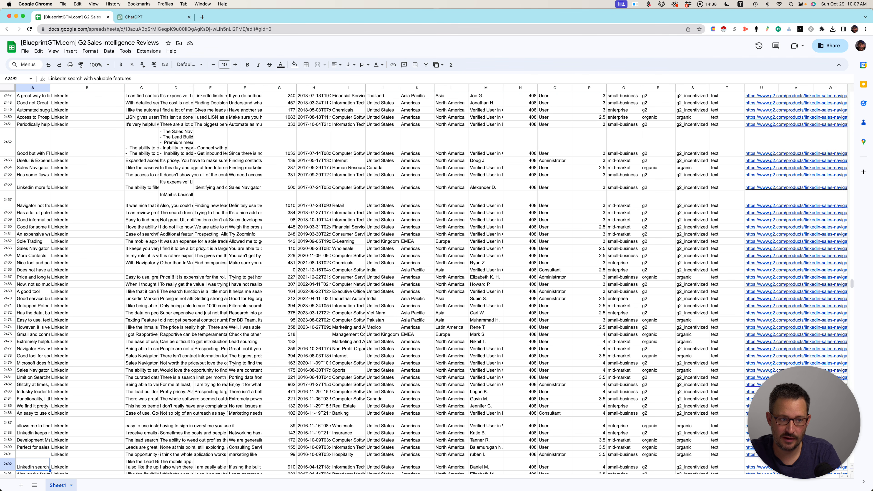
# Download the sheet as a Comma Separated Values (.csv) file.
pyautogui.click(24, 51)
pyautogui.moveTo(69, 134)
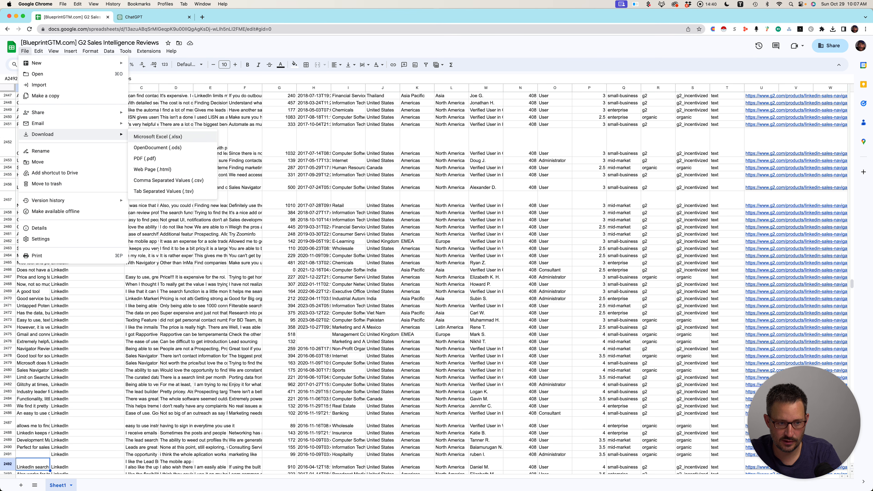
pyautogui.click(169, 181)
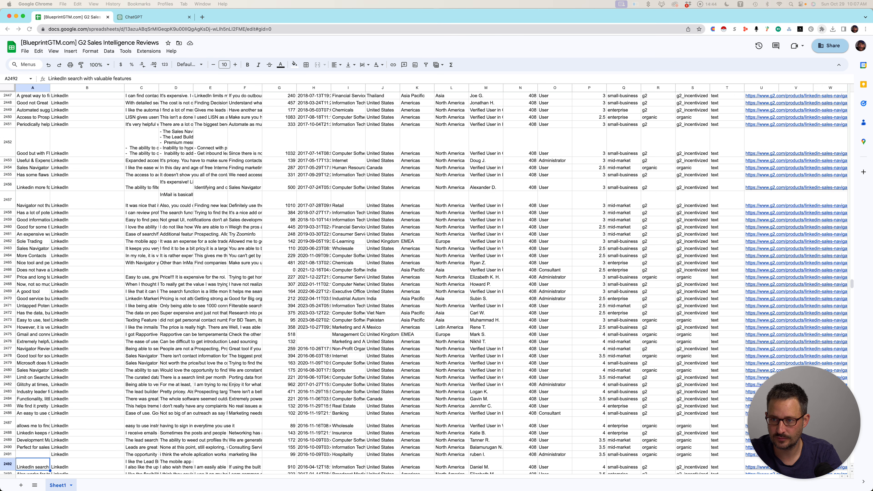
# Switch to ChatGPT, start a new GPT-4 chat in Browse with Bing mode, and hide the chat history.
pyautogui.hotkey('ctrl', 'Tab')
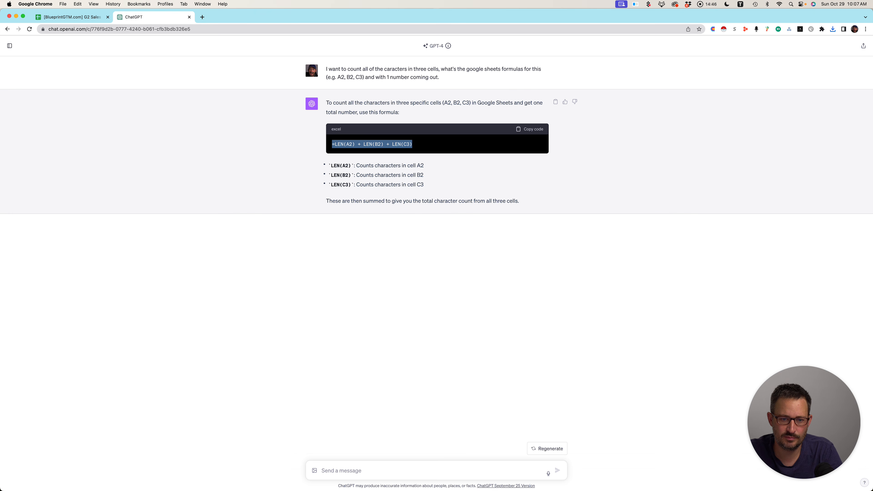
pyautogui.click(413, 144)
pyautogui.click(10, 46)
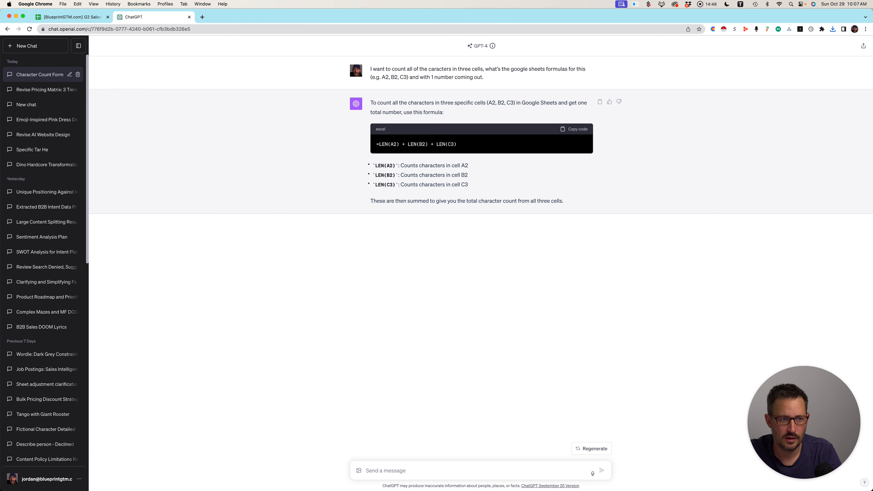
pyautogui.click(27, 45)
pyautogui.moveTo(506, 52)
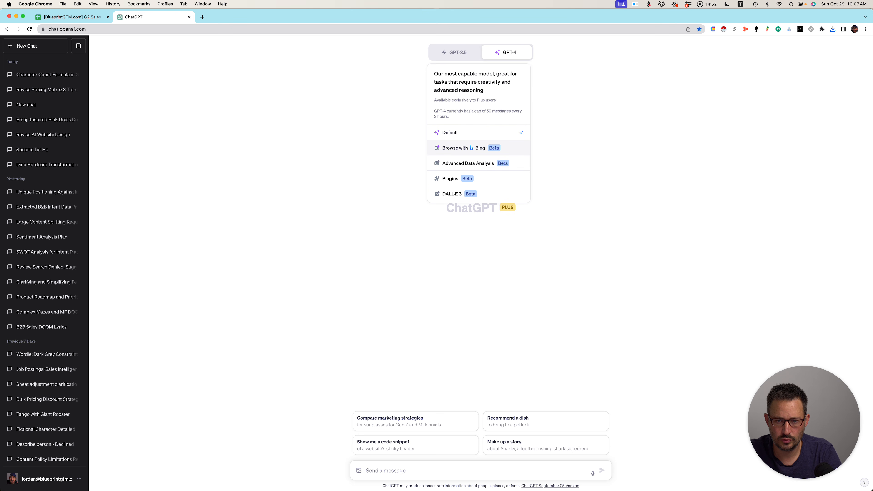
pyautogui.click(464, 148)
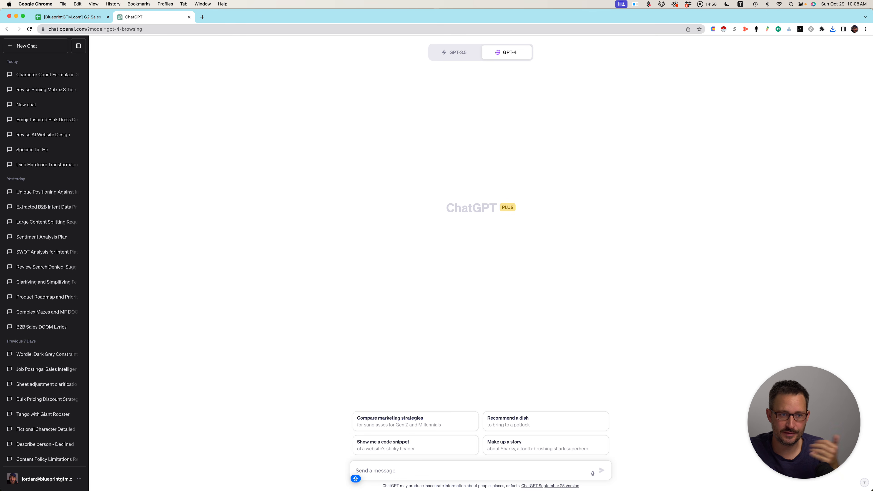
pyautogui.click(78, 45)
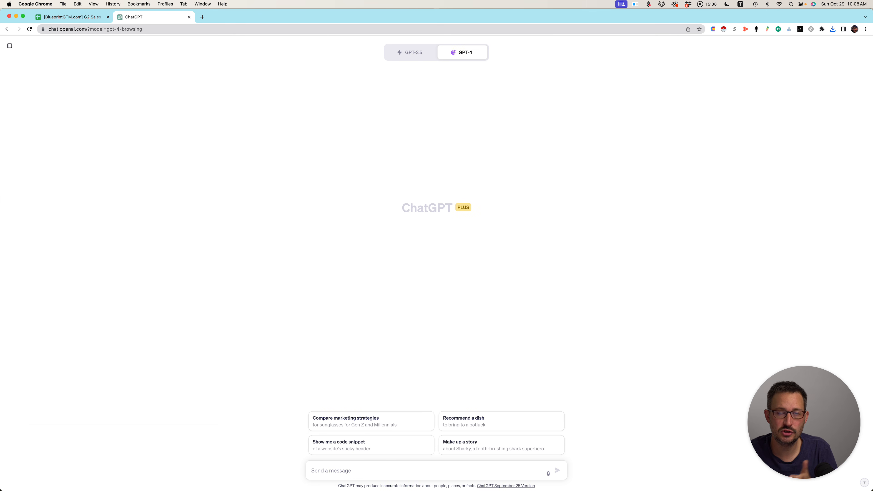
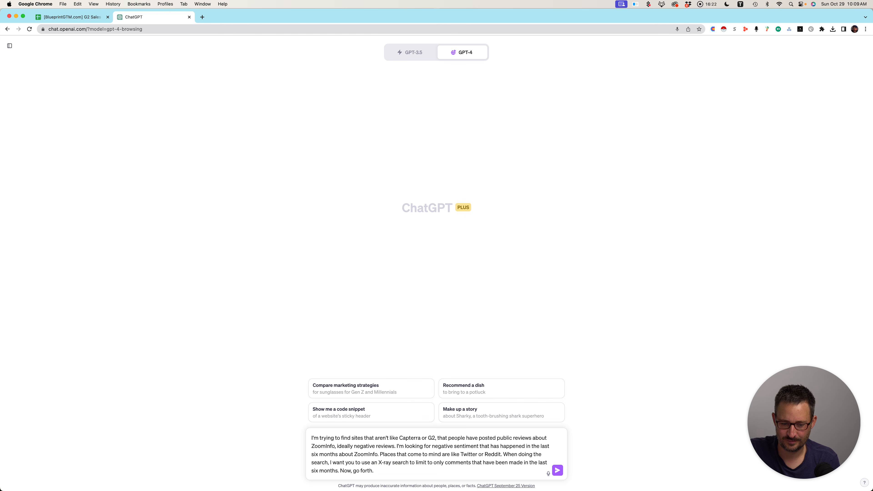
# Request negative ZoomInfo reviews from the last six months outside Capterra and G2 via X-ray search, and answer the suggested approach with "Yea, do it.".
pyautogui.press('Return')
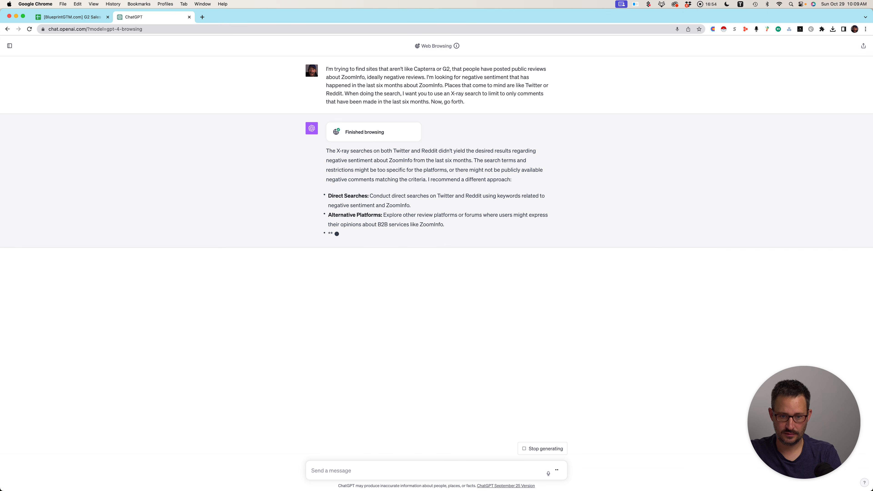
pyautogui.click(312, 470)
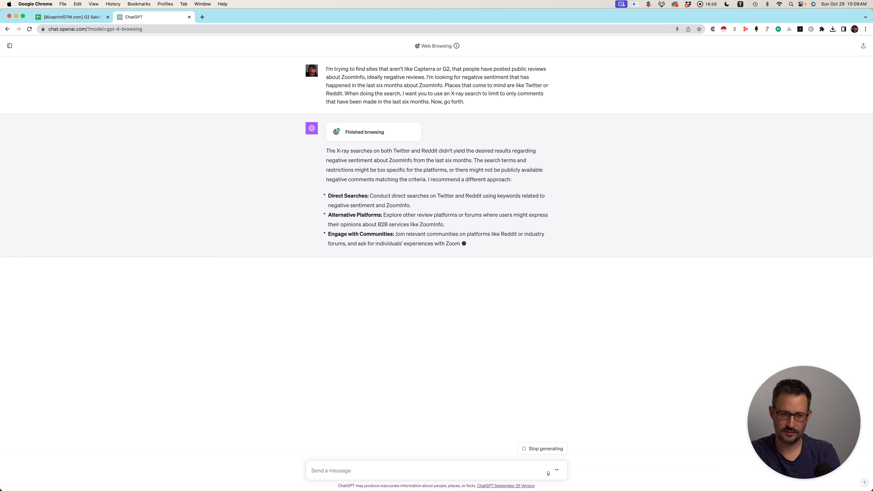
pyautogui.write('yEA,')
pyautogui.press('BackSpace')
pyautogui.press('BackSpace')
pyautogui.press('BackSpace')
pyautogui.press('BackSpace')
pyautogui.press('BackSpace')
pyautogui.write('Yea, do it.')
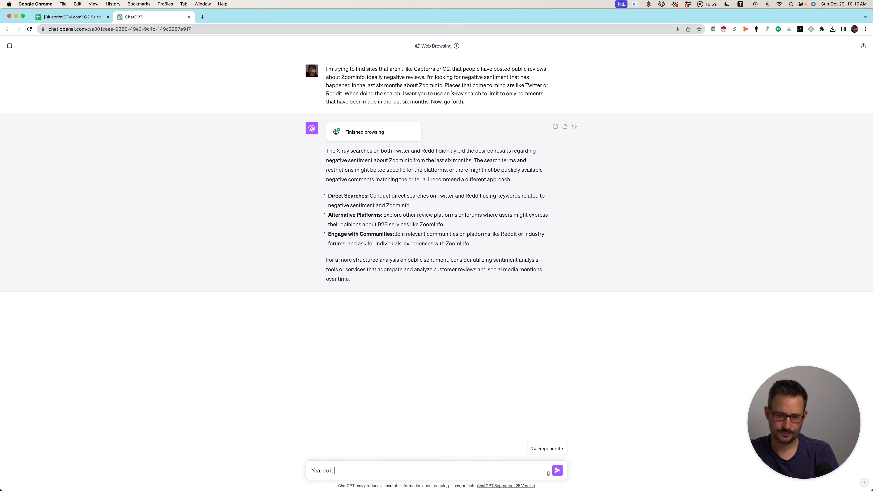
pyautogui.press('Return')
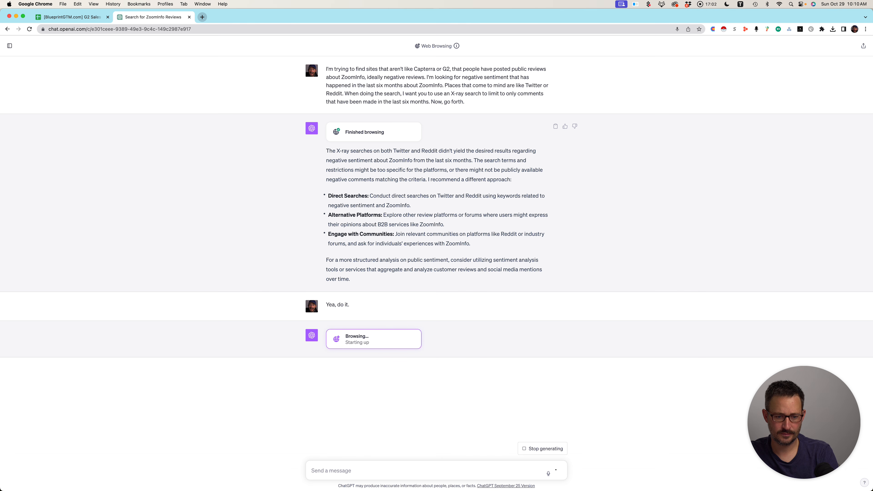
# Search Google for "negative ZoomInfo reviews" in a new tab.
pyautogui.click(202, 17)
pyautogui.write('negative')
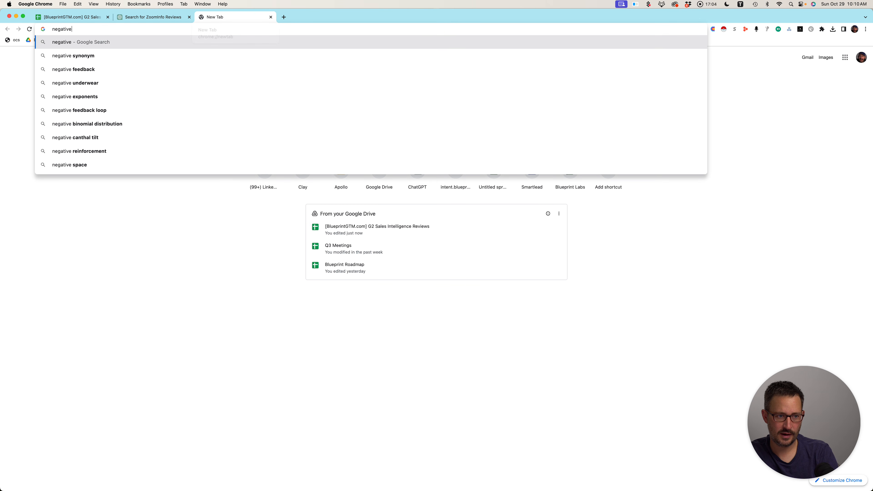
pyautogui.write(' ZoomInfo reviews')
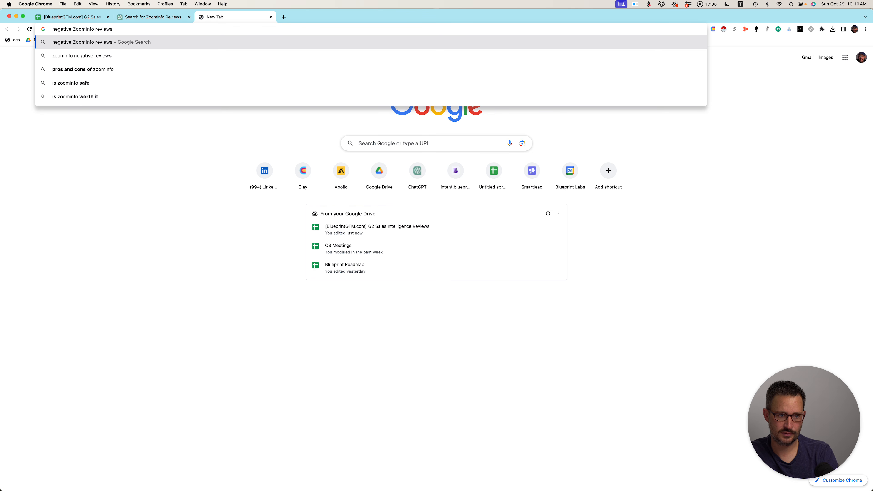
pyautogui.press('Return')
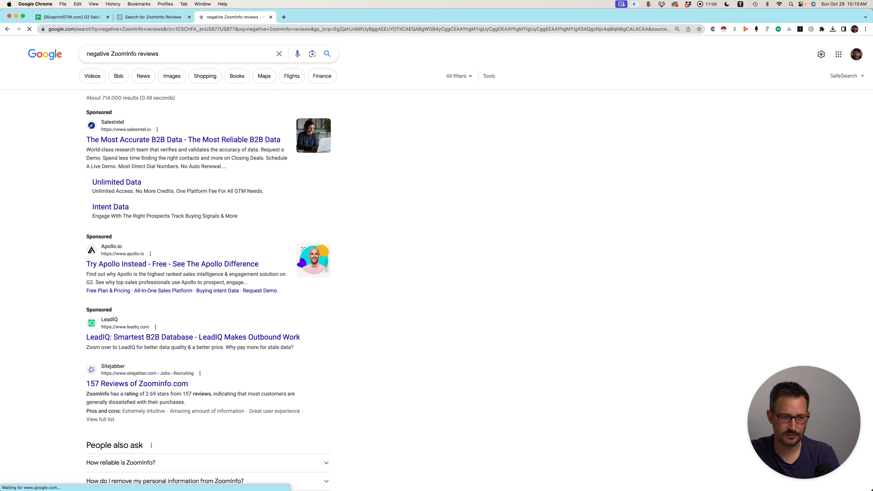
# Restrict the Google search to "after:2022 negative ZoomInfo reviews" and look through the results.
pyautogui.click(87, 54)
pyautogui.write('AFTER:')
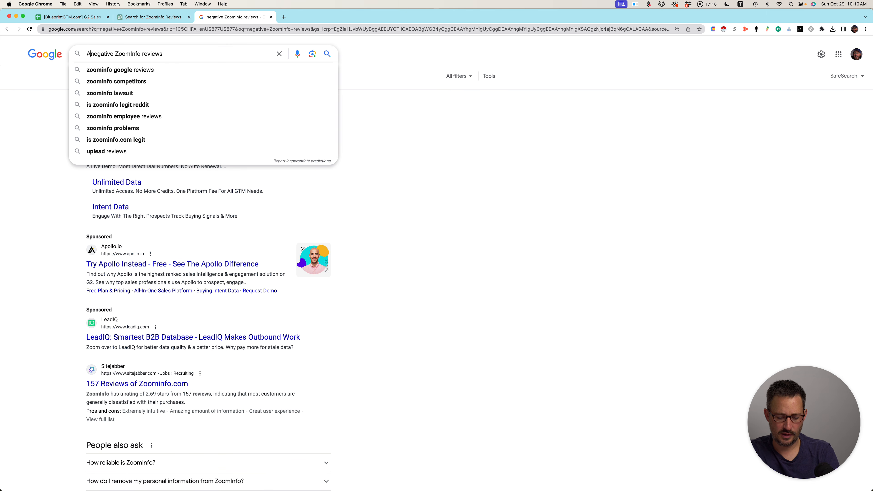
pyautogui.press('BackSpace')
pyautogui.press('BackSpace')
pyautogui.press('BackSpace')
pyautogui.press('BackSpace')
pyautogui.press('BackSpace')
pyautogui.press('BackSpace')
pyautogui.write('after:')
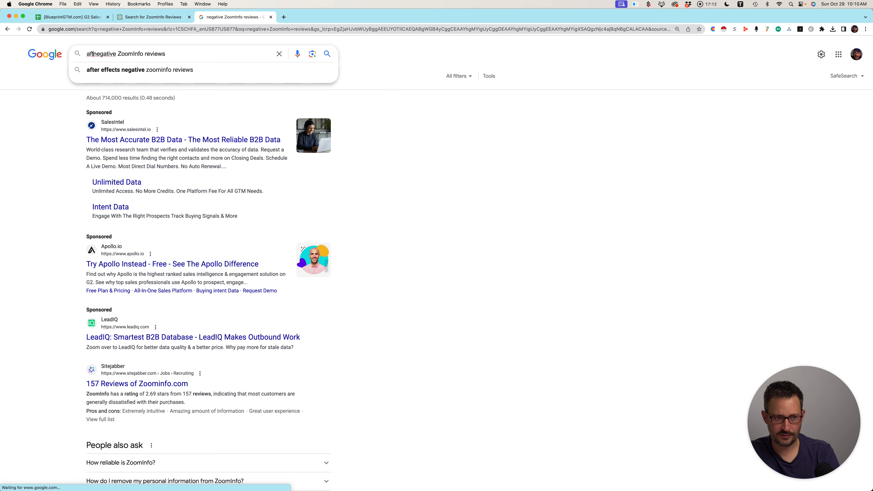
pyautogui.write('2022')
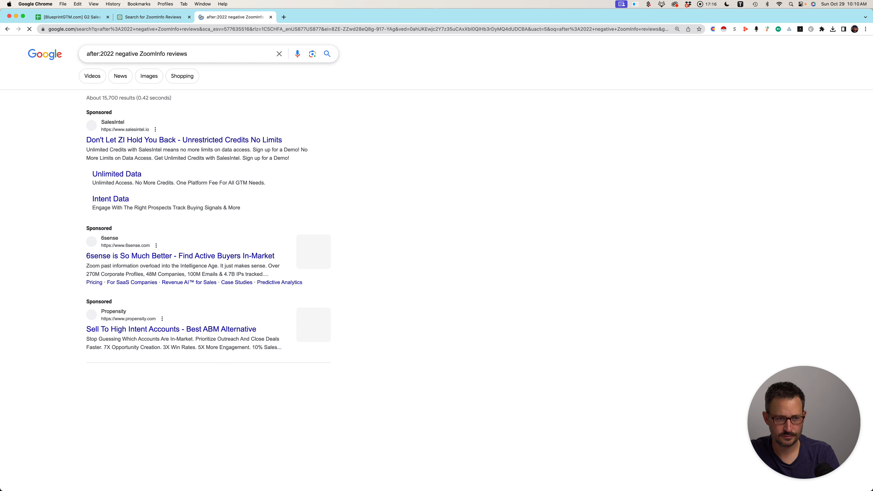
pyautogui.scroll(-3, 180, 175)
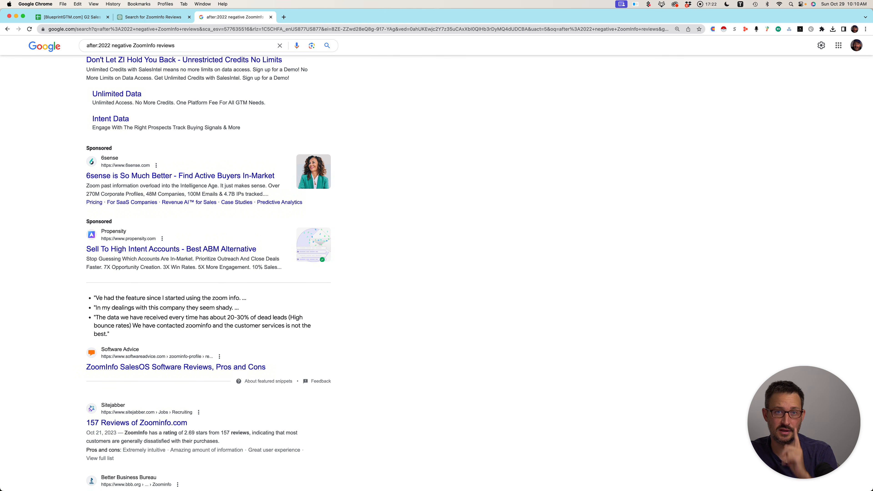
pyautogui.scroll(3, 437, 262)
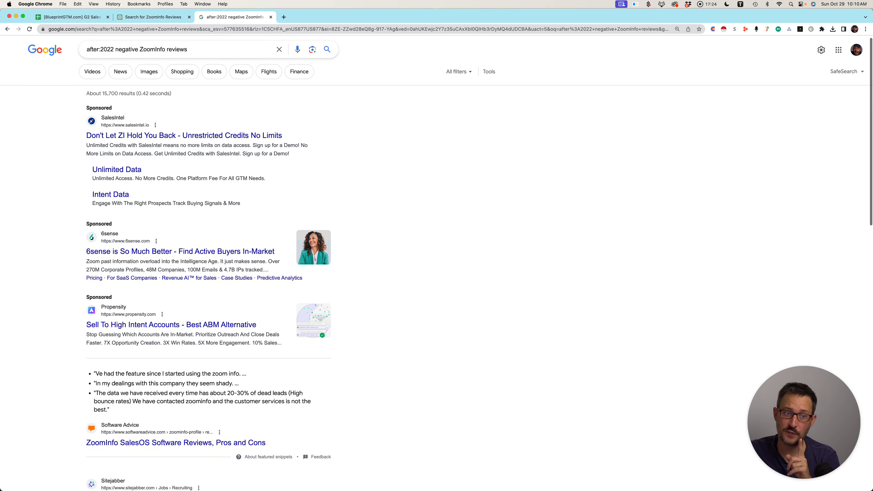
# Replace the Google query with "zoominfo vs. 6sense" and run the search.
pyautogui.click(179, 54)
pyautogui.press('super+a')
pyautogui.write('zo')
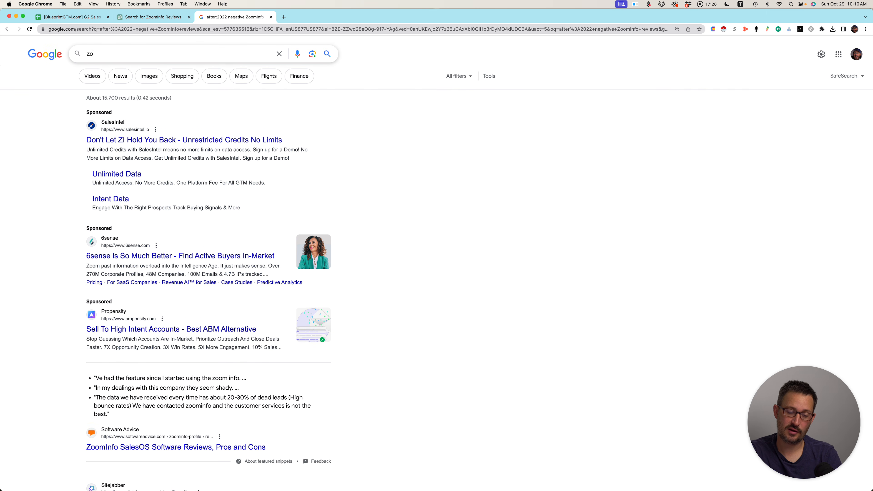
pyautogui.write('ominfo vs. ')
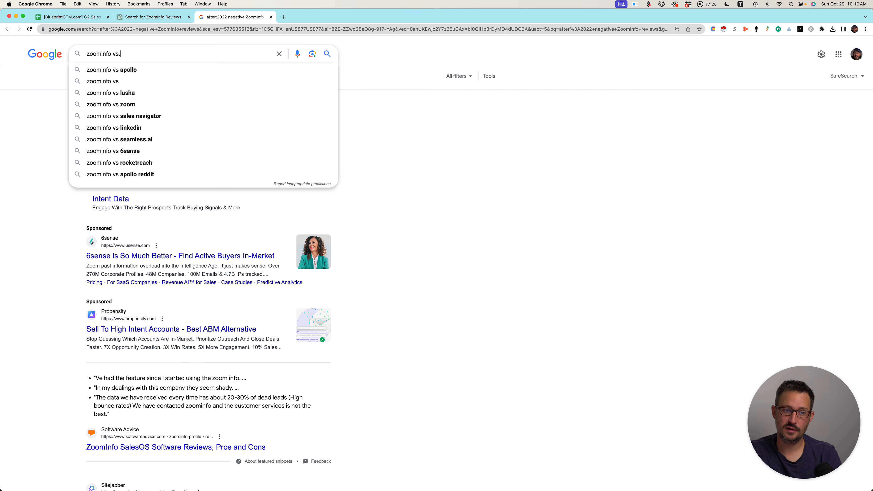
pyautogui.write('6sense')
pyautogui.press('Return')
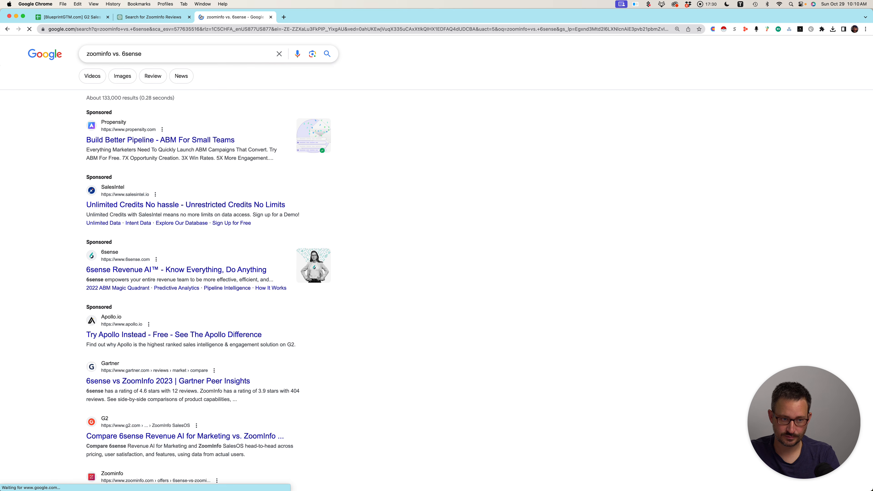
# Open the Gartner and ZoomInfo comparisons of 6sense vs ZoomInfo and 6sense's ZoomInfo vs Full Circle Insights result in background tabs.
pyautogui.scroll(-2, 160, 140)
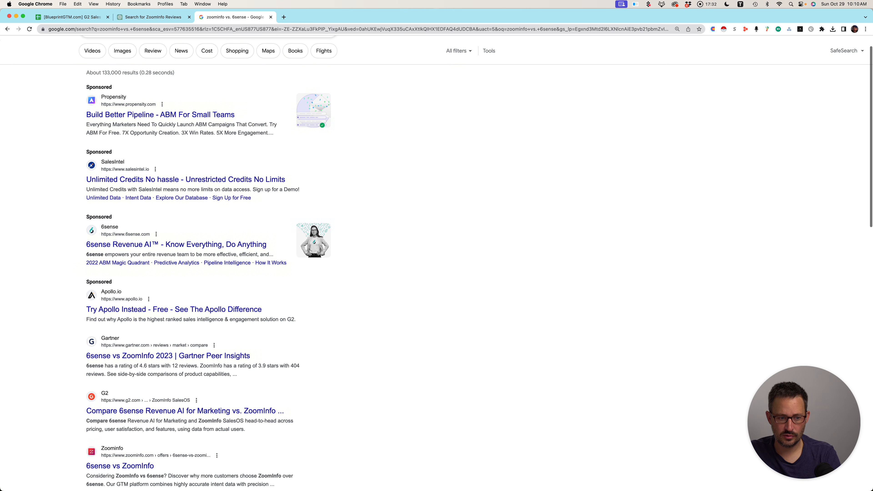
pyautogui.scroll(-1, 168, 340)
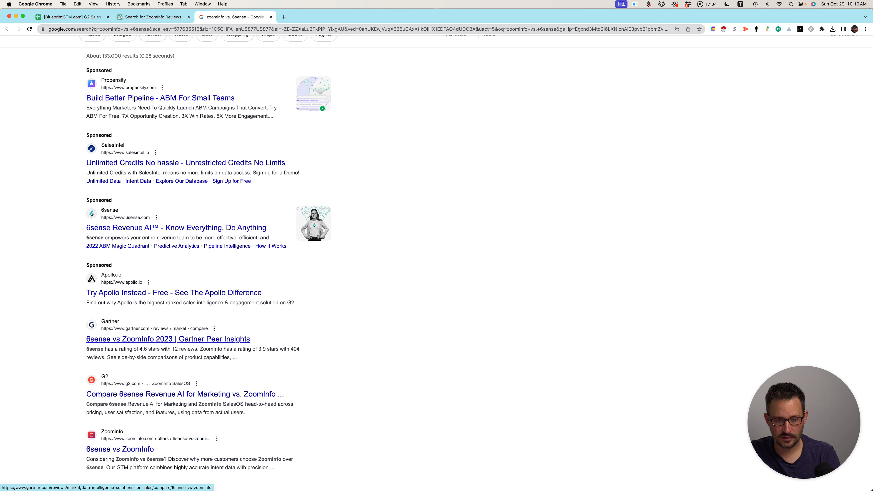
pyautogui.keyDown('super'); pyautogui.click(168, 339); pyautogui.keyUp('super')
pyautogui.scroll(-3, 144, 344)
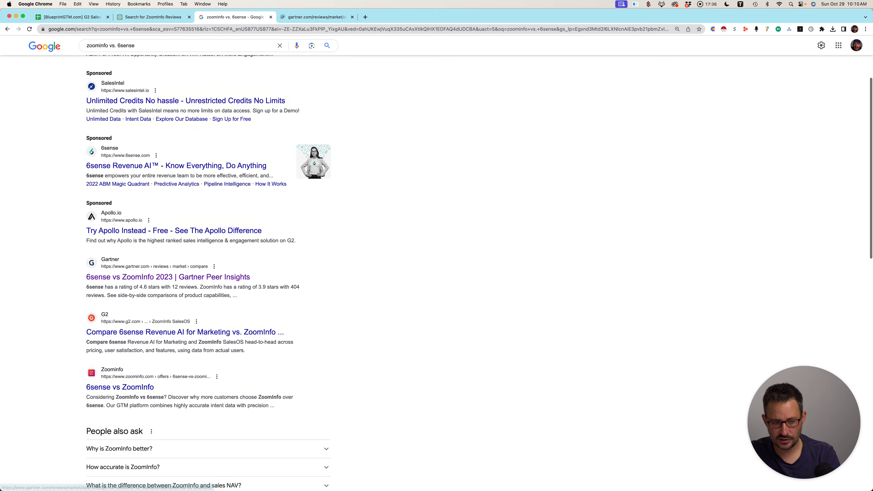
pyautogui.keyDown('super'); pyautogui.click(120, 387); pyautogui.keyUp('super')
pyautogui.scroll(-12, 120, 387)
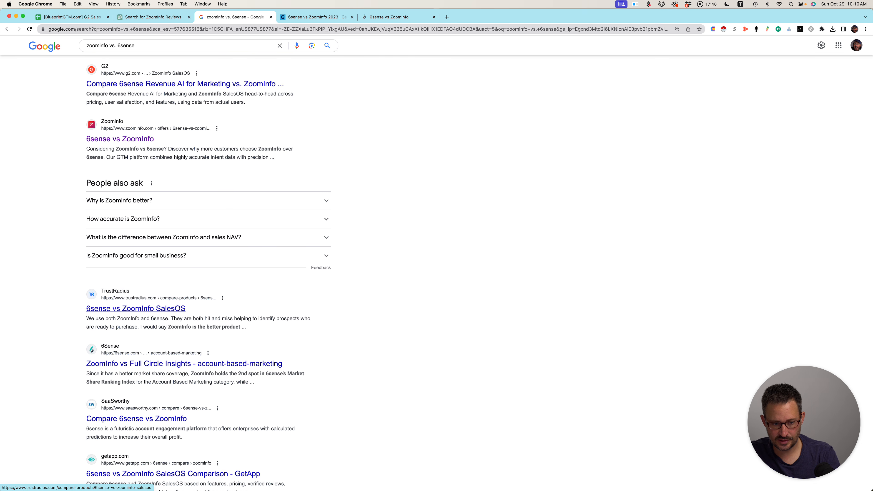
pyautogui.keyDown('super'); pyautogui.click(185, 364); pyautogui.keyUp('super')
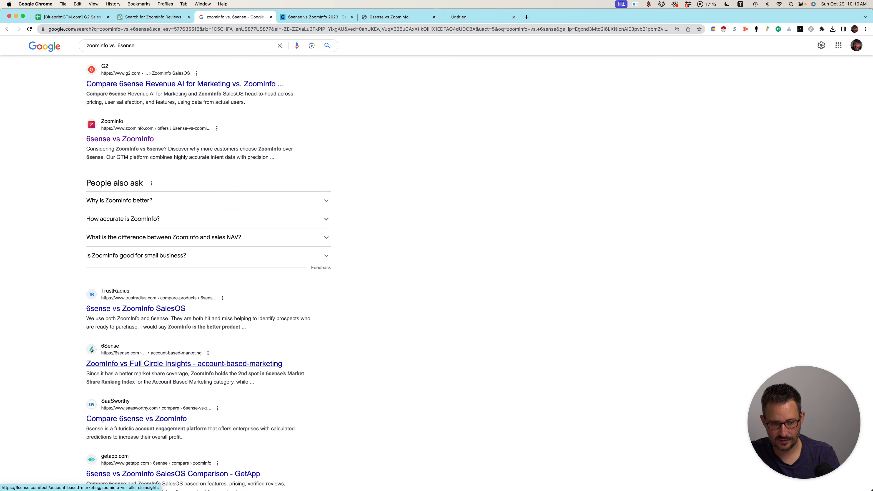
pyautogui.scroll(-4, 172, 350)
# Limit the "zoominfo vs. 6sense" Google search to 6sense's own website with site:6sense.com.
pyautogui.scroll(12, 145, 341)
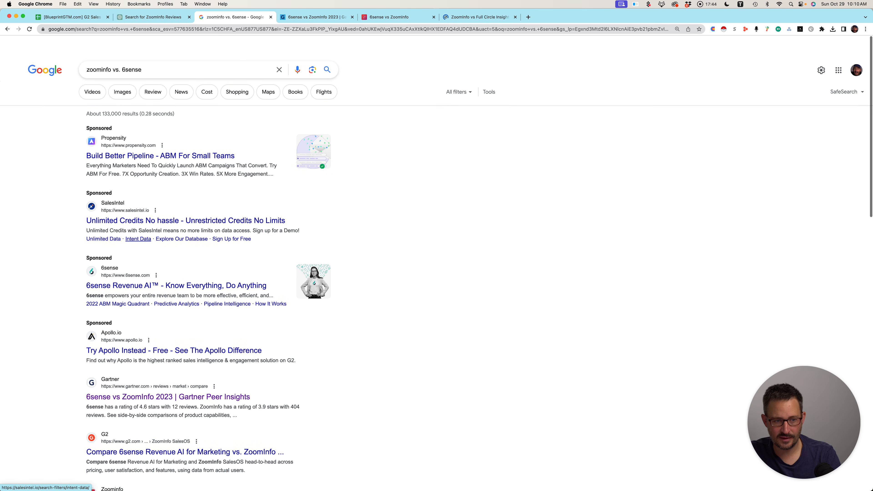
pyautogui.click(165, 53)
pyautogui.write('si')
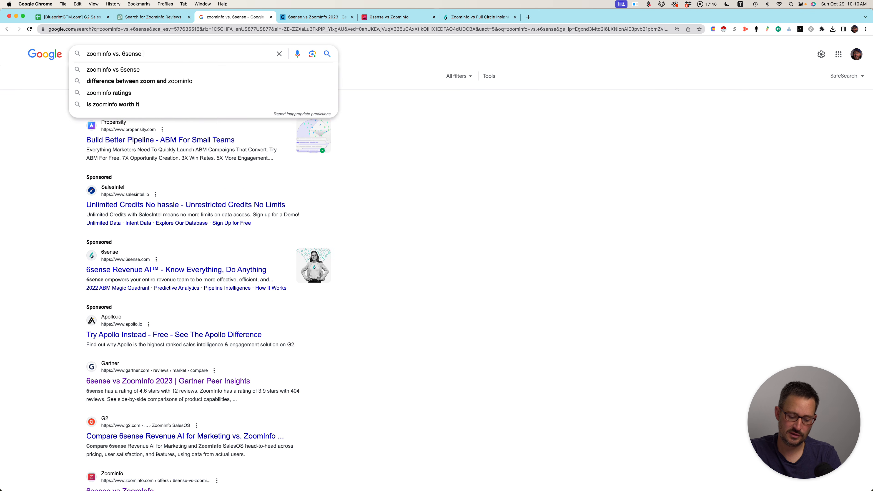
pyautogui.write('te:6s')
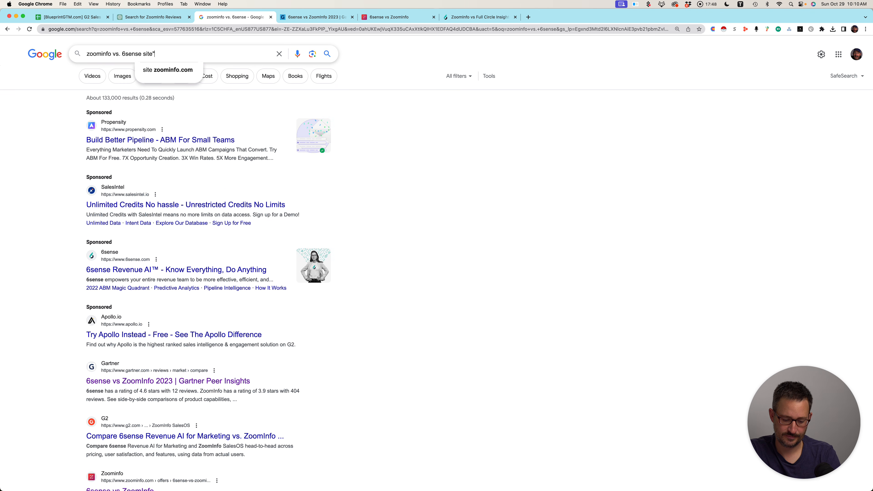
pyautogui.write('ense.com')
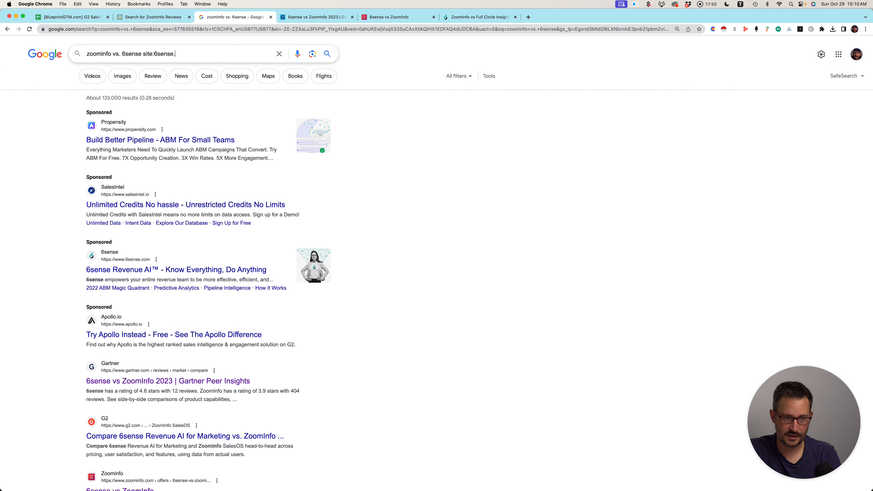
pyautogui.press('Return')
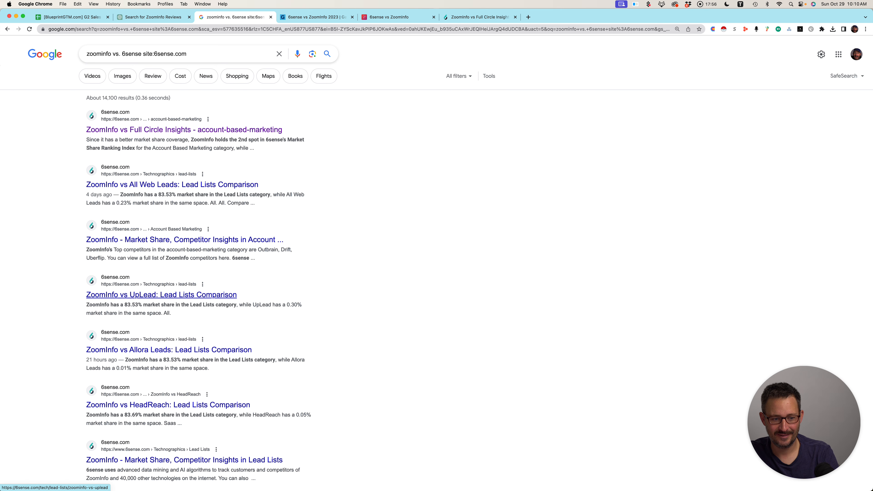
# Open the ZoomInfo vs UpLead and ZoomInfo vs Allora Leads results in background tabs, and switch to the ZoomInfo vs Full Circle Insights page.
pyautogui.keyDown('super'); pyautogui.click(162, 294); pyautogui.keyUp('super')
pyautogui.keyDown('super'); pyautogui.click(168, 349); pyautogui.keyUp('super')
pyautogui.click(479, 17)
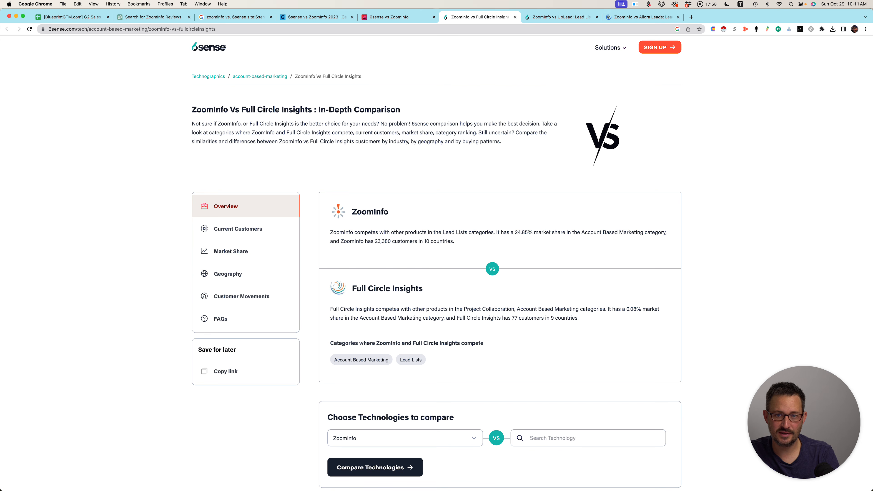
# Look through the ZoomInfo vs Full Circle Insights comparison, from the overview down to the footer and back.
pyautogui.scroll(-15, 436, 263)
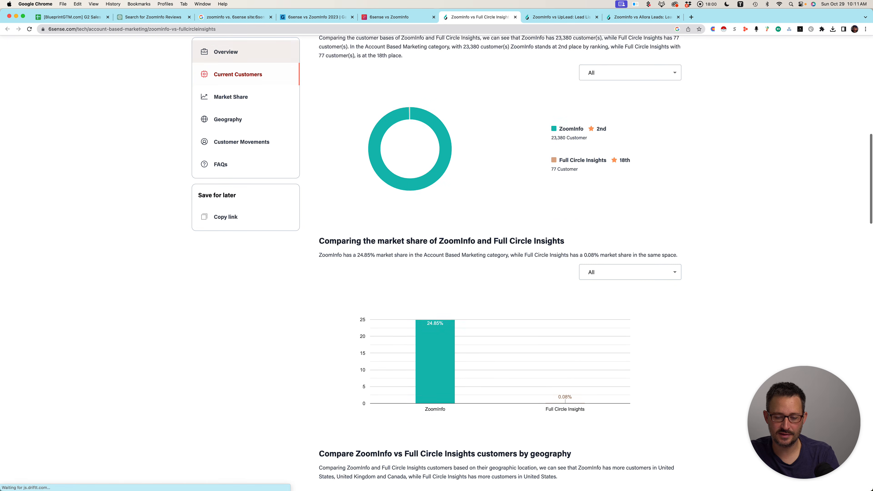
pyautogui.scroll(-20, 437, 263)
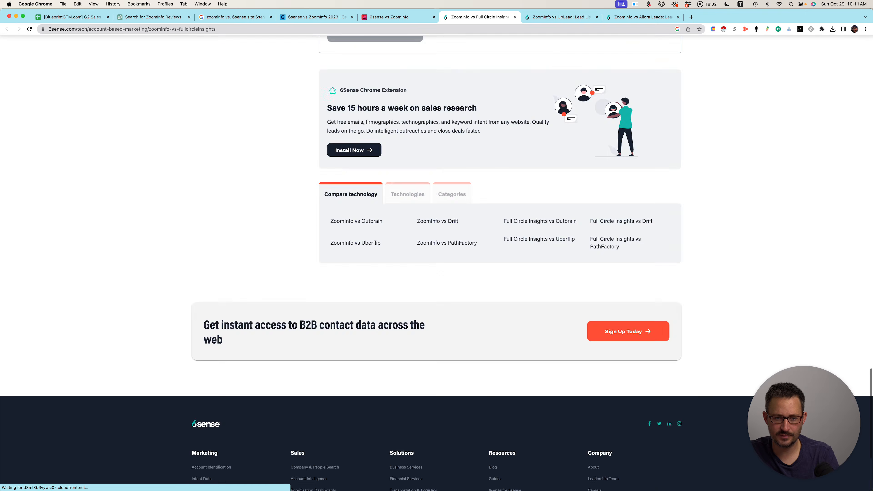
pyautogui.scroll(20, 436, 263)
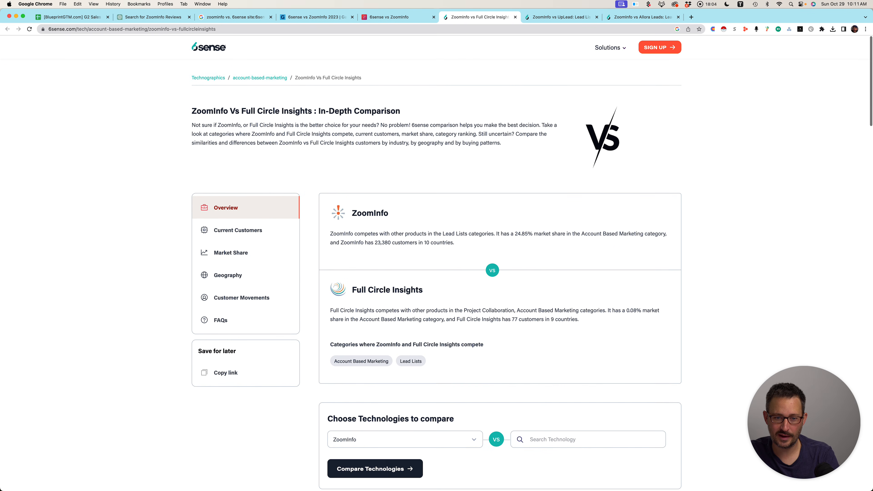
pyautogui.scroll(-3, 437, 263)
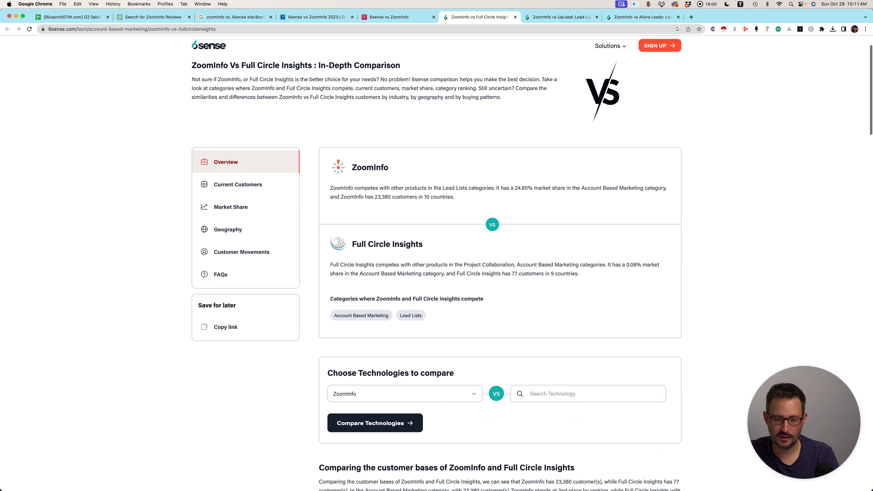
pyautogui.scroll(3, 437, 263)
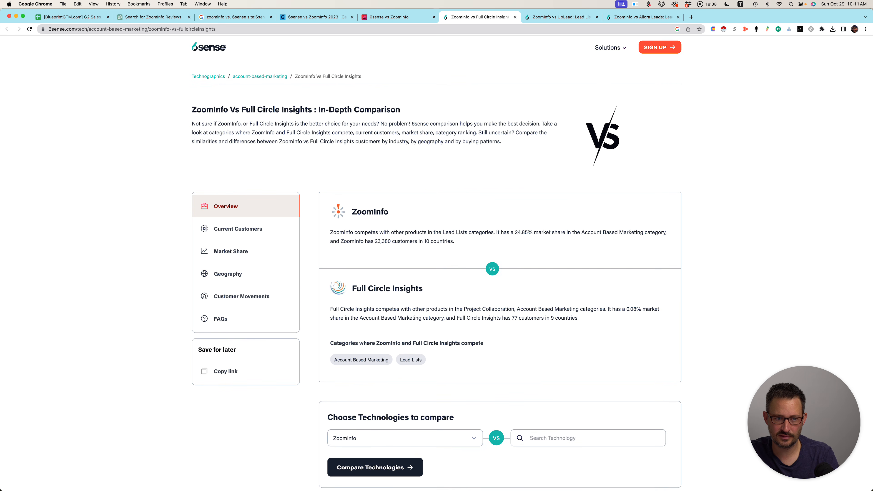
# Open the Account Based Marketing category page and examine its top 5 technologies by market share.
pyautogui.click(361, 359)
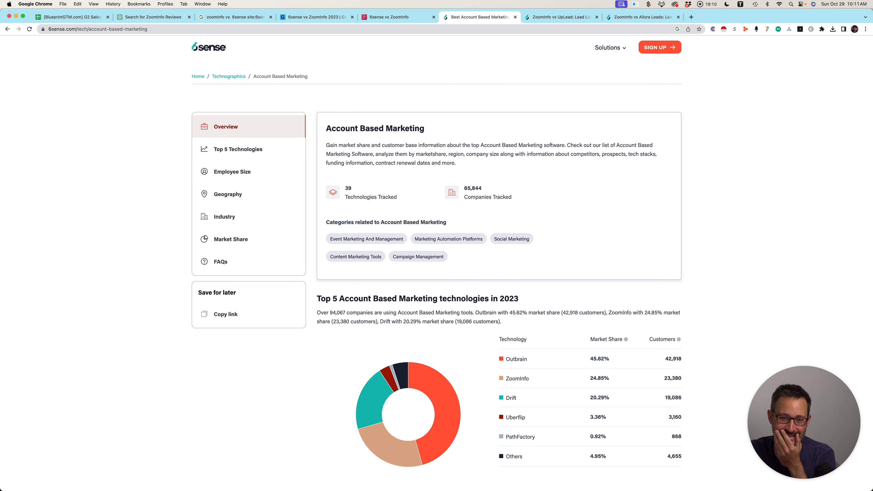
pyautogui.scroll(-2, 437, 263)
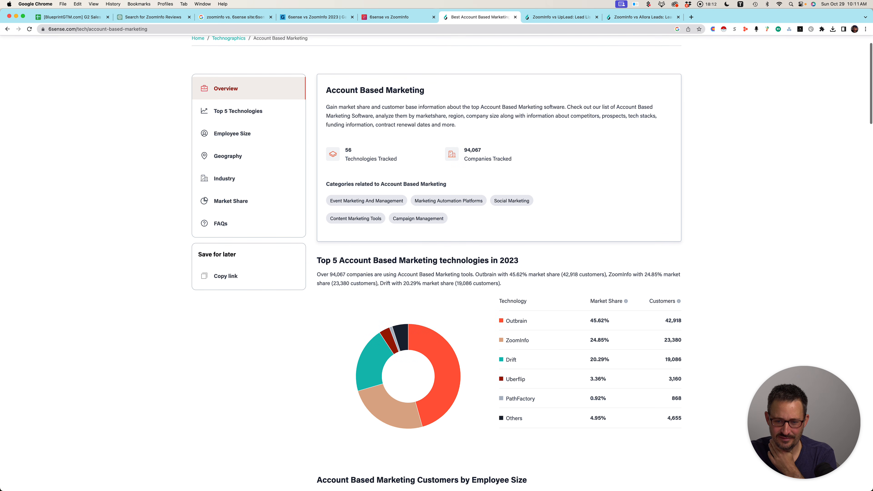
pyautogui.scroll(-1, 437, 263)
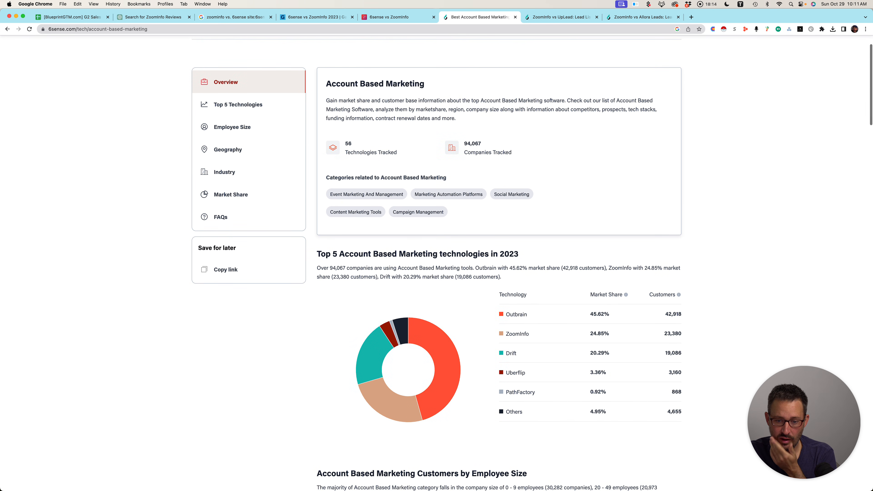
# Look through the rest of the Account Based Marketing page, including customers by employee size, geography and industry, and return to its overview.
pyautogui.scroll(-3, 437, 263)
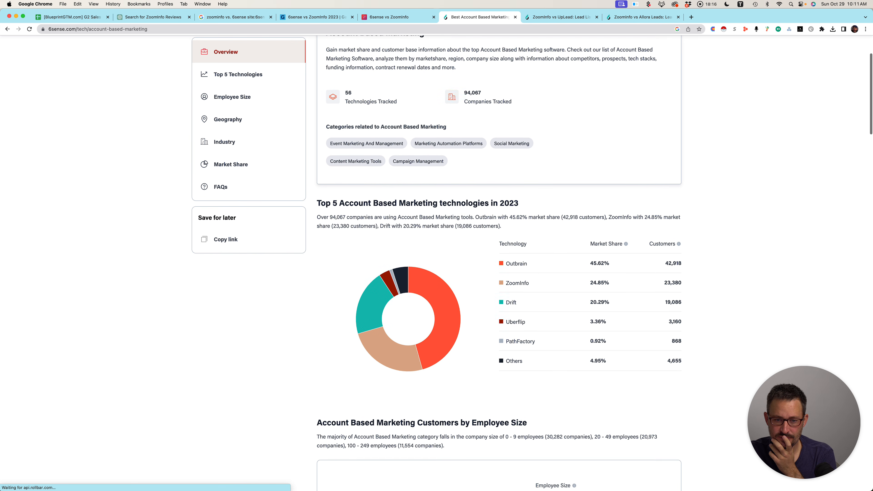
pyautogui.scroll(-15, 437, 263)
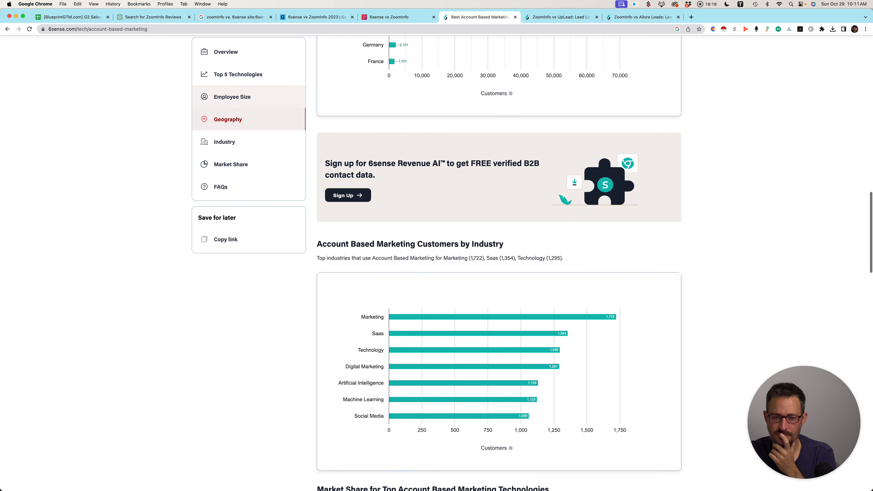
pyautogui.scroll(-20, 437, 263)
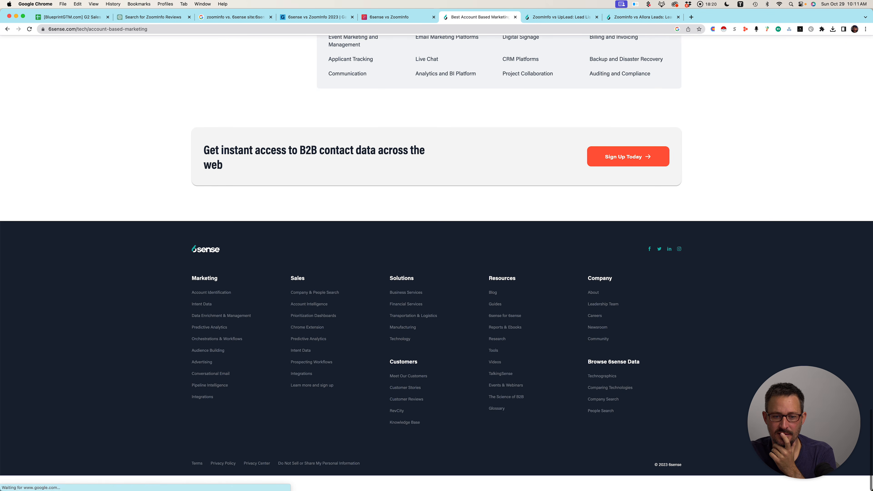
pyautogui.scroll(20, 437, 263)
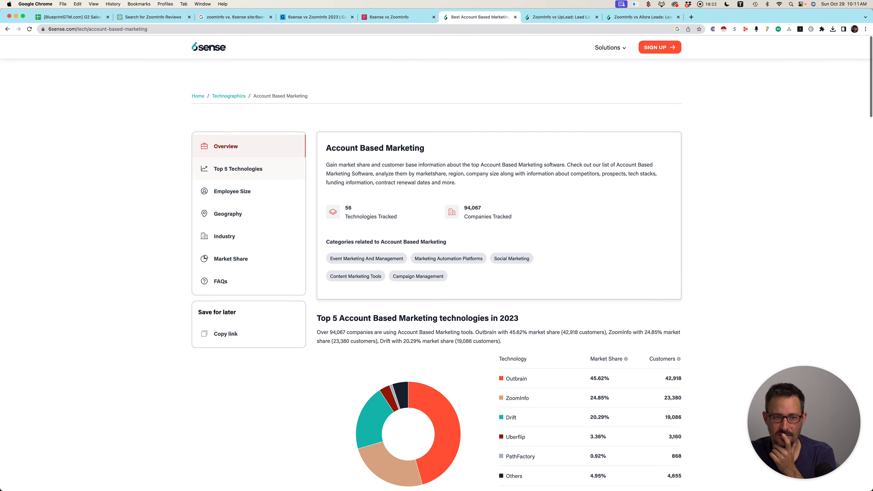
# Go back to 6sense's Technographic Insights page and skim its list of marketing technology categories.
pyautogui.press('super+bracketleft')
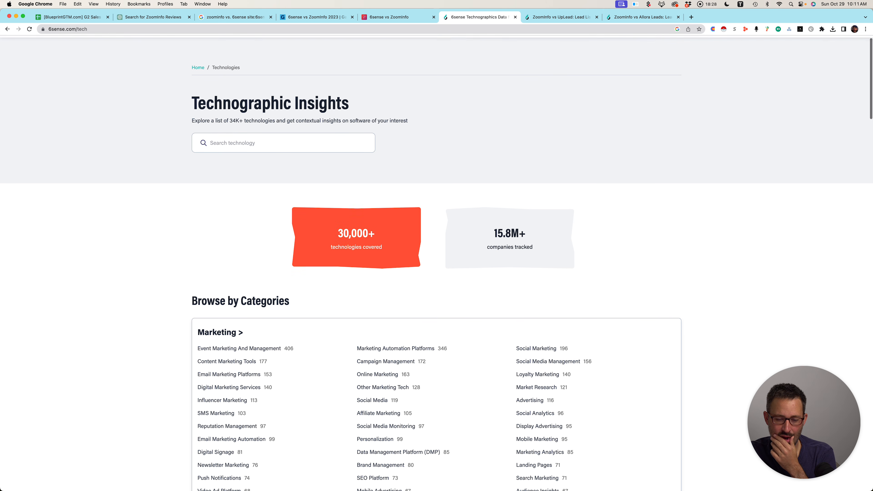
pyautogui.scroll(-5, 436, 264)
pyautogui.scroll(-5, 436, 264)
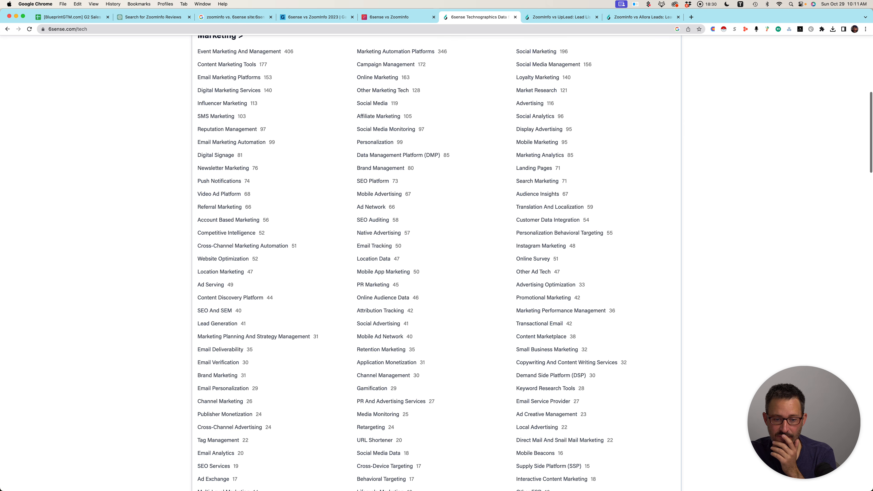
pyautogui.scroll(4, 436, 264)
pyautogui.scroll(5, 436, 264)
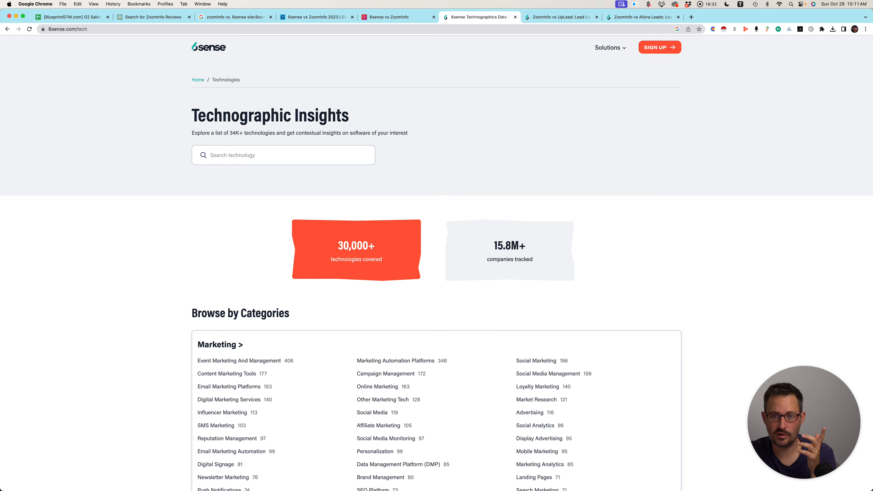
# View the ZoomInfo vs UpLead comparison page, and look over the overview of the ZoomInfo vs Allora Leads page.
pyautogui.hotkey('ctrl', 'Tab')
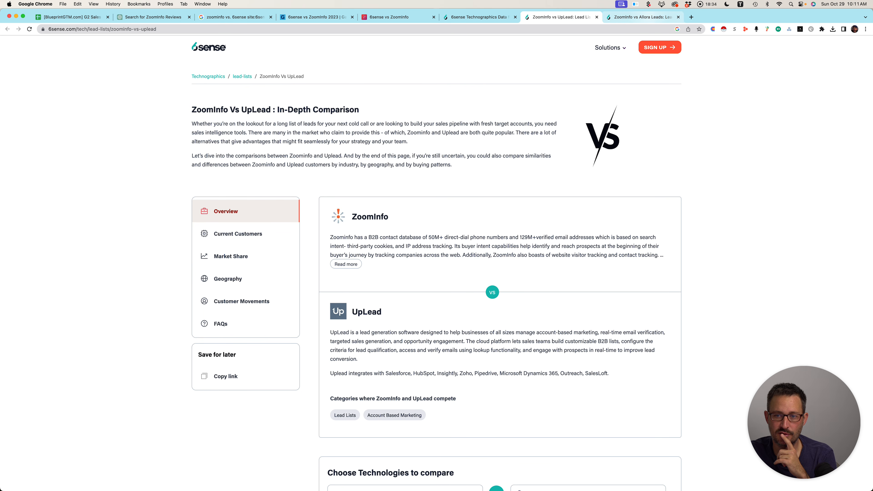
pyautogui.hotkey('ctrl', 'Tab')
pyautogui.scroll(-3, 437, 264)
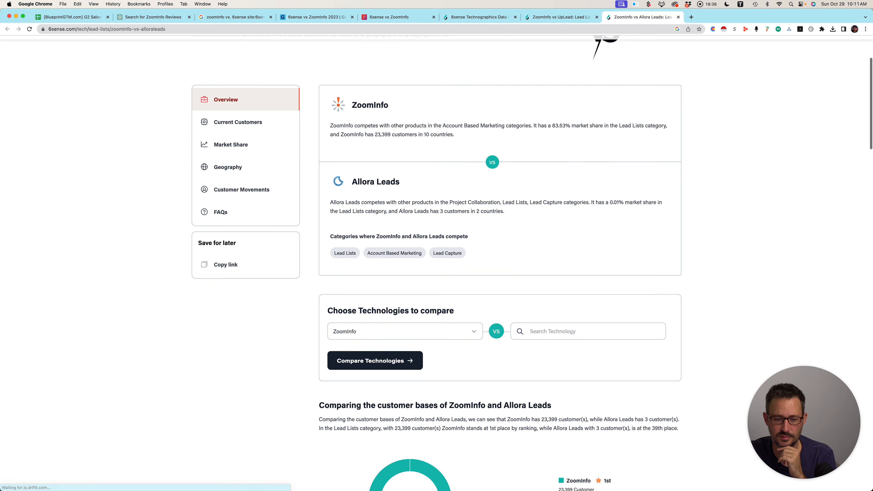
# Review ZoomInfo's own 6sense comparison page, from the G2 rating table through the feature claims to the customer reviews.
pyautogui.press('super+5')
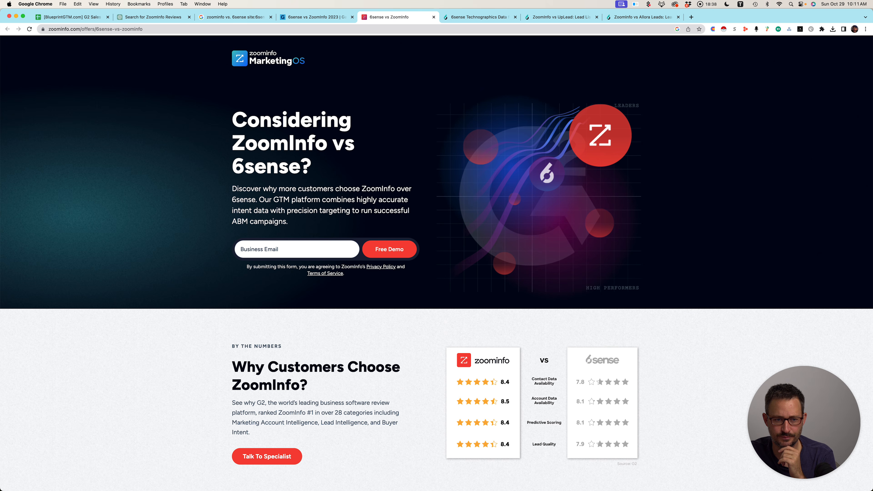
pyautogui.scroll(-1, 437, 264)
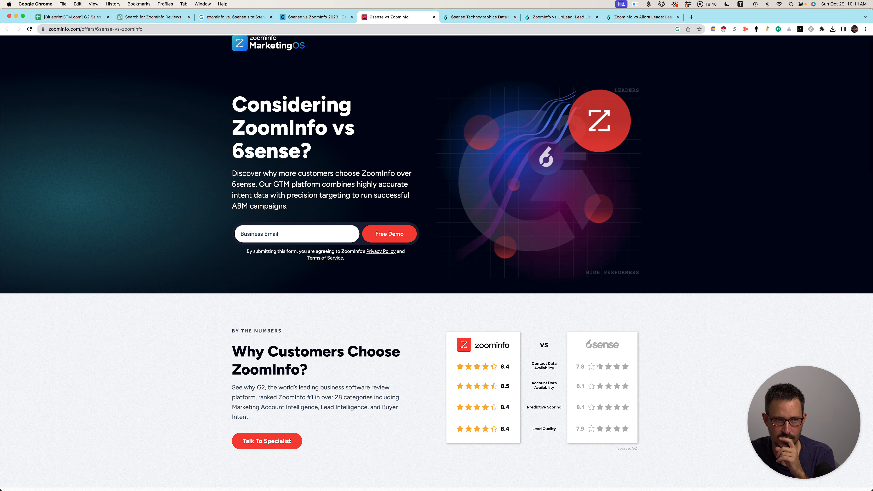
pyautogui.scroll(-15, 437, 261)
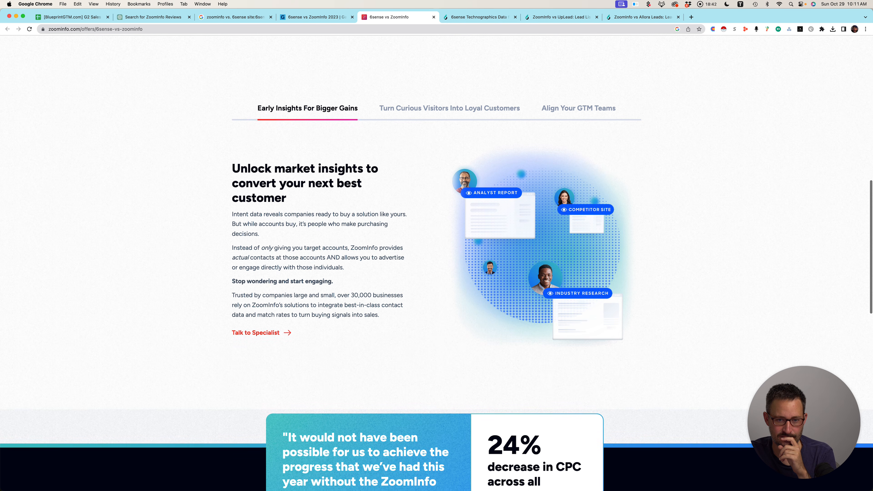
pyautogui.scroll(-15, 437, 264)
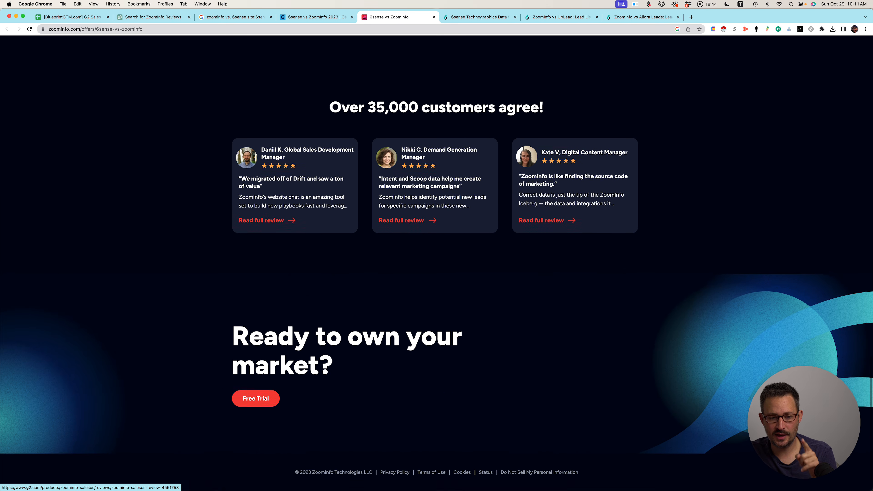
pyautogui.scroll(20, 436, 264)
pyautogui.scroll(-5, 437, 264)
pyautogui.scroll(-3, 437, 263)
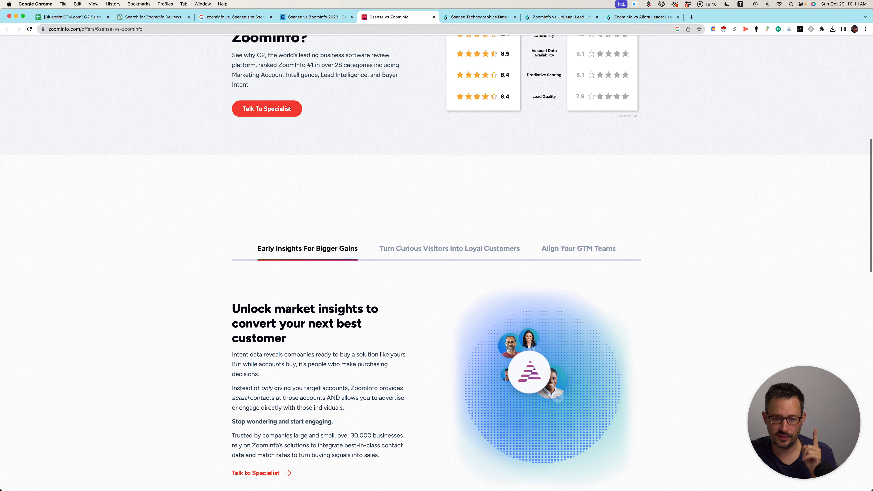
pyautogui.scroll(-3, 437, 264)
pyautogui.scroll(-5, 437, 263)
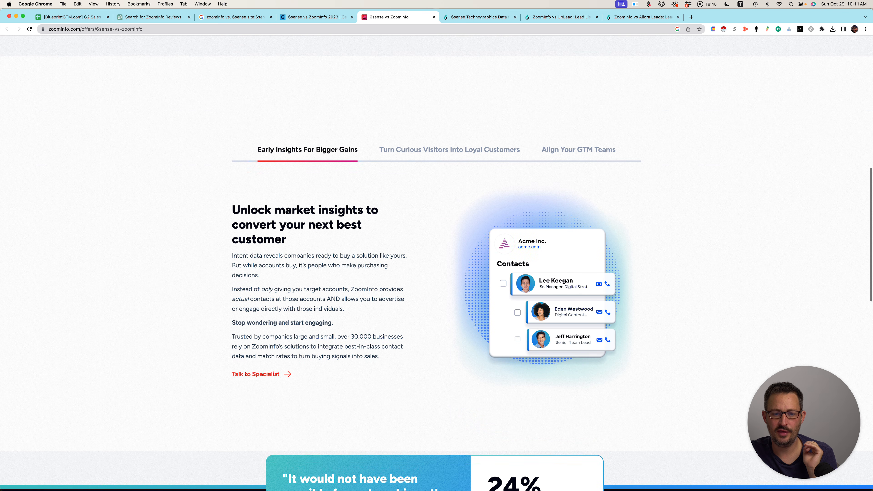
# Return to the ChatGPT review search conversation, start a new GPT-4 chat, and hide the chat history sidebar.
pyautogui.click(236, 17)
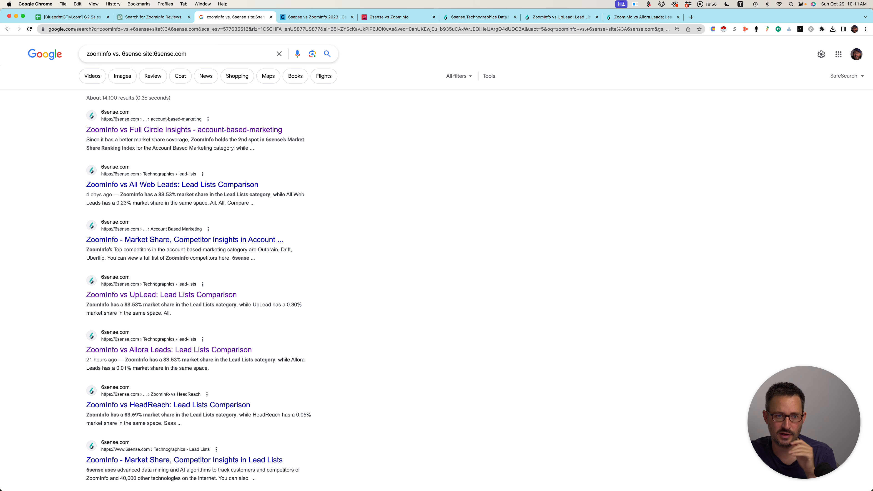
pyautogui.click(154, 17)
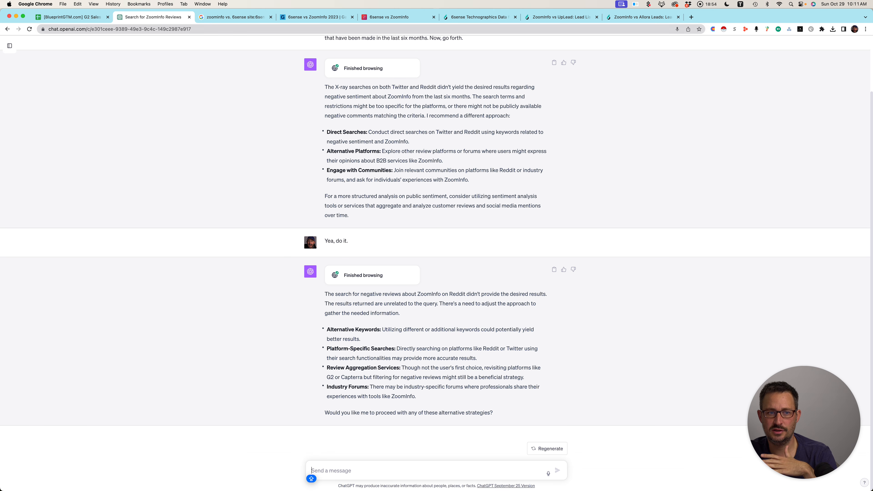
pyautogui.scroll(2, 437, 263)
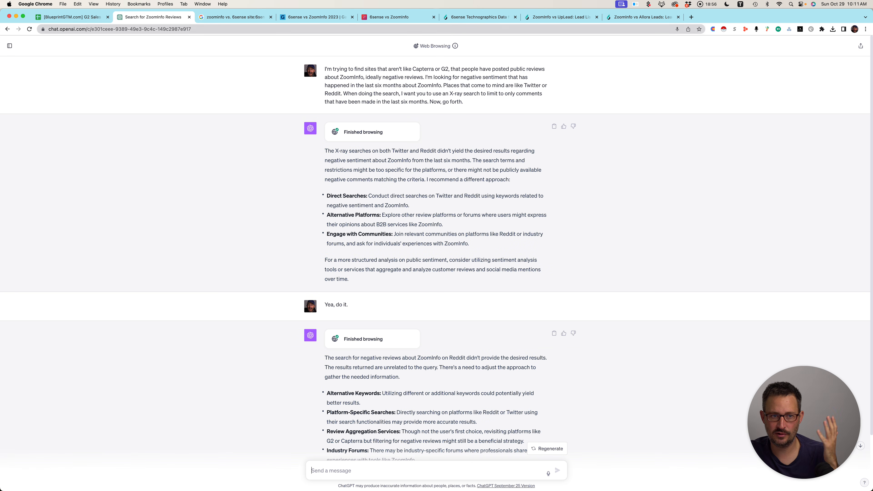
pyautogui.press('capslock')
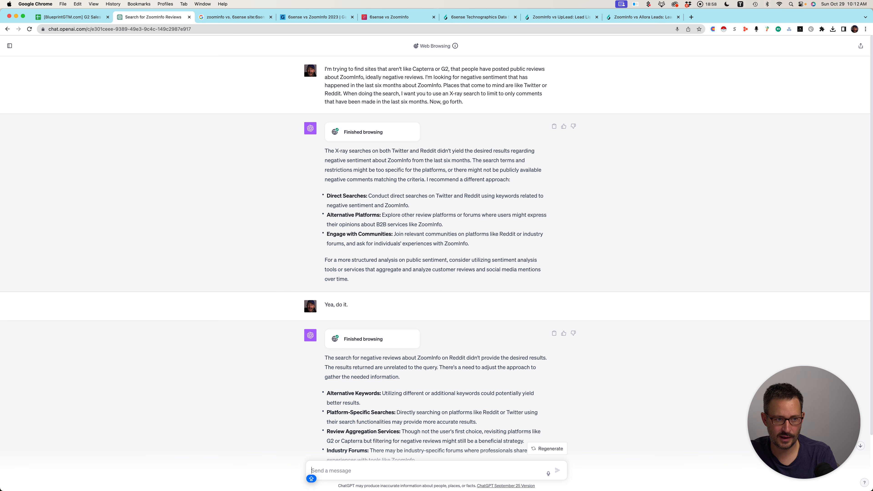
pyautogui.press('capslock')
pyautogui.press('super+shift+s')
pyautogui.press('super+shift+o')
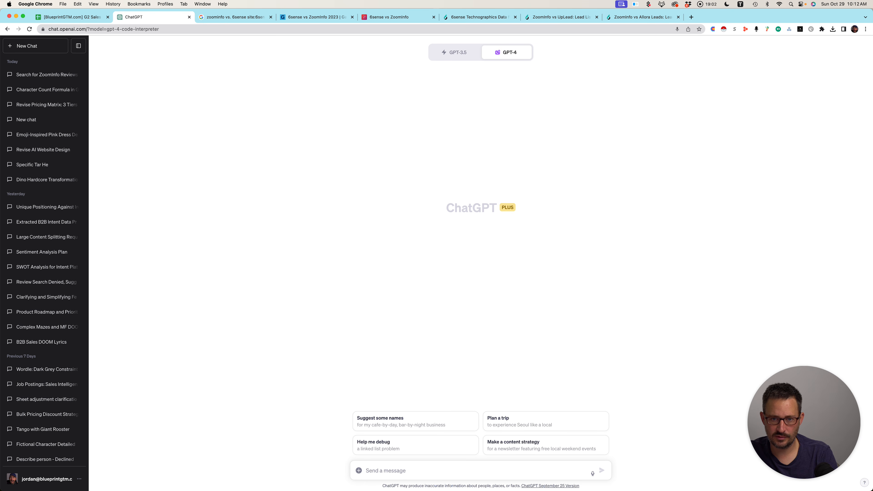
pyautogui.press('super+shift+s')
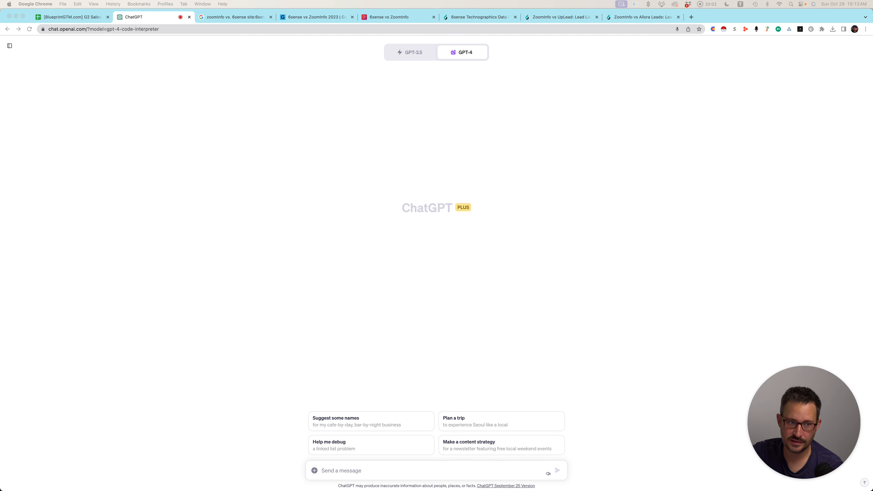
# Go to the G2 Sales Intelligence Reviews spreadsheet and check the column headers in its first row, including the count column.
pyautogui.click(72, 17)
pyautogui.scroll(2, 210, 120)
pyautogui.click(211, 120)
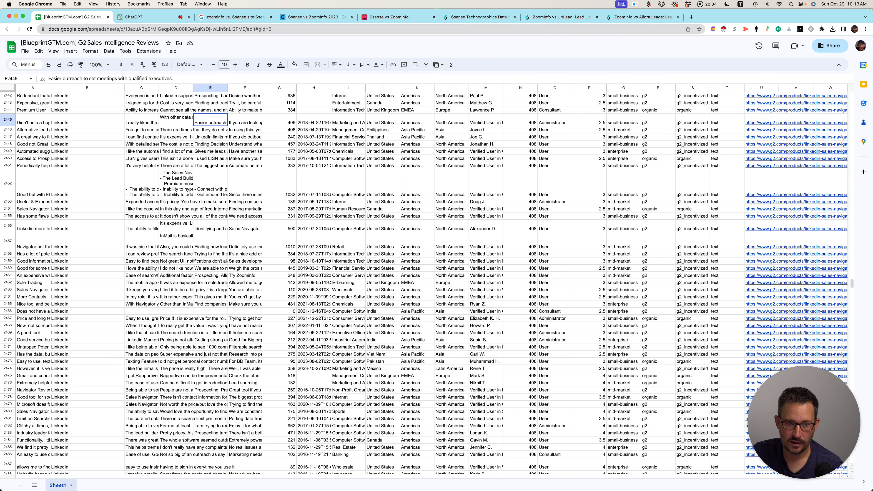
pyautogui.press('Up')
pyautogui.press('Up')
pyautogui.press('Up')
pyautogui.press('Up')
pyautogui.press('Up')
pyautogui.press('Up')
pyautogui.press('Up')
pyautogui.press('Up')
pyautogui.press('Up')
pyautogui.press('Up')
pyautogui.press('Up')
pyautogui.press('Up')
pyautogui.press('Up')
pyautogui.press('Up')
pyautogui.press('Up')
pyautogui.press('Up')
pyautogui.press('Up')
pyautogui.press('Up')
pyautogui.press('Up')
pyautogui.press('Up')
pyautogui.press('Right')
pyautogui.press('Right')
pyautogui.press('Right')
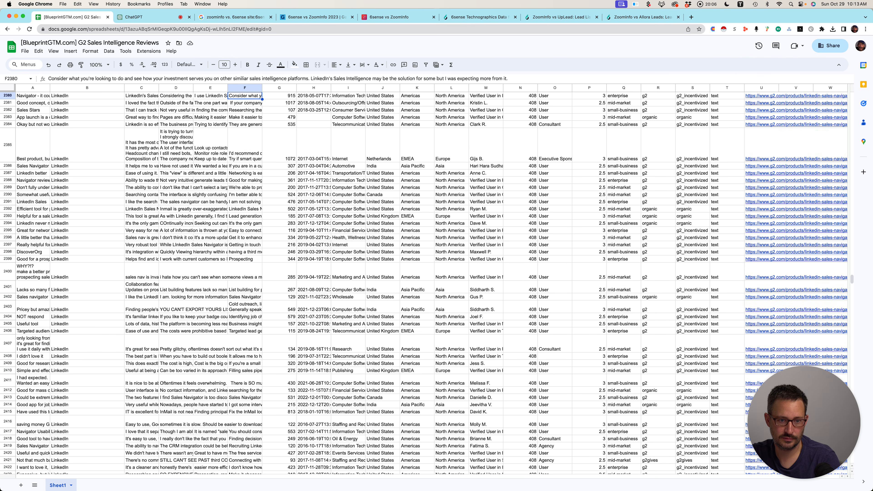
pyautogui.press('super+Up')
pyautogui.press('Left')
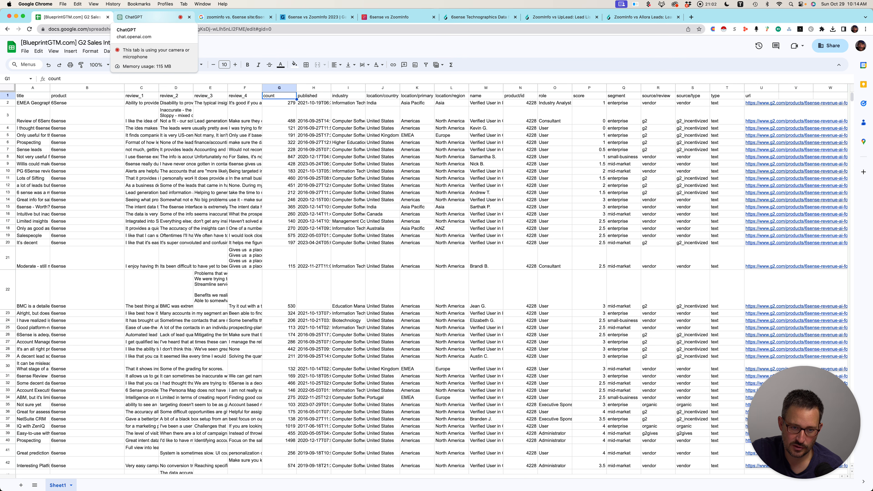
# Ask ChatGPT to filter the negative reviews to ZoomInfo (column B), published in the last six months (column H), with the highest counts (column G).
pyautogui.click(151, 17)
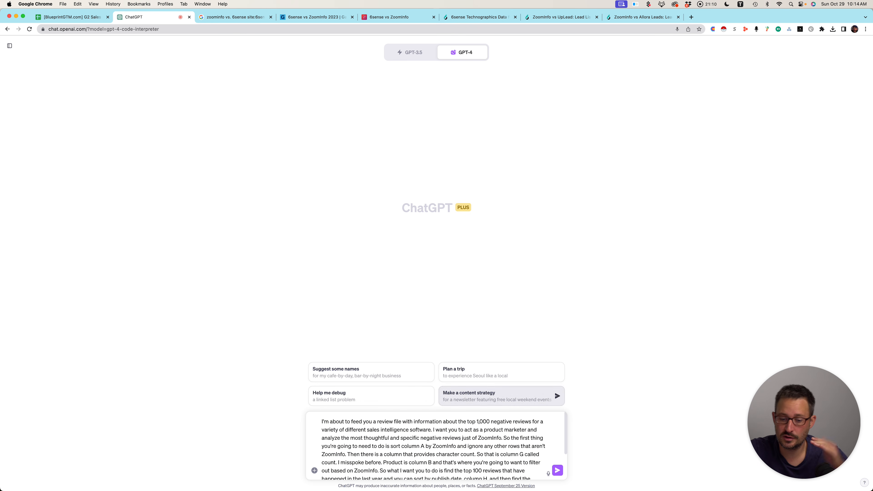
pyautogui.press('Return')
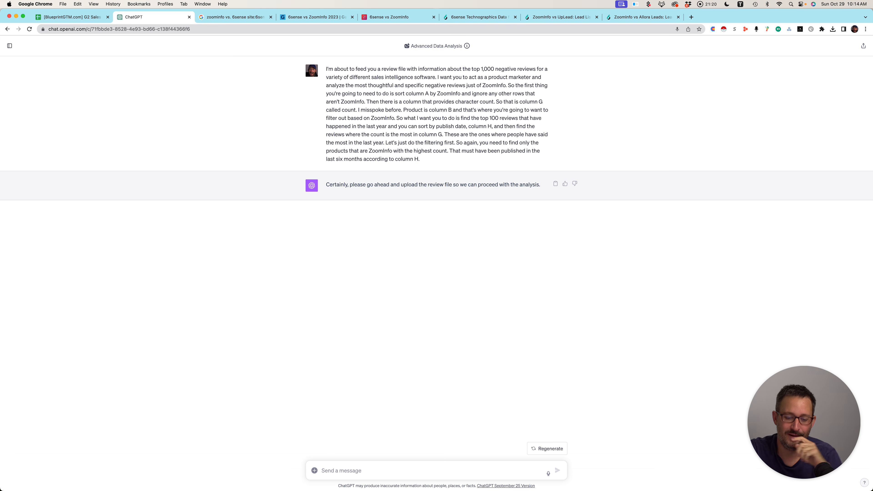
pyautogui.press('capslock')
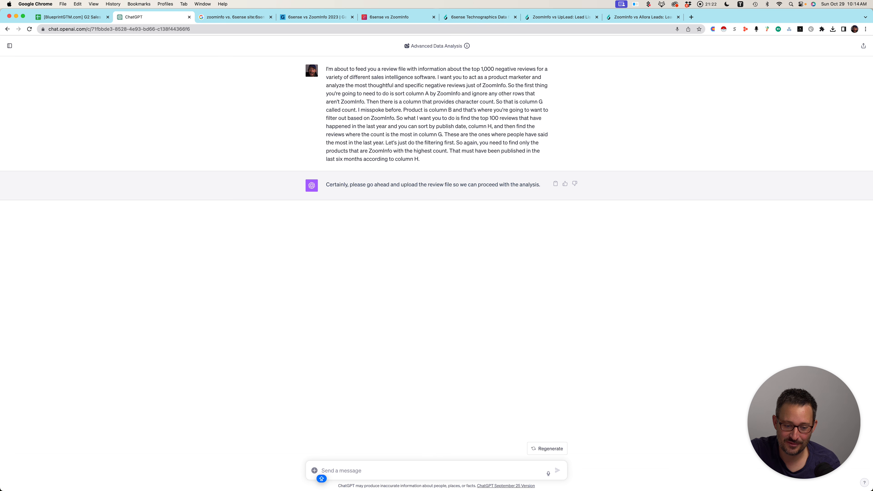
# Attach the file "[BlueprintGTM.com] G2 Sales Intelligence Reviews - Sheet1.csv" from Downloads to the chat message.
pyautogui.click(314, 471)
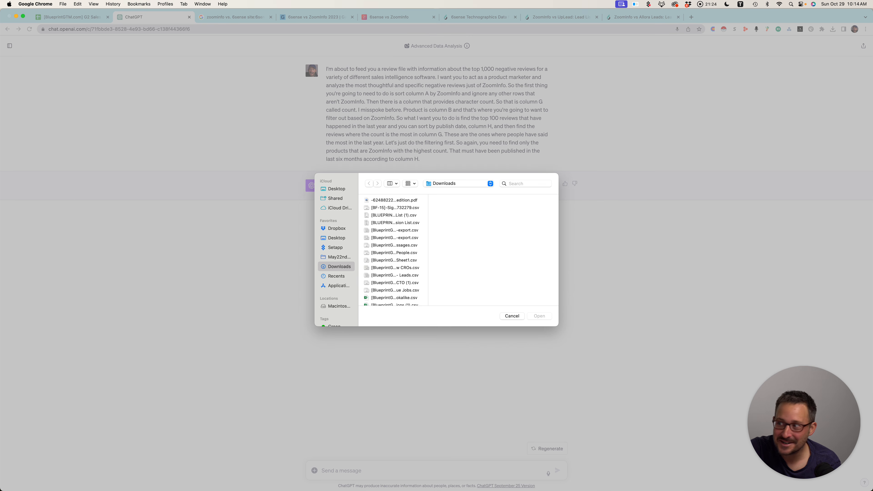
pyautogui.moveTo(872, 109); pyautogui.dragTo(488, 242)
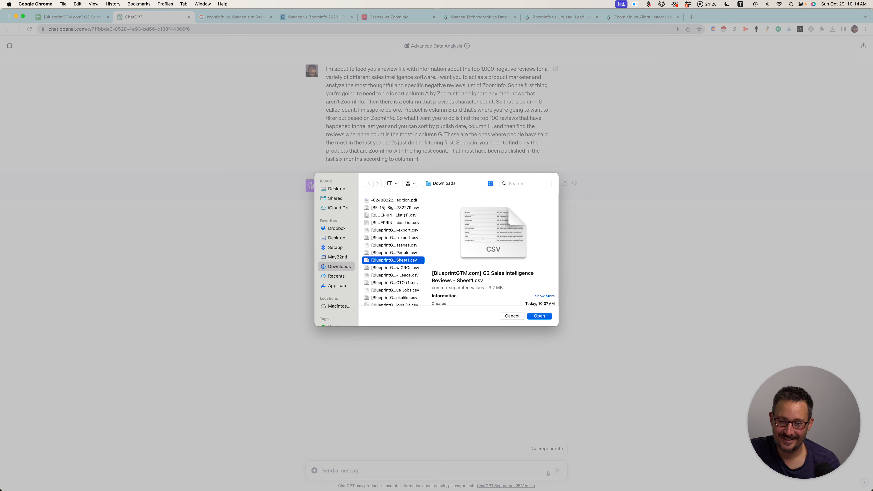
pyautogui.press('Return')
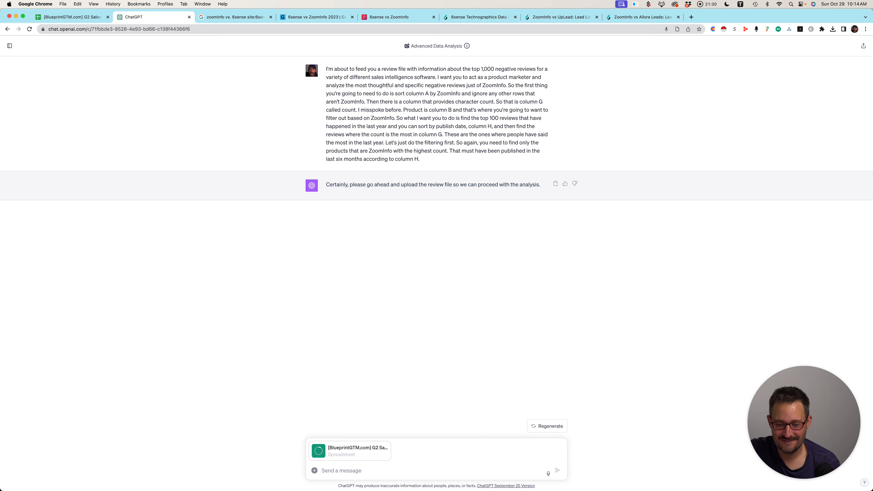
# Send the attached reviews spreadsheet with the message "If you insist" so that the filtering analysis runs.
pyautogui.write('iF YOU')
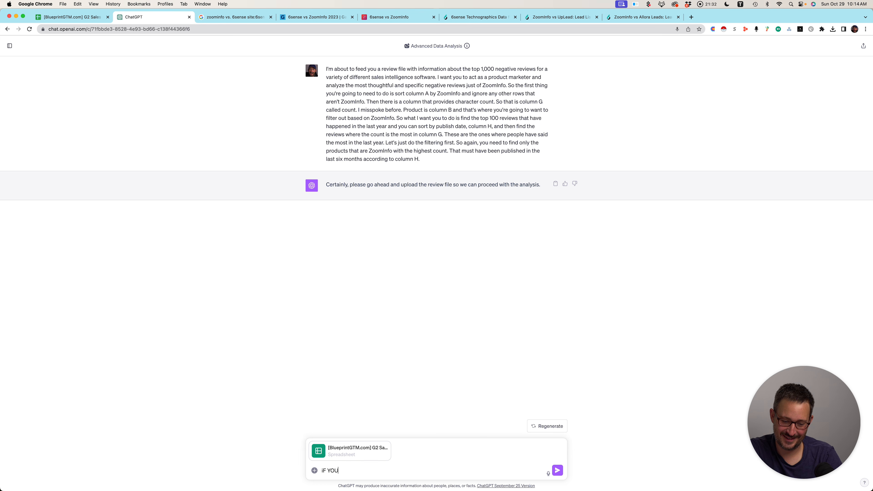
pyautogui.press('super+a')
pyautogui.write('If uou')
pyautogui.press('BackSpace')
pyautogui.press('BackSpace')
pyautogui.write('ou insist.')
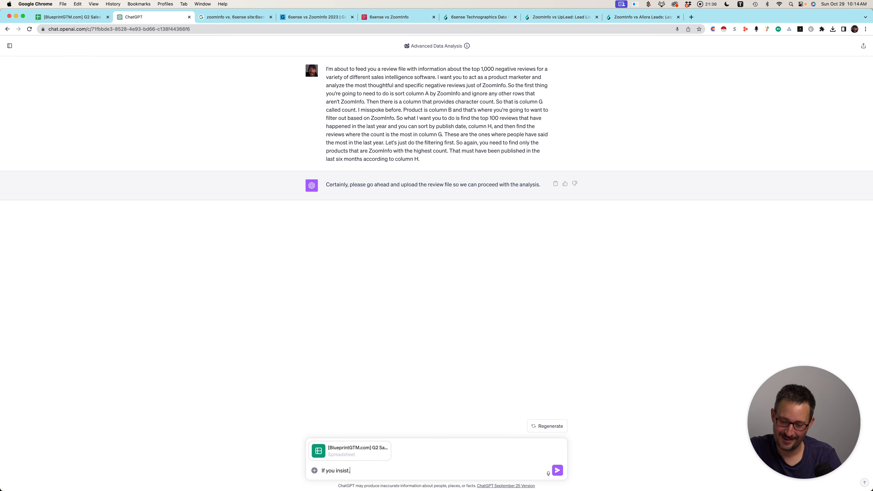
pyautogui.press('Return')
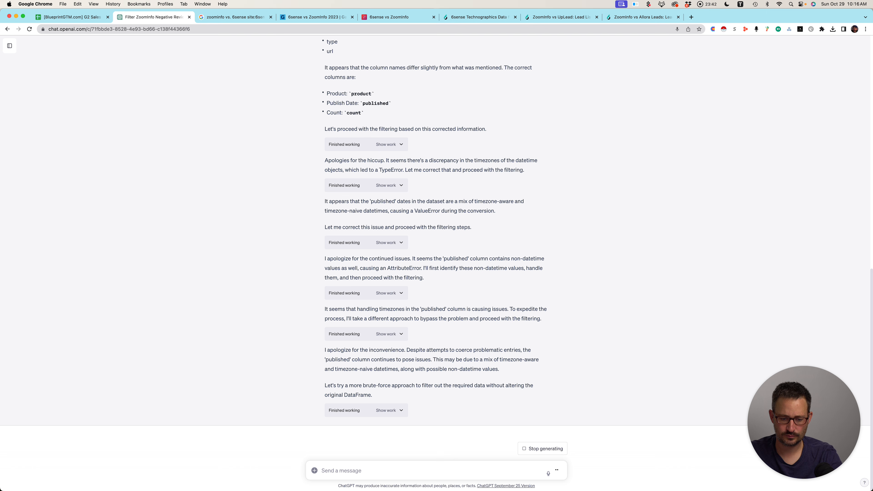
pyautogui.write('Okay give up on the')
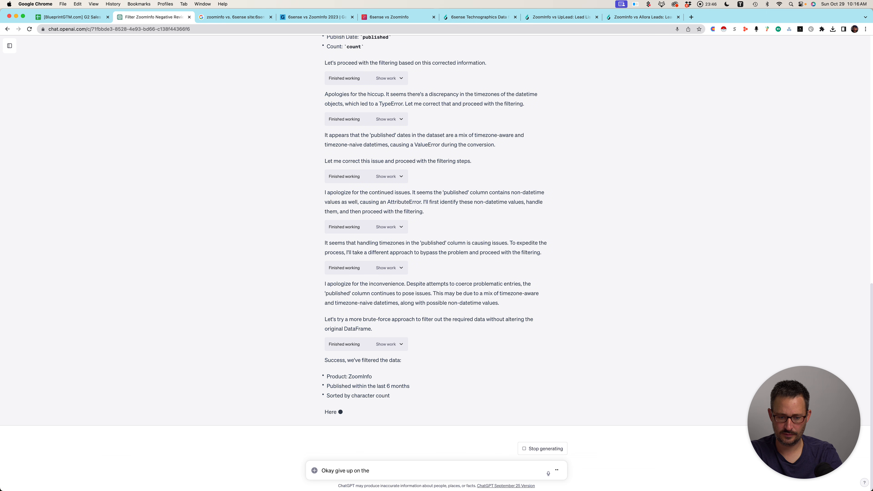
pyautogui.press('super+a')
pyautogui.press('BackSpace')
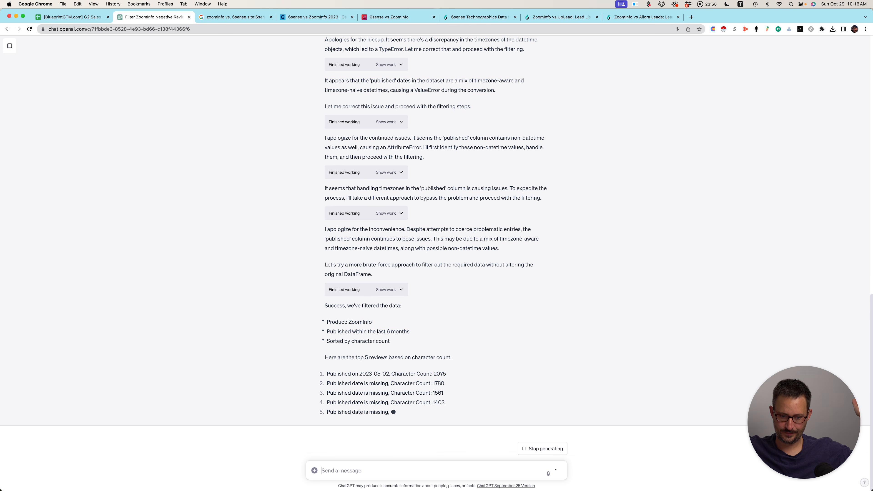
pyautogui.write('S')
pyautogui.press('BackSpace')
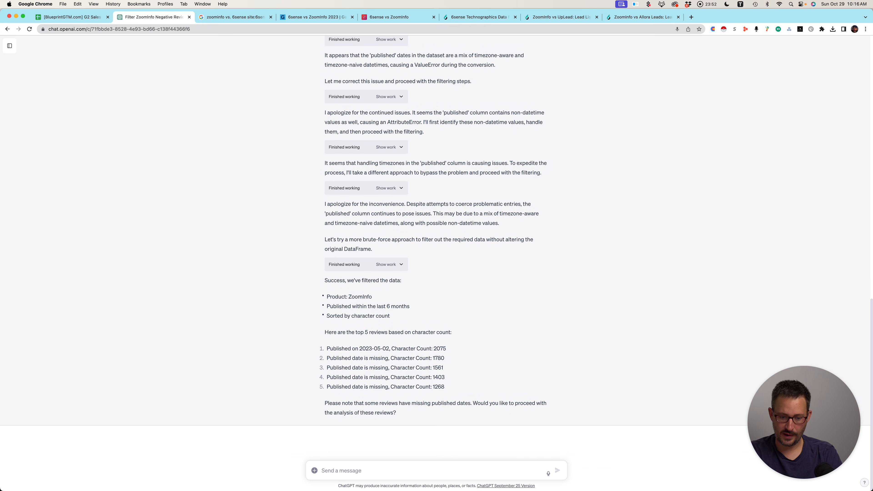
pyautogui.press('capslock')
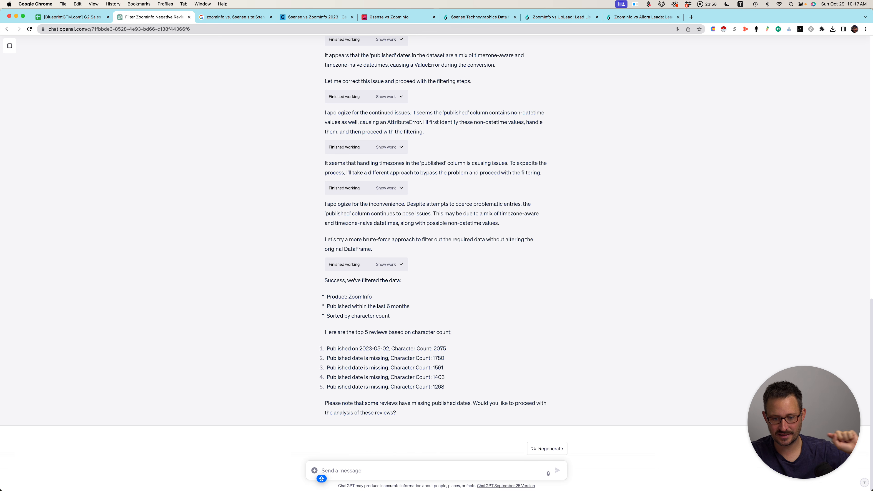
pyautogui.press('capslock')
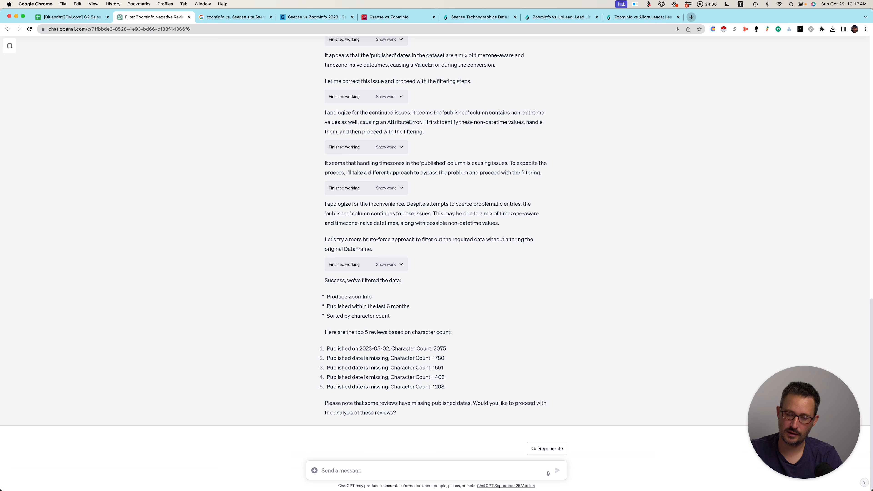
# Search Google in a new tab for "max character count chatgpt gpt4".
pyautogui.click(691, 16)
pyautogui.write('what')
pyautogui.press('super+a')
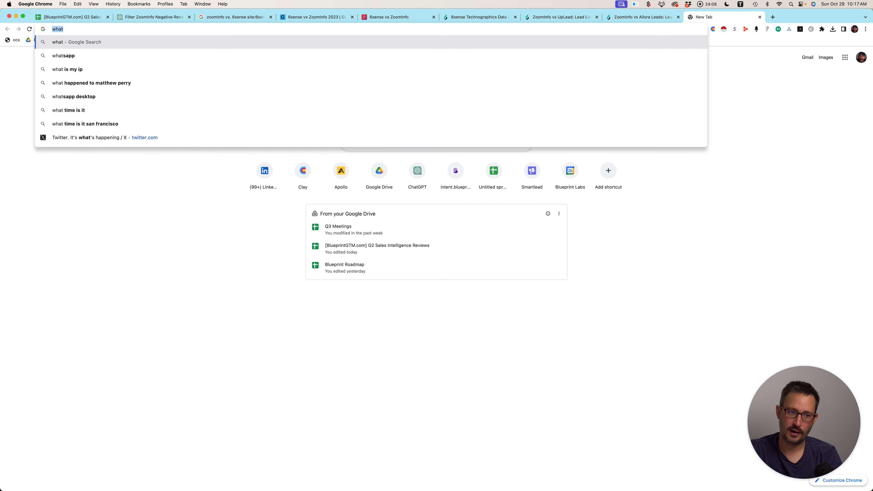
pyautogui.write('max character count ')
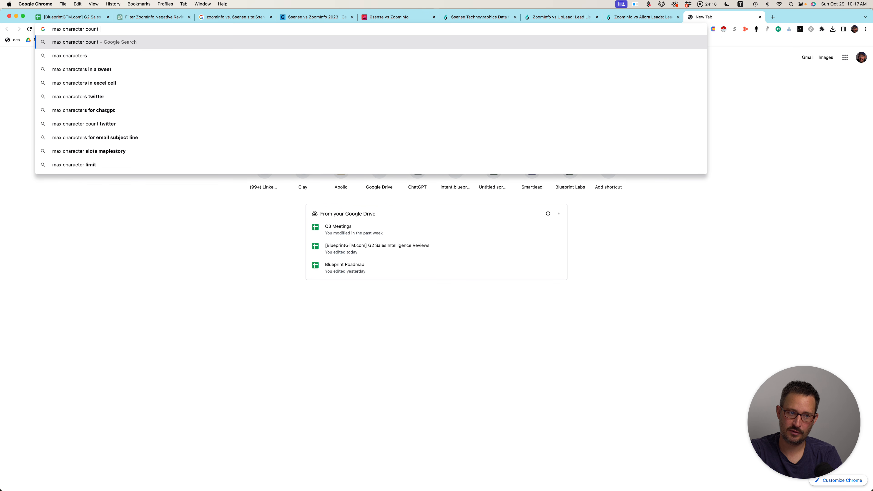
pyautogui.write('chatgpt gpot')
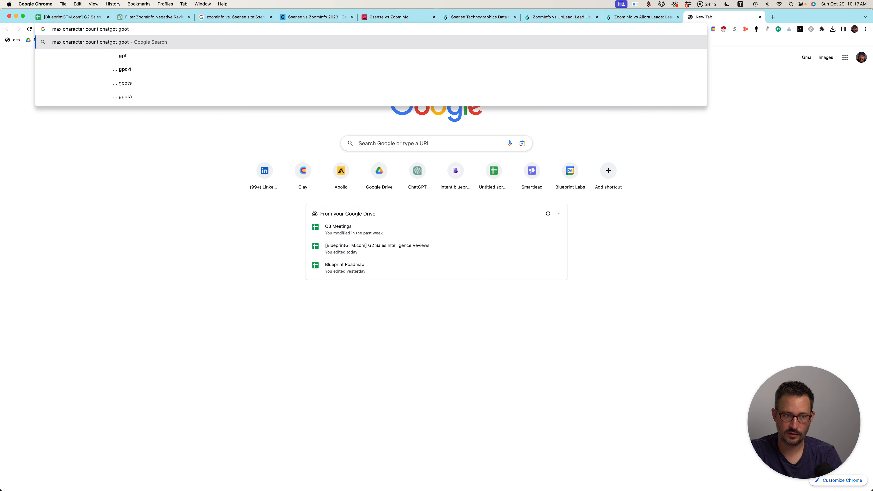
pyautogui.press('BackSpace')
pyautogui.press('BackSpace')
pyautogui.write('t4')
pyautogui.press('Return')
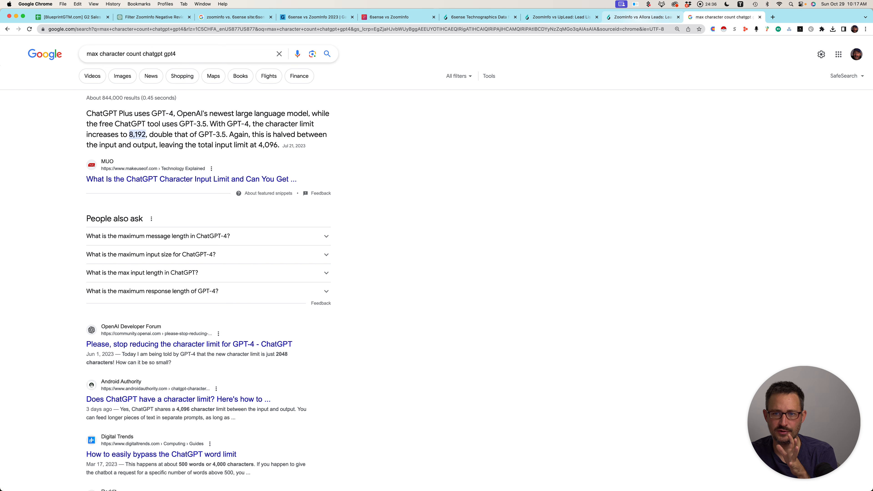
# Ask ChatGPT "Bring in the raw text of the reviews, ONE BY ONE. Then ask me to continue each time." and draft "Now the next one".
pyautogui.click(642, 16)
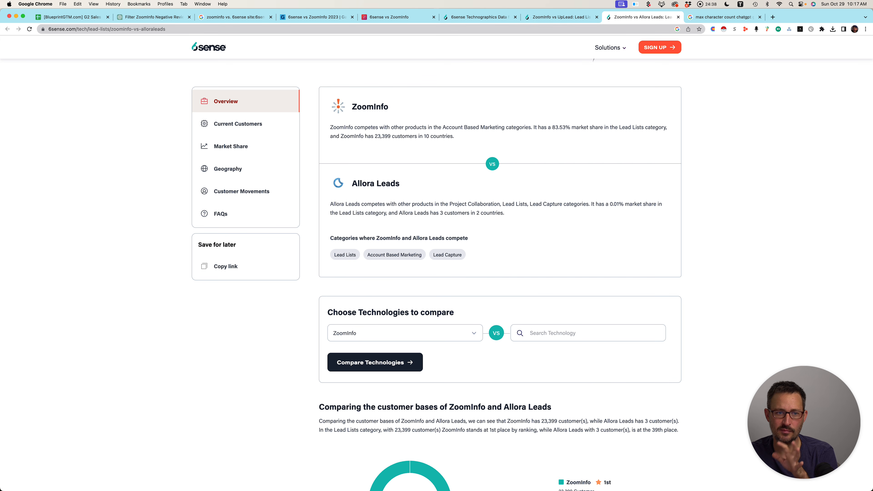
pyautogui.click(153, 17)
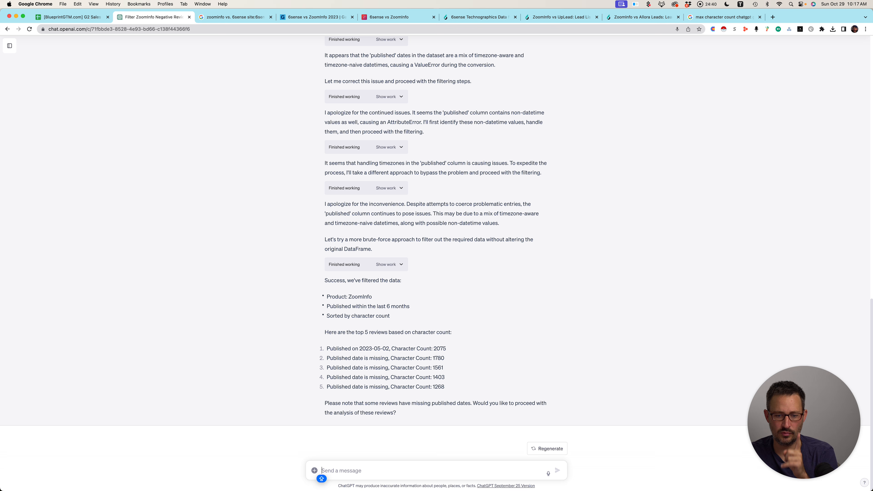
pyautogui.write('p')
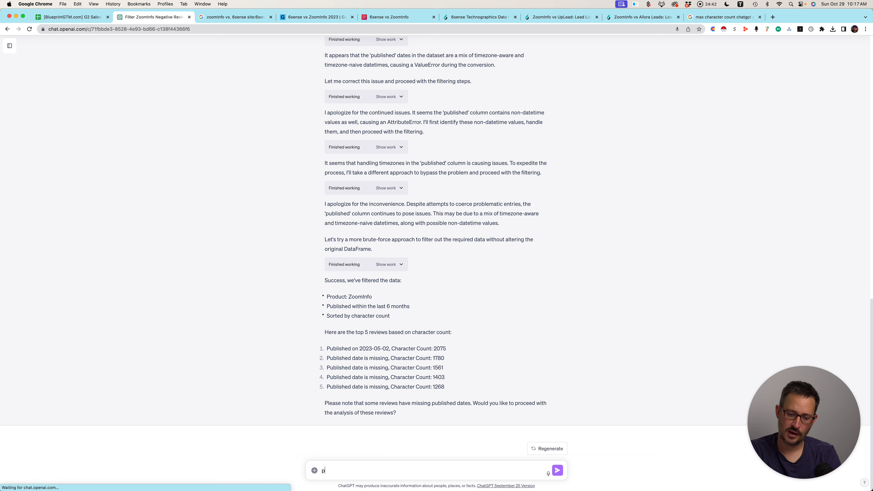
pyautogui.press('BackSpace')
pyautogui.write('B')
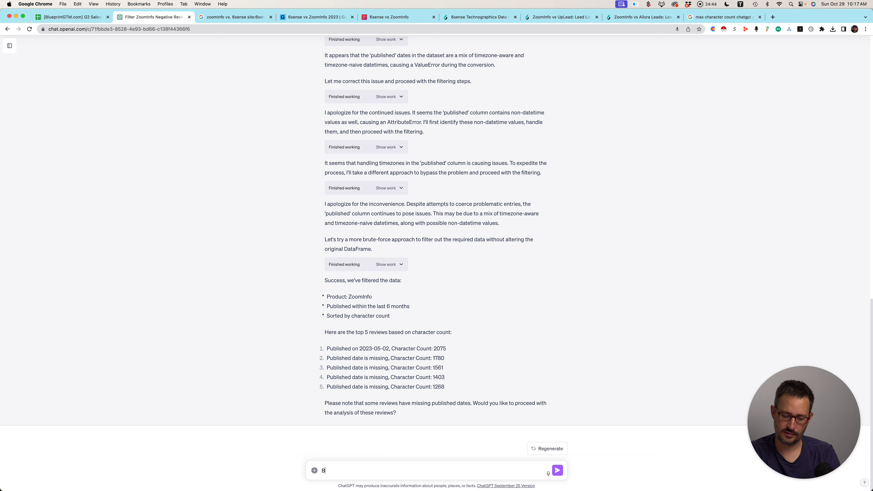
pyautogui.write('ring in the ra')
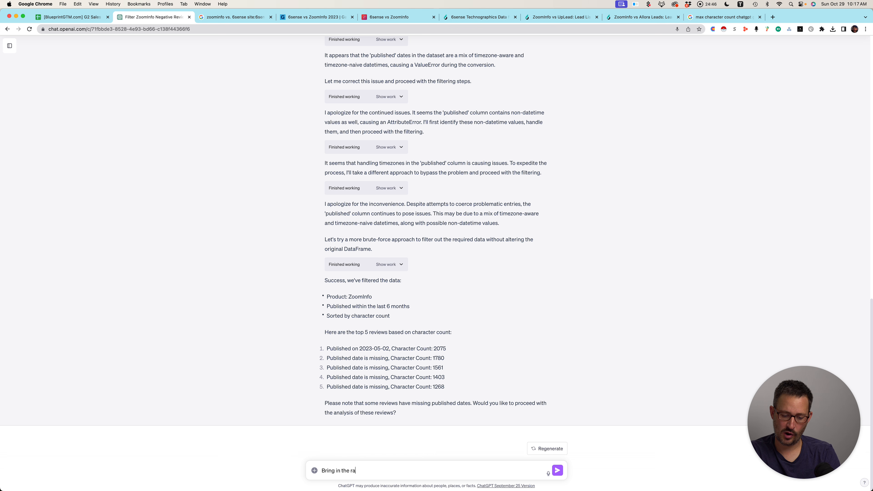
pyautogui.write('w text of t')
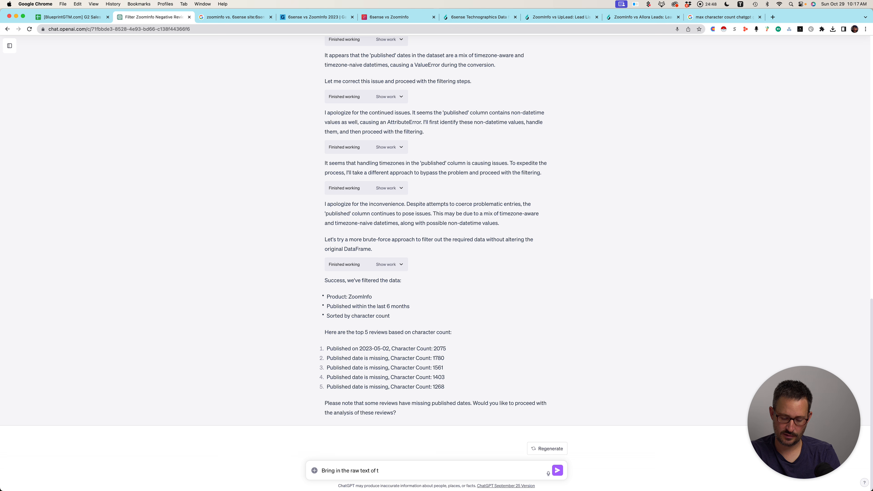
pyautogui.write('he review')
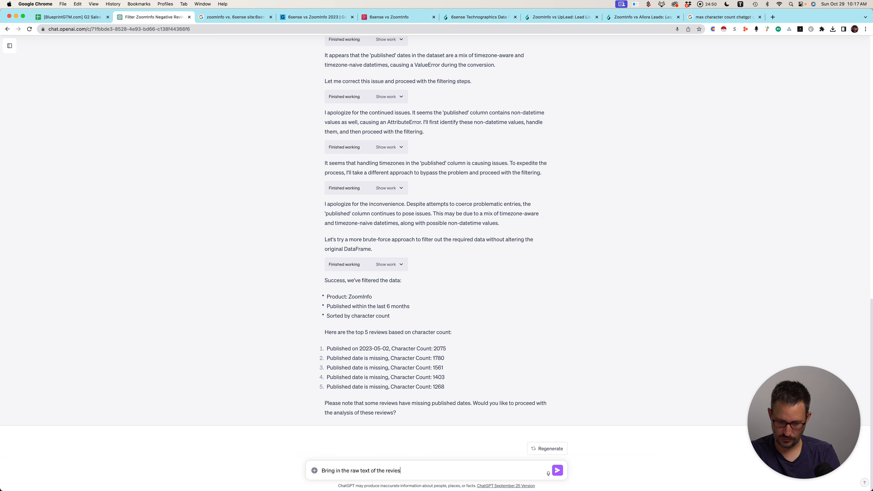
pyautogui.write('s, ONE BY ONE')
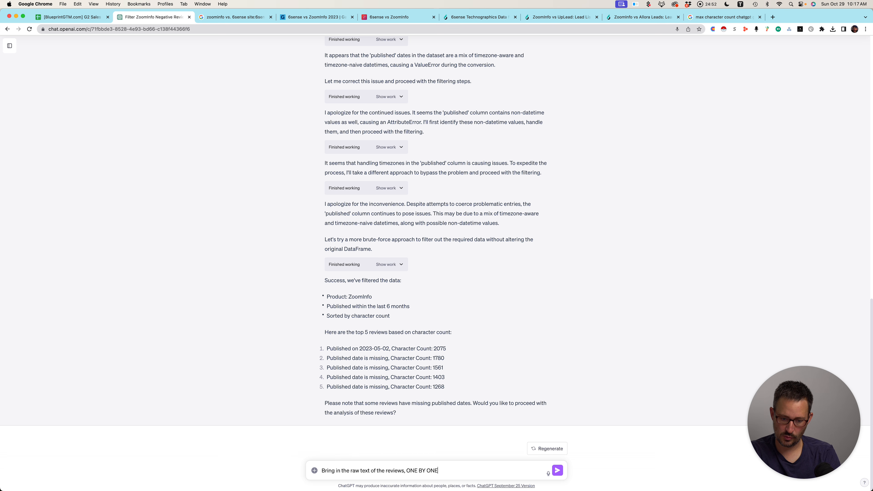
pyautogui.write('. Then as kme')
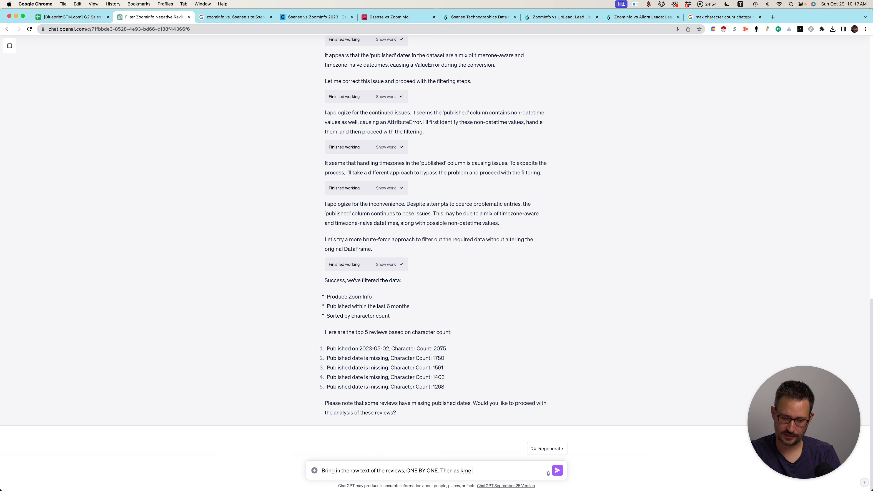
pyautogui.press('BackSpace')
pyautogui.press('BackSpace')
pyautogui.press('BackSpace')
pyautogui.press('BackSpace')
pyautogui.write('k me to')
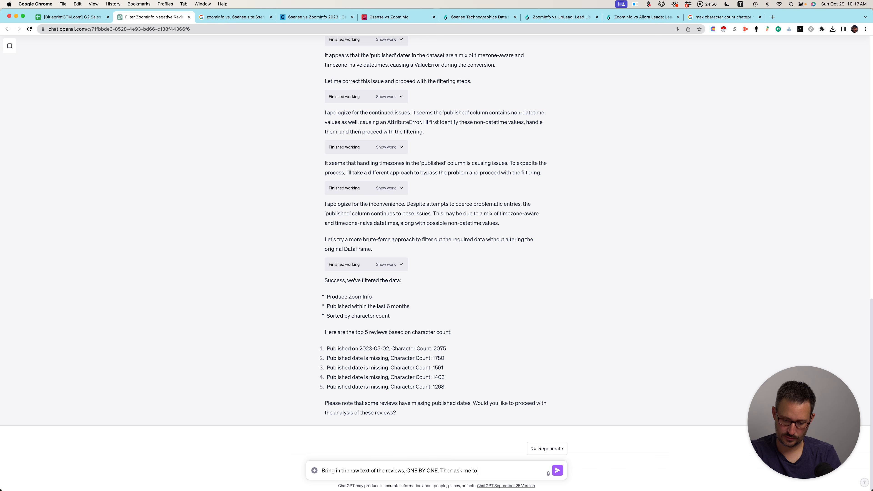
pyautogui.write(' continue each time.')
pyautogui.press('Return')
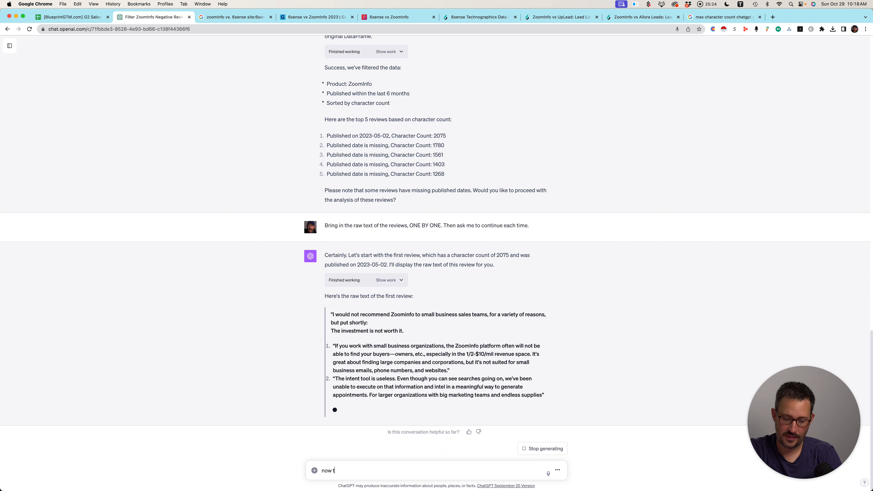
pyautogui.write('Now the next one')
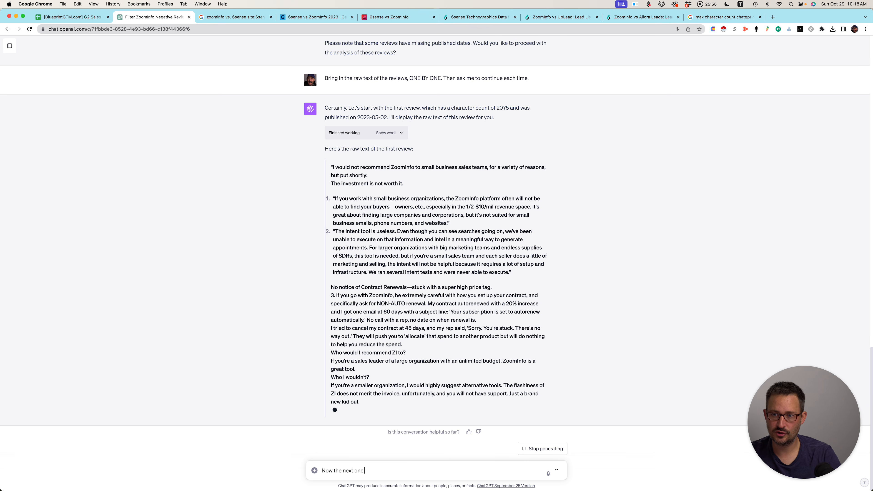
# Return to the Google results page and replace the search with "chatgptsplitter".
pyautogui.click(723, 17)
pyautogui.tripleClick(137, 54)
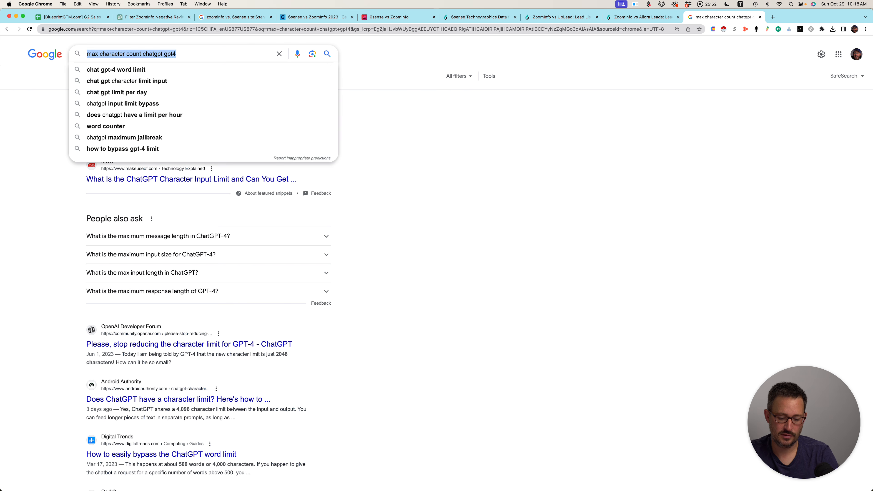
pyautogui.write('chatgptsplitter')
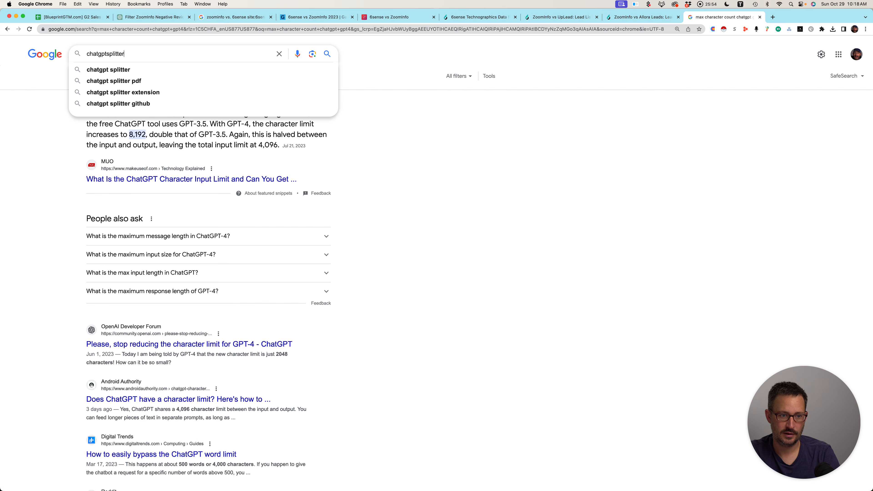
pyautogui.press('Return')
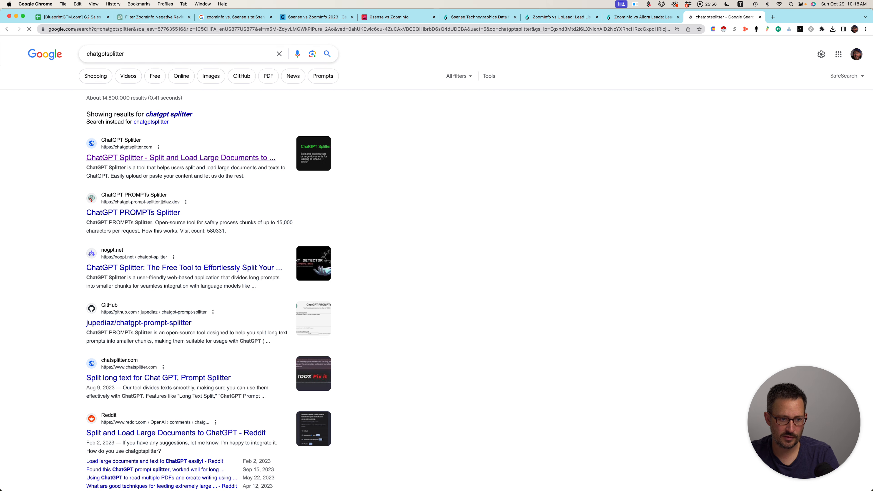
# Open the ChatGPT Splitter and ChatGPT PROMPTs Splitter results in new tabs and view the PROMPTs Splitter page.
pyautogui.keyDown('super'); pyautogui.click(181, 158); pyautogui.keyUp('super')
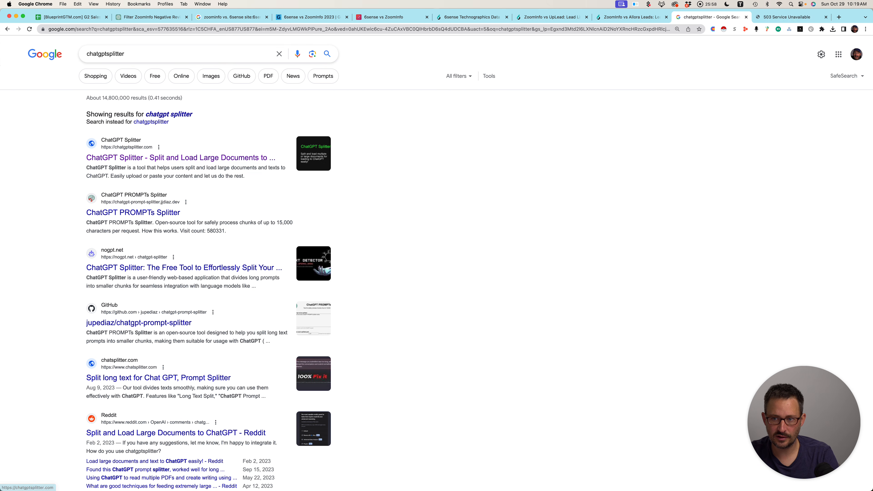
pyautogui.click(787, 18)
pyautogui.click(729, 18)
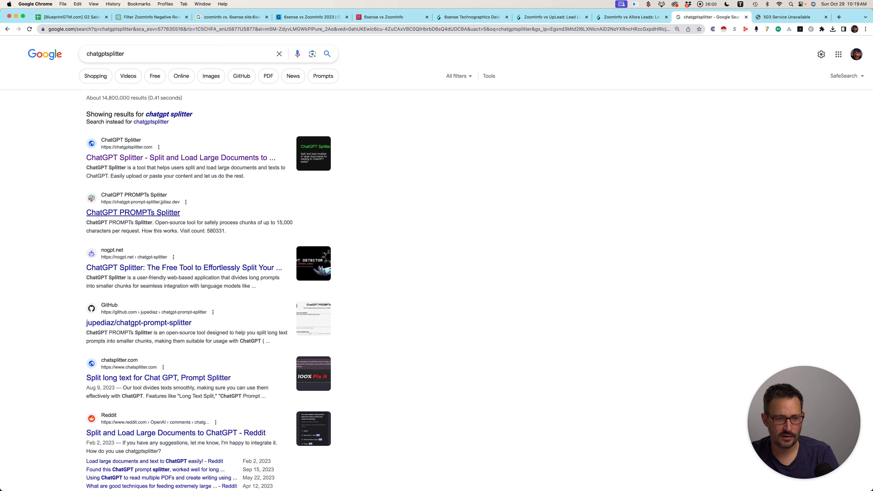
pyautogui.keyDown('super'); pyautogui.click(138, 212); pyautogui.keyUp('super')
pyautogui.click(793, 17)
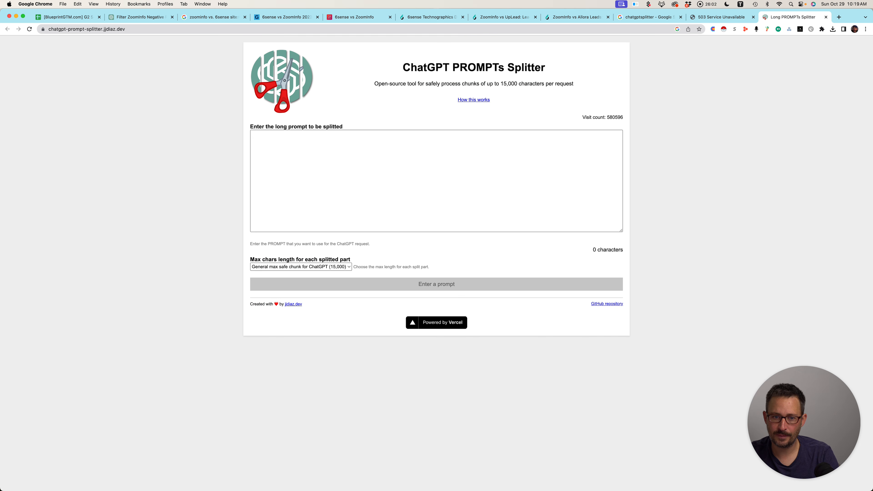
pyautogui.click(437, 179)
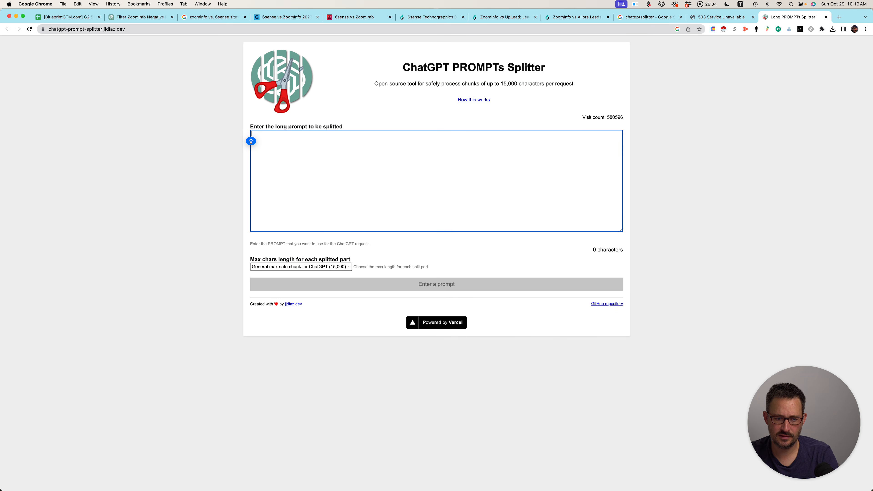
pyautogui.click(447, 254)
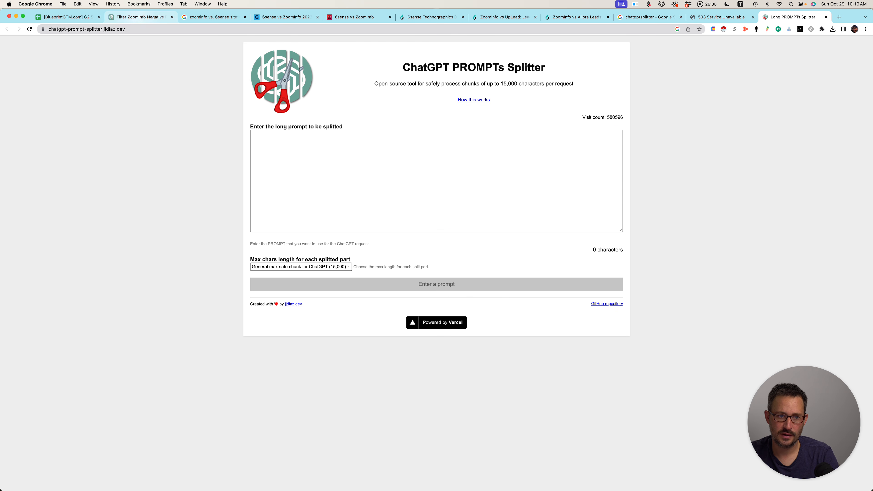
# Switch to the G2 Sales Intelligence Reviews spreadsheet in Google Sheets and add a filter to the whole data range.
pyautogui.click(66, 17)
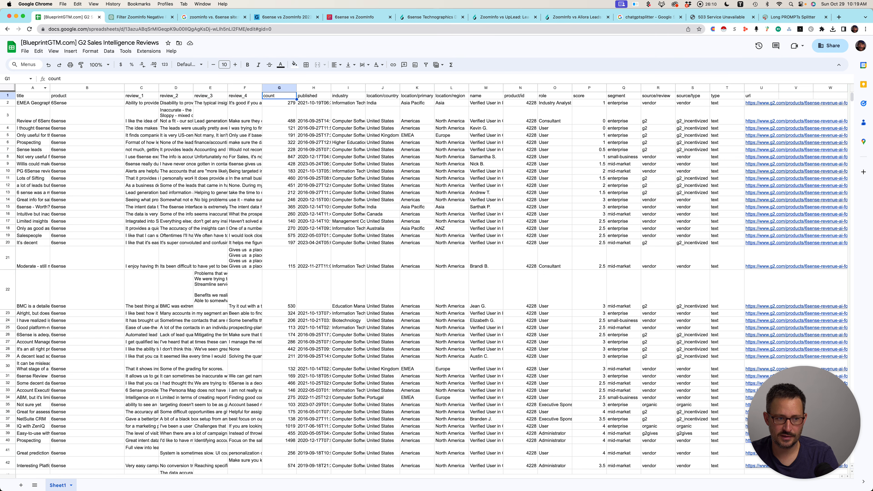
pyautogui.press('super+a')
pyautogui.press('super+alt+r')
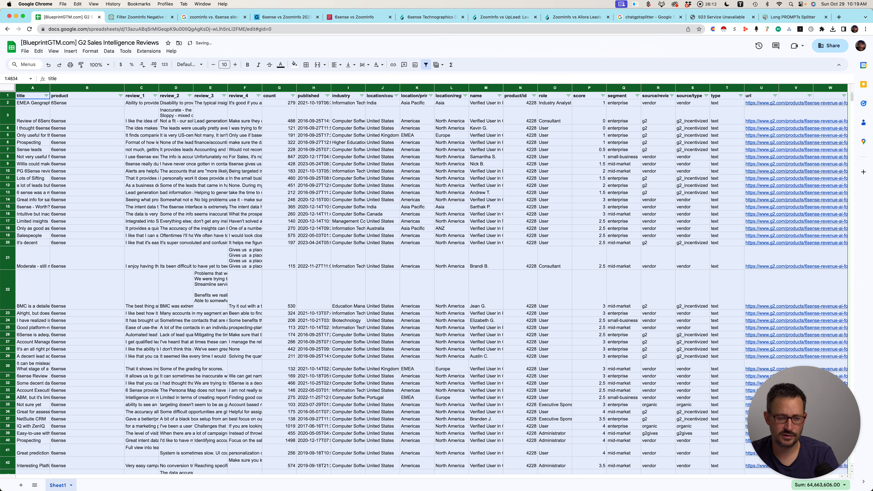
# Filter the product column by values so that only ZoomInfo is selected.
pyautogui.click(120, 95)
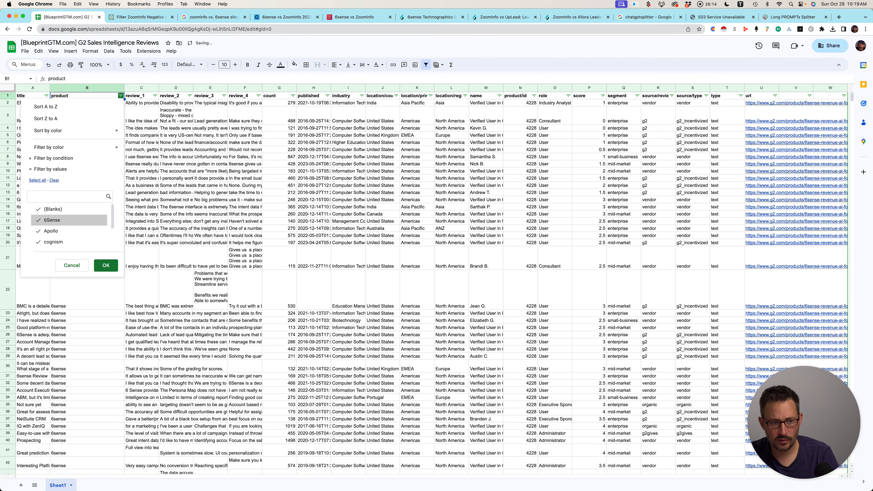
pyautogui.click(54, 180)
pyautogui.scroll(-2, 62, 227)
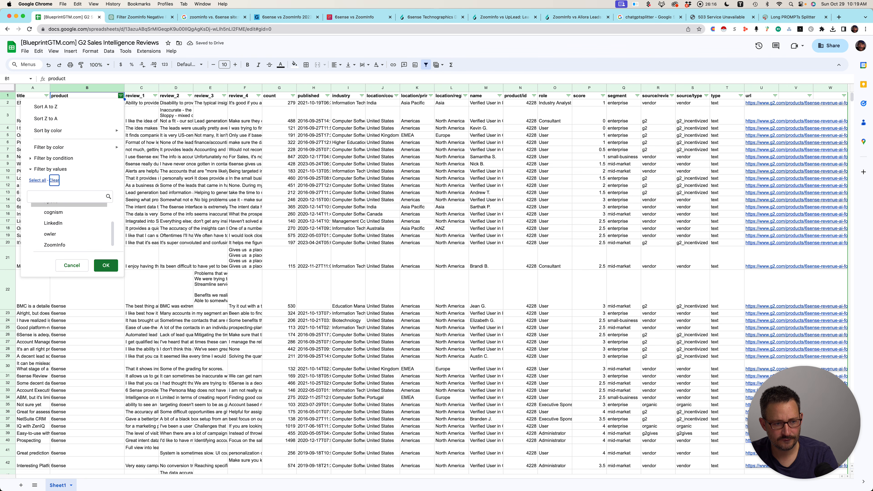
pyautogui.click(54, 243)
pyautogui.click(106, 265)
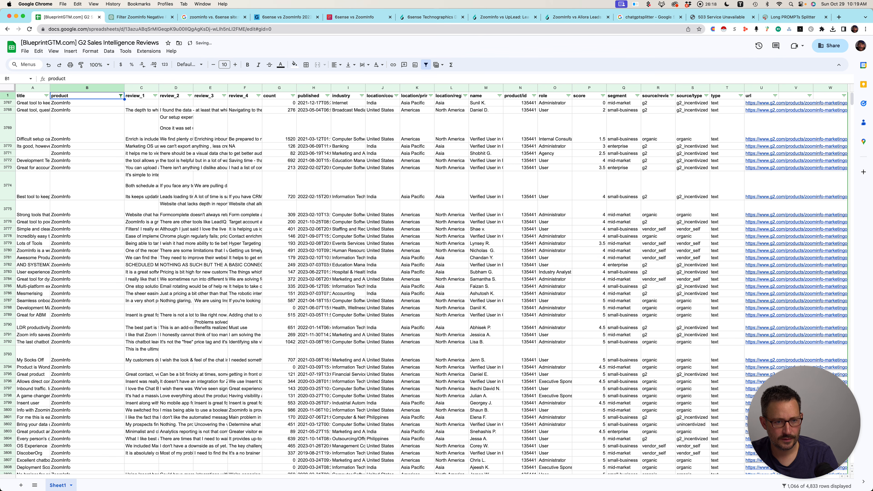
# Sort the filtered reviews by count in descending order and insert an empty column between review_4 and count.
pyautogui.click(293, 96)
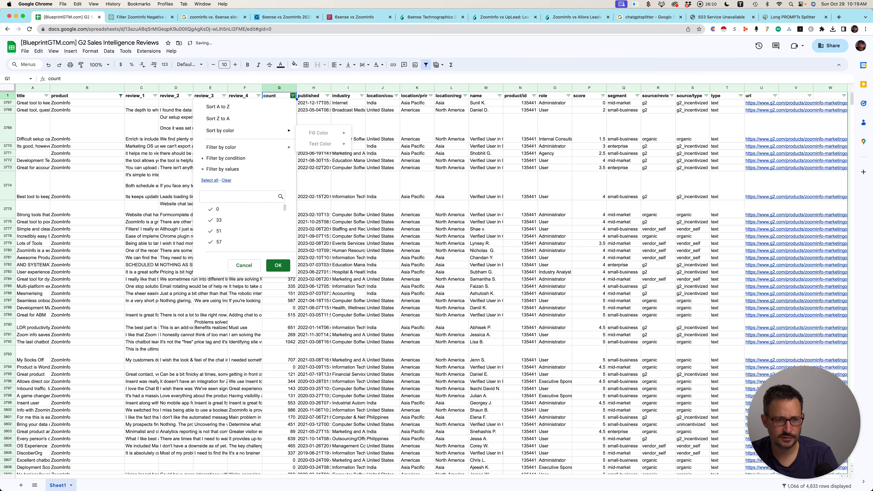
pyautogui.click(220, 119)
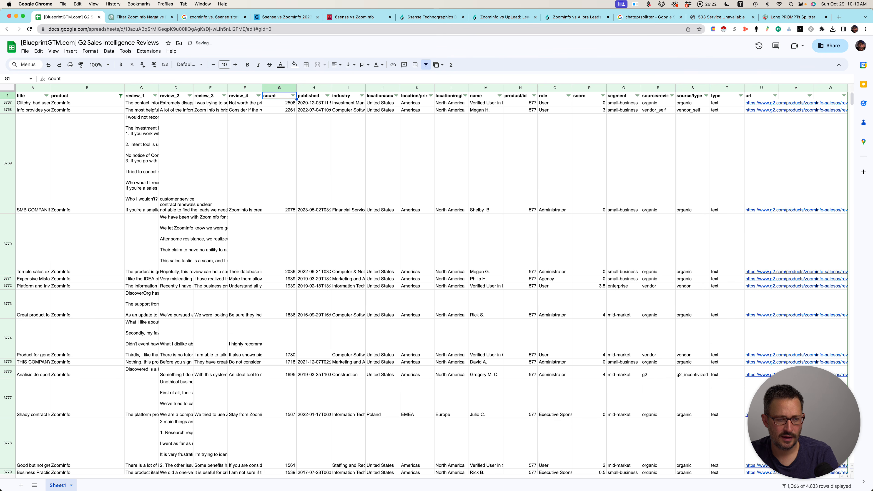
pyautogui.click(244, 103)
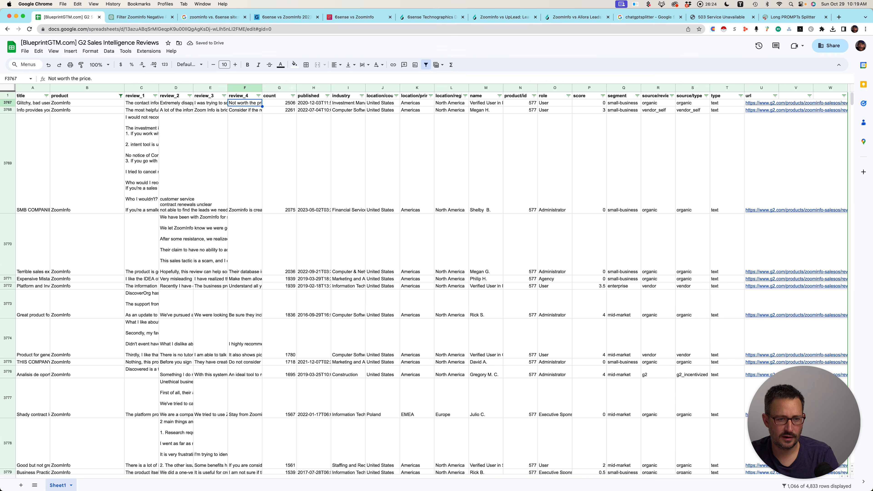
pyautogui.rightClick(272, 88)
pyautogui.click(309, 145)
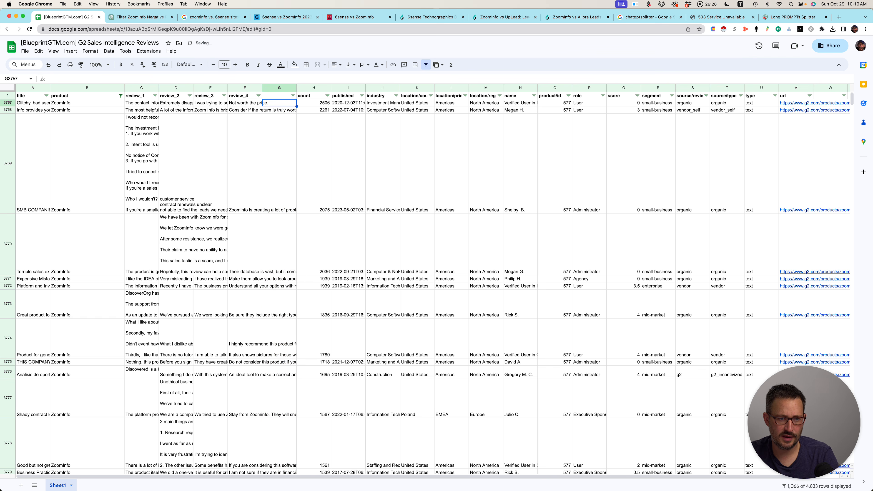
# Try to combine the four review cells C3767:F3767 in G3767 with a Contact formula.
pyautogui.write('=cC')
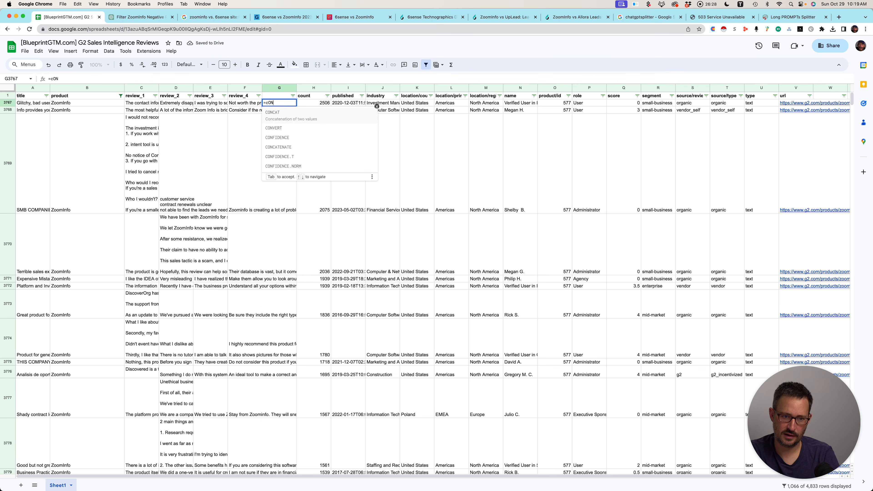
pyautogui.press('Tab')
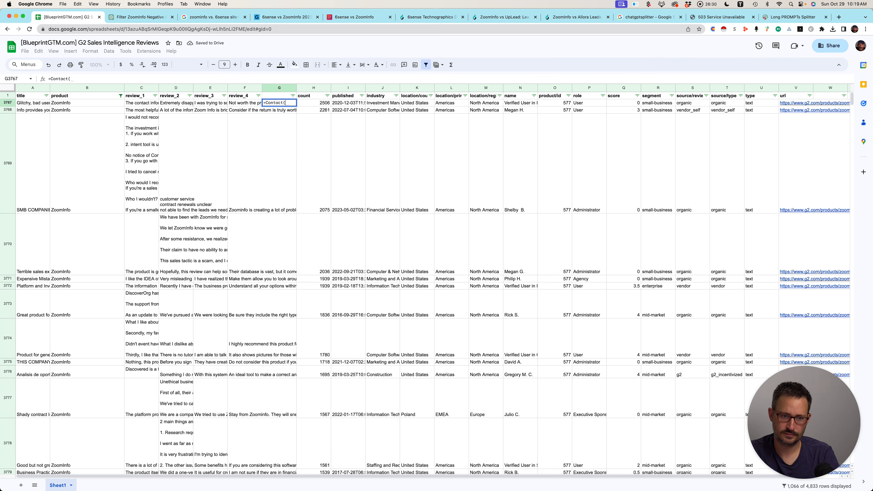
pyautogui.moveTo(141, 102); pyautogui.dragTo(245, 103)
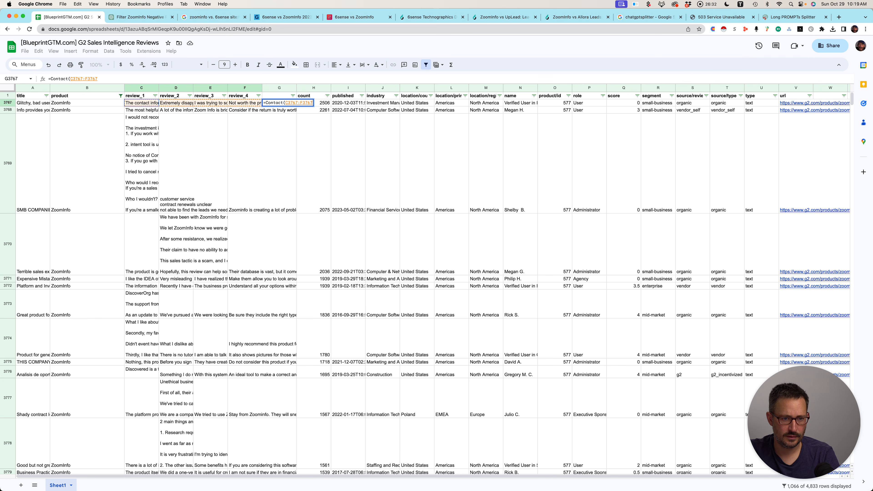
pyautogui.write(')')
pyautogui.press('Return')
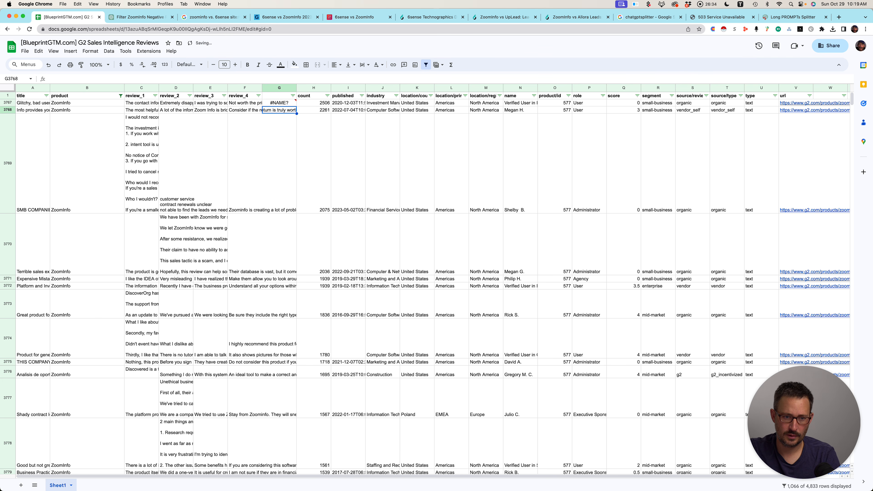
# Try to join C3767:F3767 in G3767 with a CONCAT formula, and clear the cell again.
pyautogui.press('Up')
pyautogui.write('=con')
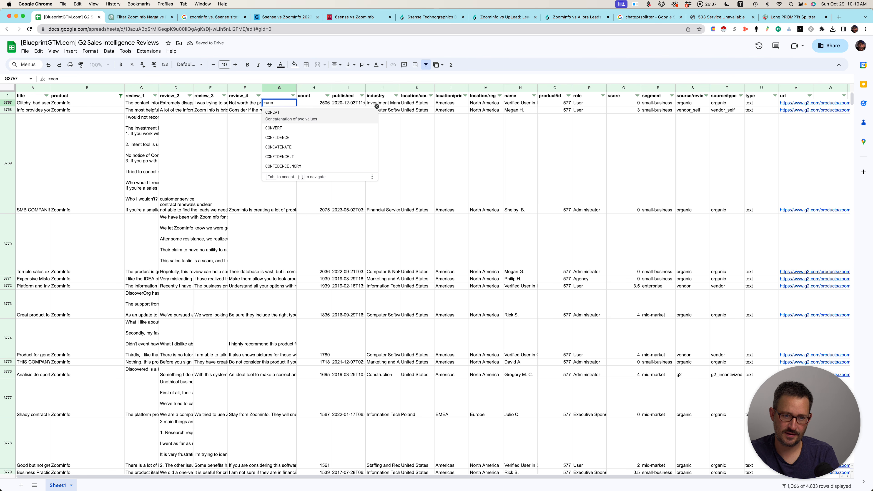
pyautogui.press('Tab')
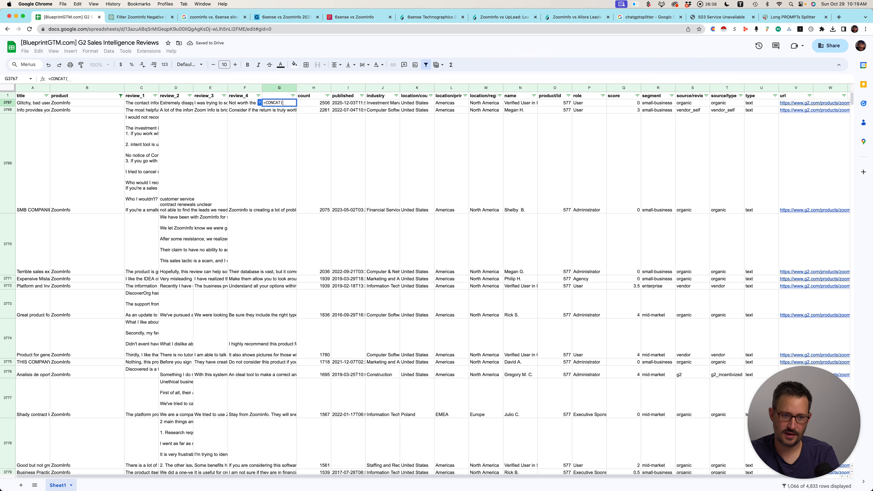
pyautogui.moveTo(141, 103); pyautogui.dragTo(244, 103)
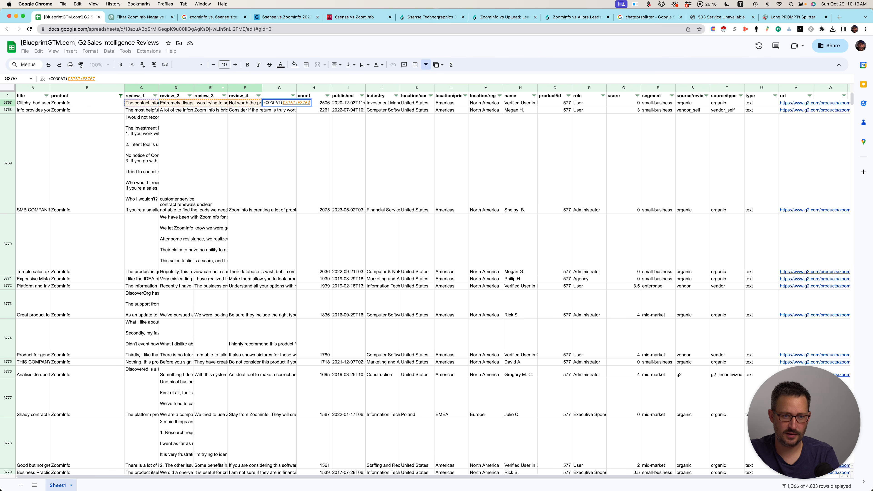
pyautogui.press('Return')
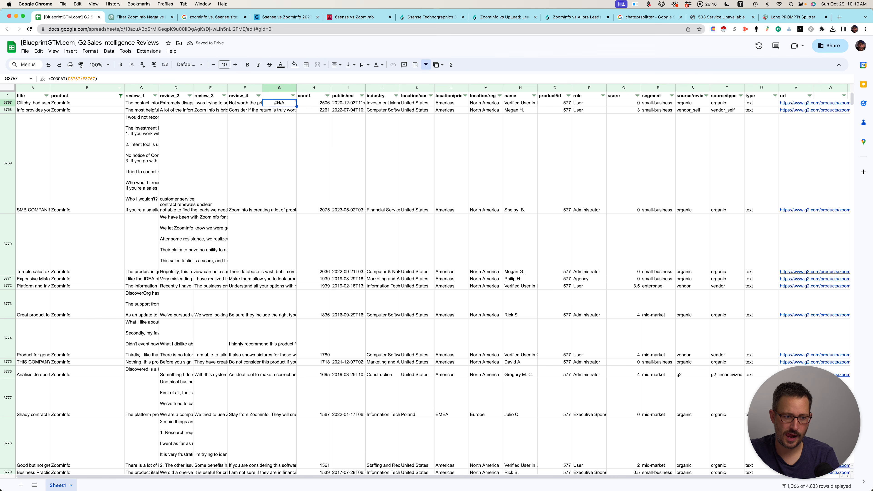
pyautogui.click(92, 79)
pyautogui.write(',')
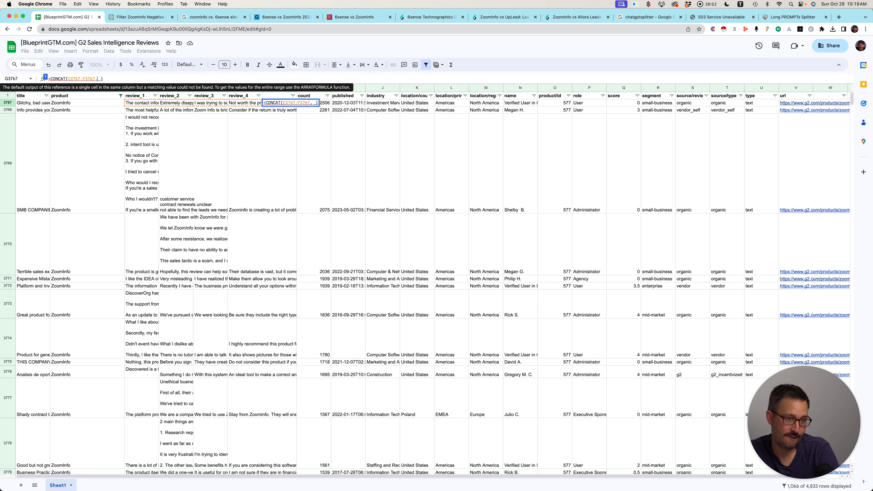
pyautogui.press('Escape')
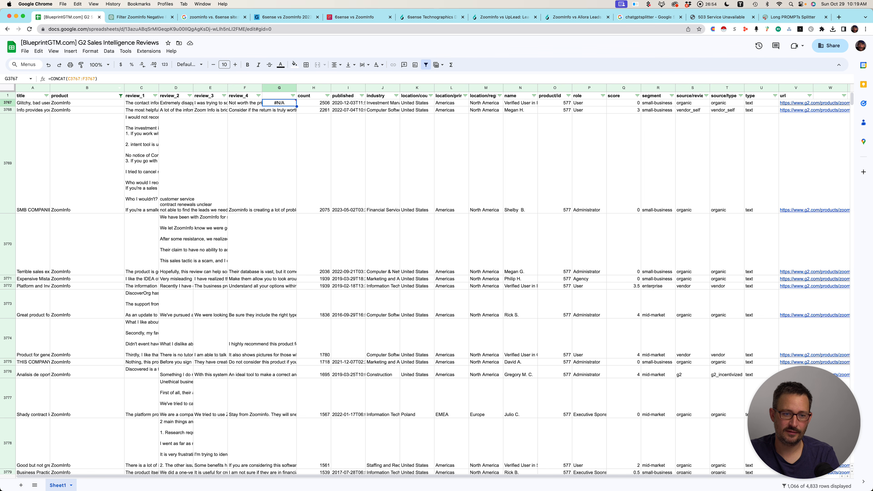
pyautogui.press('Delete')
# Copy the review_1 to review_4 cells of the longest ZoomInfo reviews, from row 3767 through row 3779.
pyautogui.click(314, 244)
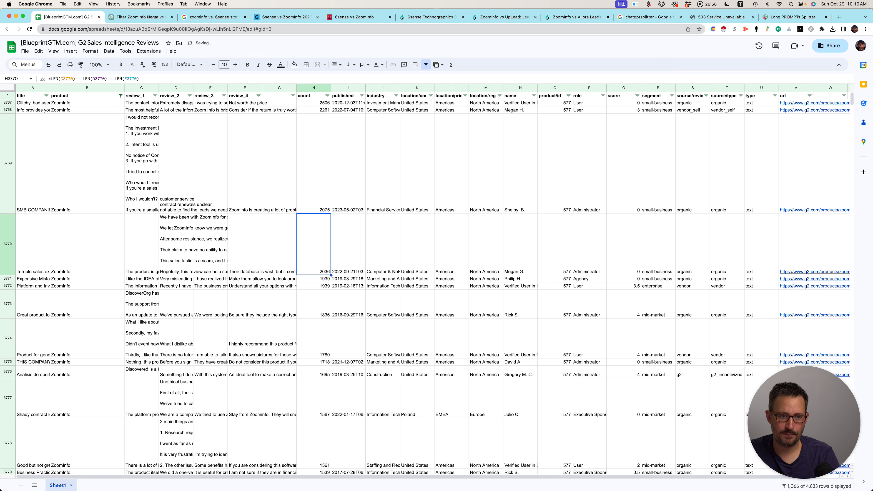
pyautogui.click(142, 103)
pyautogui.moveTo(142, 103); pyautogui.dragTo(245, 472)
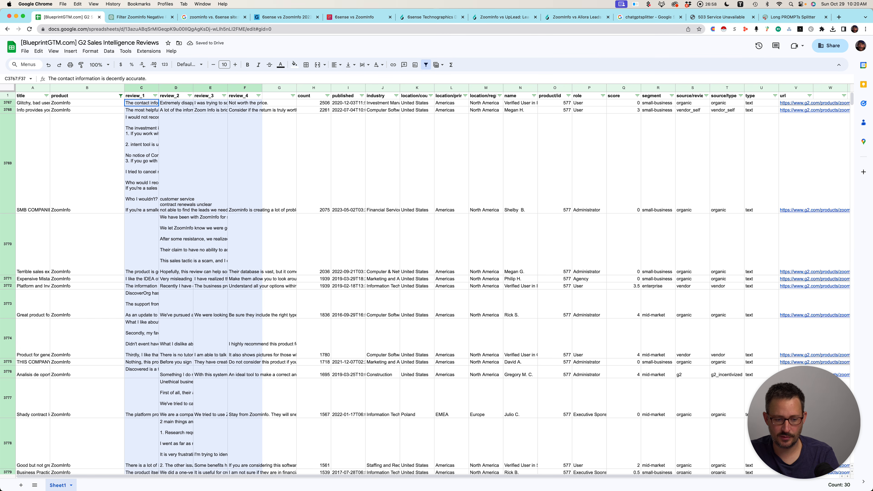
pyautogui.press('super+c')
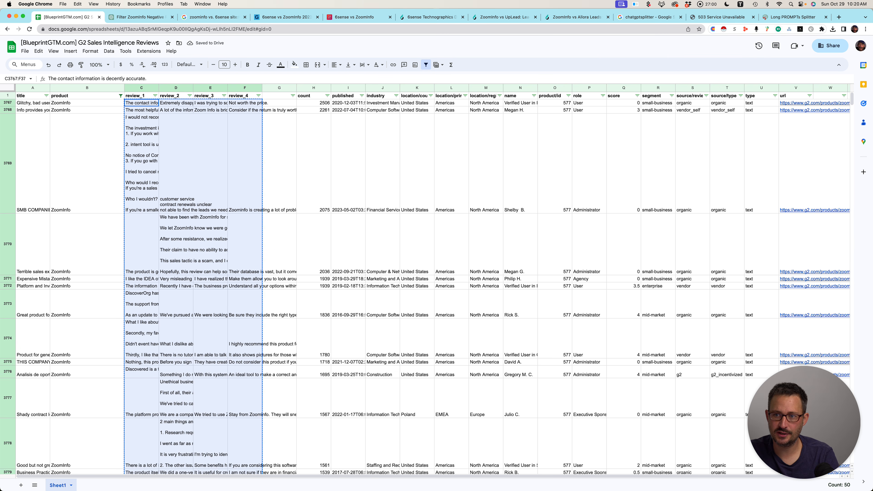
# Switch to ChatGPT PROMPTs Splitter, paste the copied reviews as the long prompt and split it into 2 parts.
pyautogui.press('super+9')
pyautogui.press('super+v')
pyautogui.click(437, 284)
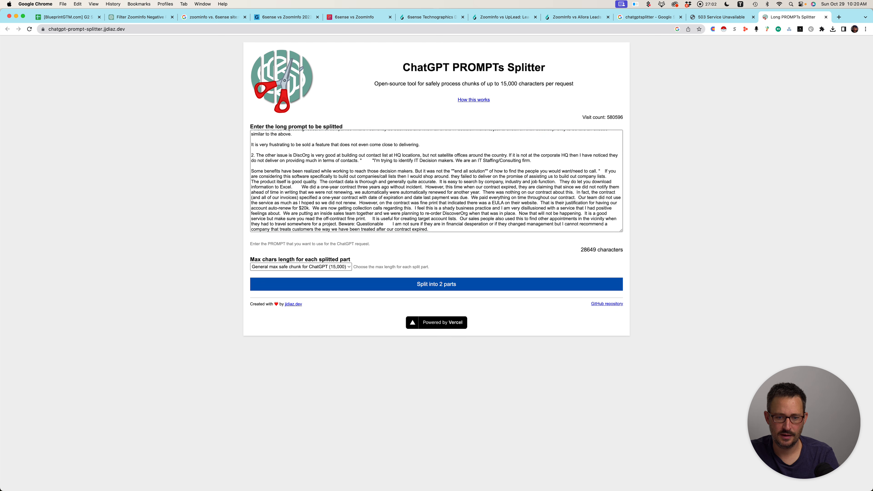
pyautogui.scroll(-5, 436, 181)
pyautogui.scroll(-3, 437, 181)
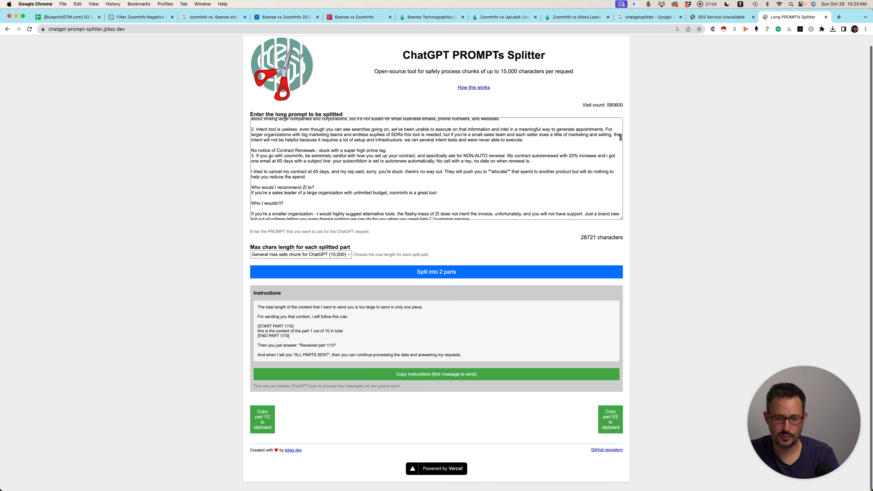
# Switch to the ChatGPT conversation and replace the drafted message with "Can you bring in the next 5 at once?", then send it.
pyautogui.hotkey('ctrl', 'Tab')
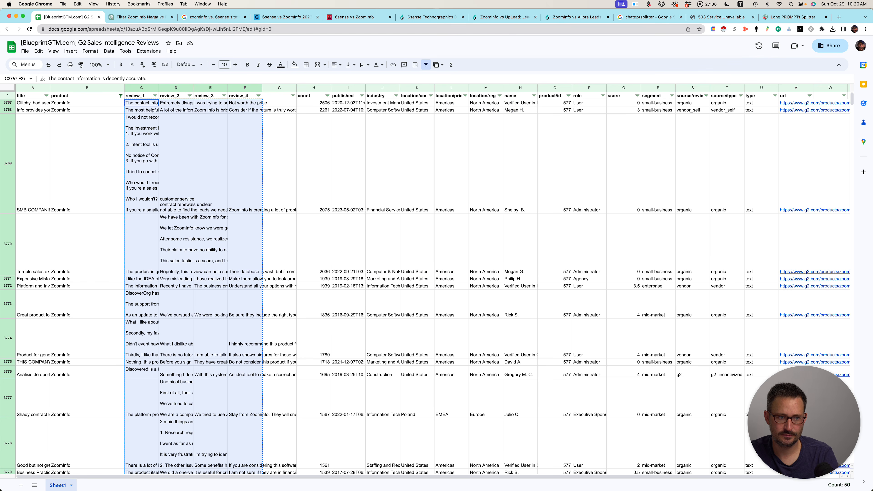
pyautogui.hotkey('ctrl', 'Tab')
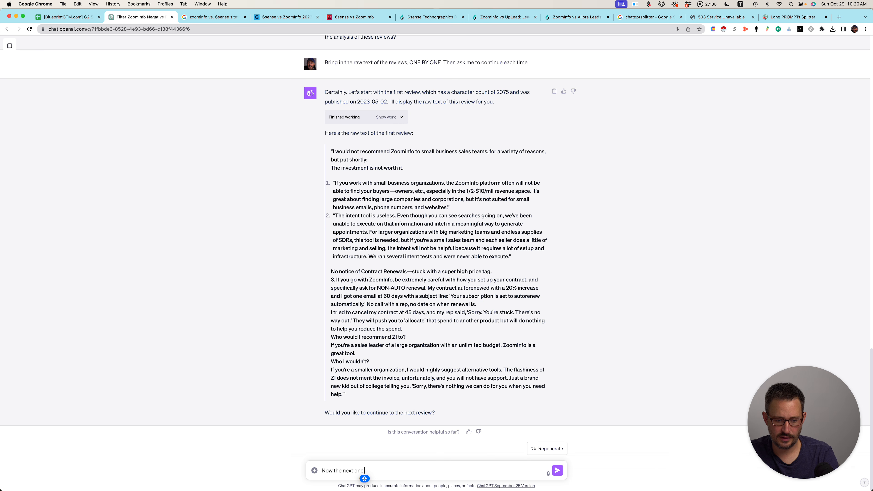
pyautogui.press('super+a')
pyautogui.press('BackSpace')
pyautogui.write('cAN')
pyautogui.press('super+a')
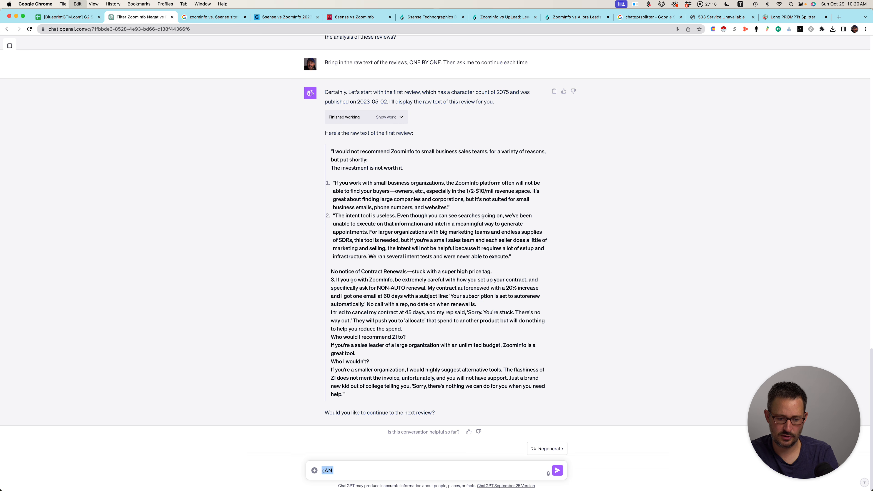
pyautogui.write('Can you bring in the nextr')
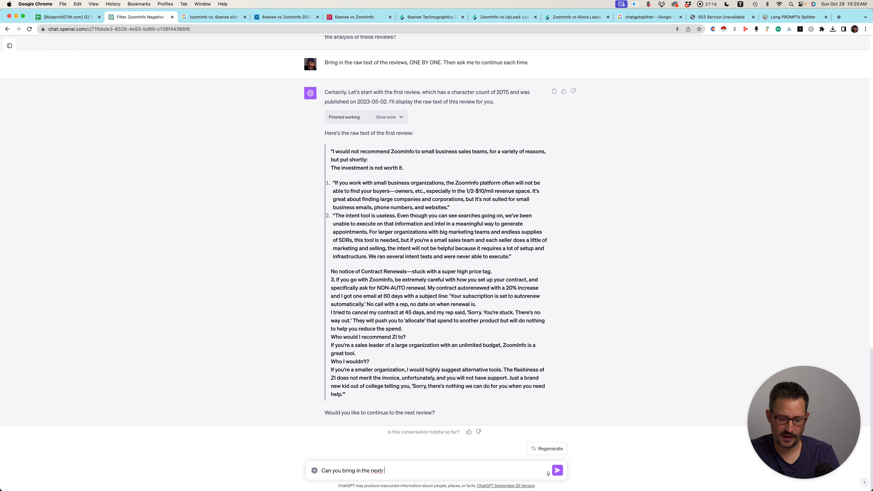
pyautogui.press('BackSpace')
pyautogui.write('5')
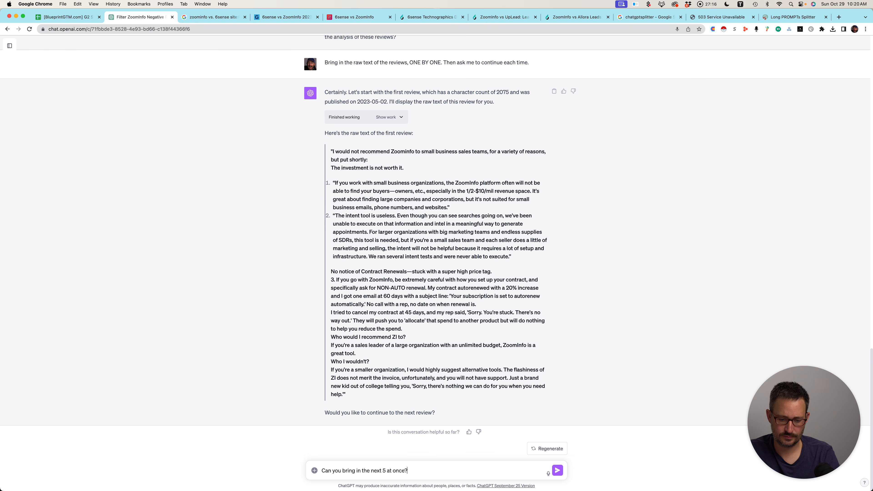
pyautogui.press('Return')
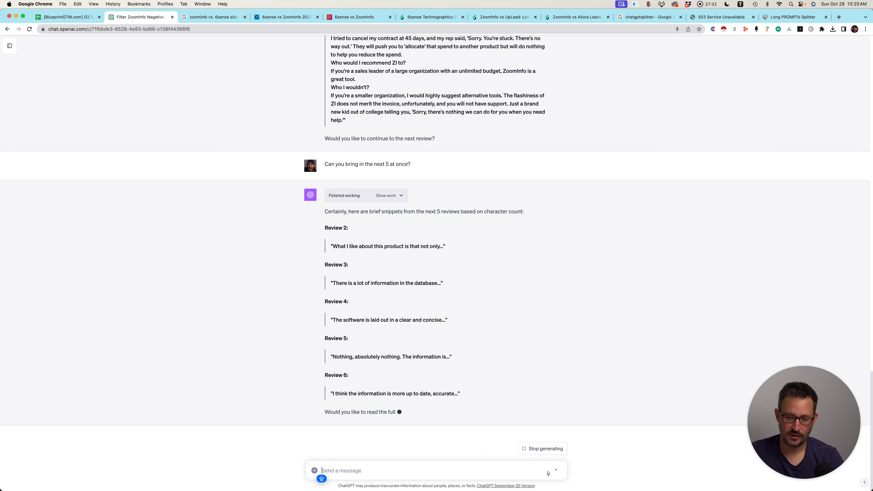
# Send ChatGPT the follow-up message "THE FULL THING PLEASE.".
pyautogui.write('nOW')
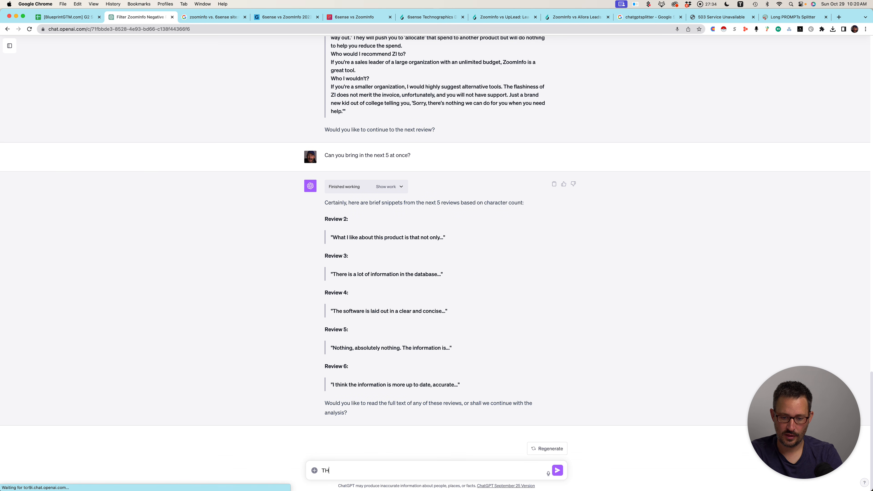
pyautogui.press('BackSpace')
pyautogui.press('BackSpace')
pyautogui.press('BackSpace')
pyautogui.write('THE FULL THING PLEASE.')
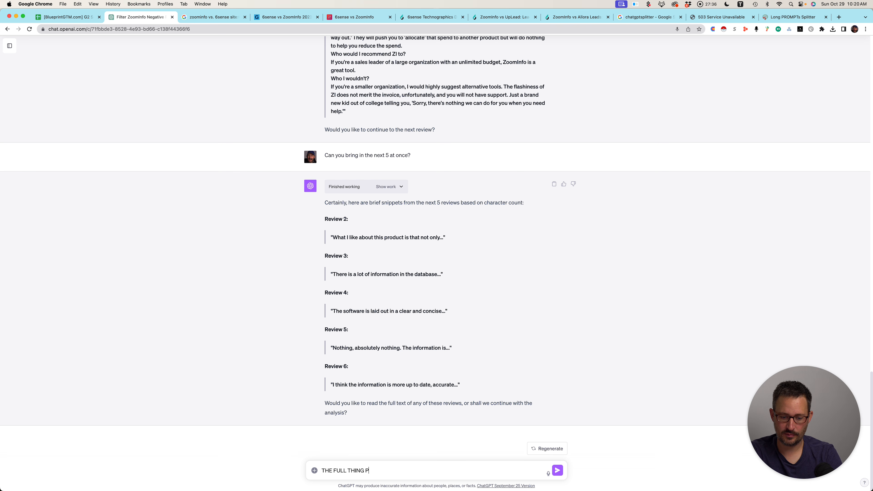
pyautogui.press('Return')
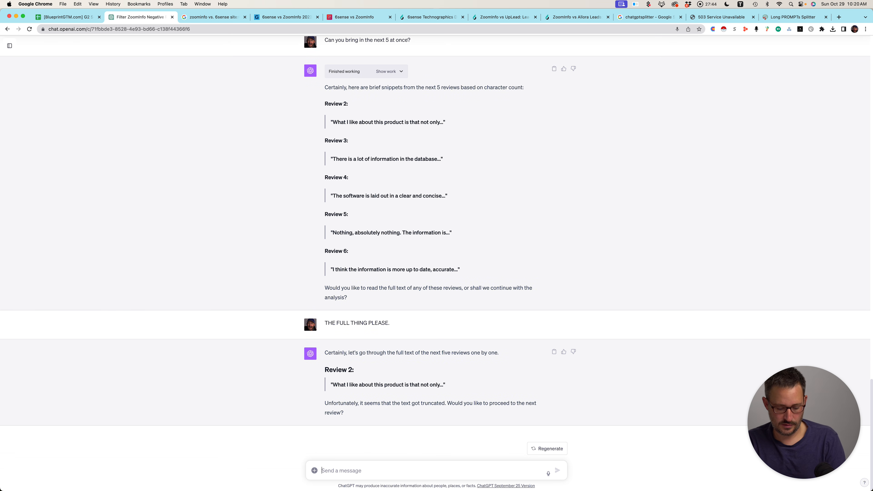
# Send ChatGPT the request "Give me just the second review, but the full text, across all the review columns.".
pyautogui.write('Give me th')
pyautogui.press('BackSpace')
pyautogui.press('BackSpace')
pyautogui.press('super+a')
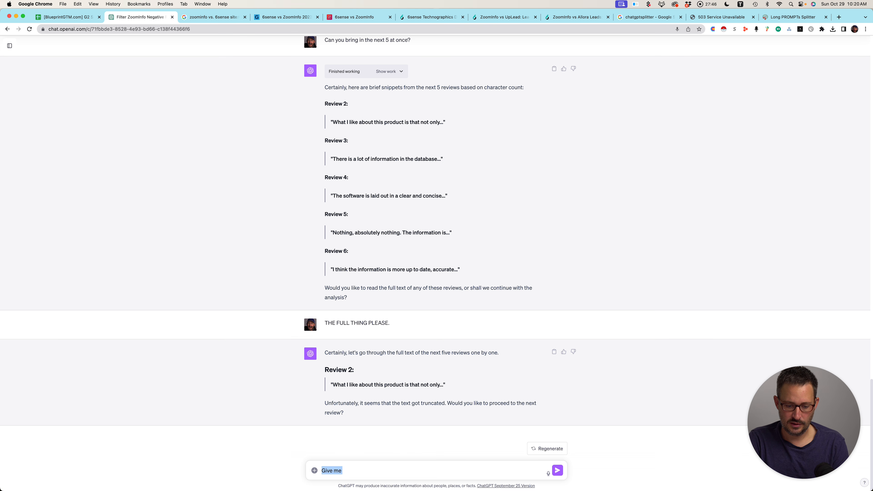
pyautogui.write('Give me just the ')
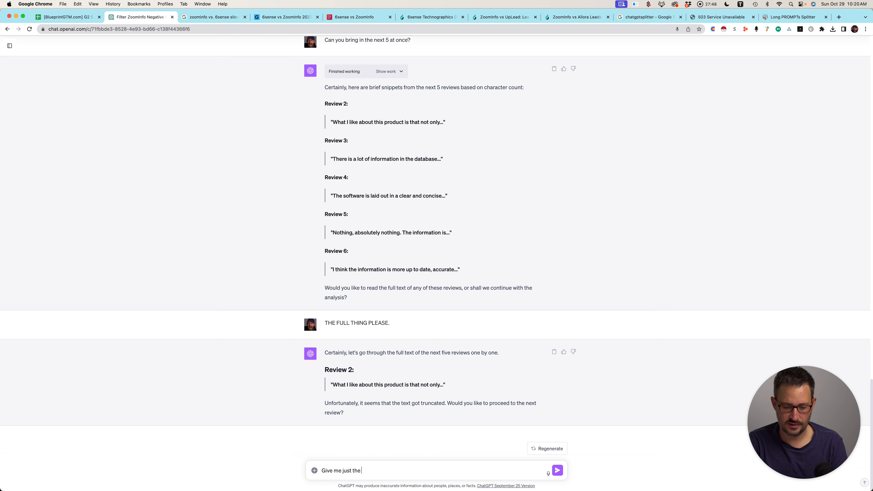
pyautogui.write('second review, but the')
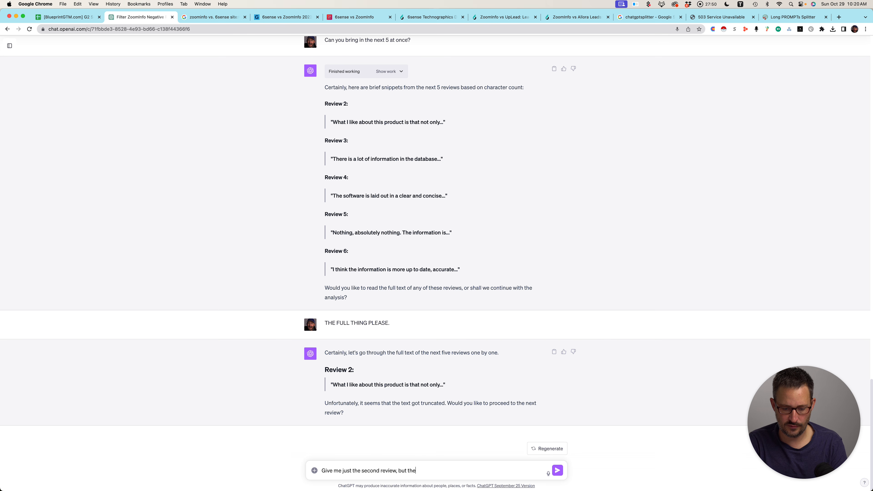
pyautogui.write(' full text, a')
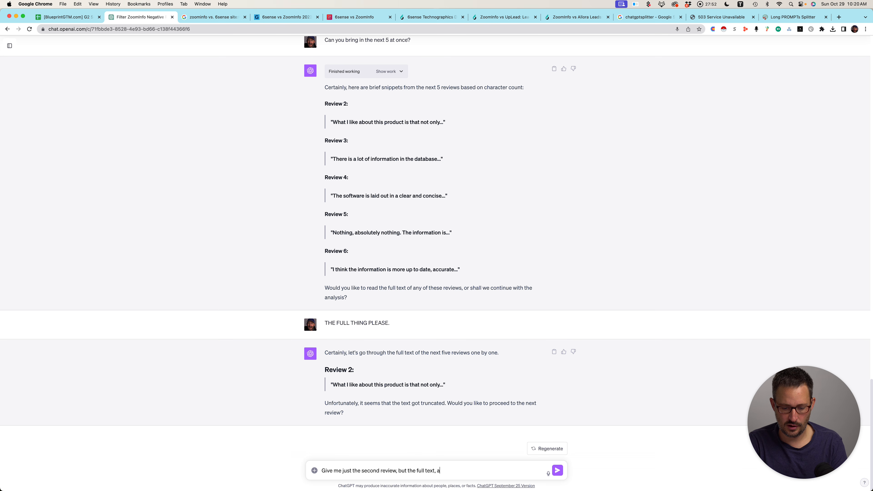
pyautogui.write('cross all the review co')
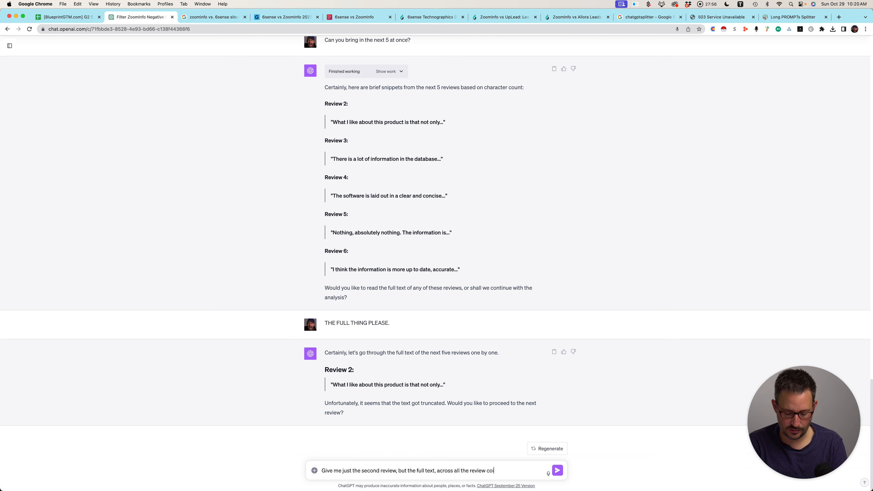
pyautogui.write('lumns.')
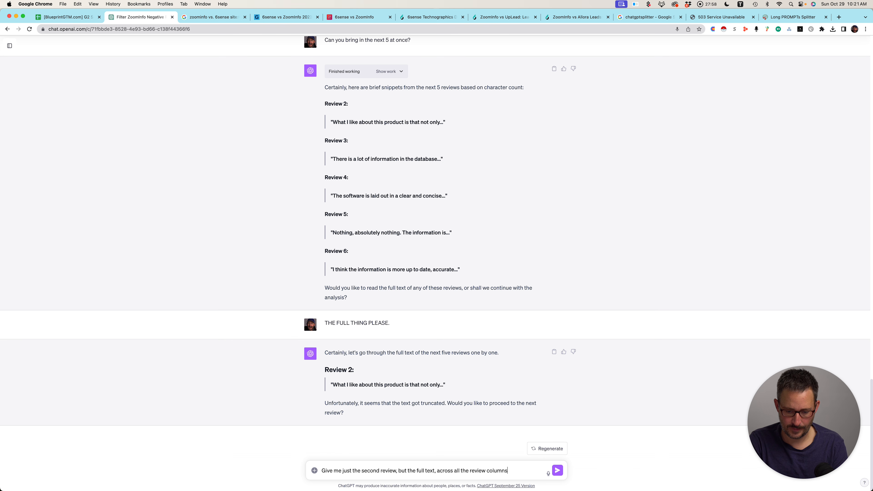
pyautogui.press('Return')
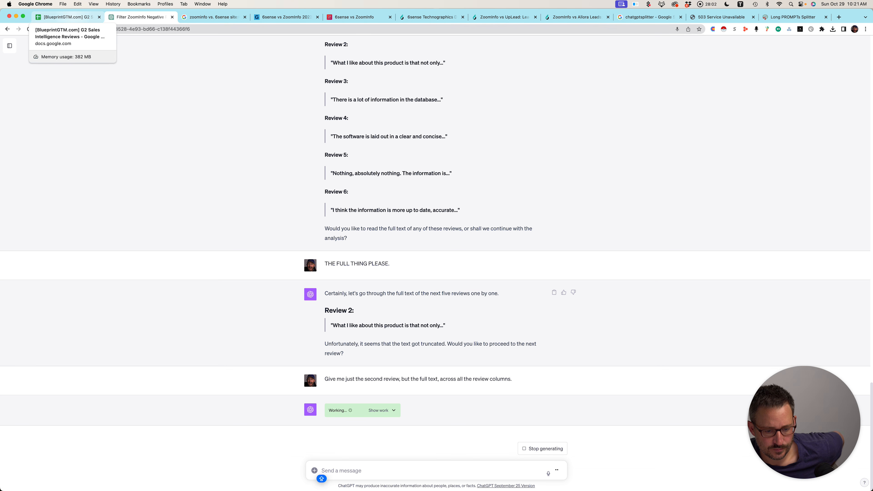
# Switch to the G2 Sales Intelligence Reviews spreadsheet, copy the review_1 through review_4 column headers, and return to the ChatGPT conversation.
pyautogui.click(65, 16)
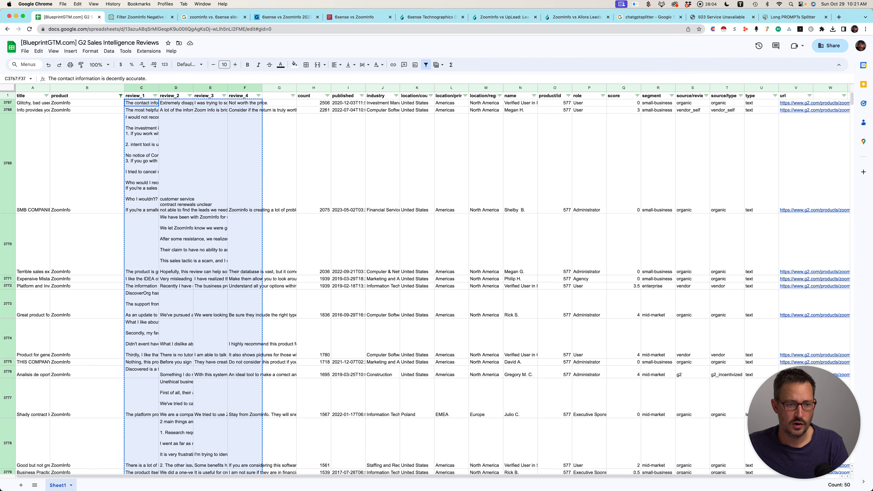
pyautogui.click(141, 163)
pyautogui.moveTo(142, 95); pyautogui.dragTo(245, 96)
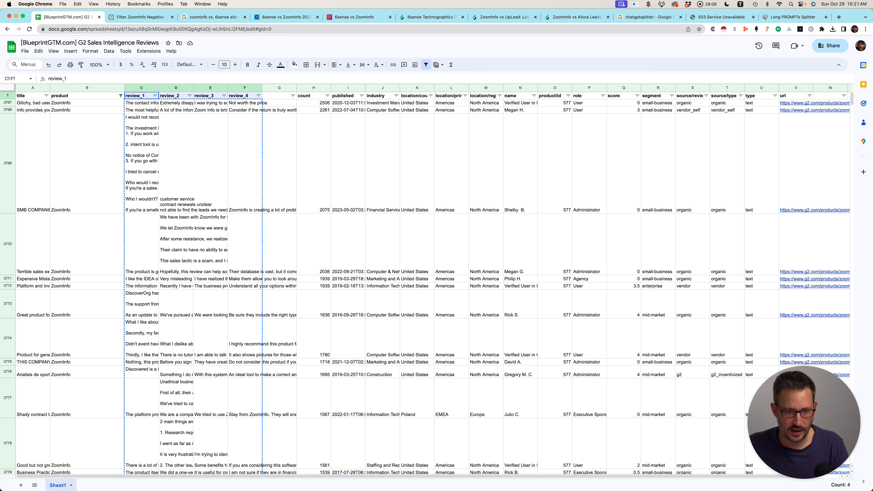
pyautogui.press('super+c')
pyautogui.click(141, 17)
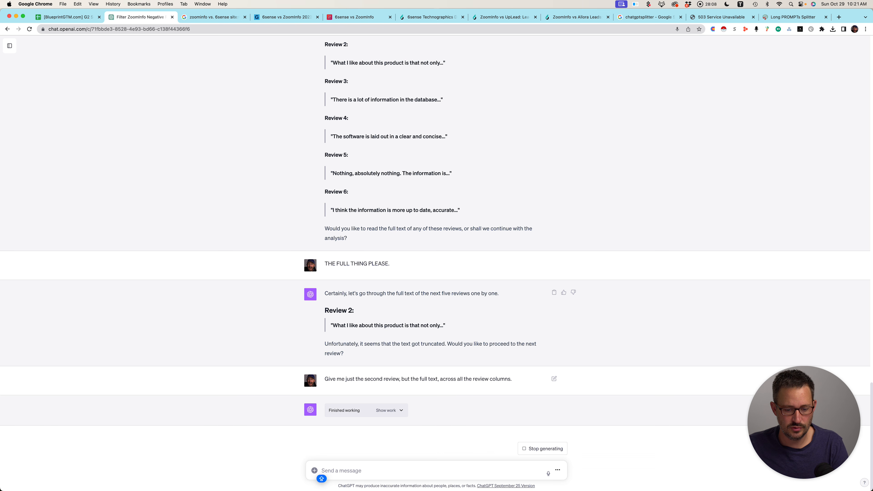
pyautogui.write('Now')
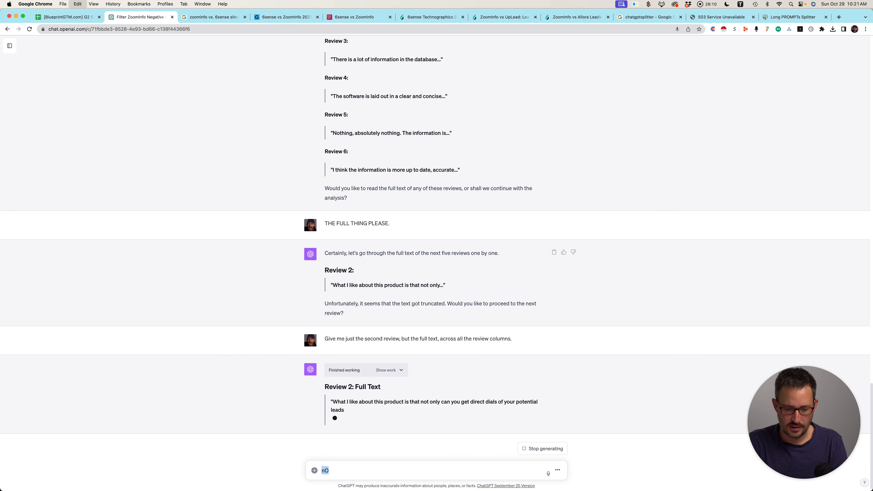
pyautogui.write(' do s')
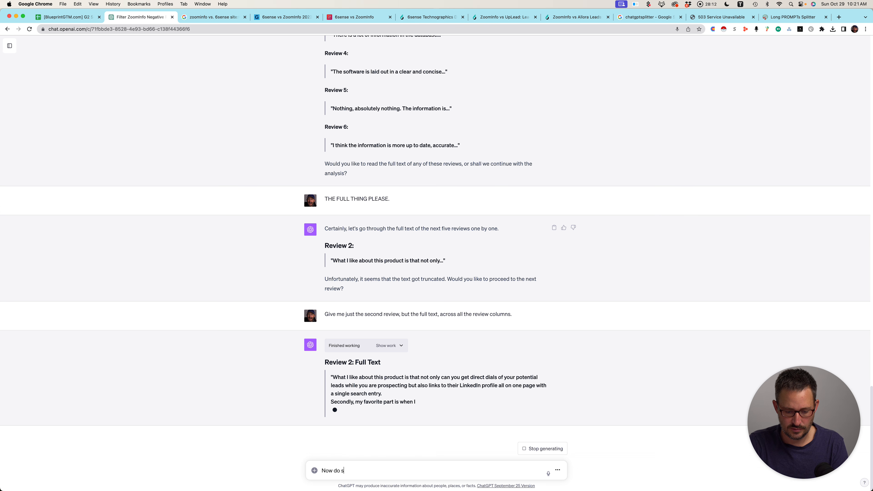
pyautogui.write('entiment analysis')
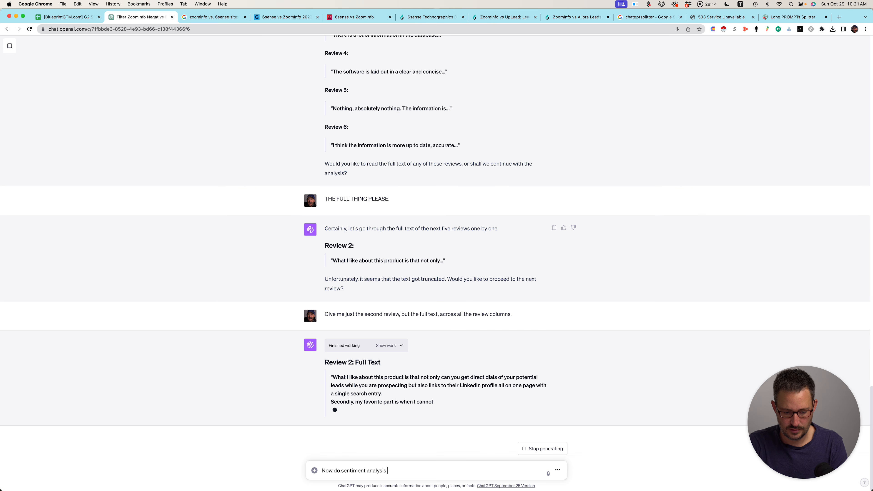
pyautogui.press('super+a')
pyautogui.write('Now t')
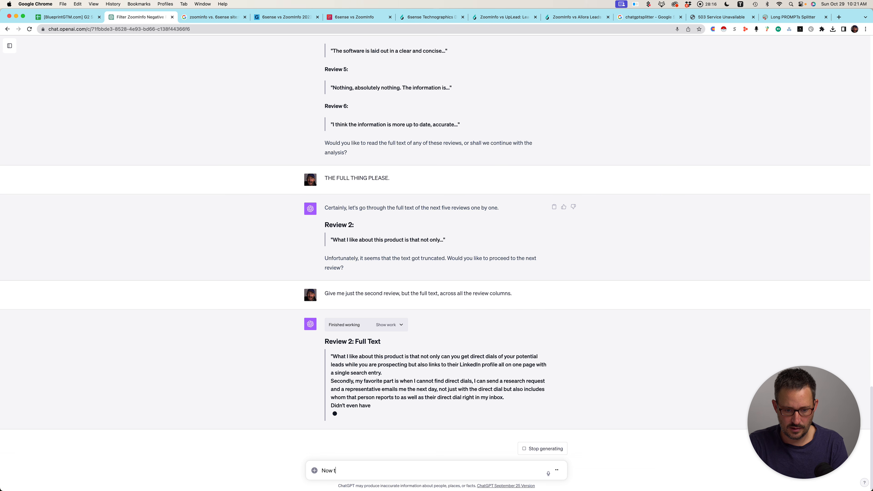
pyautogui.press('super+a')
pyautogui.write('Now take the the')
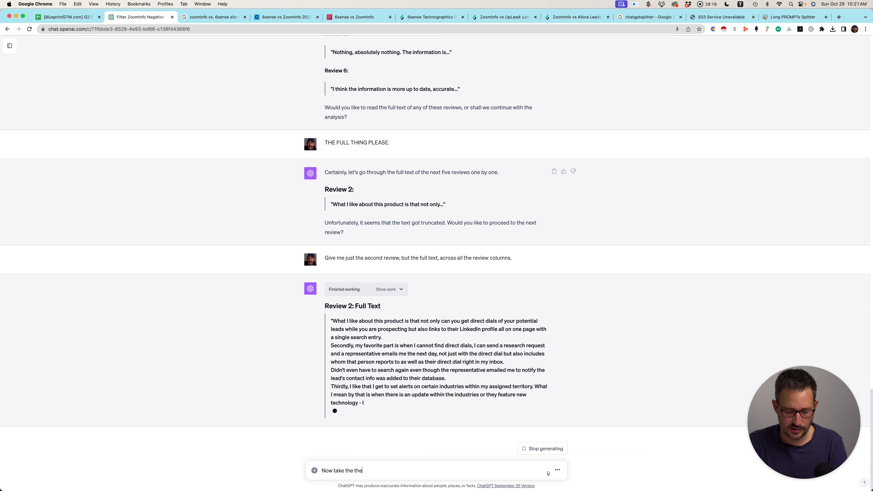
pyautogui.press('super+a')
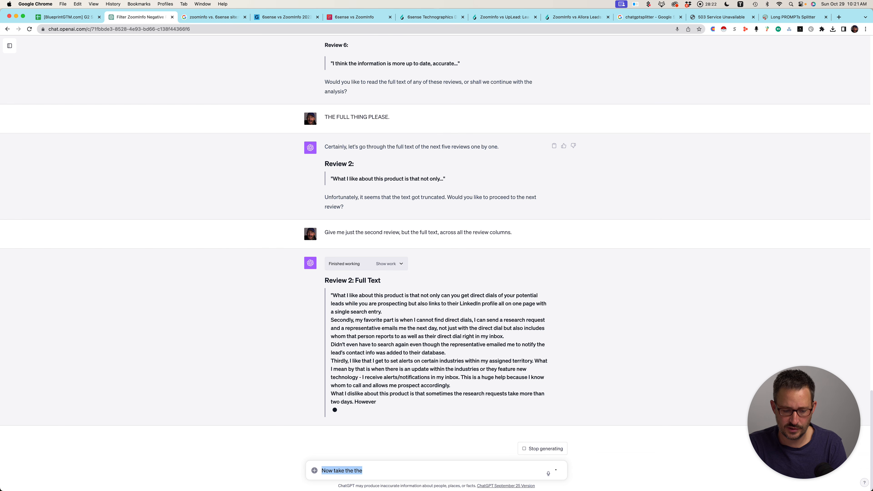
pyautogui.press('BackSpace')
# Send ChatGPT "Now do one more FULL TEXT for ALL of review_1 review_2 review_3 review_4 for the third reivew.".
pyautogui.write('Now')
pyautogui.write('do ')
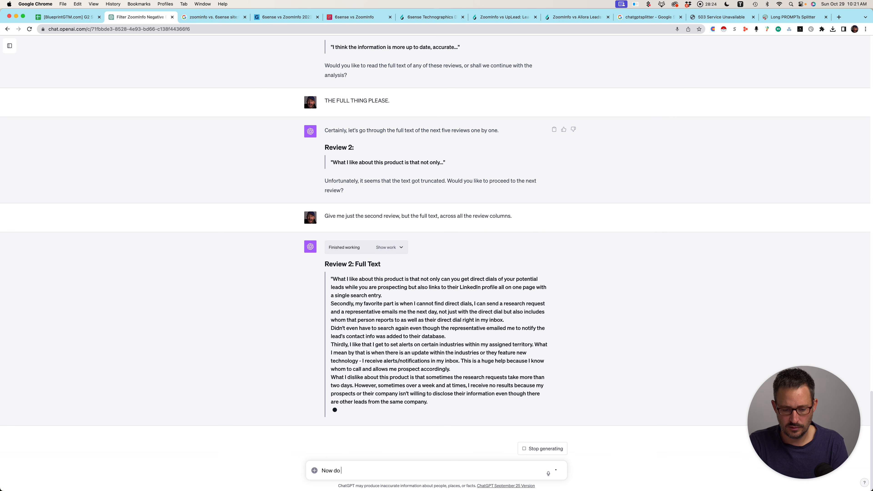
pyautogui.write('one more FULL')
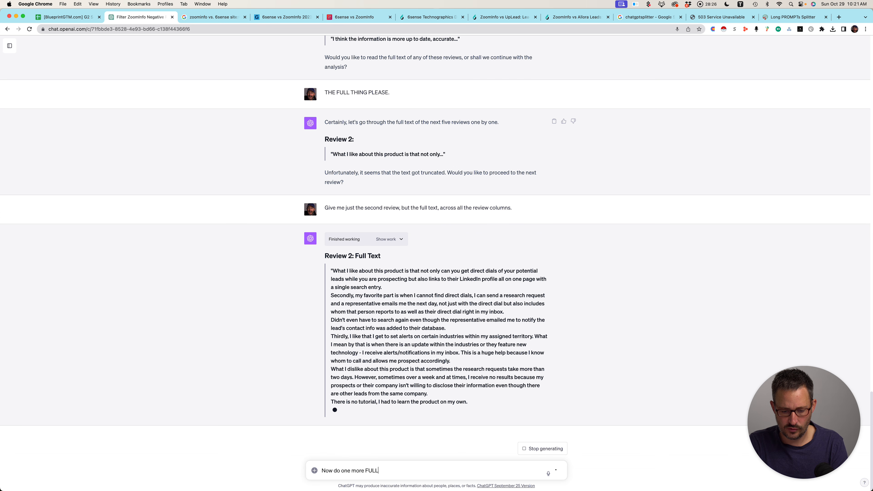
pyautogui.write(' TEXT for the')
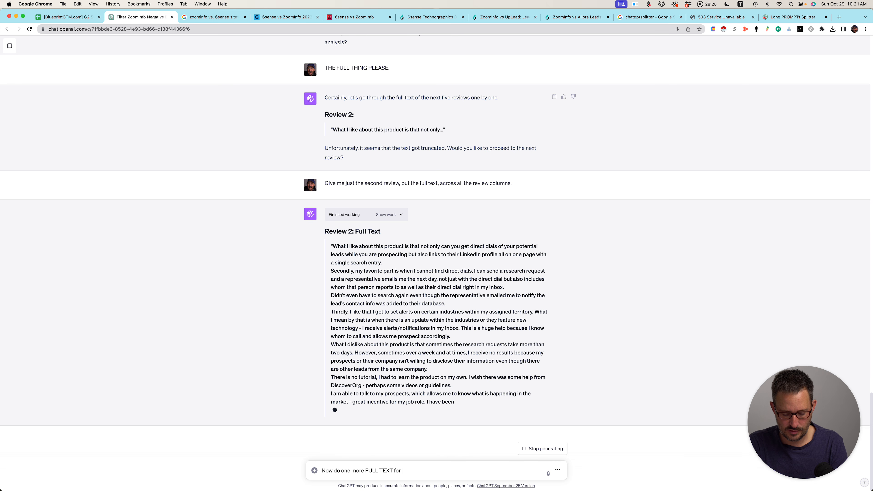
pyautogui.press('BackSpace')
pyautogui.press('BackSpace')
pyautogui.press('BackSpace')
pyautogui.press('BackSpace')
pyautogui.press('BackSpace')
pyautogui.press('BackSpace')
pyautogui.press('BackSpace')
pyautogui.press('BackSpace')
pyautogui.press('BackSpace')
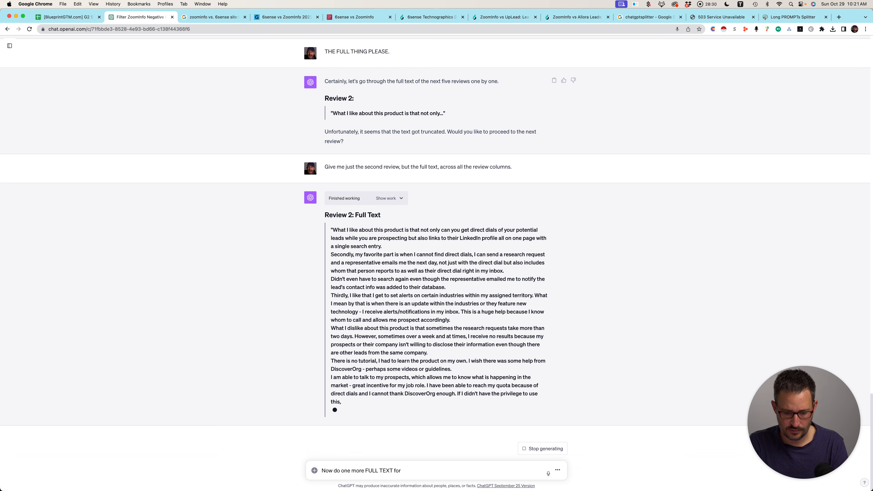
pyautogui.write('for ALL of')
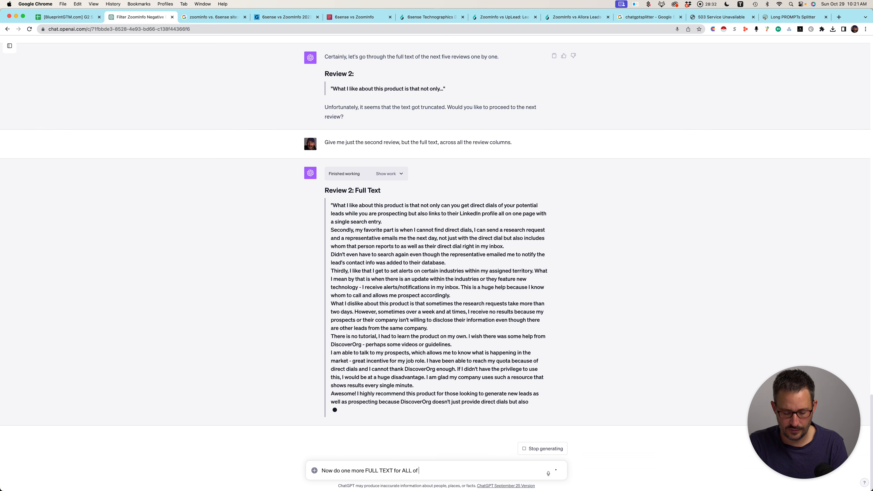
pyautogui.press('super+v')
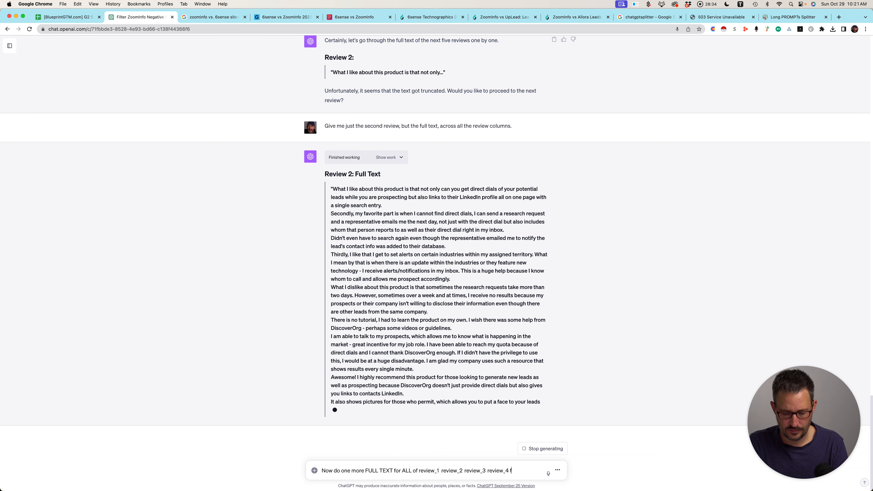
pyautogui.write('for ther')
pyautogui.press('BackSpace')
pyautogui.write('thir')
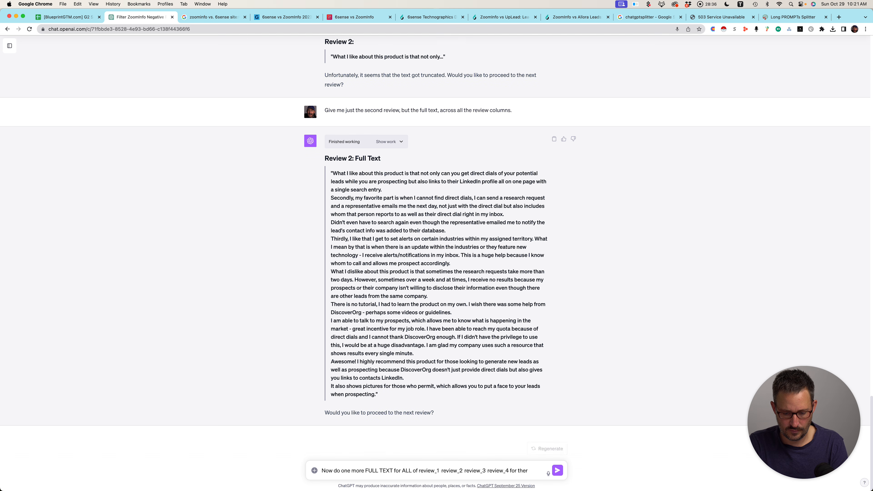
pyautogui.write('d reivew.')
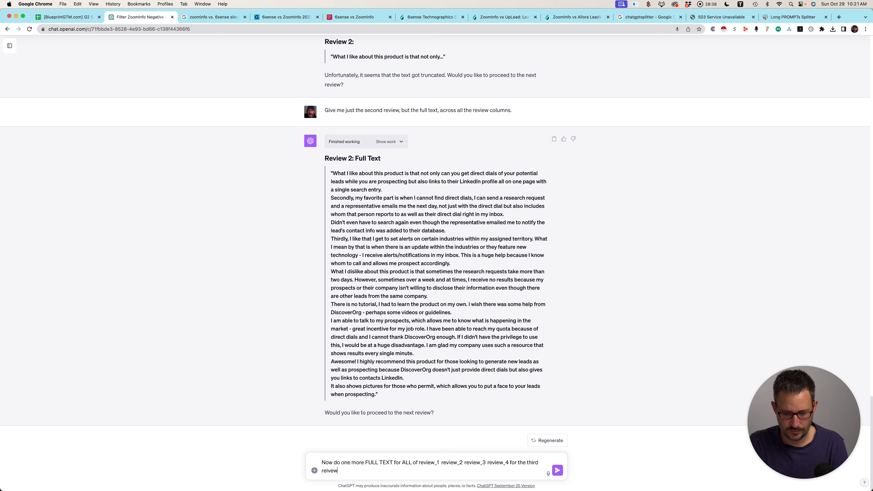
pyautogui.press('Return')
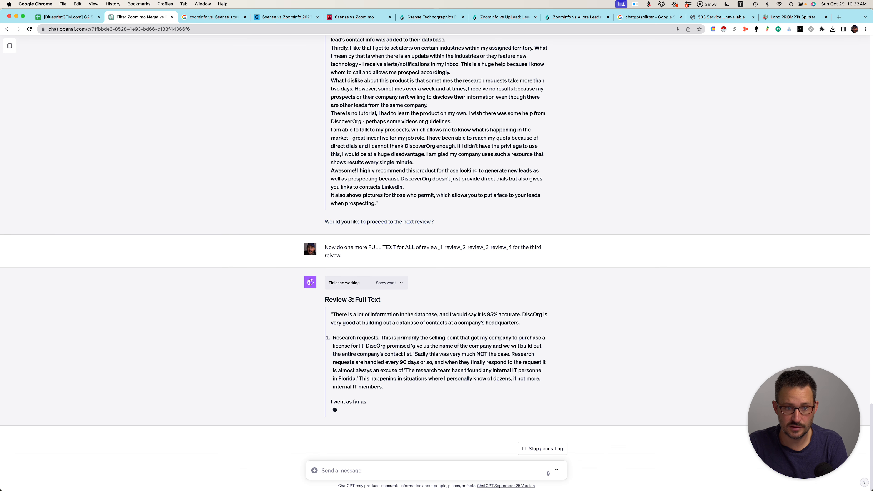
# Check the review_1 text of the ZoomInfo rows down to row 3774 in the Google Sheets spreadsheet, and return to ChatGPT.
pyautogui.hotkey('ctrl', 'shift', 'Tab')
pyautogui.click(141, 163)
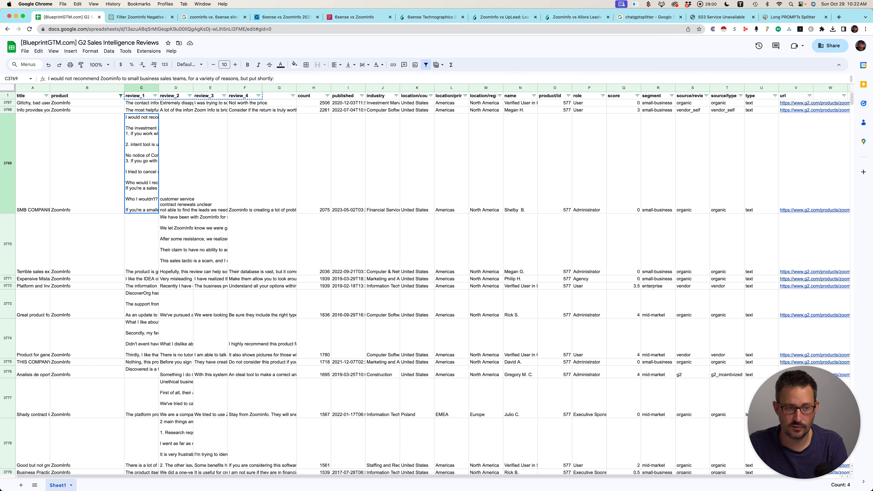
pyautogui.press('Up')
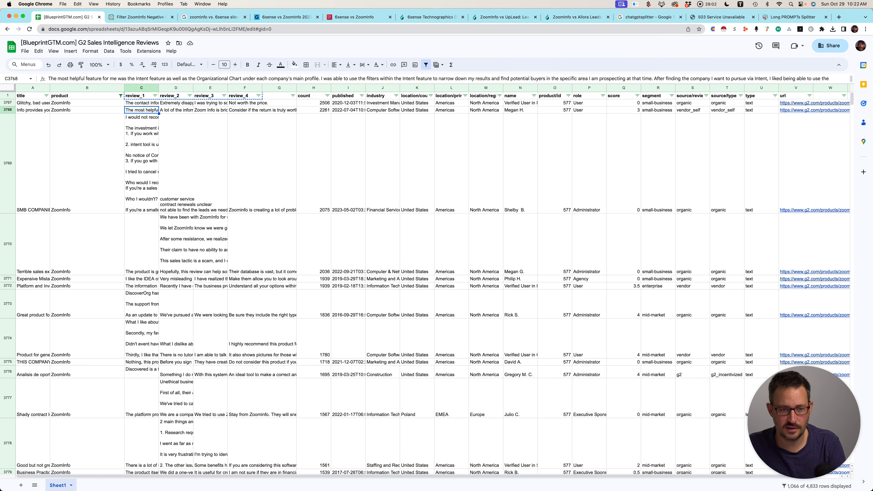
pyautogui.press('Down')
pyautogui.press('Down')
pyautogui.press('Down')
pyautogui.press('Down')
pyautogui.press('Down')
pyautogui.press('Down')
pyautogui.press('Up')
pyautogui.press('Down')
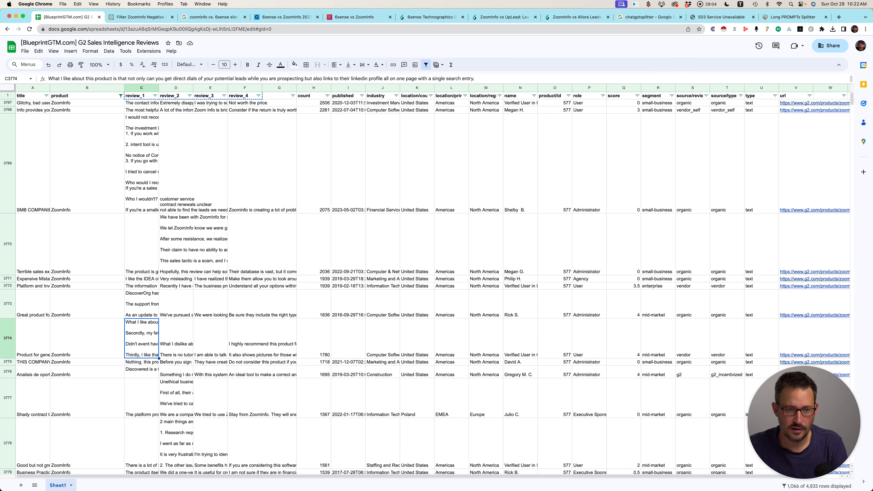
pyautogui.click(141, 17)
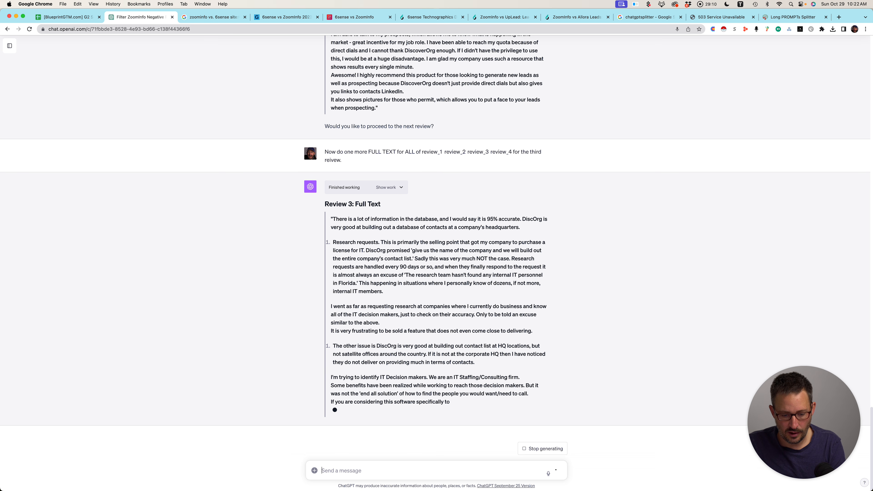
pyautogui.write('Can you ')
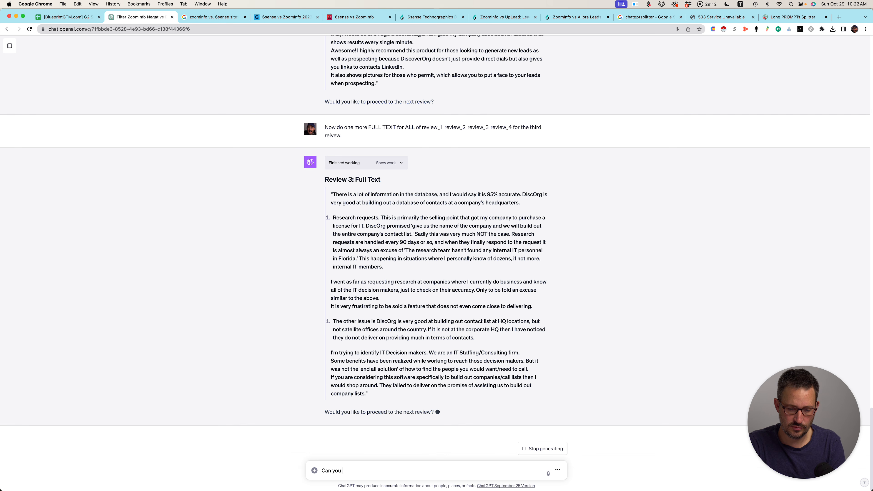
pyautogui.write('review')
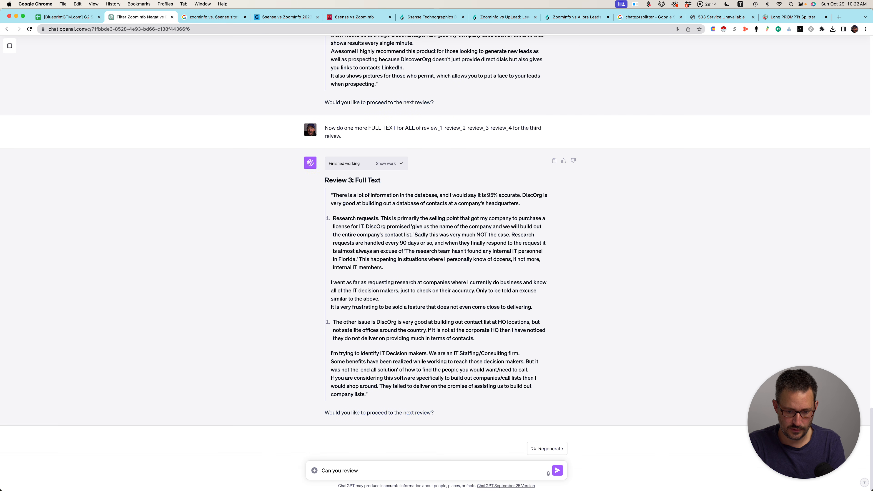
pyautogui.write(' the enti')
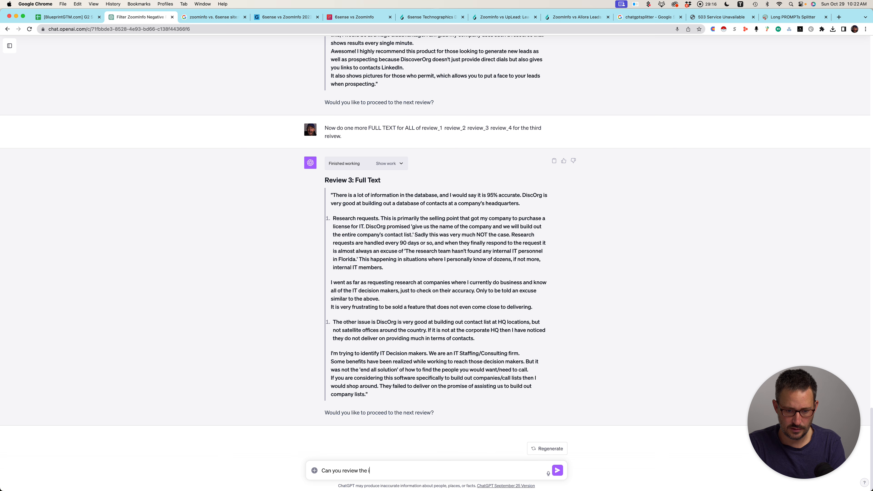
pyautogui.press('BackSpace')
pyautogui.write('entire s')
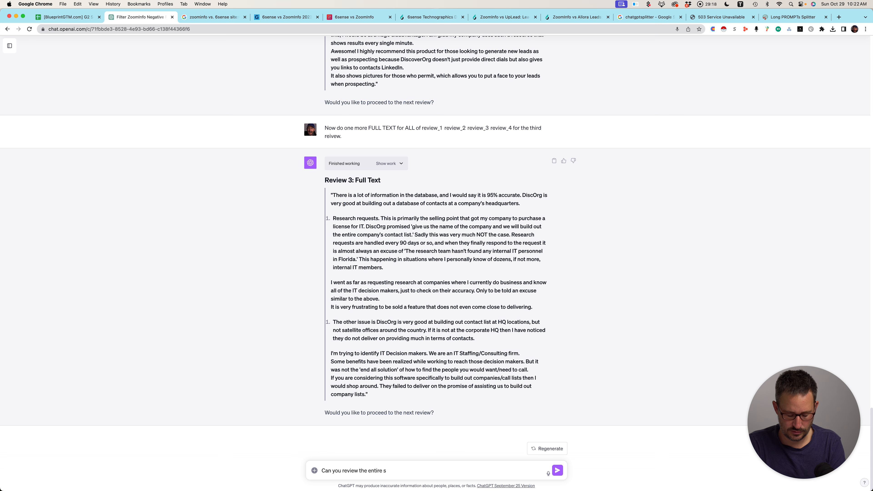
pyautogui.write('heet and ')
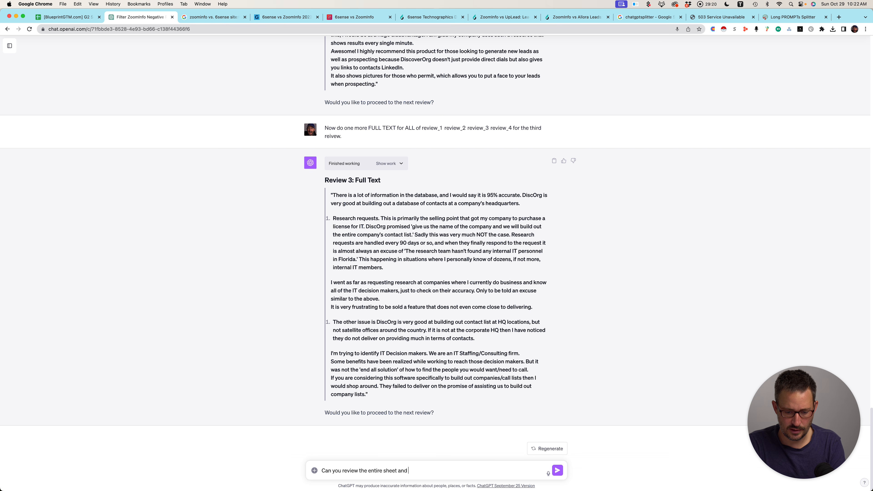
pyautogui.write('remove and rows where Di')
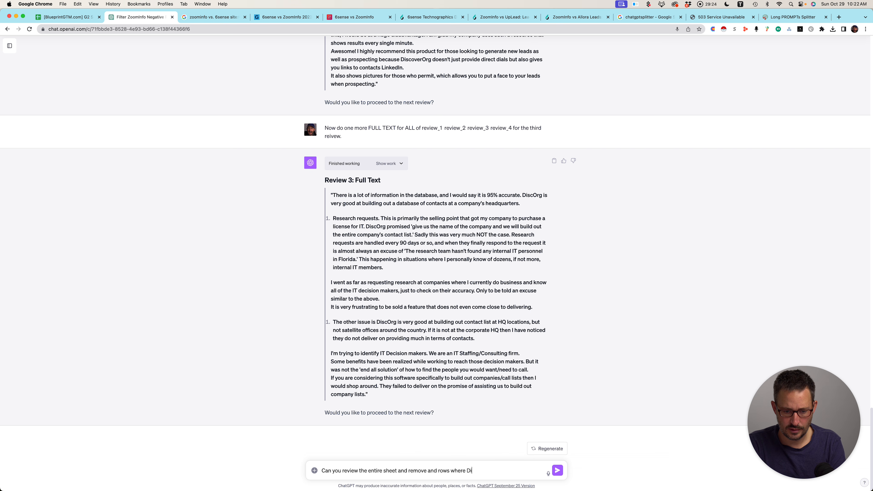
pyautogui.write('scO')
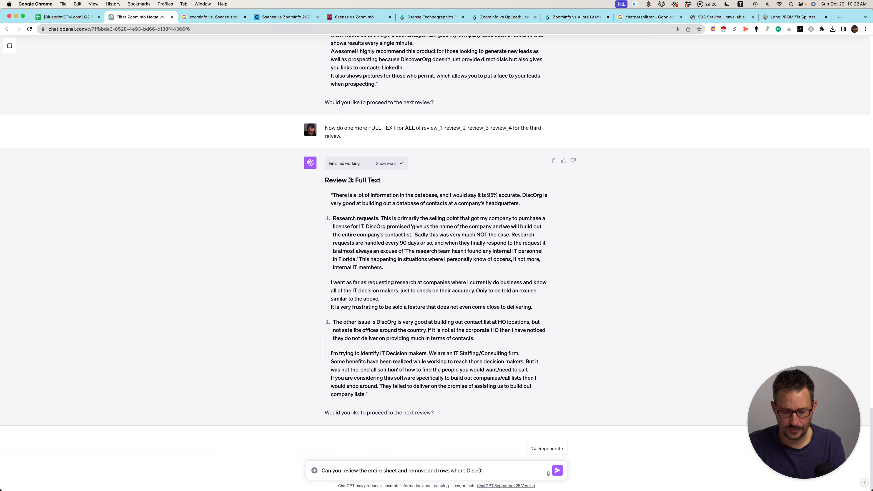
pyautogui.press('super+a')
pyautogui.press('BackSpace')
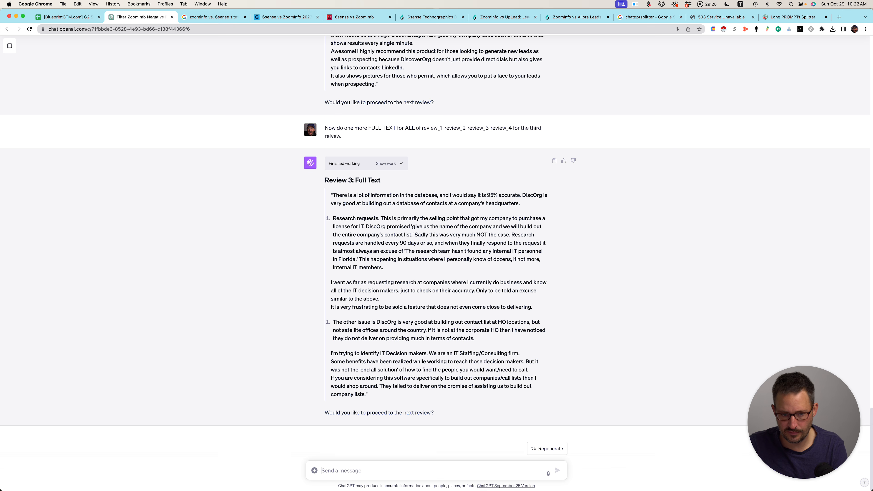
# Copy the word "DiscOrg" from the Review 3 text and search Google for it in a new browser window.
pyautogui.doubleClick(376, 227)
pyautogui.press('super+c')
pyautogui.press('super+n')
pyautogui.press('super+v')
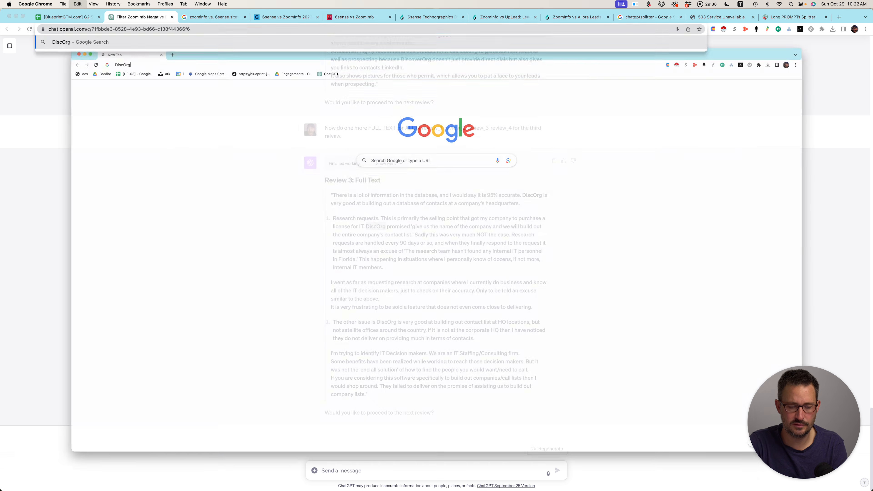
pyautogui.press('Return')
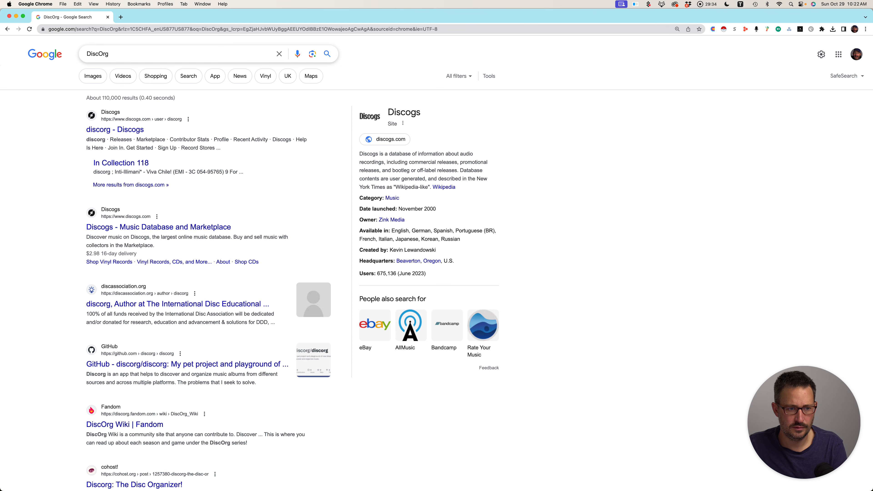
# Refine the Google search to "DiscOrg ZoomInfo", look over the results, and close that window to return to ChatGPT.
pyautogui.click(153, 54)
pyautogui.write('ZoomInfo')
pyautogui.press('Return')
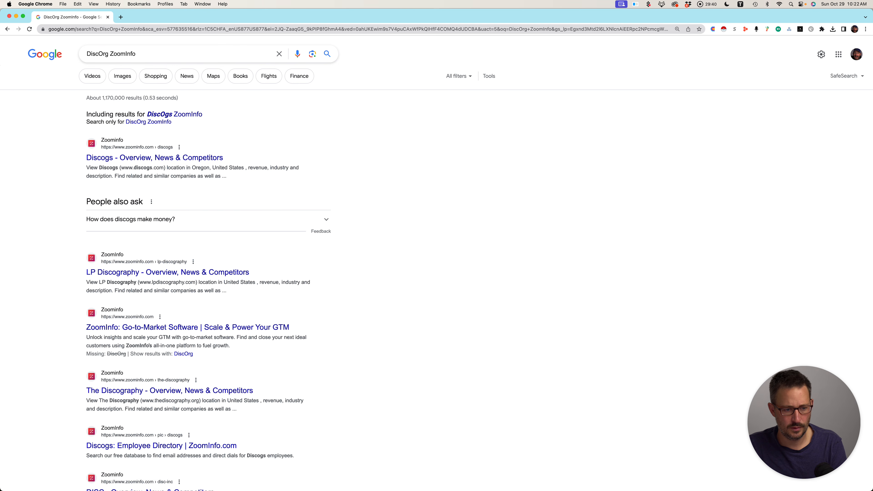
pyautogui.scroll(-1, 437, 263)
pyautogui.press('super+w')
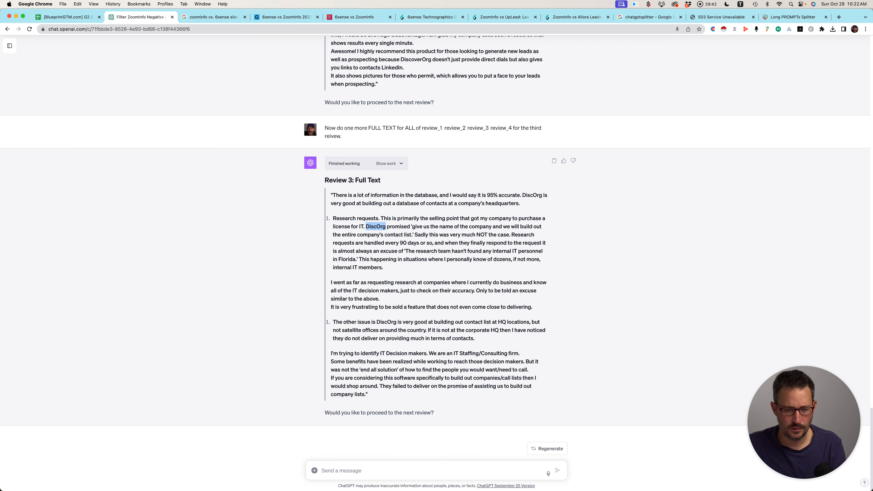
pyautogui.click(437, 263)
pyautogui.press('capslock')
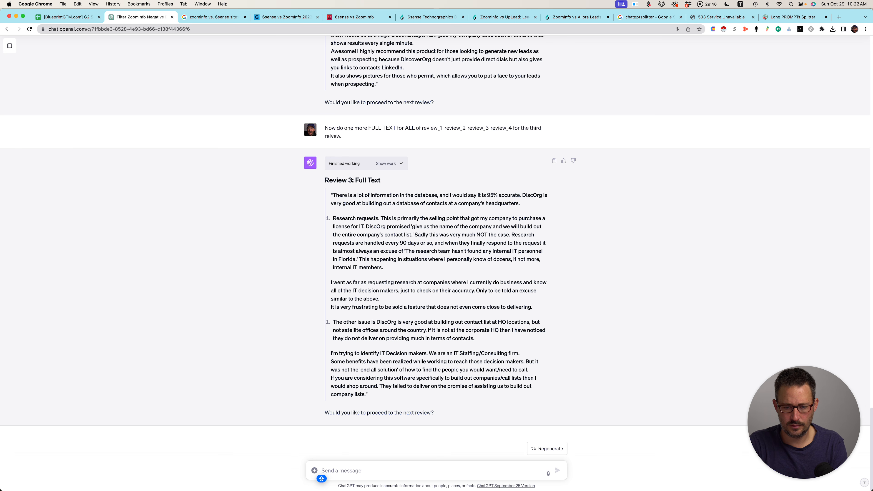
pyautogui.press('capslock')
pyautogui.write('Loo')
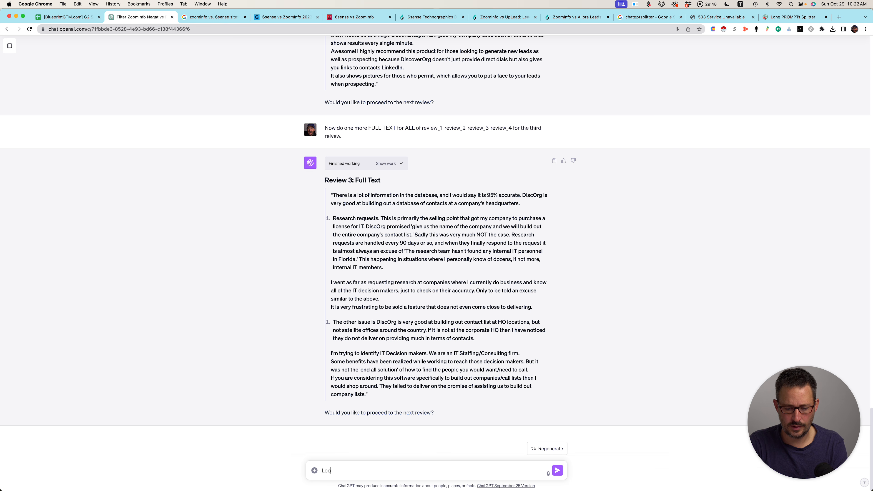
pyautogui.press('BackSpace')
pyautogui.press('BackSpace')
pyautogui.press('BackSpace')
pyautogui.write("Let's do a")
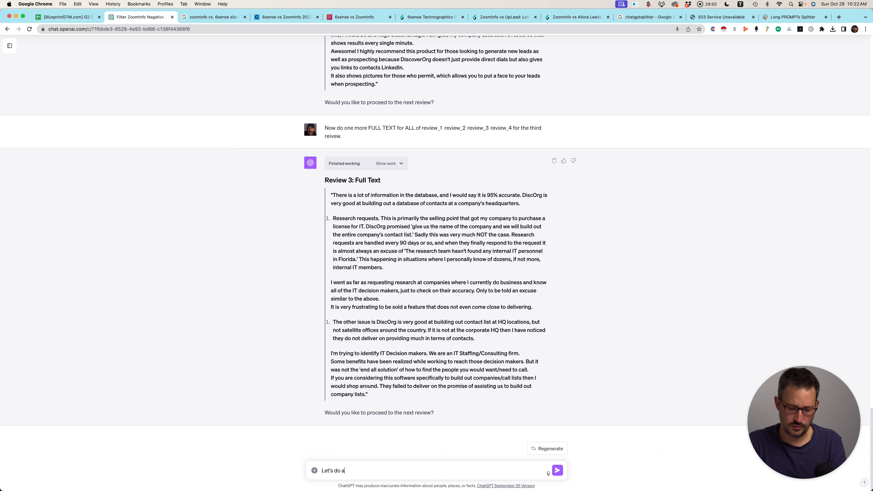
pyautogui.write(' sentimen')
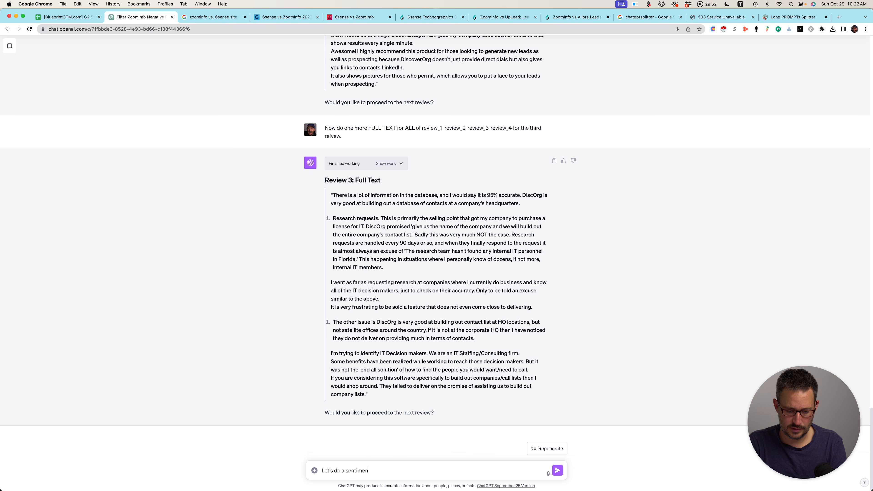
pyautogui.write('t analysis of all of')
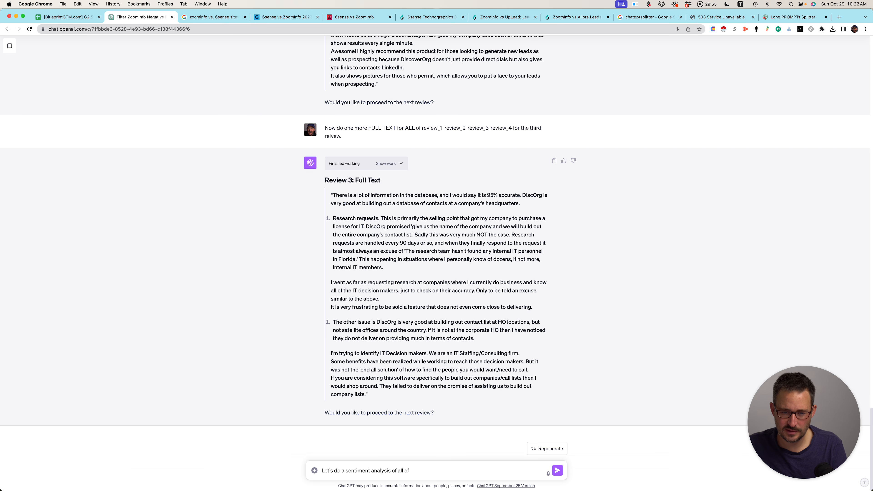
pyautogui.scroll(7, 436, 257)
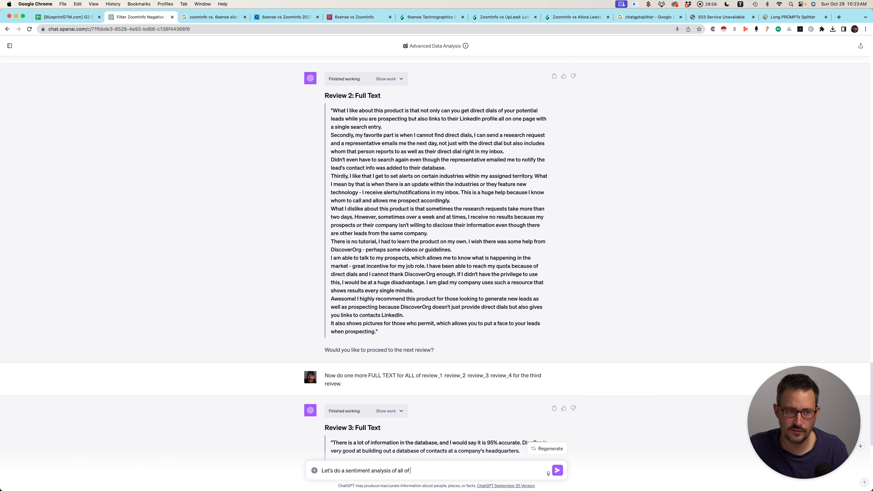
# Go to the Google Sheets spreadsheet and examine the review_1 to review_4 text of the ZoomInfo rows down to row 3784.
pyautogui.click(65, 17)
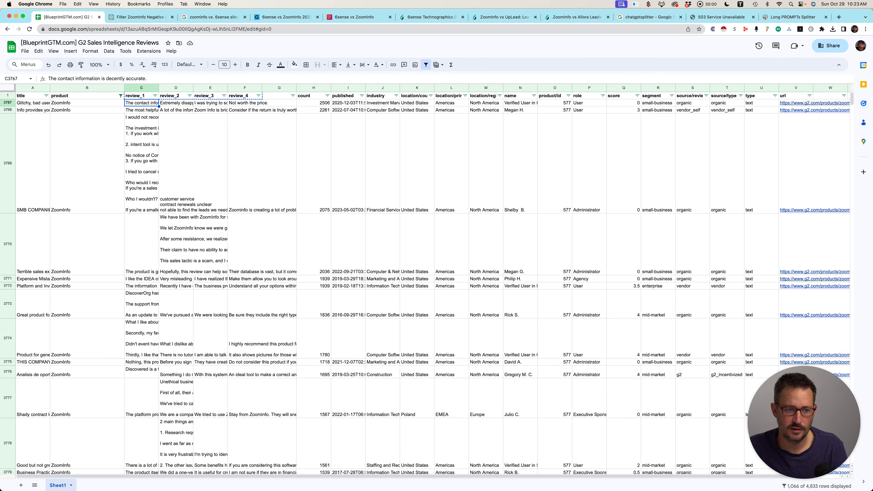
pyautogui.press('Down')
pyautogui.press('Down')
pyautogui.press('Right')
pyautogui.press('Left')
pyautogui.press('Right')
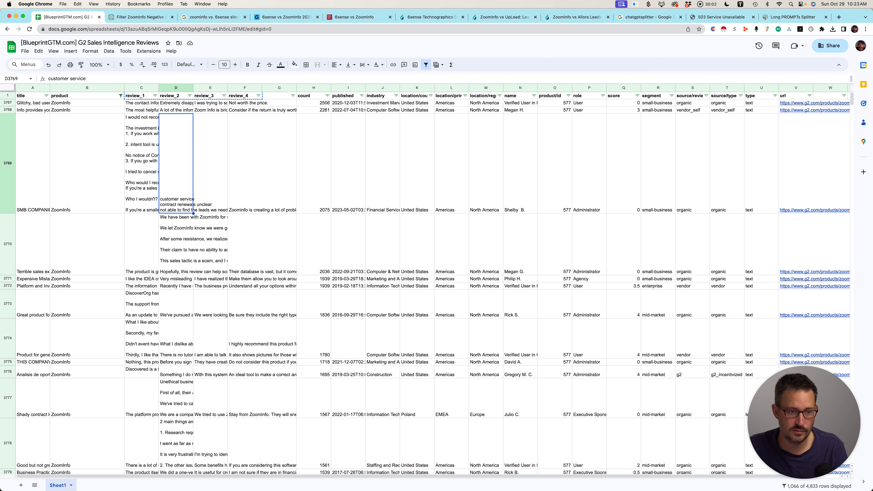
pyautogui.press('Left')
pyautogui.press('Right')
pyautogui.press('Right')
pyautogui.press('Down')
pyautogui.press('Right')
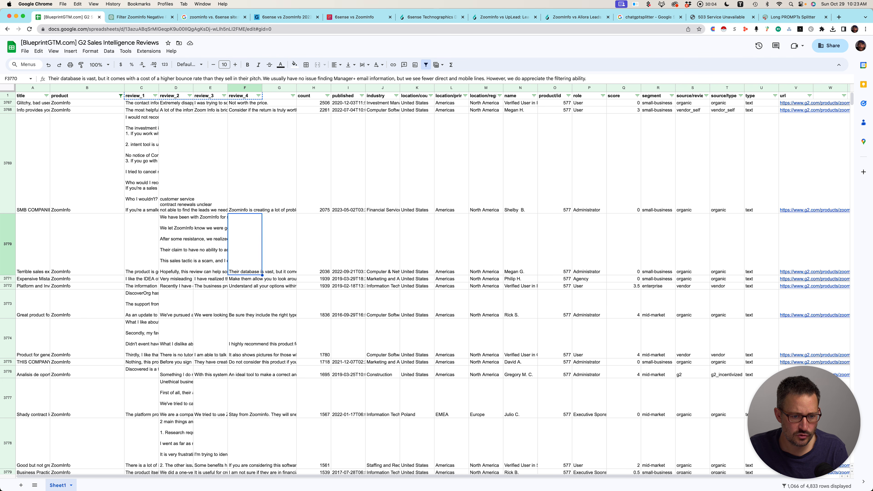
pyautogui.press('Down')
pyautogui.press('Down')
pyautogui.press('Down')
pyautogui.press('Down')
pyautogui.press('Down')
pyautogui.press('Down')
pyautogui.press('Down')
pyautogui.press('Down')
pyautogui.press('Down')
pyautogui.press('Down')
pyautogui.press('Down')
pyautogui.press('Down')
pyautogui.press('Left')
pyautogui.press('Left')
pyautogui.press('Down')
pyautogui.press('Down')
pyautogui.press('Left')
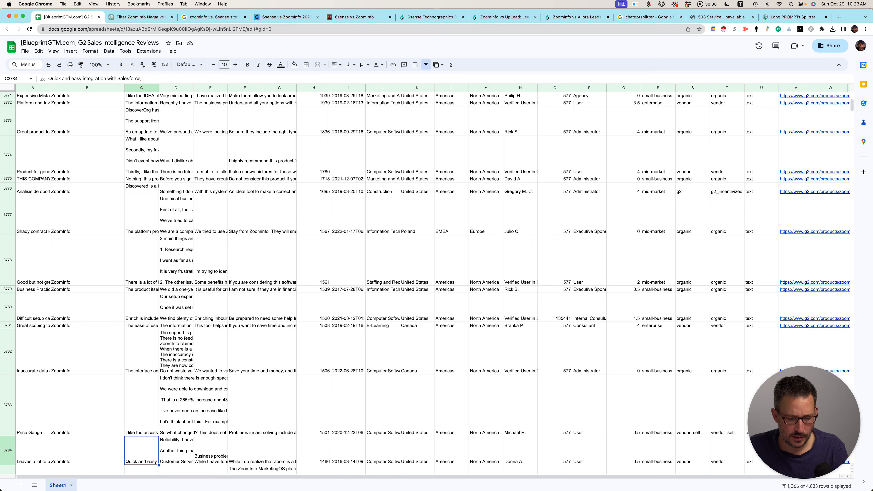
pyautogui.press('Up')
pyautogui.press('Up')
pyautogui.press('Up')
pyautogui.press('Up')
# Search the sheet for "DiscO" and open the full review_2 text of row 3772.
pyautogui.hotkey('ctrl', 'f')
pyautogui.write('Dis')
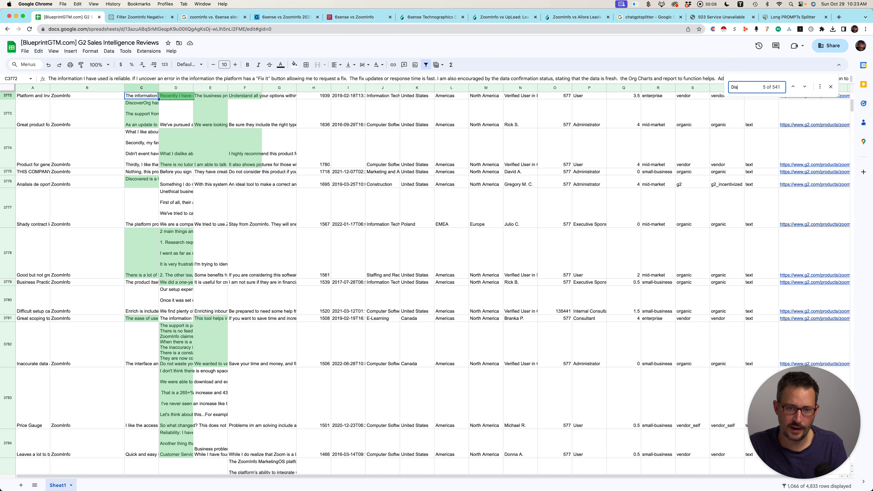
pyautogui.write('c')
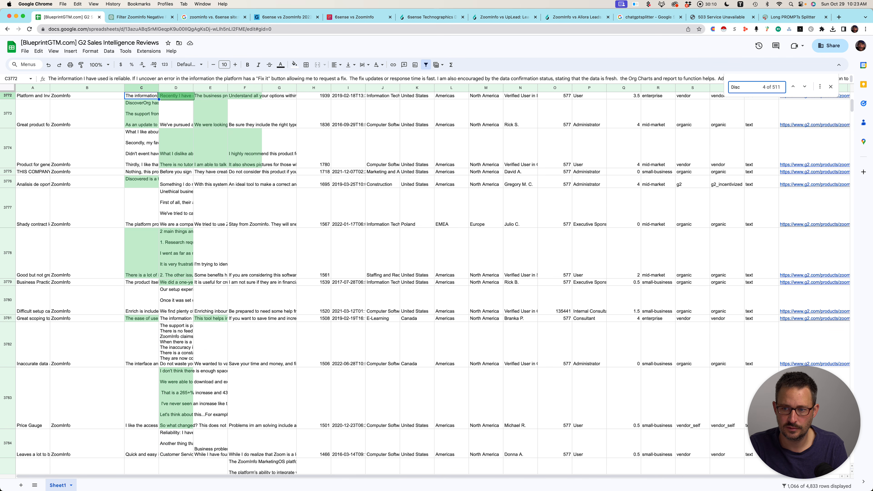
pyautogui.write('O')
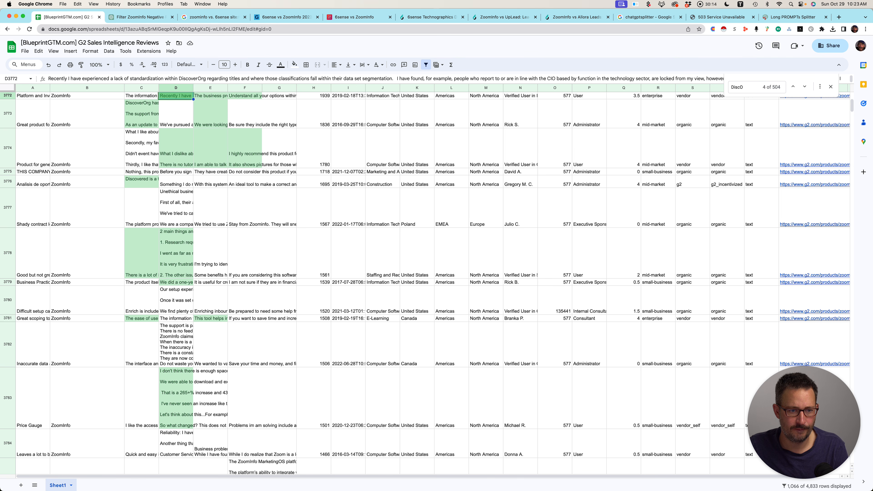
pyautogui.press('Return')
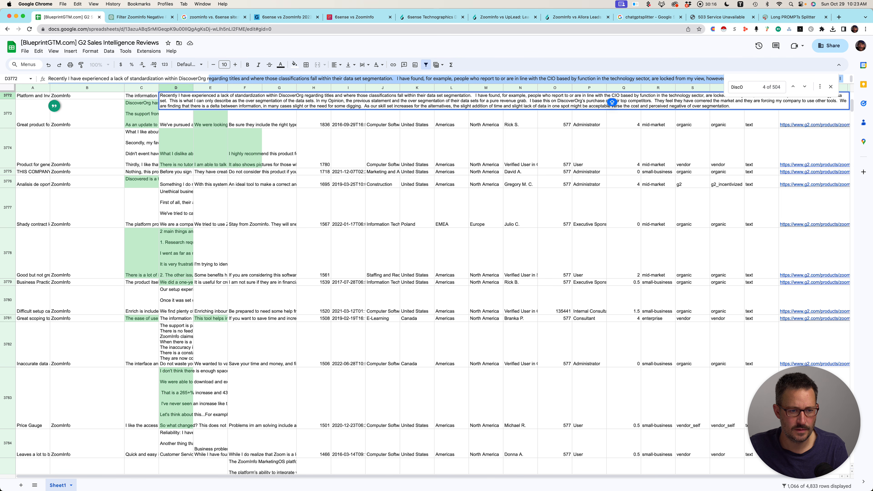
# Check the count and published values of rows 3769 to 3772, and copy the published date of row 3769.
pyautogui.hotkey('shift', 'Tab')
pyautogui.press('Tab')
pyautogui.press('Tab')
pyautogui.press('Tab')
pyautogui.press('Tab')
pyautogui.press('Tab')
pyautogui.press('Tab')
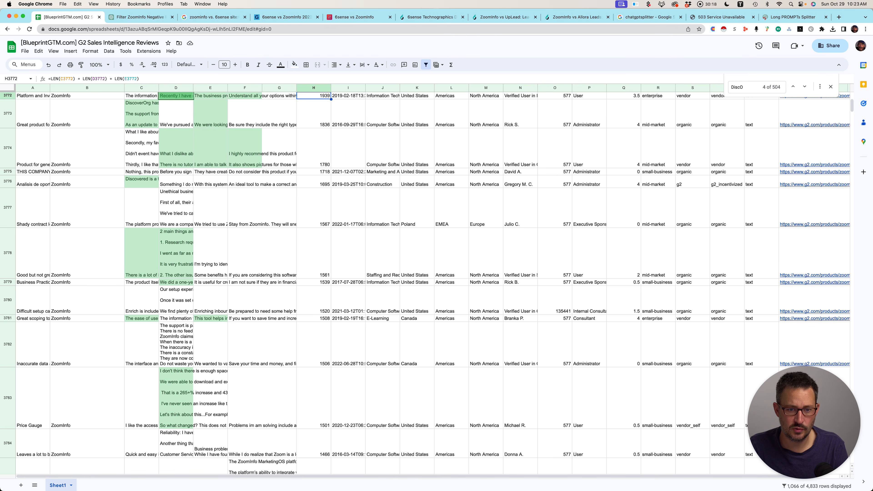
pyautogui.press('Up')
pyautogui.press('Up')
pyautogui.click(348, 257)
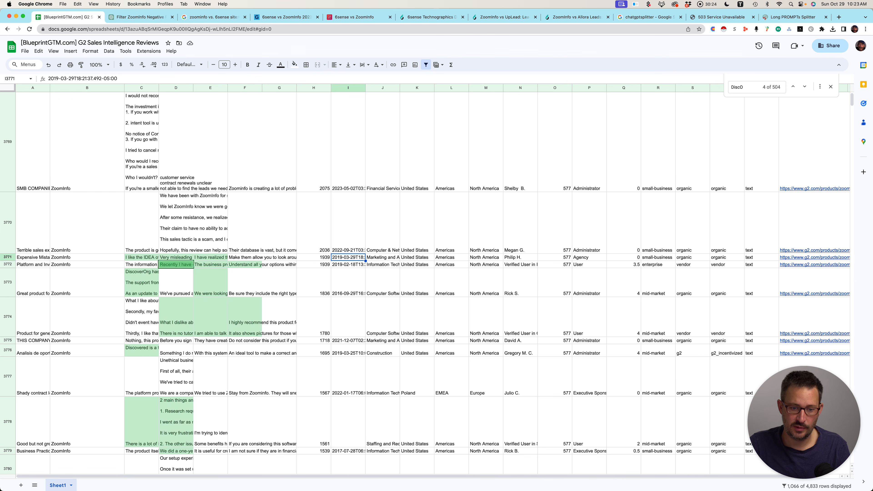
pyautogui.click(313, 222)
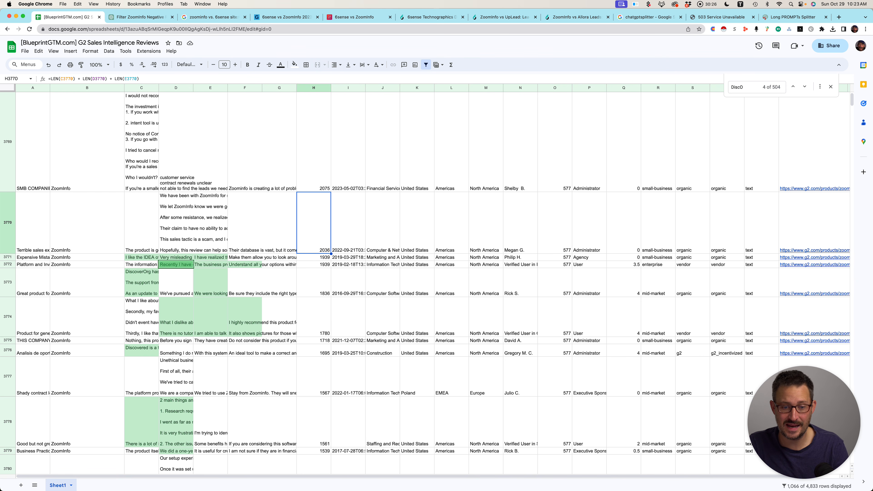
pyautogui.press('Up')
pyautogui.press('Right')
pyautogui.press('Down')
pyautogui.press('Up')
pyautogui.press('super+c')
pyautogui.press('Down')
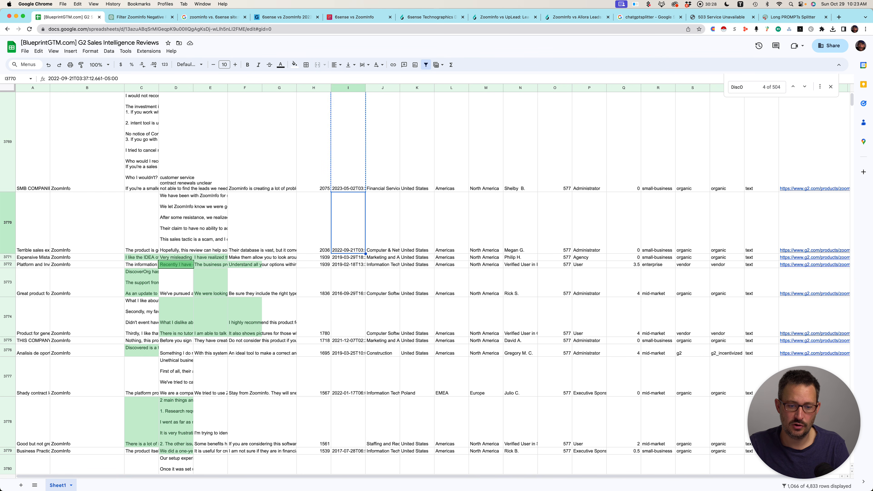
pyautogui.press('super+Tab')
pyautogui.press('super+shift+Tab')
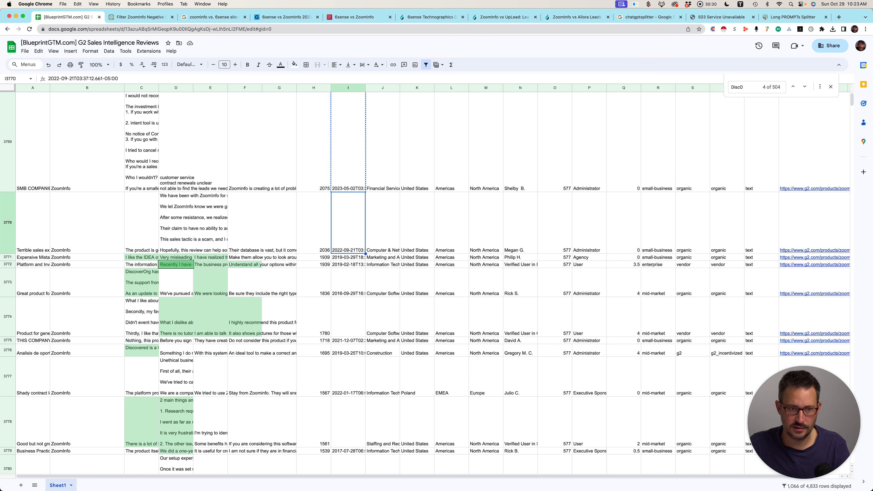
pyautogui.hotkey('ctrl', 'Tab')
pyautogui.press('super+a')
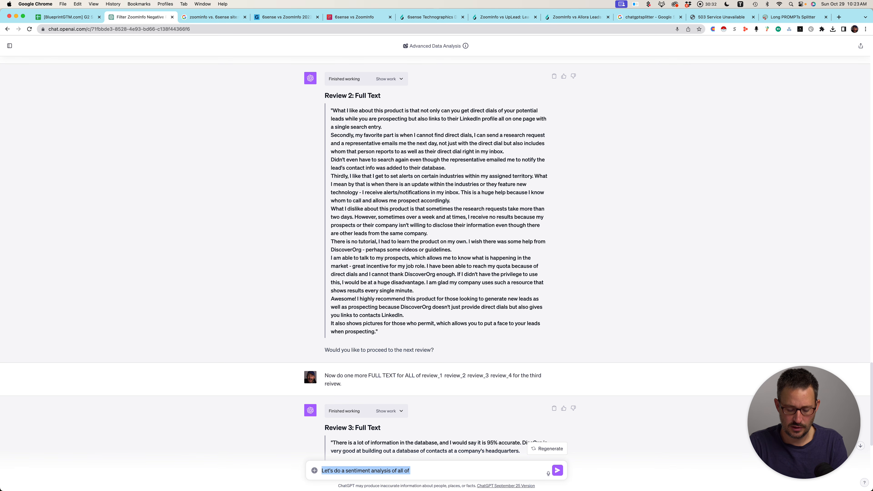
pyautogui.press('BackSpace')
pyautogui.write("Let's fit")
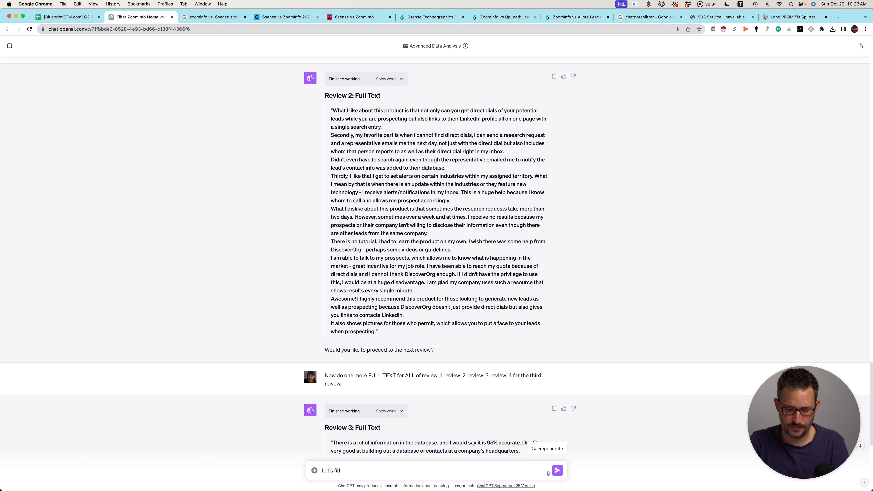
pyautogui.write('ter')
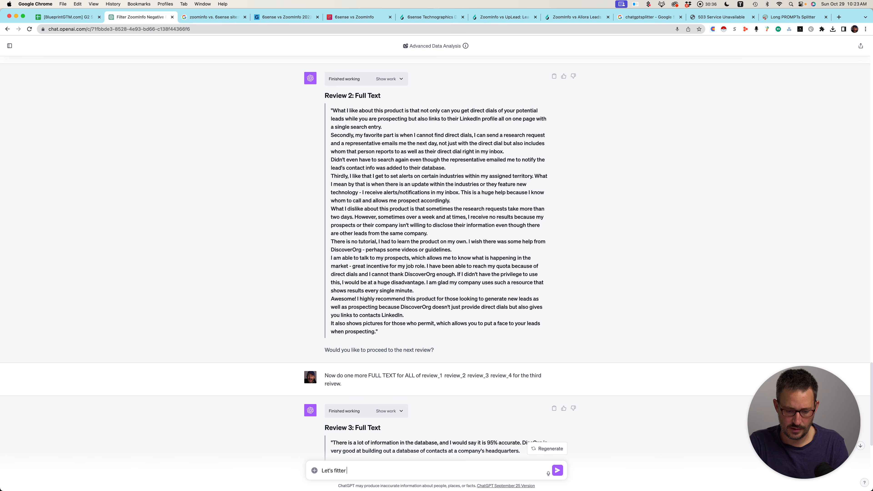
pyautogui.press('super+a')
pyautogui.press('BackSpace')
pyautogui.write('Can y')
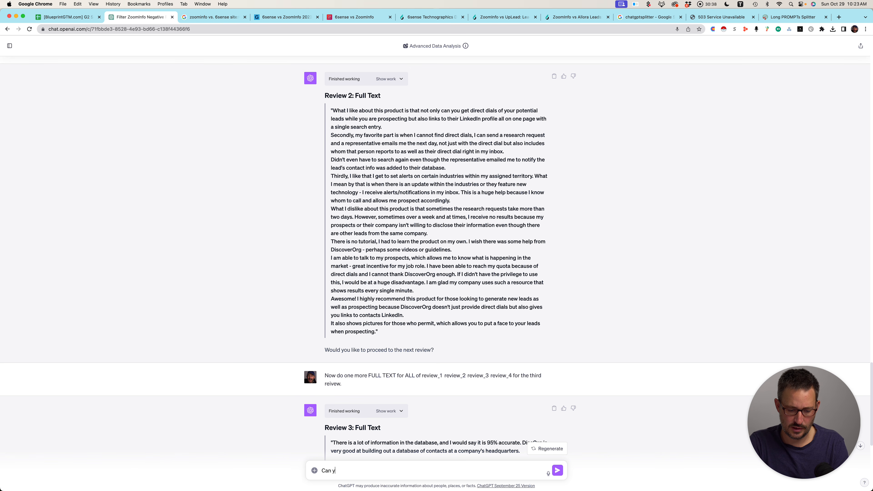
pyautogui.write('ou go back to the orig')
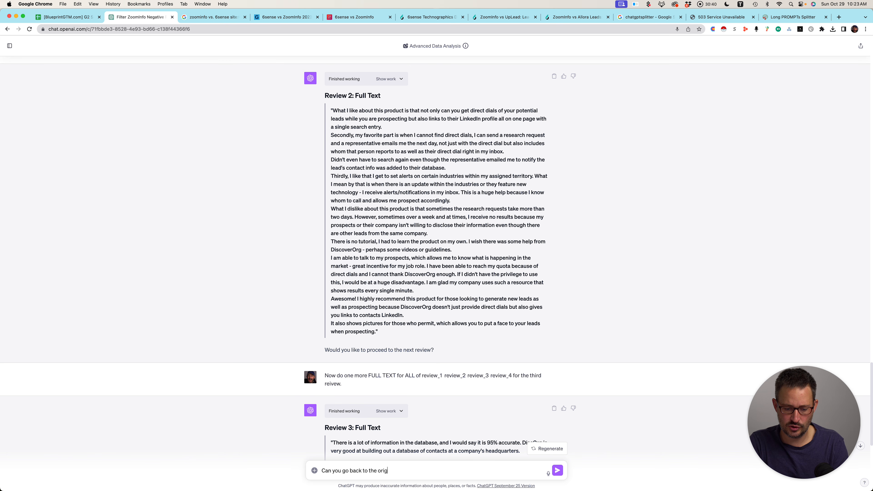
pyautogui.write('inal dataframe and remove ')
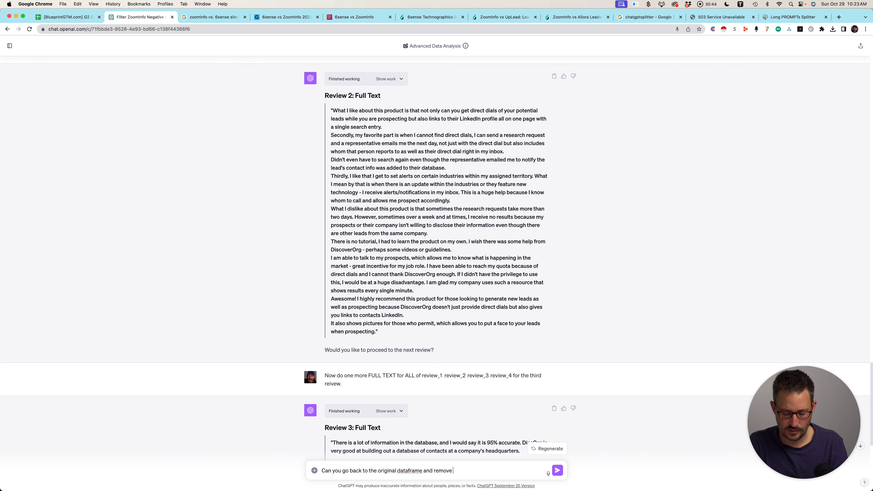
pyautogui.write('any review')
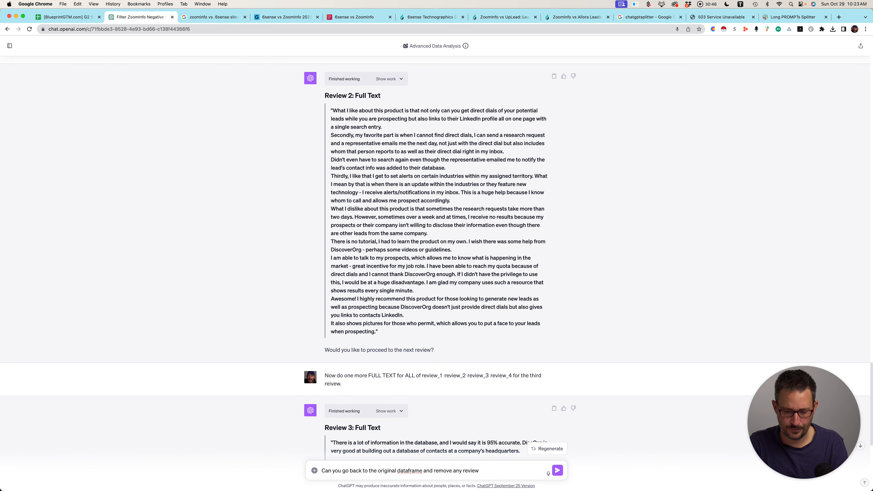
pyautogui.press('super+a')
pyautogui.press('BackSpace')
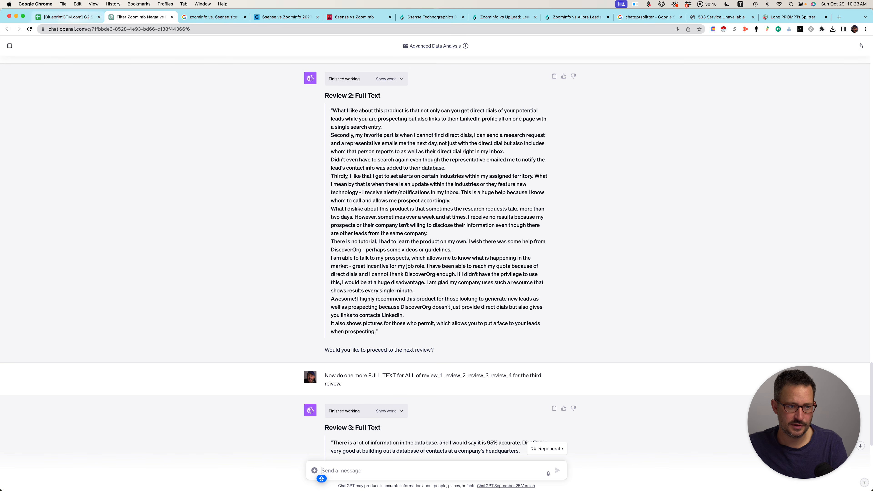
# Return to the reviews spreadsheet and clear all selected values in the published column's filter.
pyautogui.press('super+1')
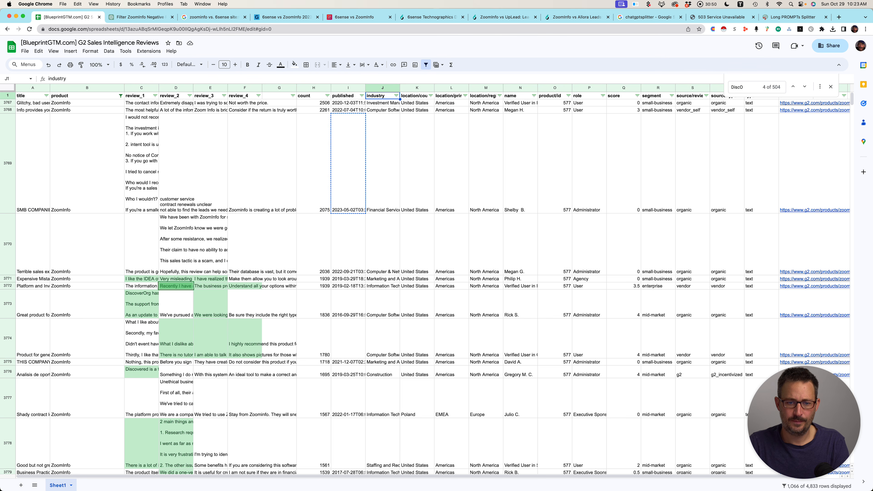
pyautogui.click(362, 96)
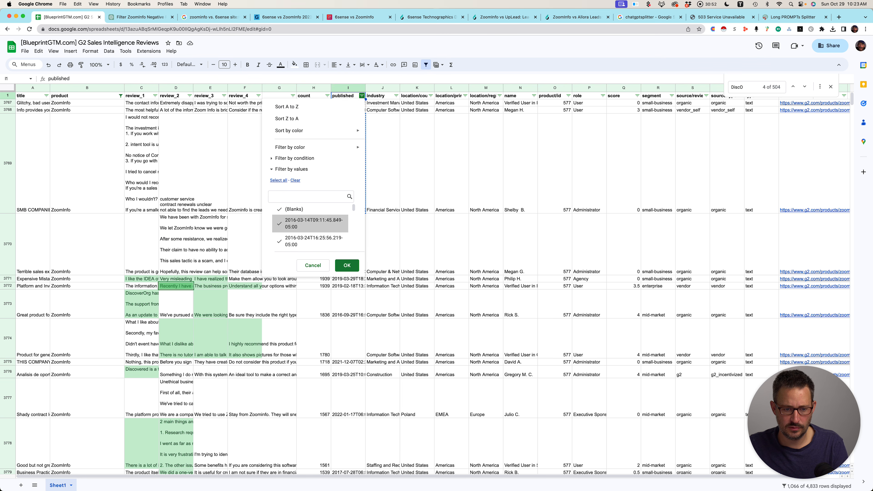
pyautogui.click(295, 180)
# Apply the filter condition "Text does not contain" with the value 2023 to the published column.
pyautogui.click(294, 158)
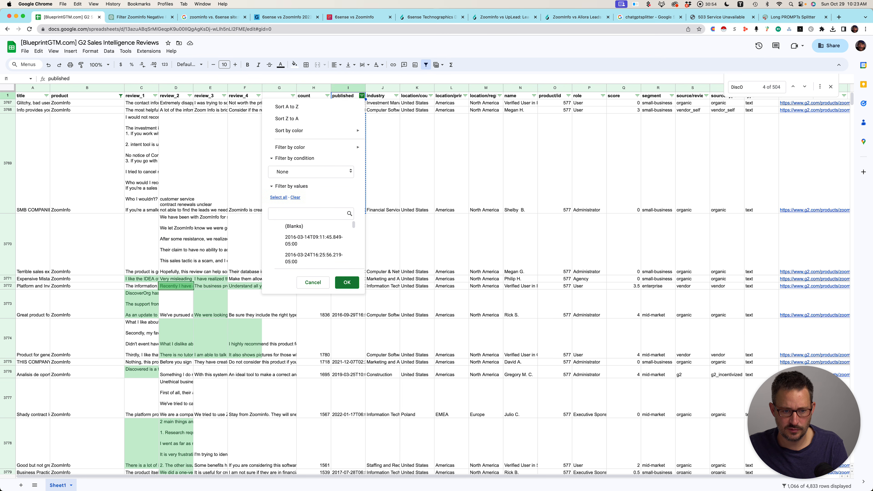
pyautogui.click(311, 172)
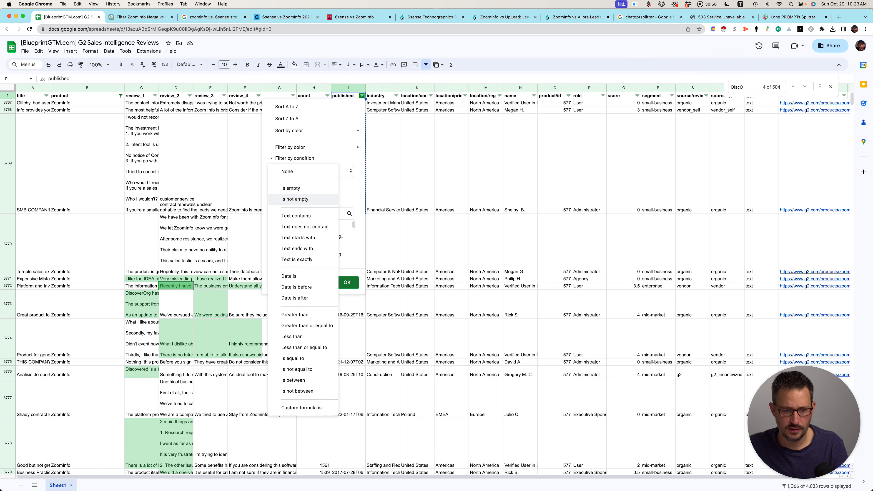
pyautogui.click(299, 216)
pyautogui.write('200')
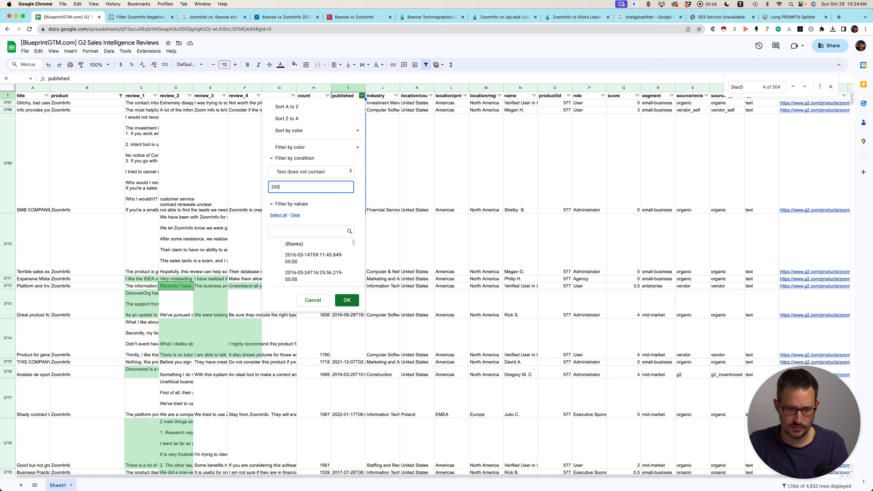
pyautogui.press('capslock')
pyautogui.write('22')
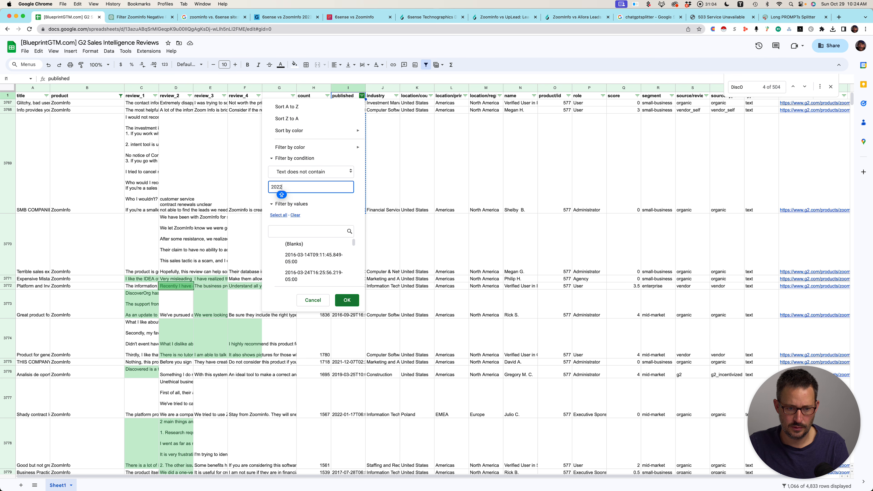
pyautogui.press('BackSpace')
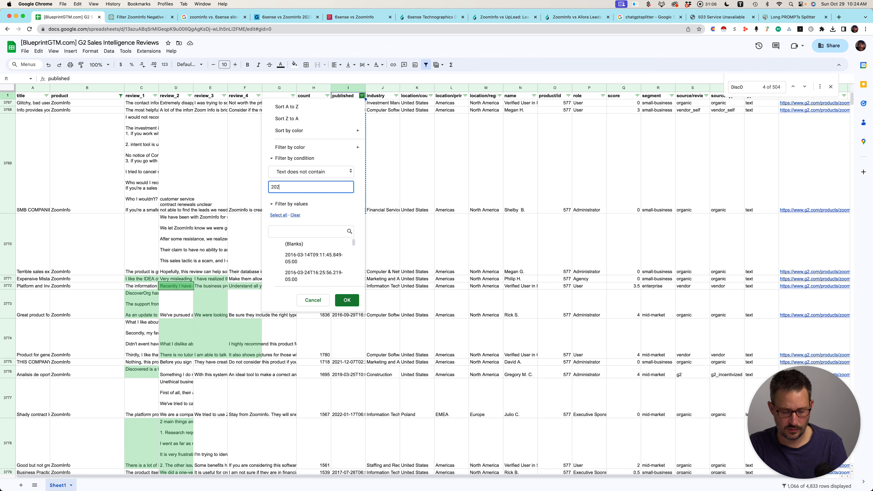
pyautogui.write('3')
pyautogui.click(347, 300)
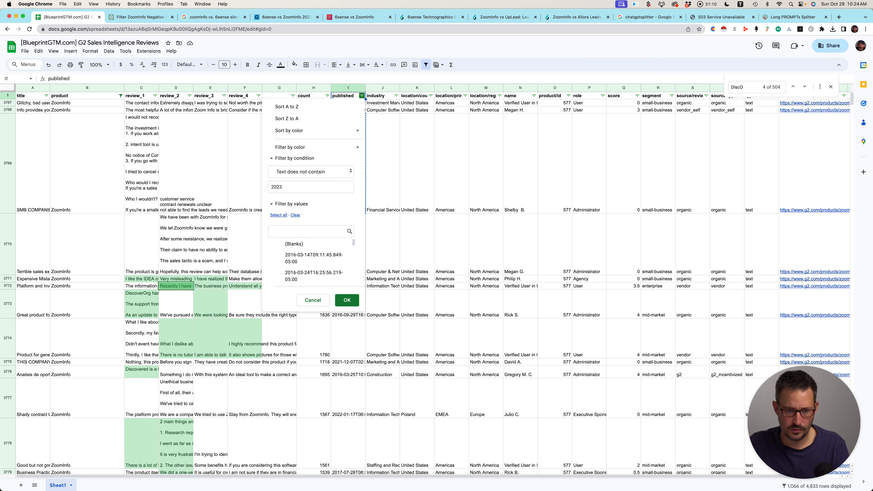
pyautogui.click(347, 300)
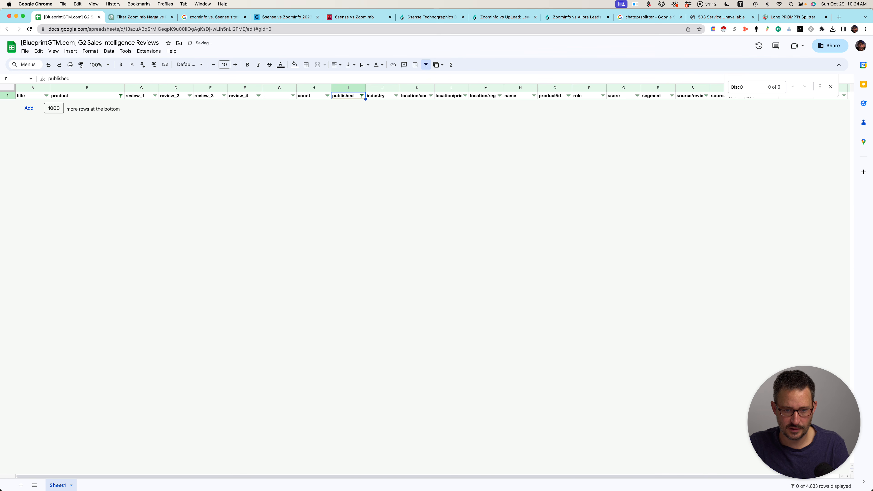
# Check the current filter settings of the published and product columns.
pyautogui.click(362, 96)
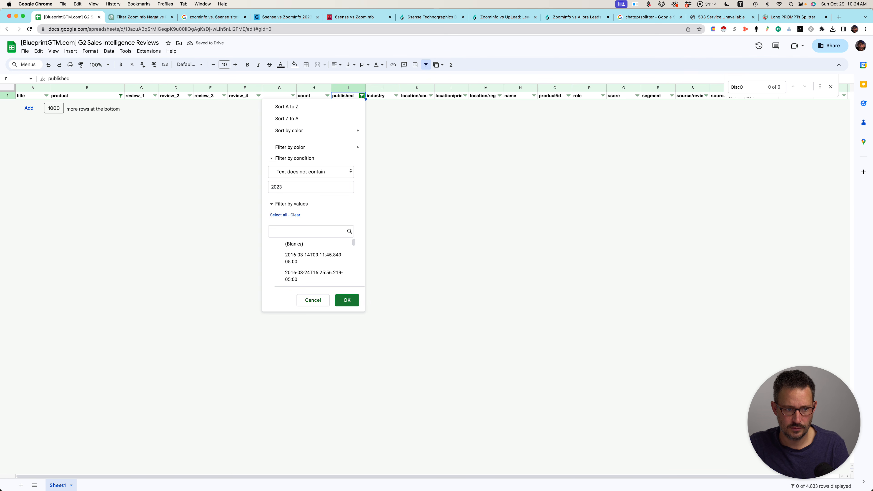
pyautogui.click(121, 96)
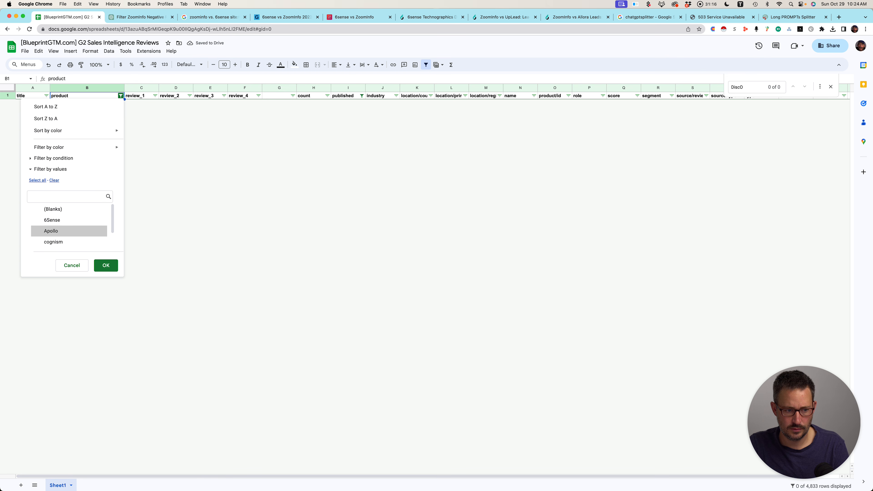
pyautogui.scroll(-1, 69, 227)
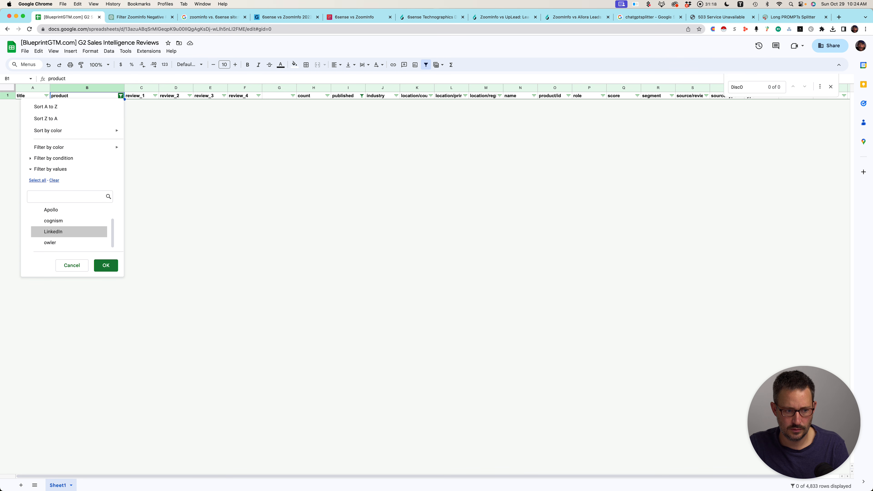
# Set the published column's "Text does not contain" filter value to 2022 and apply it.
pyautogui.click(362, 95)
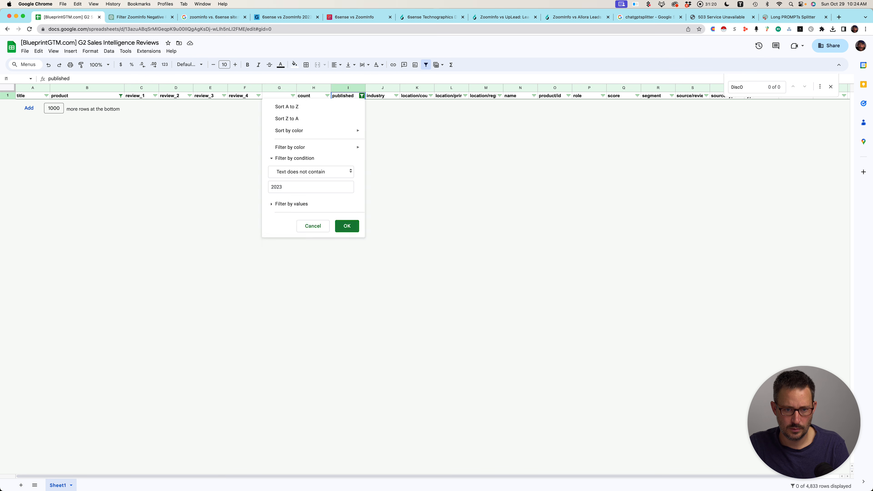
pyautogui.click(289, 187)
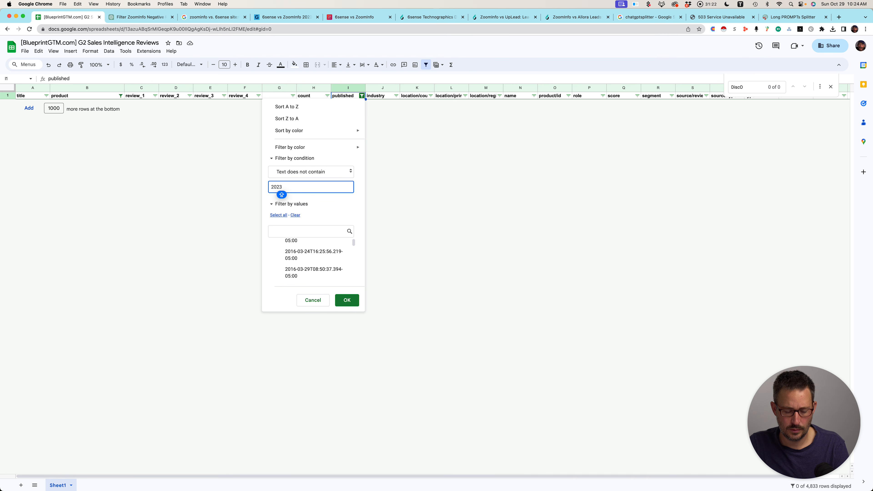
pyautogui.press('BackSpace')
pyautogui.write('2')
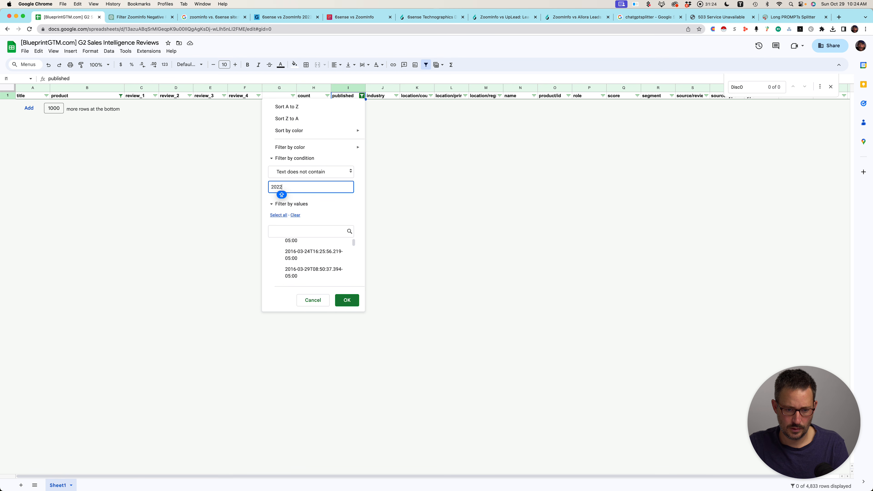
pyautogui.press('Return')
# Change the published column's filter condition to "Text starts with" with the value 2023 and apply it.
pyautogui.click(362, 96)
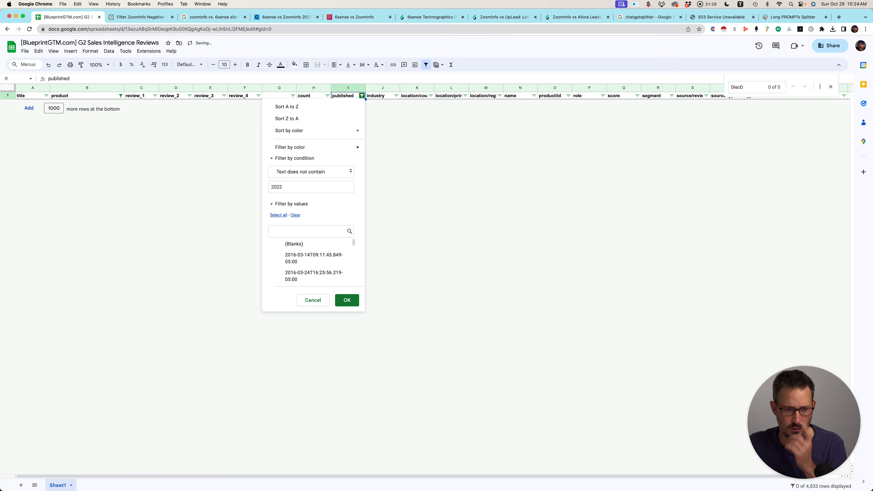
pyautogui.press('BackSpace')
pyautogui.press('BackSpace')
pyautogui.press('BackSpace')
pyautogui.press('BackSpace')
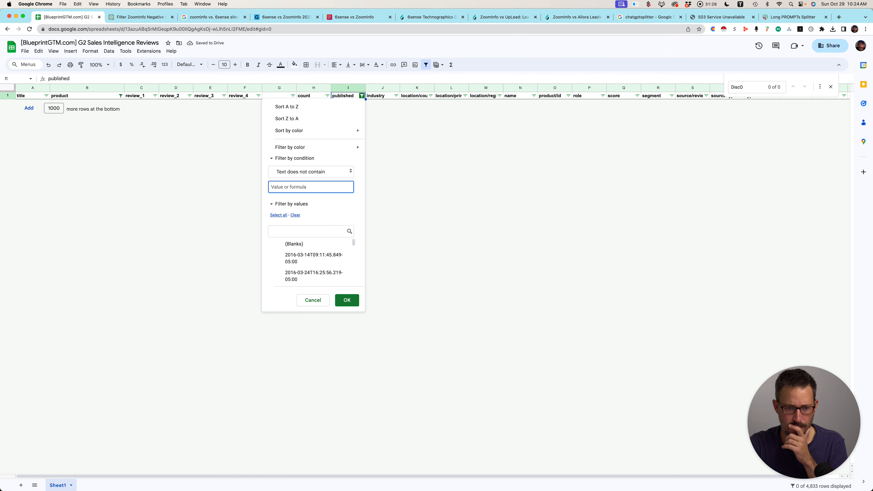
pyautogui.click(291, 204)
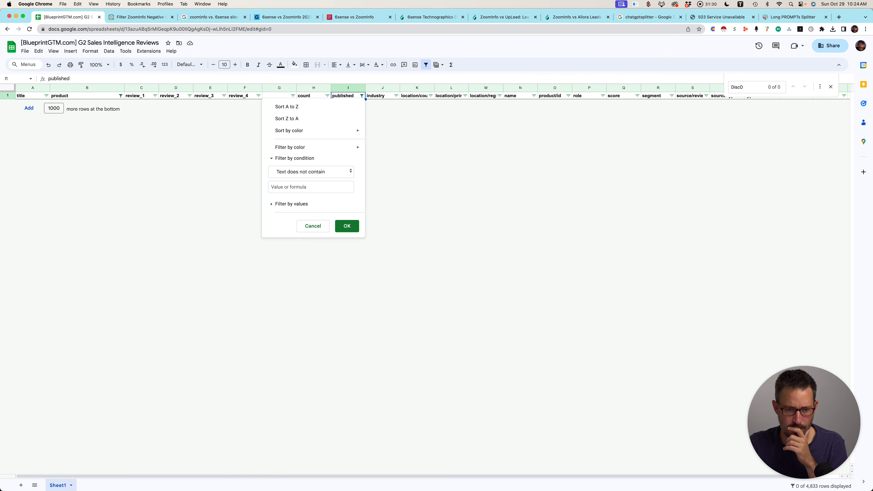
pyautogui.click(291, 204)
pyautogui.click(311, 172)
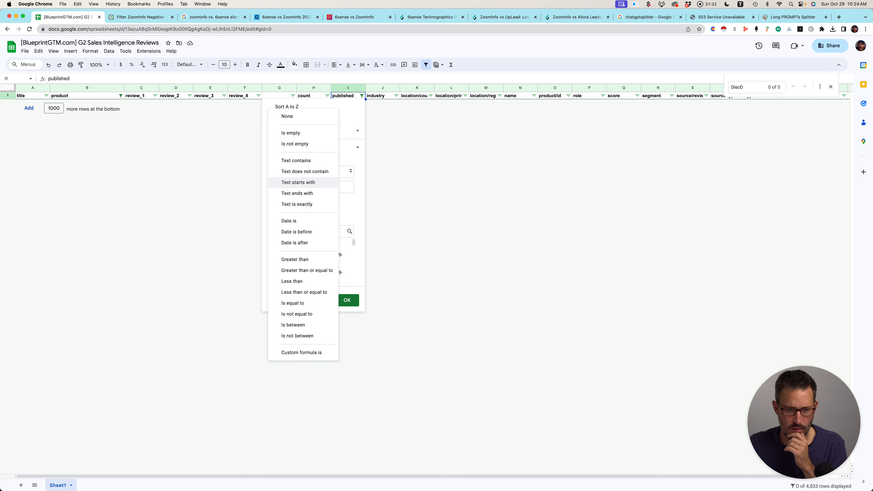
pyautogui.click(298, 182)
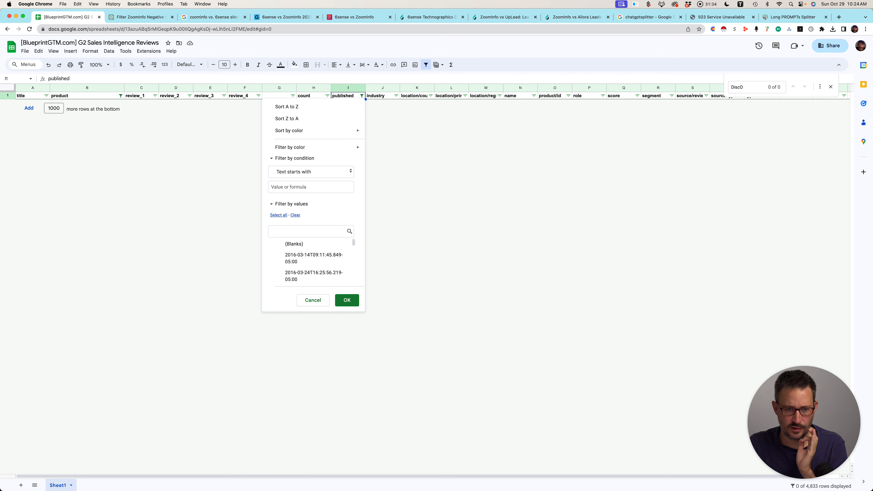
pyautogui.click(302, 187)
pyautogui.write('202')
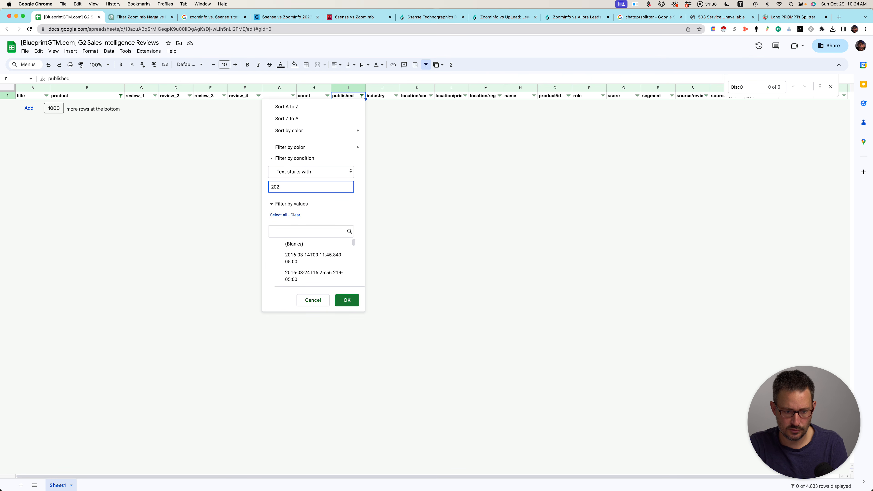
pyautogui.write('3')
pyautogui.press('Return')
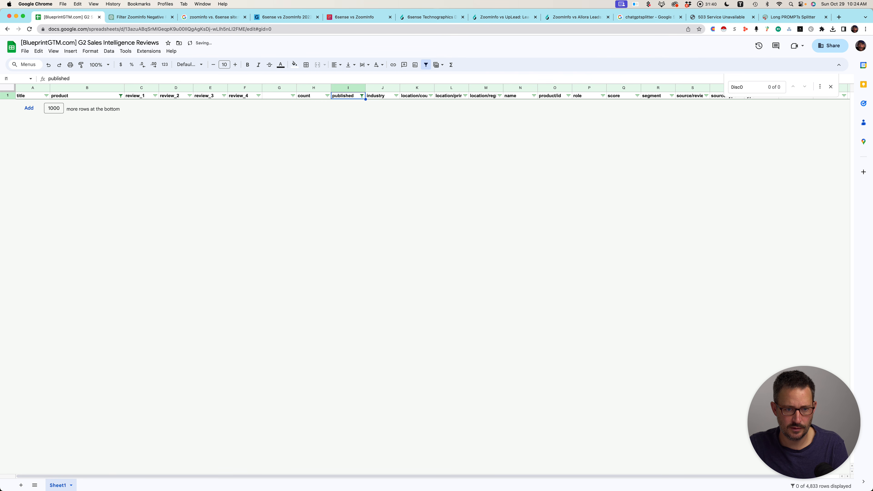
# Select all values in the published column's filter and apply it.
pyautogui.click(361, 96)
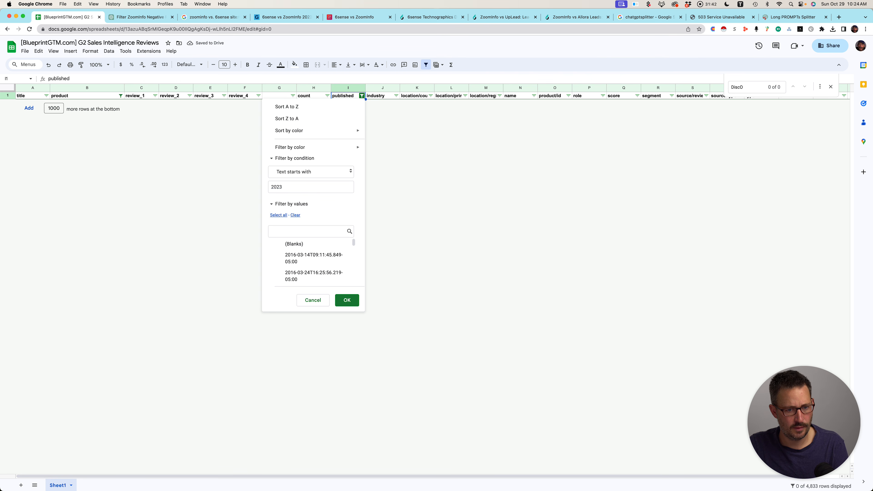
pyautogui.click(278, 215)
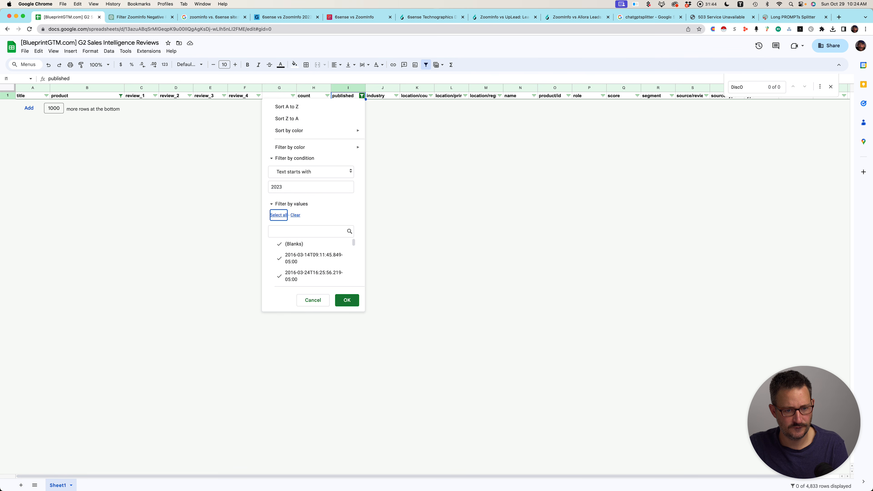
pyautogui.press('Return')
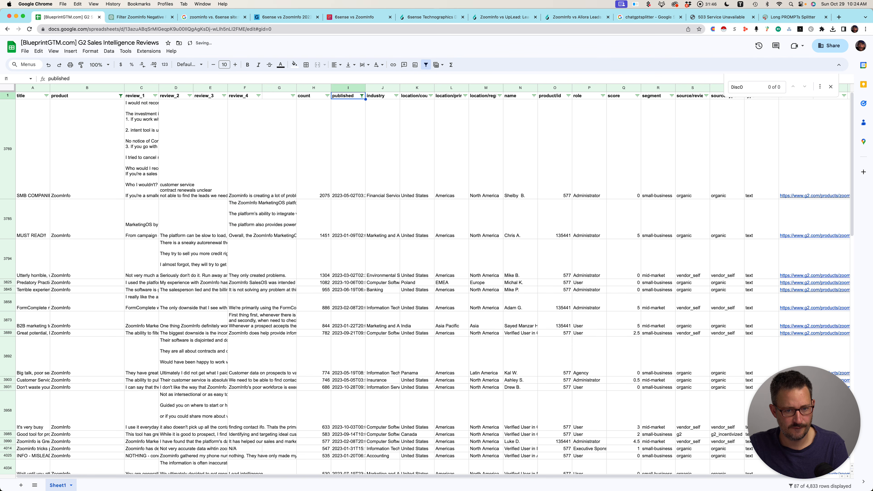
# Check the filtered published dates down to the last row and the number of entries in the column.
pyautogui.press('Down')
pyautogui.press('super+Down')
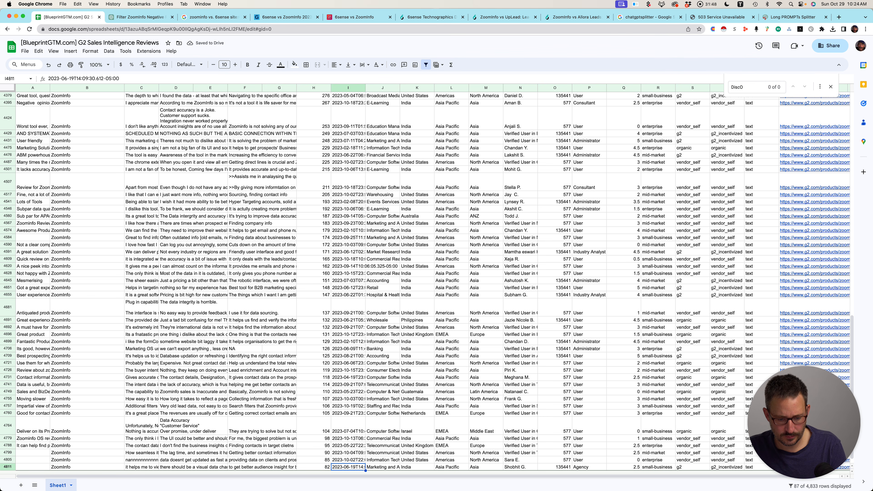
pyautogui.press('super+Up')
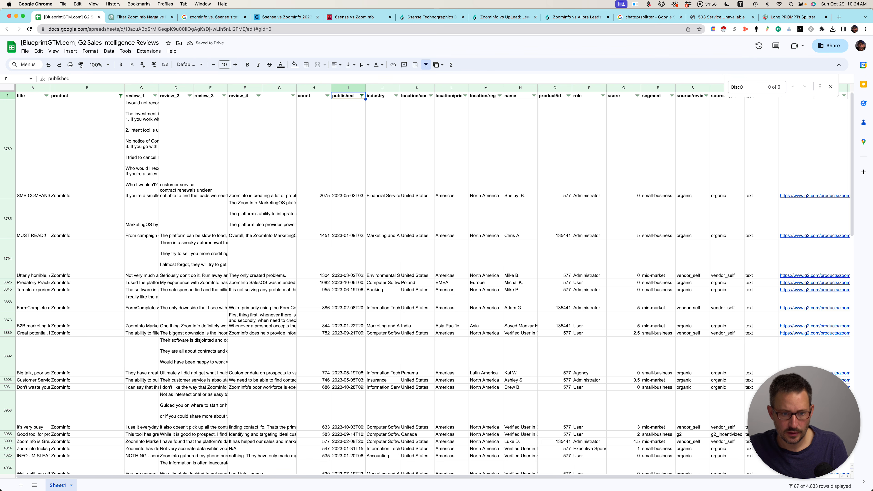
pyautogui.hotkey('ctrl', 'space')
pyautogui.click(348, 149)
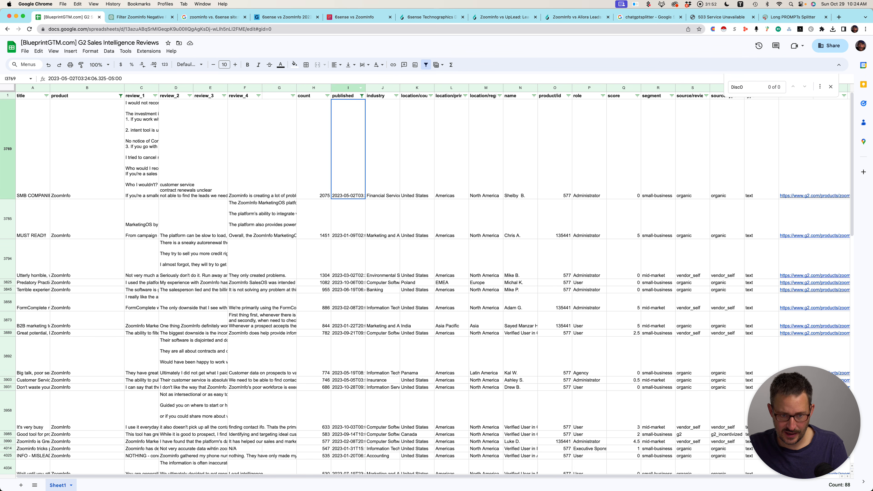
pyautogui.click(362, 96)
pyautogui.click(452, 149)
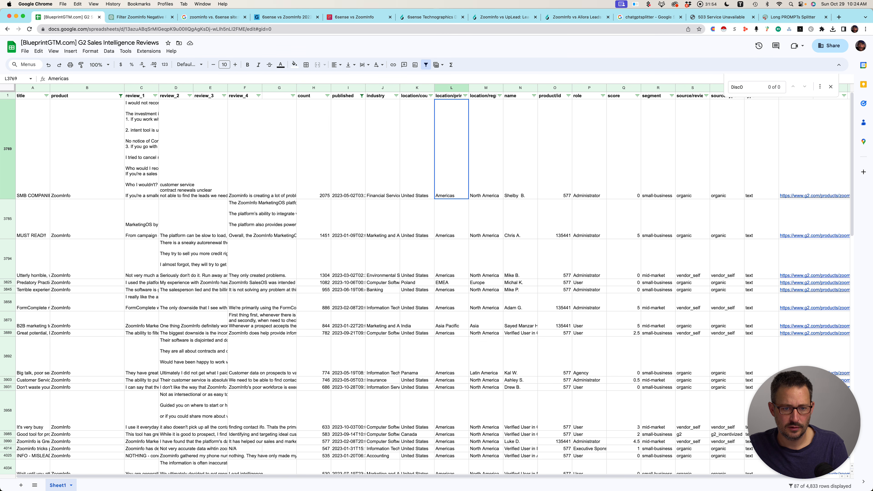
# Insert a column before the published column, head it "Good" and enter X for the first filtered review.
pyautogui.rightClick(348, 88)
pyautogui.click(378, 143)
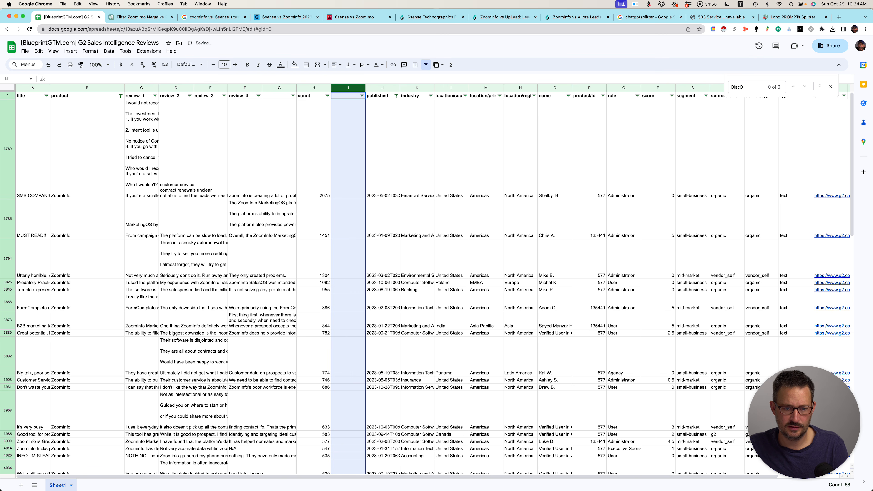
pyautogui.write('gOOD')
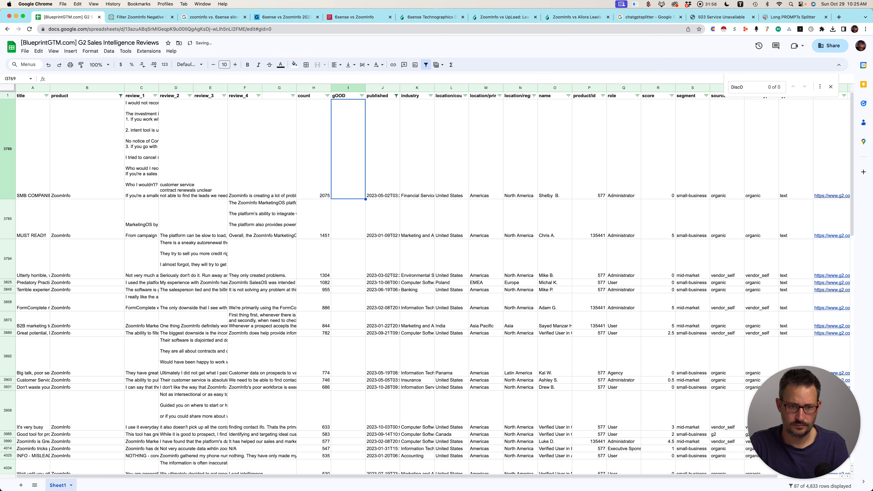
pyautogui.press('Return')
pyautogui.write('X')
pyautogui.press('Return')
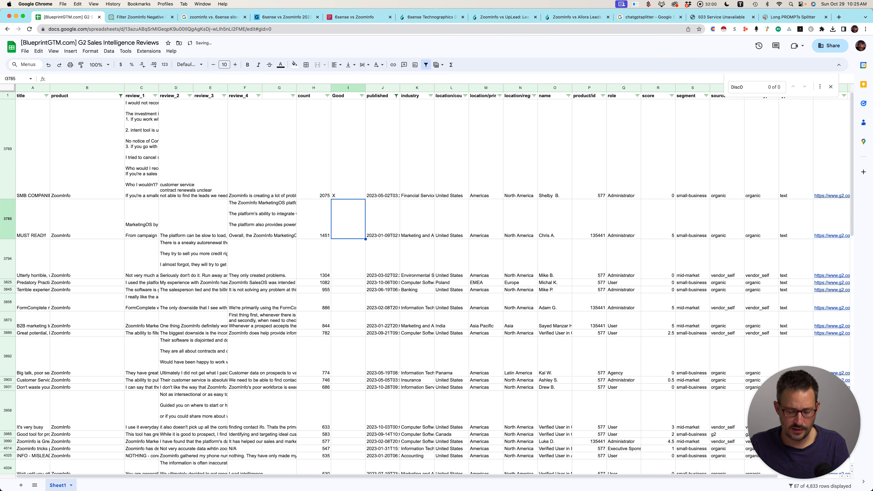
# Copy the X into the Good column for all remaining filtered 2023 reviews.
pyautogui.press('Up')
pyautogui.press('cmd+c')
pyautogui.press('Down')
pyautogui.press('super+shift+Down')
pyautogui.press('super+v')
pyautogui.press('super+Up')
pyautogui.press('super+Up')
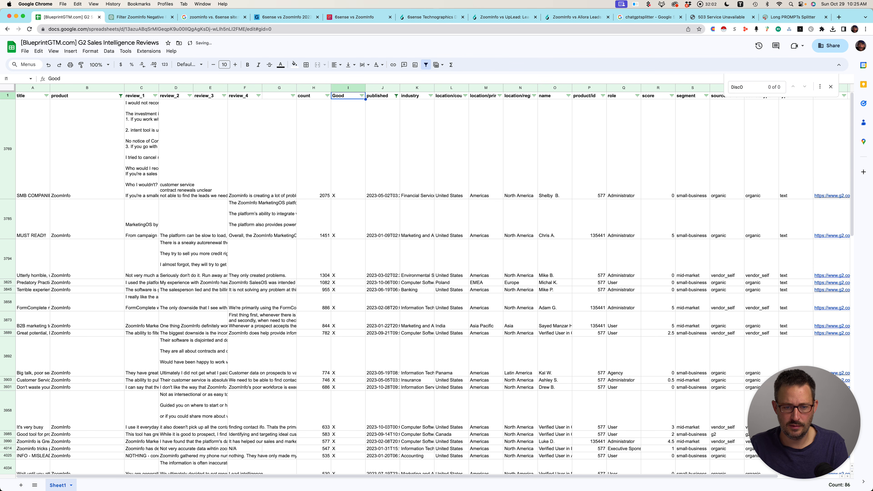
# Change the published column's "Text starts with" filter value to 2022 and apply it.
pyautogui.click(396, 96)
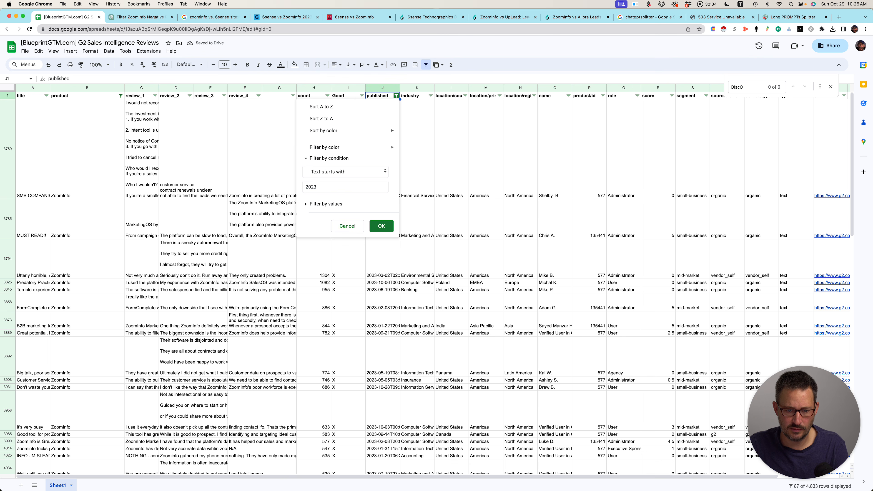
pyautogui.click(330, 187)
pyautogui.press('BackSpace')
pyautogui.write('2')
pyautogui.click(382, 226)
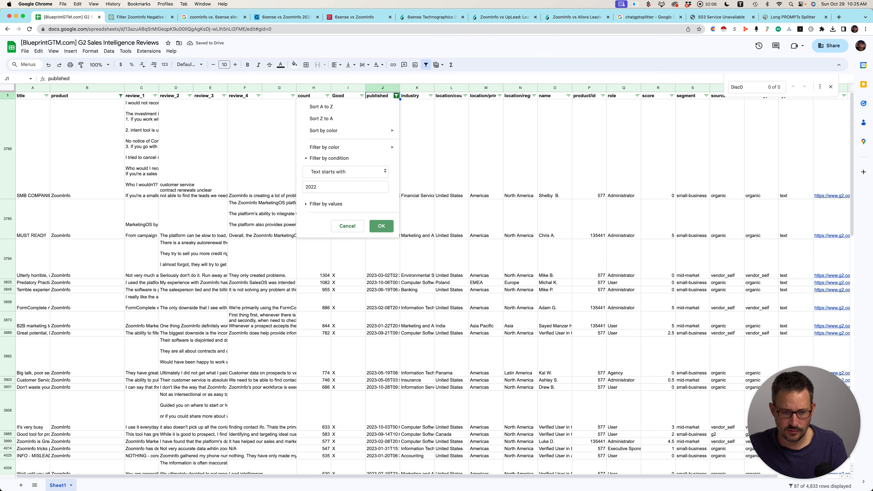
# Mark every filtered 2022 review with an X in the Good column.
pyautogui.press('Left')
pyautogui.press('Down')
pyautogui.write('X')
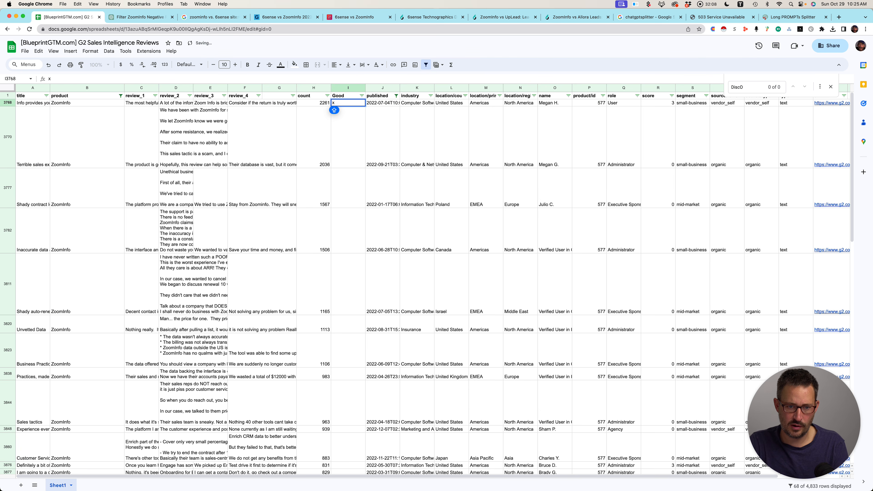
pyautogui.press('Return')
pyautogui.press('Up')
pyautogui.press('super+c')
pyautogui.press('Down')
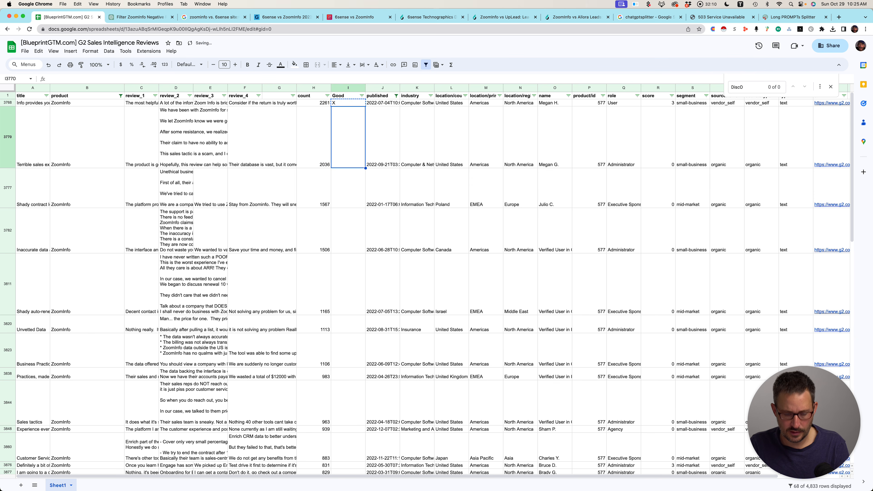
pyautogui.press('super+shift+Down')
pyautogui.press('super+v')
pyautogui.press('super+Up')
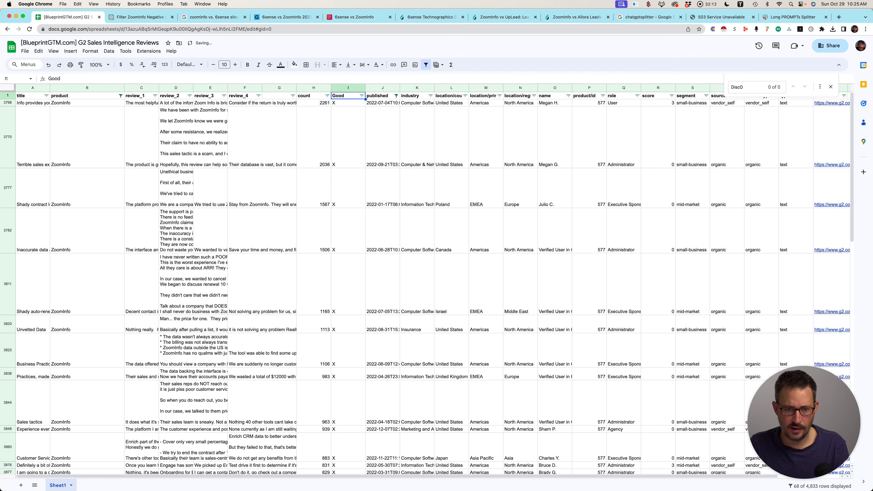
pyautogui.press('Down')
pyautogui.press('Down')
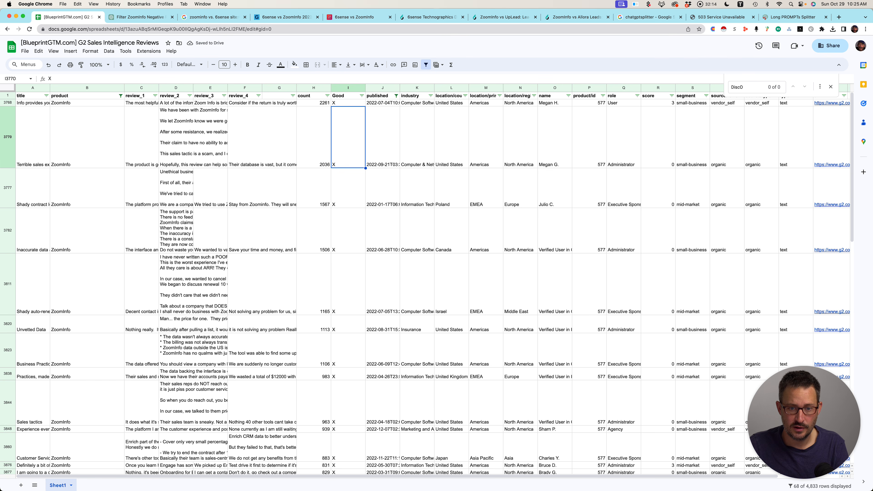
# Clear the published column's filter condition value and apply it to remove the date filter.
pyautogui.click(396, 96)
pyautogui.click(345, 187)
pyautogui.write('202')
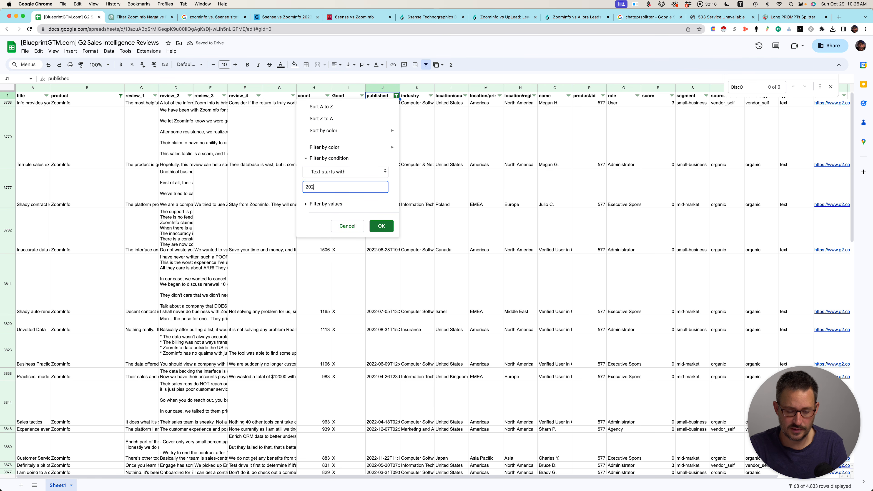
pyautogui.press('BackSpace')
pyautogui.press('BackSpace')
pyautogui.press('BackSpace')
pyautogui.click(381, 226)
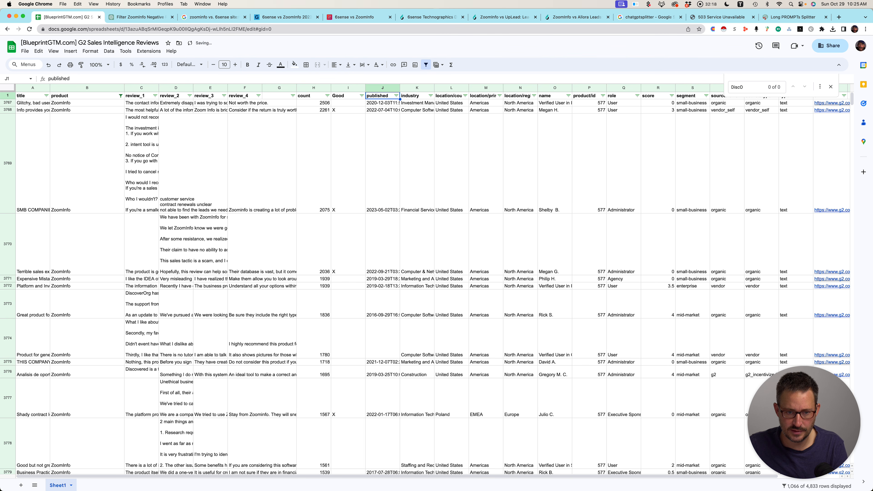
# Filter the Good column to exclude blanks so only rows marked X are shown.
pyautogui.click(361, 96)
pyautogui.click(289, 209)
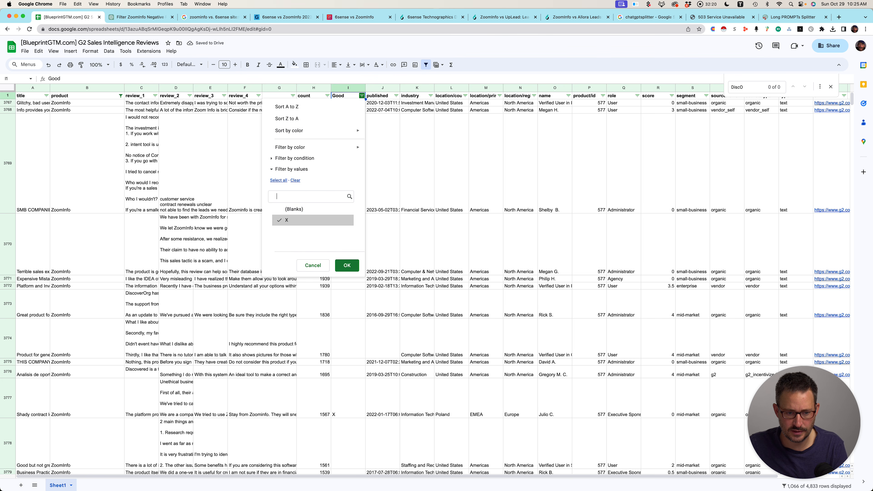
pyautogui.click(347, 266)
# Shrink all rows of the filtered sheet to one uniform single-line height.
pyautogui.click(382, 156)
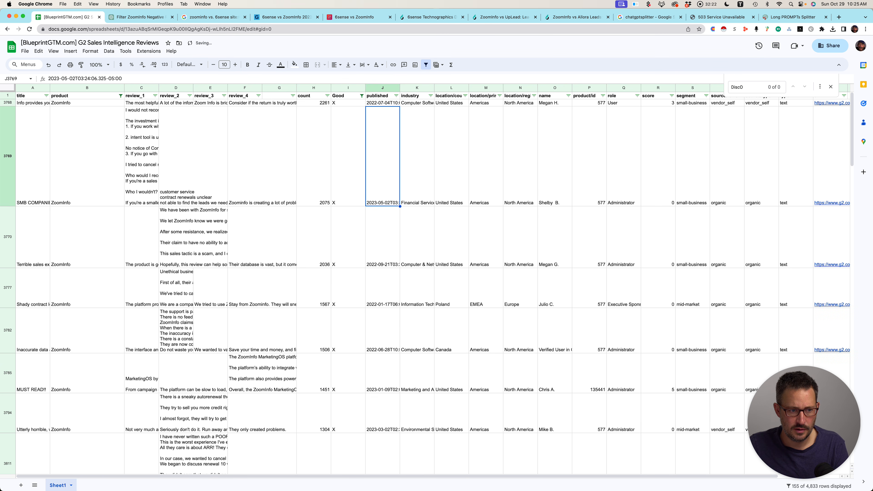
pyautogui.press('super+a')
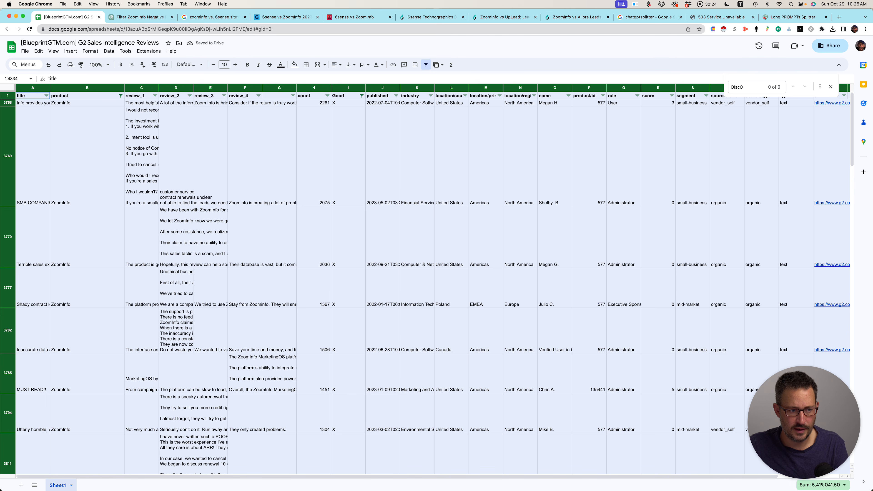
pyautogui.moveTo(7, 99); pyautogui.dragTo(8, 100)
pyautogui.click(141, 128)
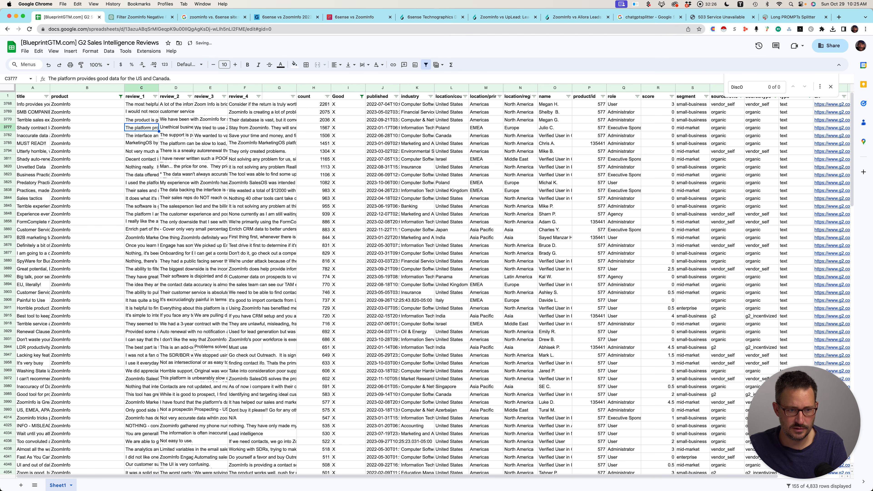
# Examine the filtered ZoomInfo reviews across the review columns down to the last row.
pyautogui.click(176, 128)
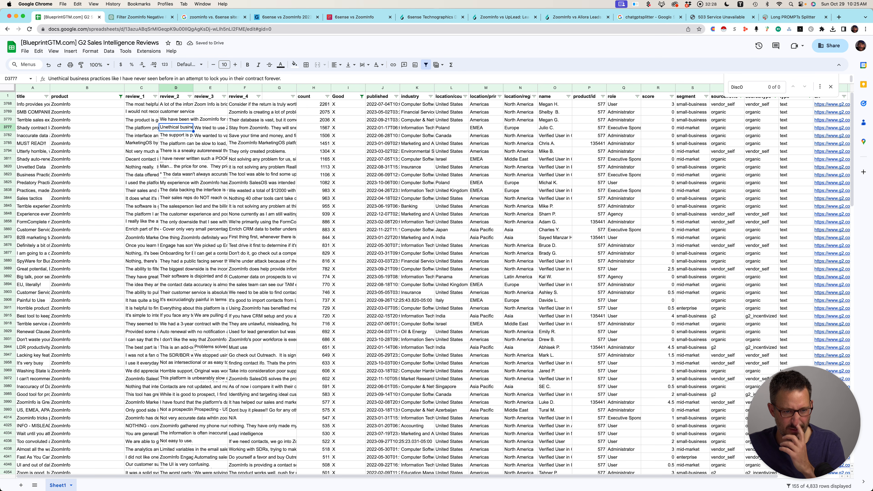
pyautogui.click(279, 97)
pyautogui.press('Down')
pyautogui.press('Down')
pyautogui.press('Down')
pyautogui.press('Left')
pyautogui.press('Left')
pyautogui.press('Left')
pyautogui.press('Left')
pyautogui.press('Left')
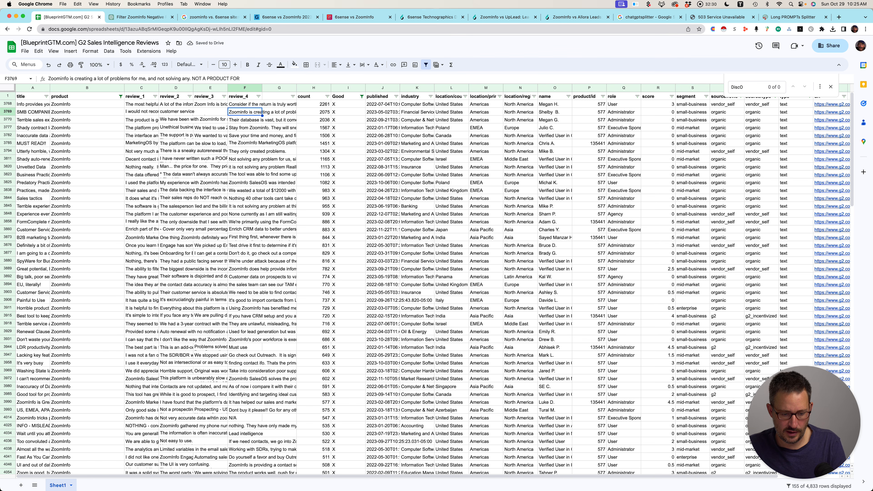
pyautogui.press('Right')
pyautogui.press('super+Down')
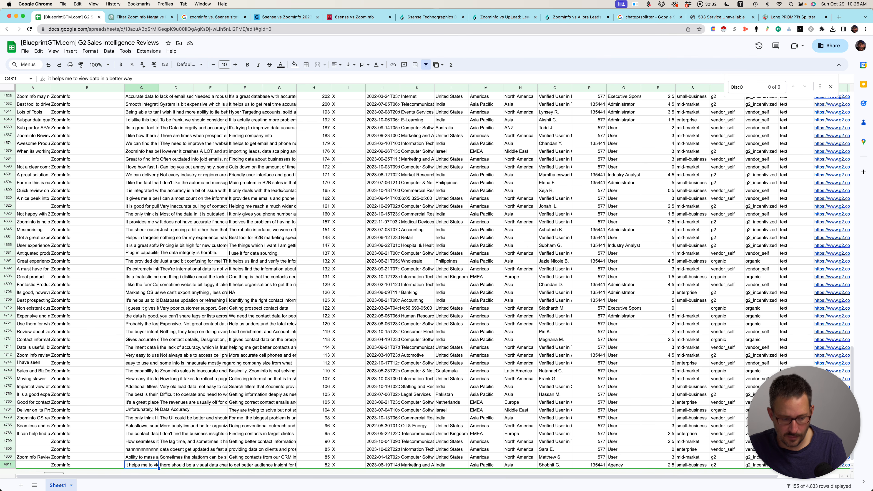
pyautogui.press('Right')
# Move the Good column into column H so that it replaces the count column.
pyautogui.click(348, 88)
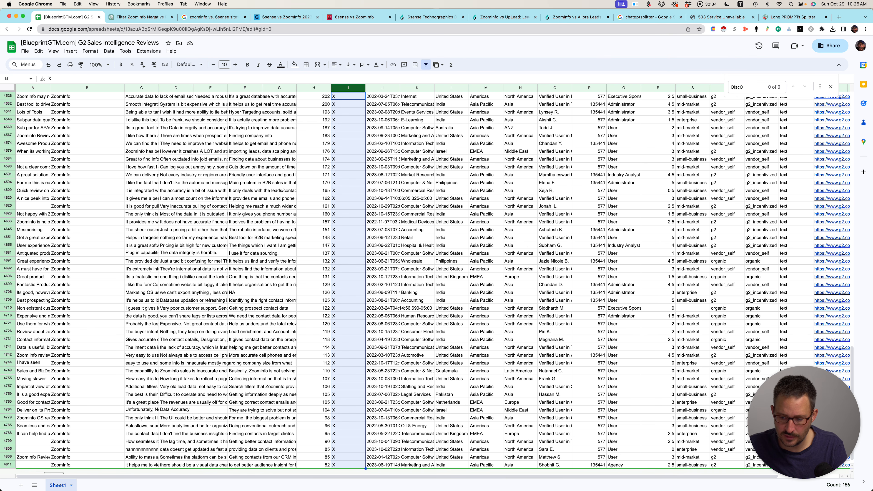
pyautogui.press('super+z')
pyautogui.press('super+z')
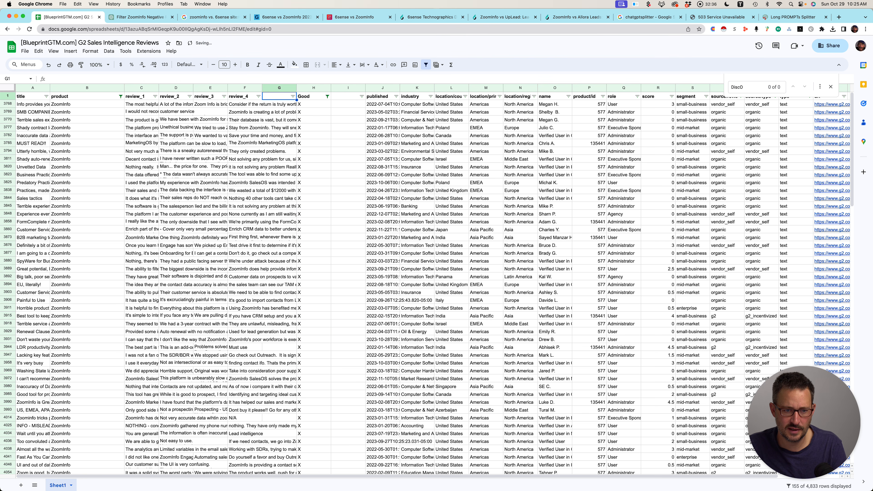
# Enter the header Combine in cell G1, beside review_4.
pyautogui.write('Comb')
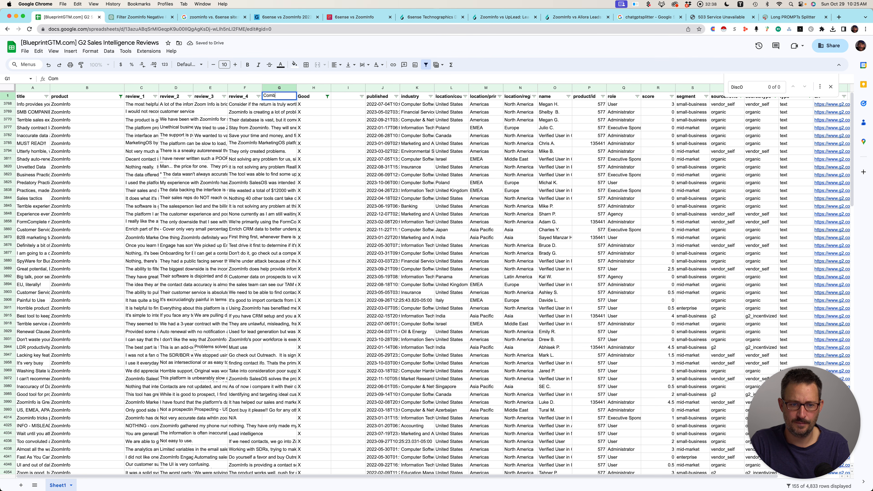
pyautogui.write('ine')
pyautogui.press('Return')
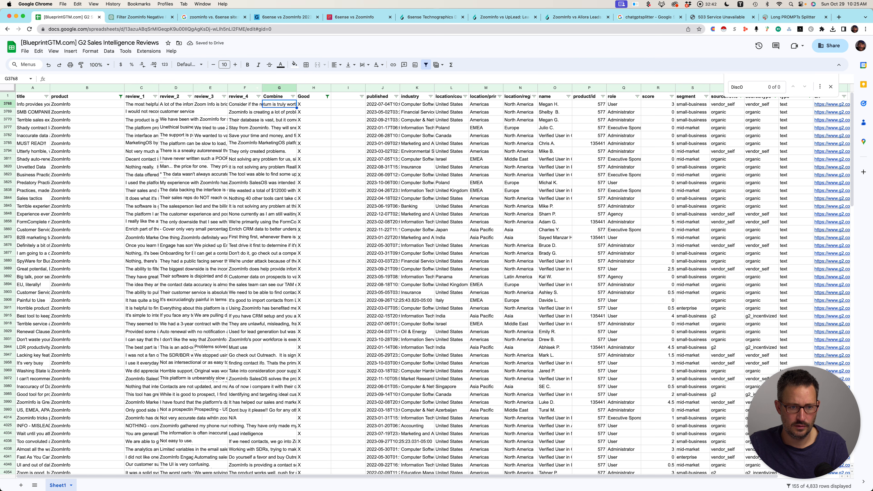
# Download Sheet1 as a comma-separated values (.csv) file.
pyautogui.moveTo(243, 97); pyautogui.dragTo(141, 96)
pyautogui.press('super+c')
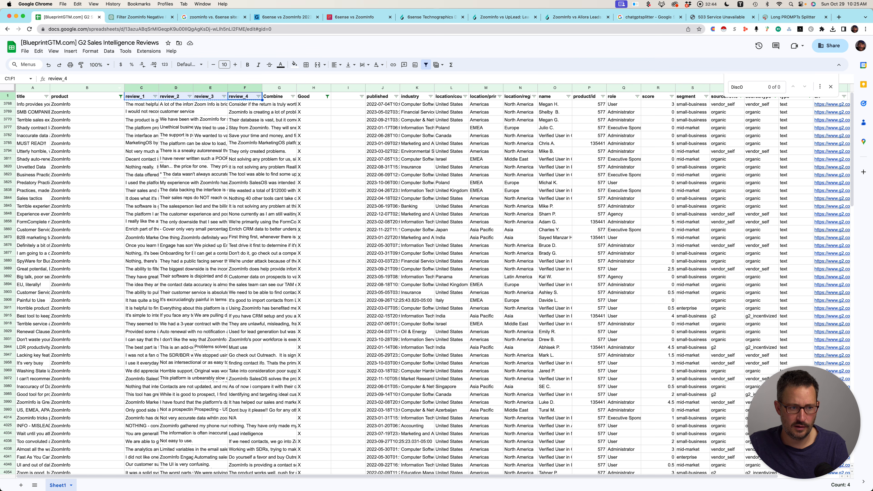
pyautogui.click(25, 51)
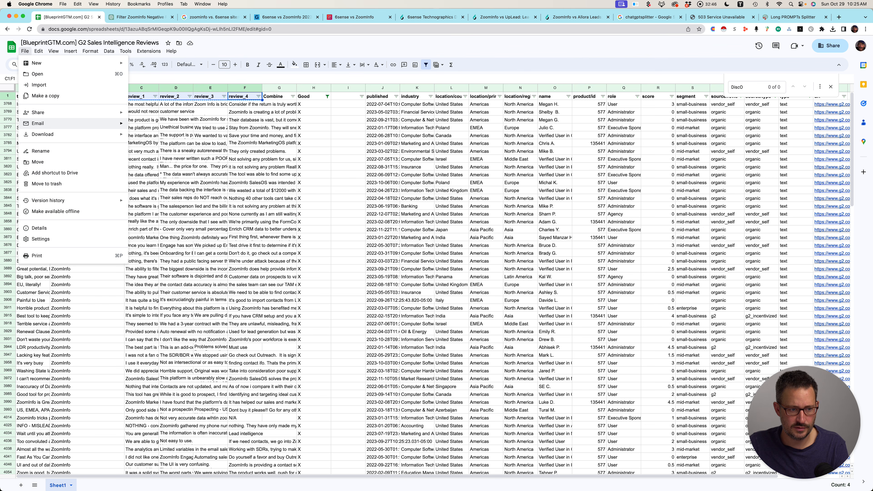
pyautogui.moveTo(69, 134)
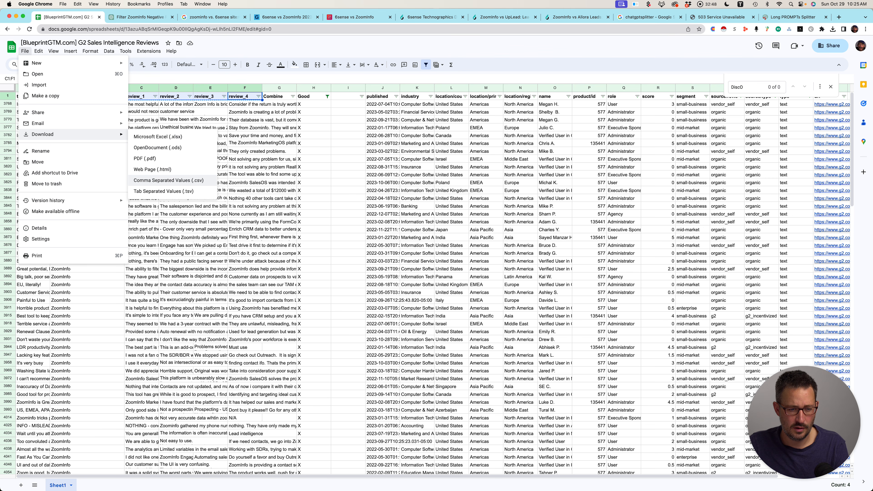
pyautogui.click(168, 180)
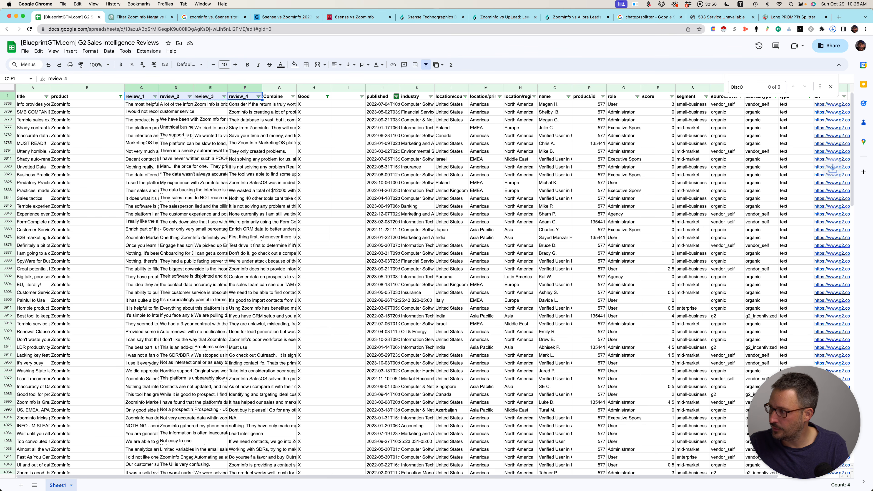
# Open the downloaded Sheet1 CSV in Excel to check which rows it contains, and return to the spreadsheet.
pyautogui.hotkey('ctrl', 'f')
pyautogui.write('DiscO')
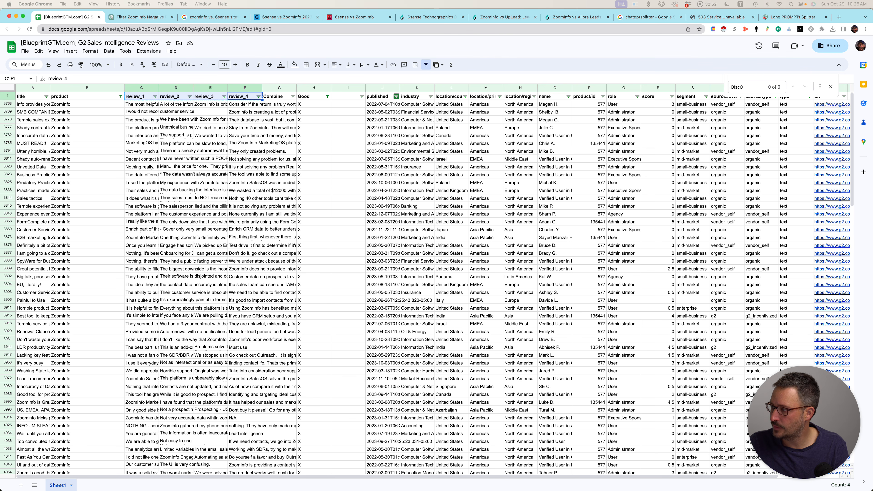
pyautogui.click(290, 266)
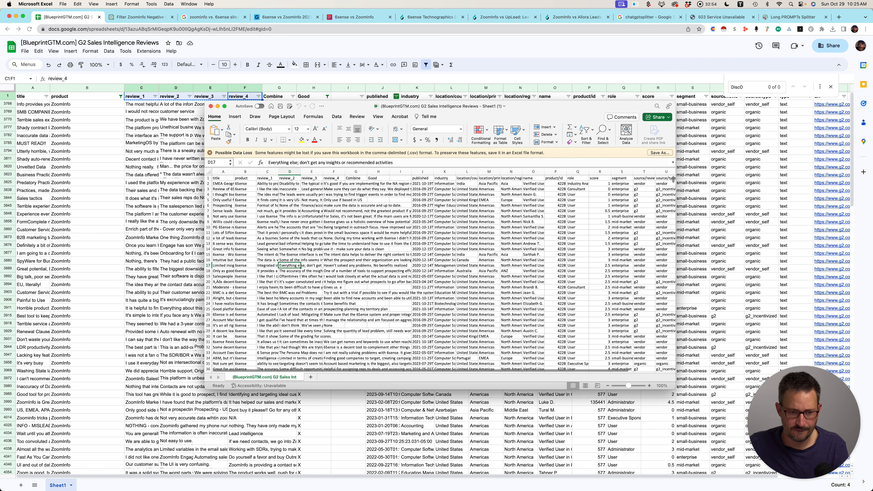
pyautogui.click(268, 265)
pyautogui.press('super+Tab')
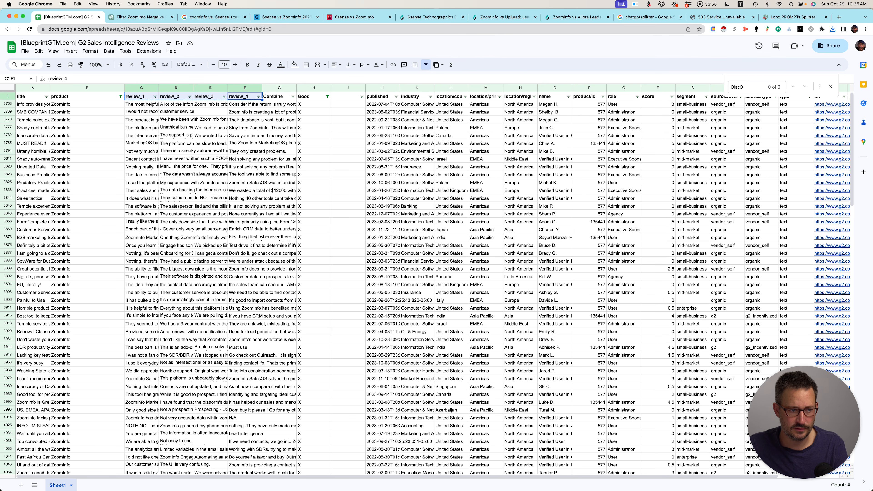
# Copy the header row and all filtered ZoomInfo reviews into a new sheet and check the pasted rows down to the end.
pyautogui.click(7, 96)
pyautogui.click(25, 51)
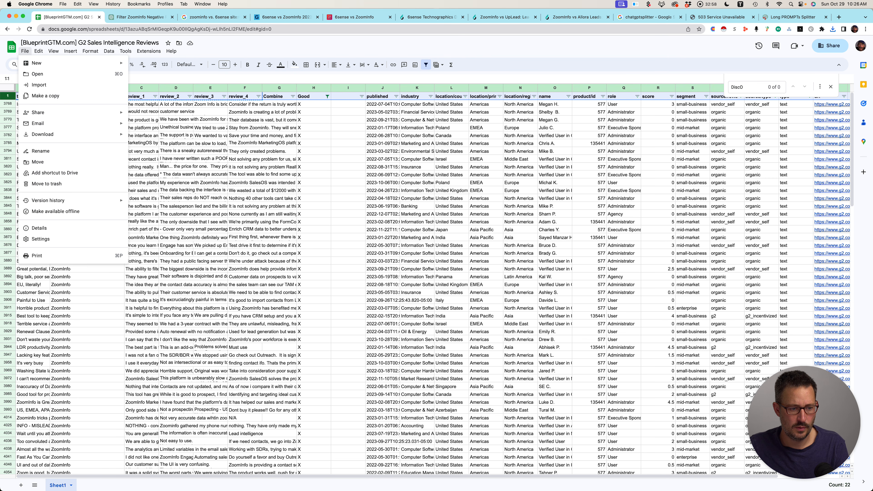
pyautogui.moveTo(43, 134)
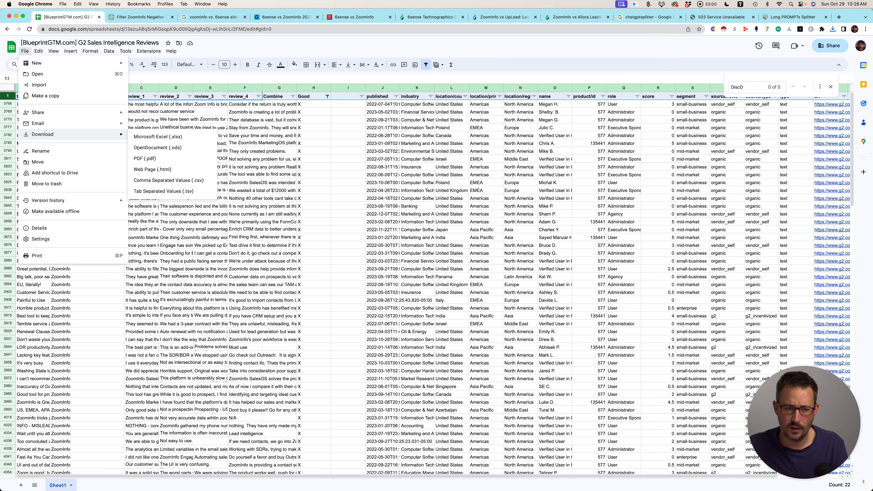
pyautogui.press('Escape')
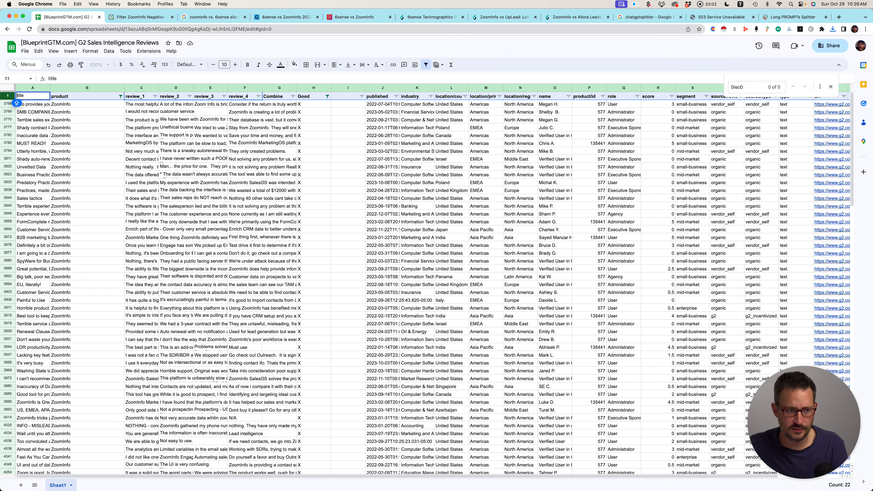
pyautogui.press('super+shift+Down')
pyautogui.click(21, 485)
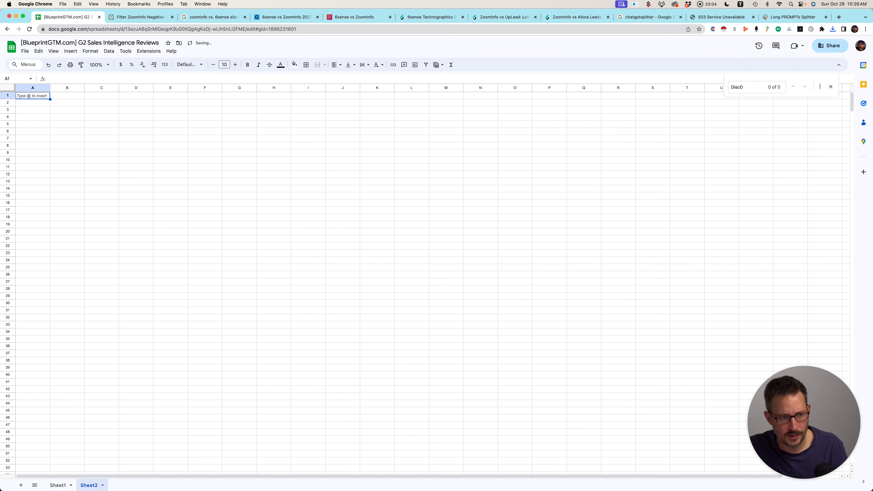
pyautogui.press('super+v')
pyautogui.press('super+Down')
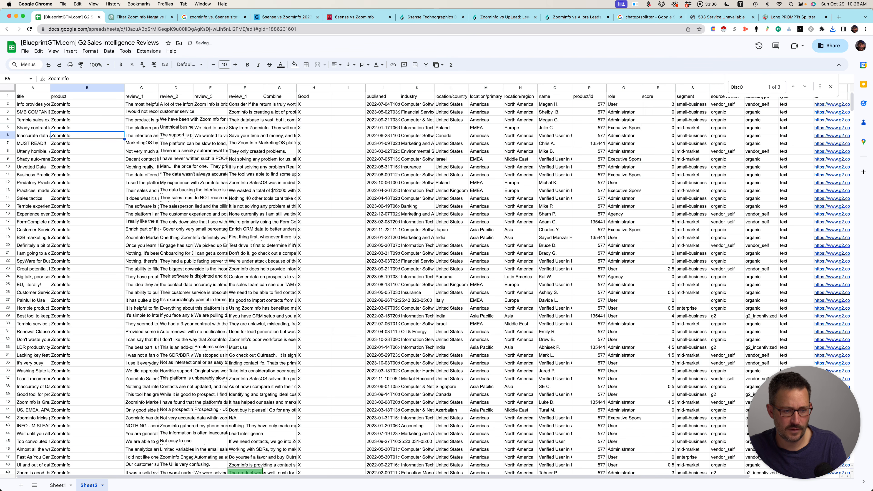
pyautogui.press('Right')
pyautogui.press('Right')
pyautogui.press('super+Down')
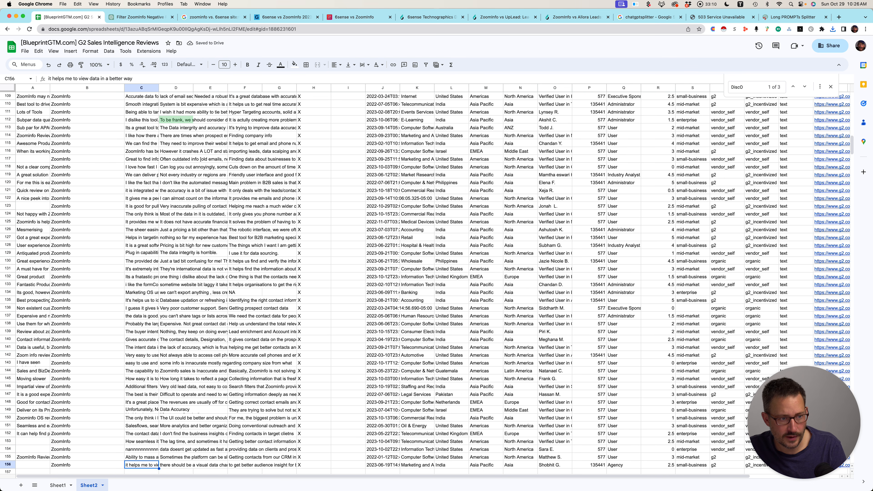
# Download Sheet2 with the filtered reviews as a comma-separated values (.csv) file.
pyautogui.click(25, 51)
pyautogui.moveTo(43, 134)
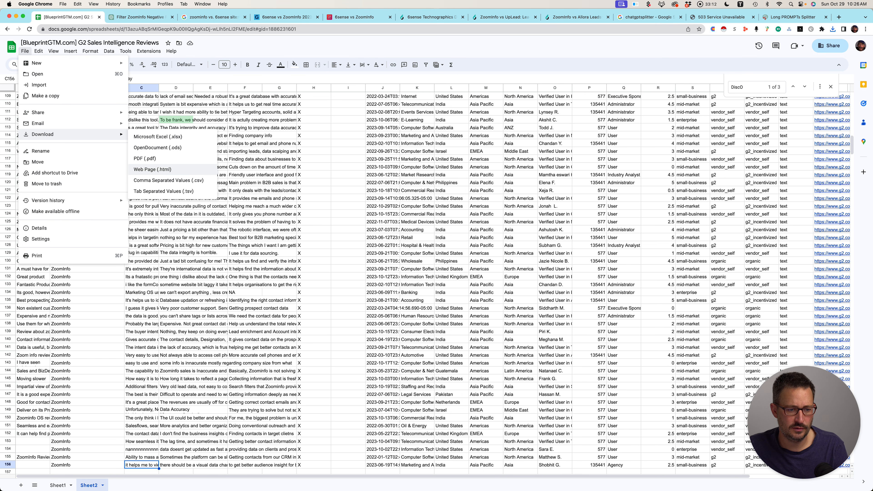
pyautogui.click(169, 180)
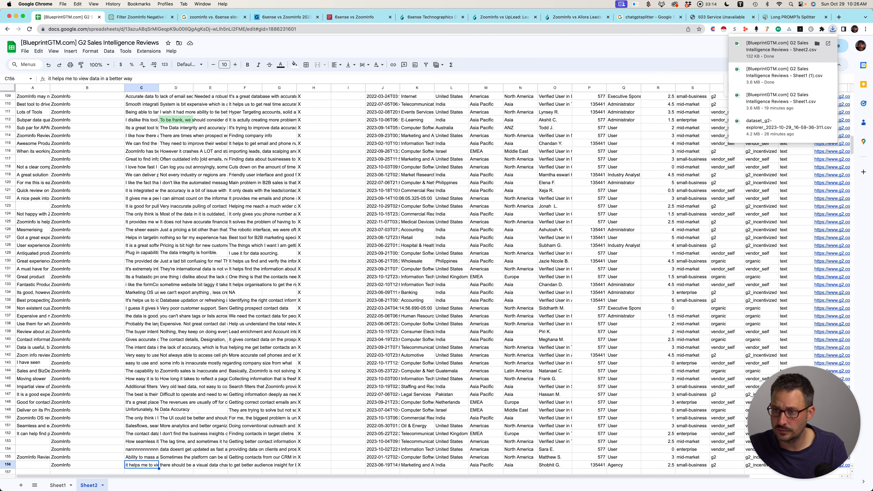
pyautogui.press('super+f')
pyautogui.write('DiscO')
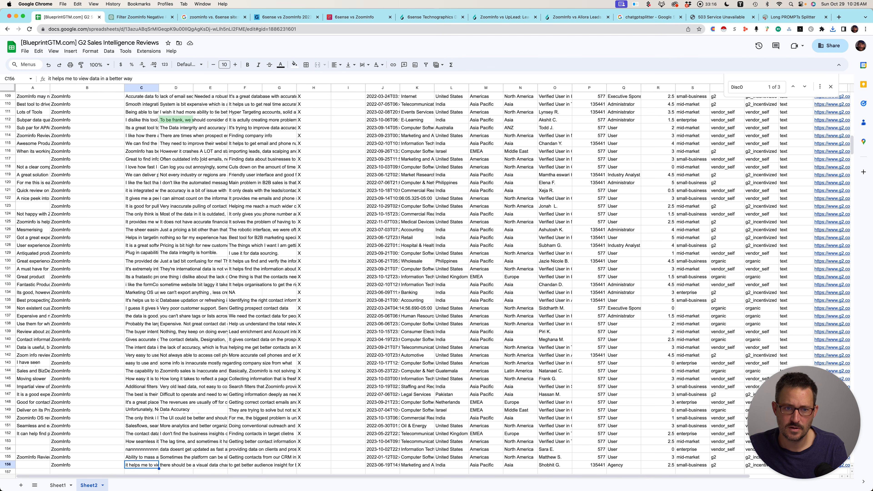
# Switch to ChatGPT, start a new GPT-4 chat with Advanced Data Analysis and attach the downloaded Sheet2 review file.
pyautogui.click(140, 17)
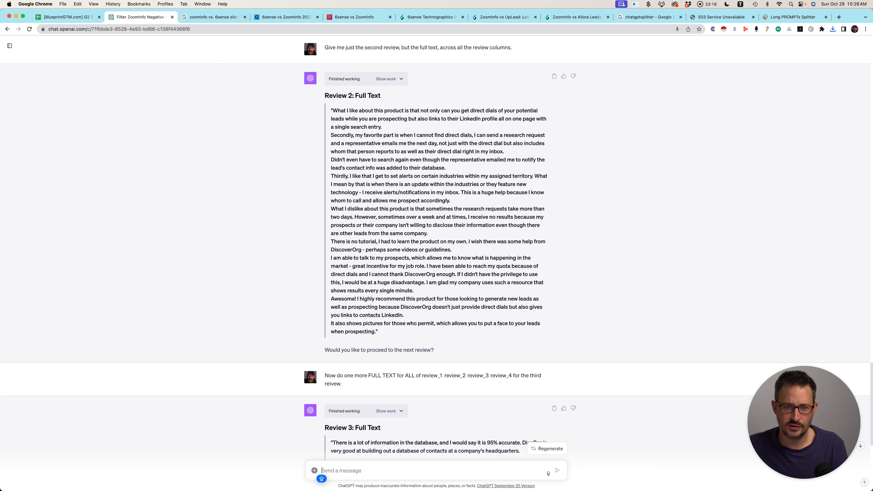
pyautogui.scroll(20, 436, 262)
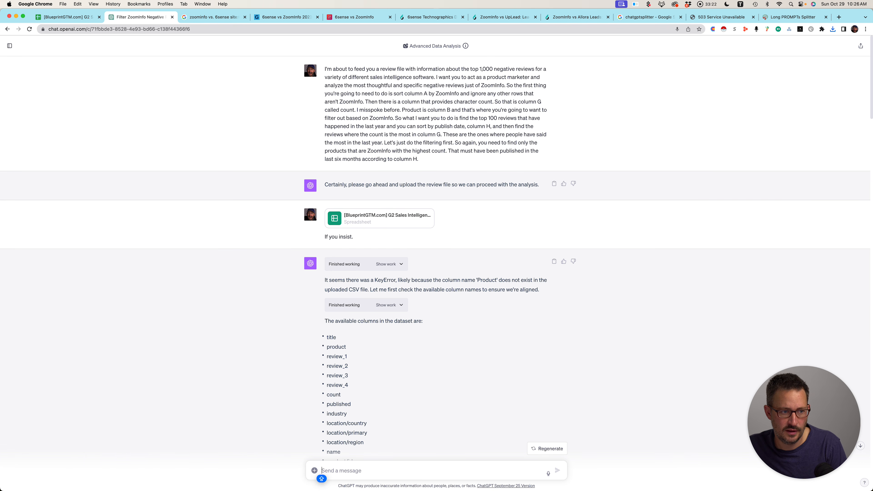
pyautogui.click(10, 45)
pyautogui.click(25, 46)
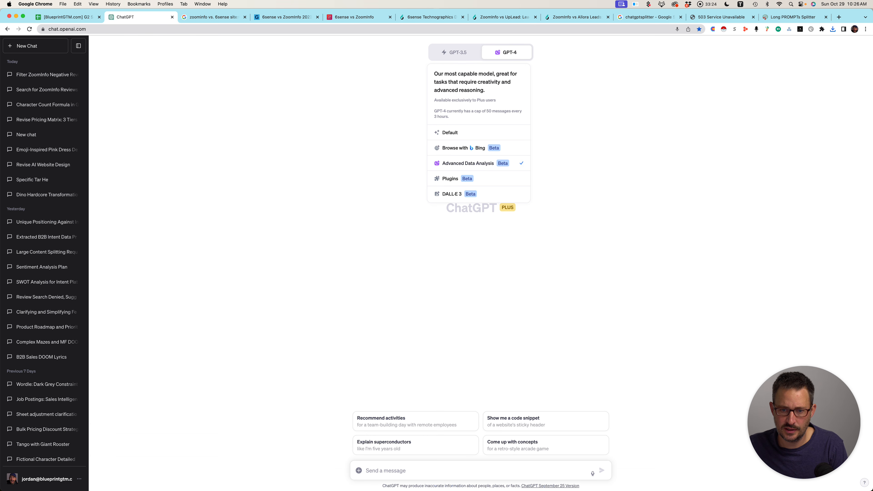
pyautogui.moveTo(872, 182); pyautogui.dragTo(564, 420)
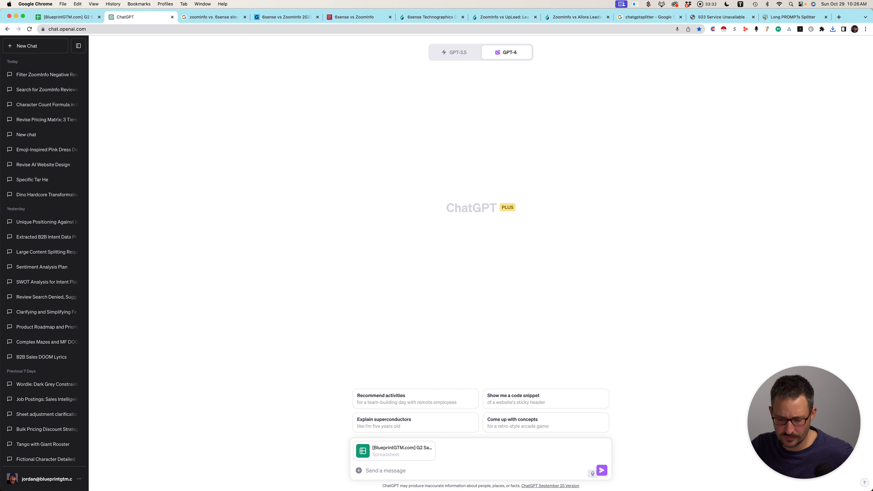
# Dictate and send a prompt requesting separate sentiment analyses of the four Review columns and the Title field, with the method worked out step by step first.
pyautogui.click(593, 473)
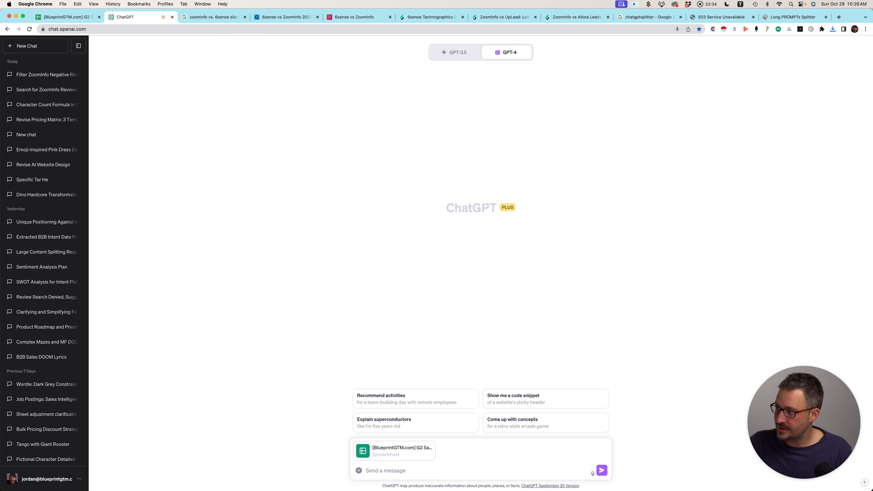
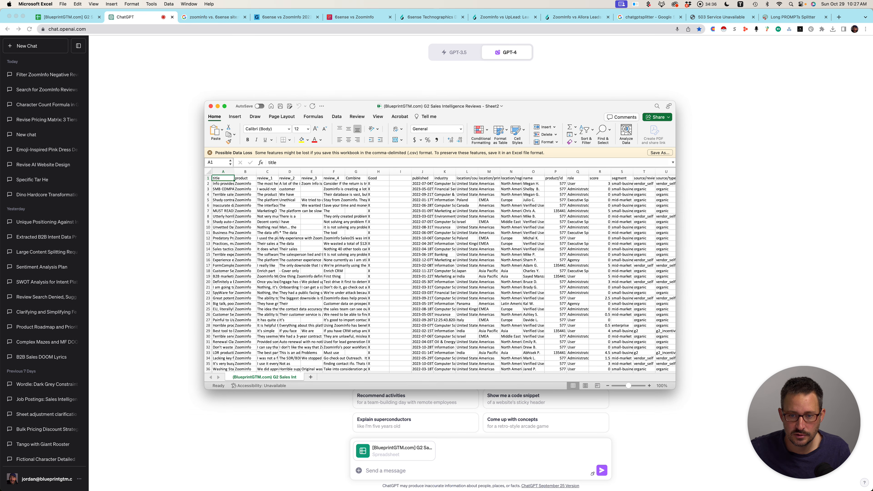
pyautogui.click(592, 474)
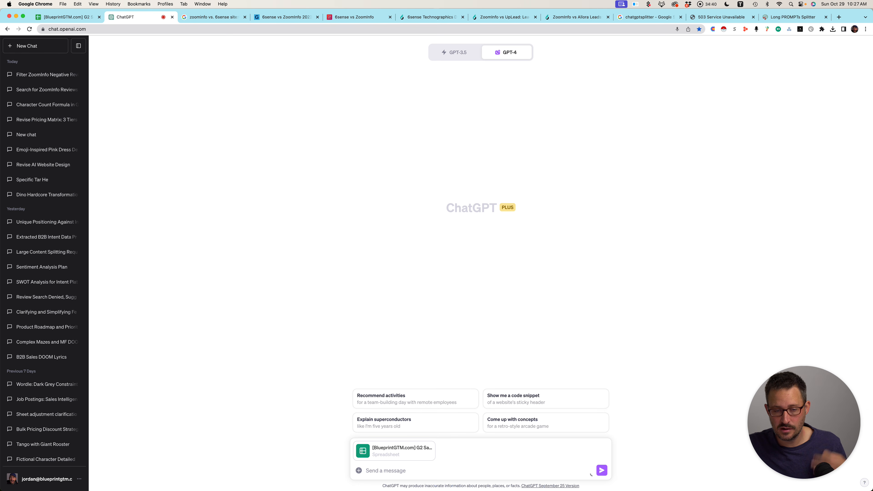
pyautogui.write("This is a CSV file with reviews of the last two years of ZoomInfo. The Review1, Review2, Review3, Review4 are all of the negative reviews. What I want you to do is do sentiment analysis across all four of these columns and tell me the biggest problems that are discussed about ZoomInfo. I also want you to separately do the same thing for the Title field, Column A, and give me two different sentiment analysis for the Title field and all of the Review fields. But before you do this, work out step-by-step the exact way in which you're going to do sentiment analysis that a product marketer would find extremely useful.")
pyautogui.press('super+shift+s')
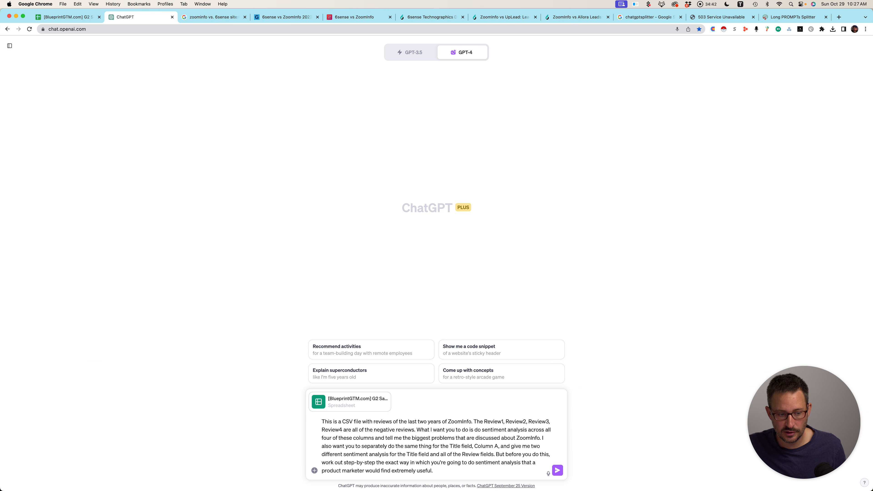
pyautogui.press('Return')
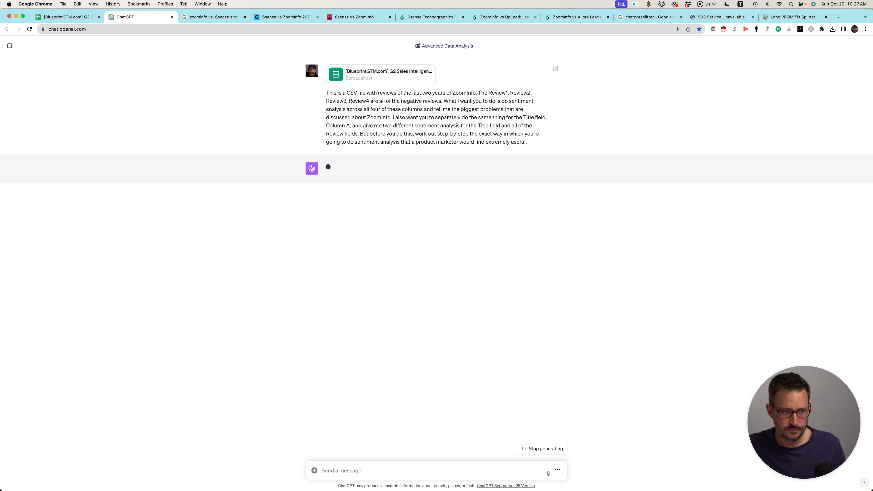
# Open the earlier chat "B2B Sales DOOM Lyrics" from the chat history and read its lyrics from the beginning.
pyautogui.press('super+shift+s')
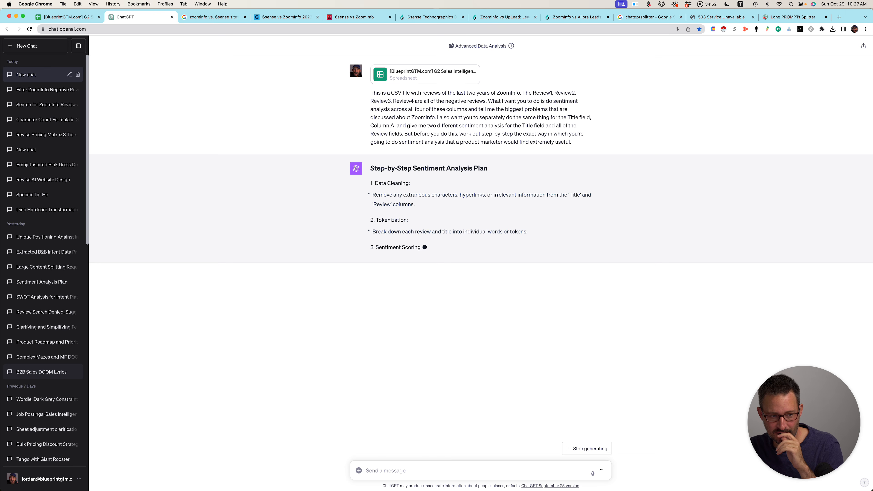
pyautogui.click(42, 373)
pyautogui.scroll(15, 479, 261)
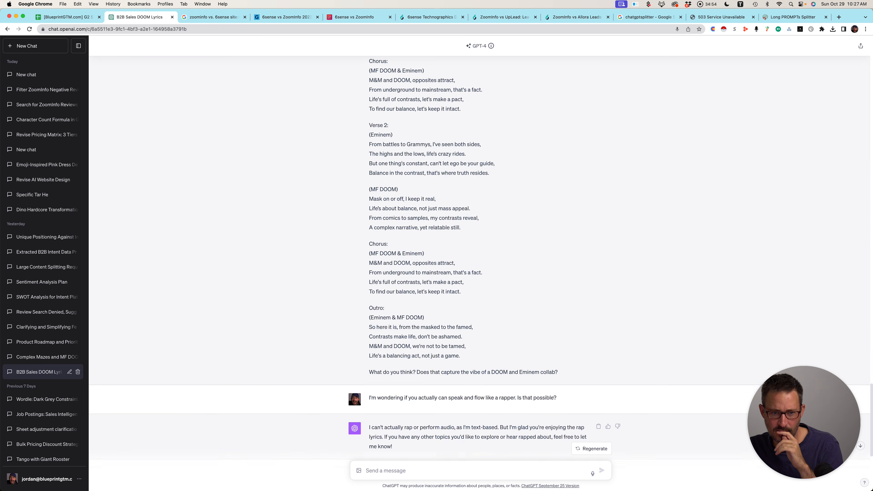
pyautogui.scroll(20, 599, 464)
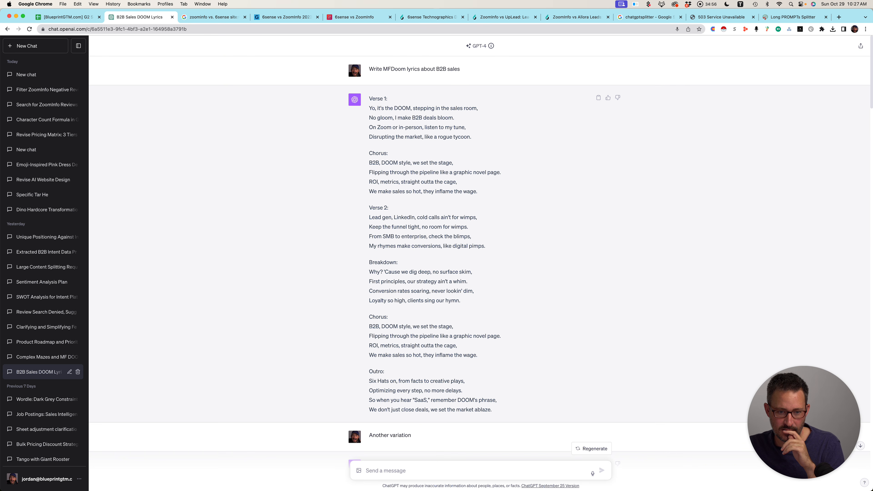
pyautogui.click(385, 471)
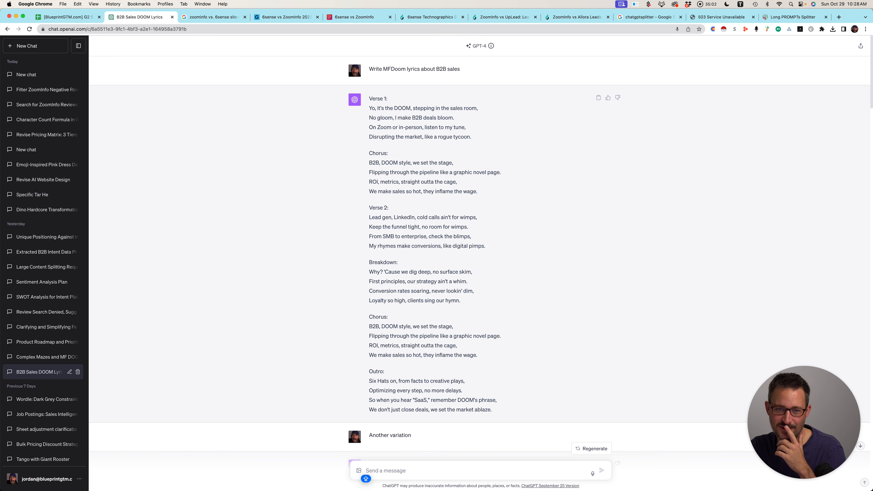
pyautogui.scroll(-1, 599, 464)
pyautogui.press('capslock')
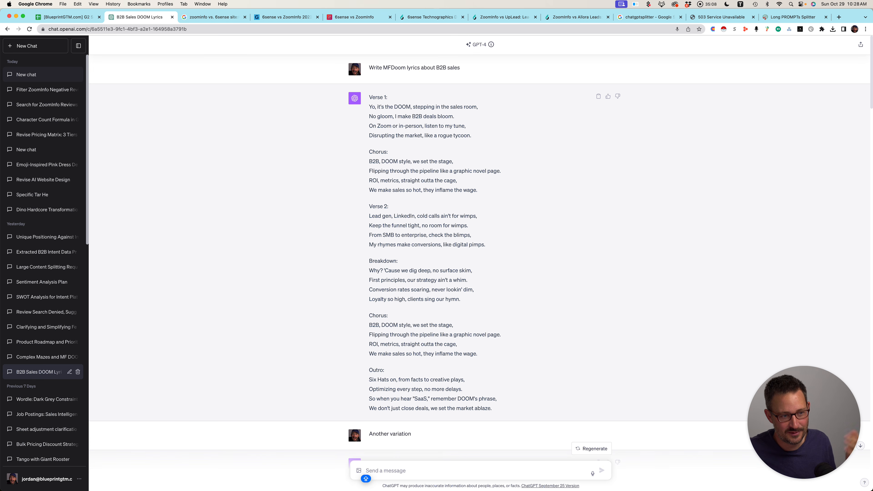
# Return to the newest chat with the attached review file and regenerate the interrupted sentiment analysis plan.
pyautogui.click(34, 75)
pyautogui.click(79, 46)
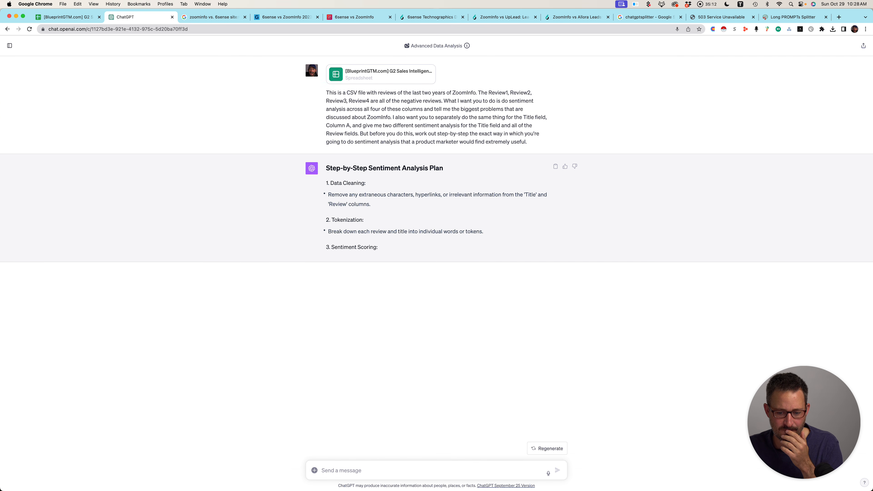
pyautogui.click(547, 448)
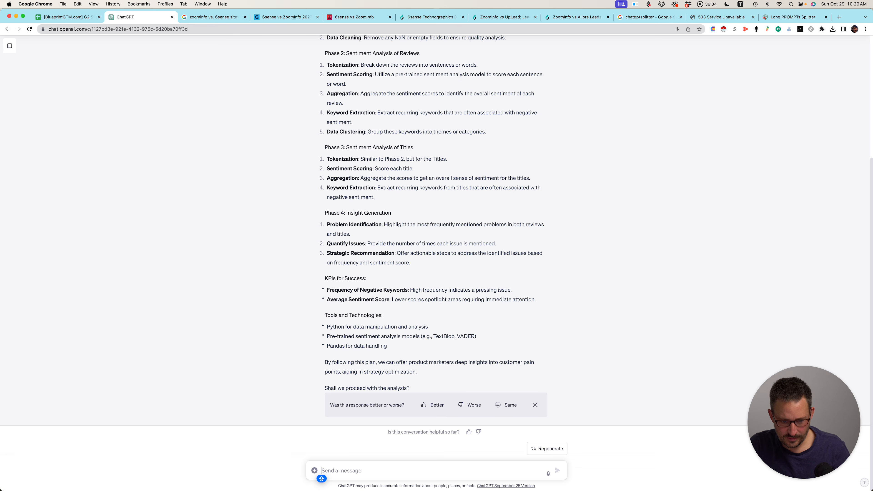
# Approve the proposed sentiment analysis plan by sending the reply "Do it.".
pyautogui.scroll(1, 435, 227)
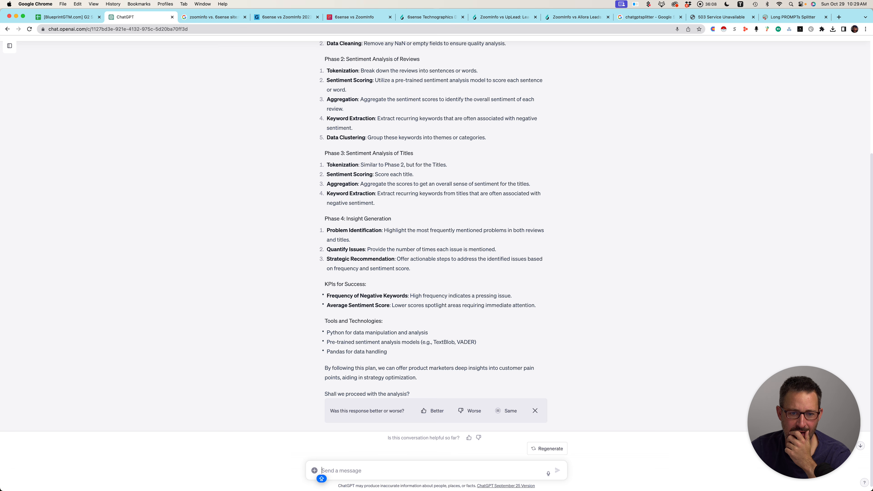
pyautogui.click(322, 470)
pyautogui.write('D')
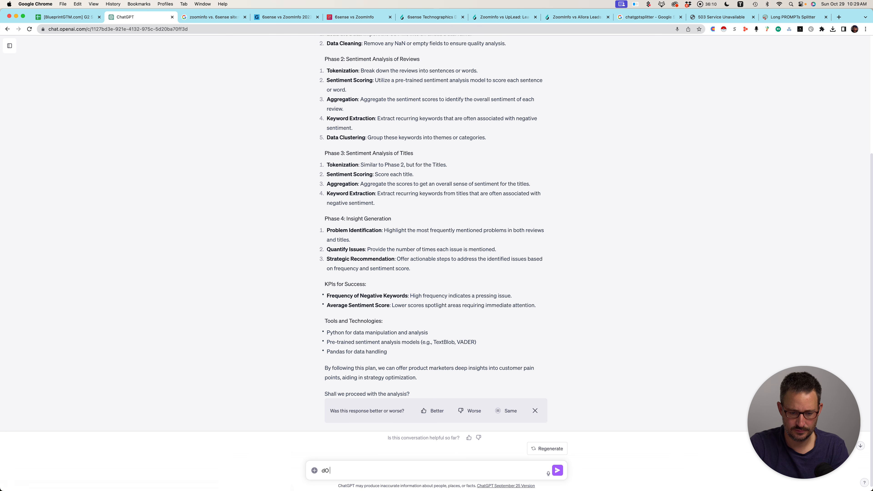
pyautogui.write('o it.')
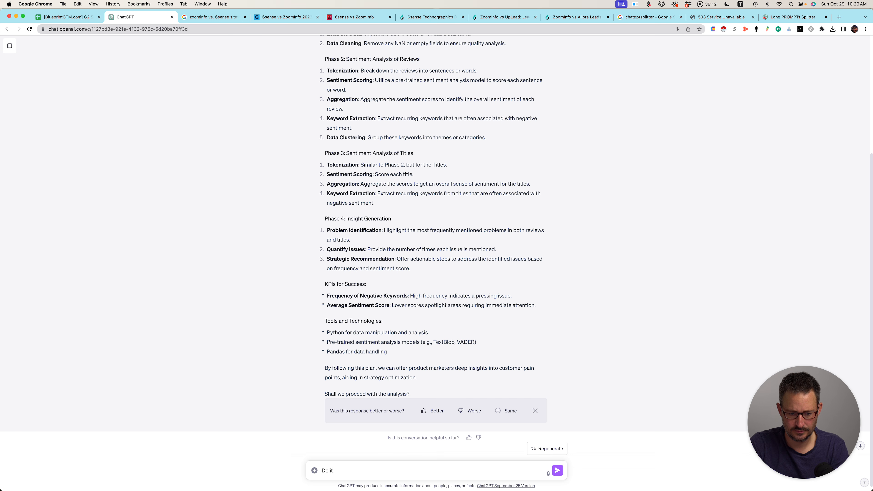
pyautogui.press('Return')
# Review the step-by-step plan from Phase 1 down to the sentiment models listed under Tools and Technologies while the analysis runs.
pyautogui.scroll(2, 436, 257)
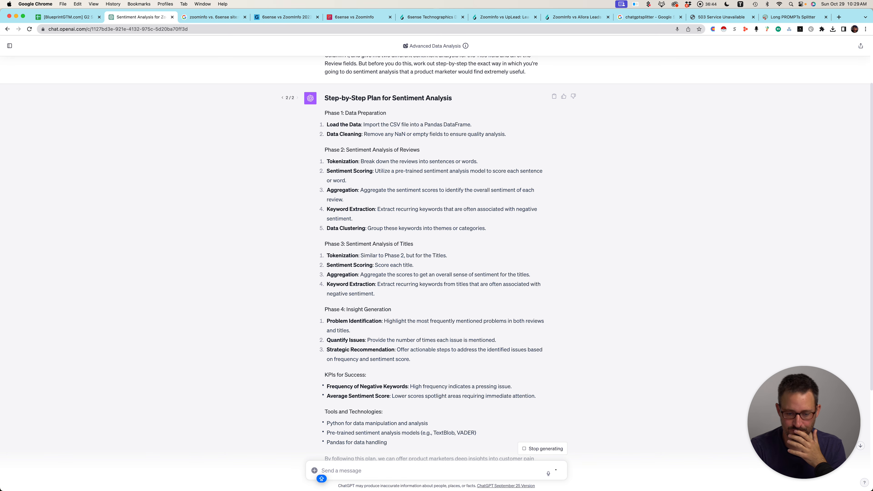
pyautogui.scroll(-5, 437, 241)
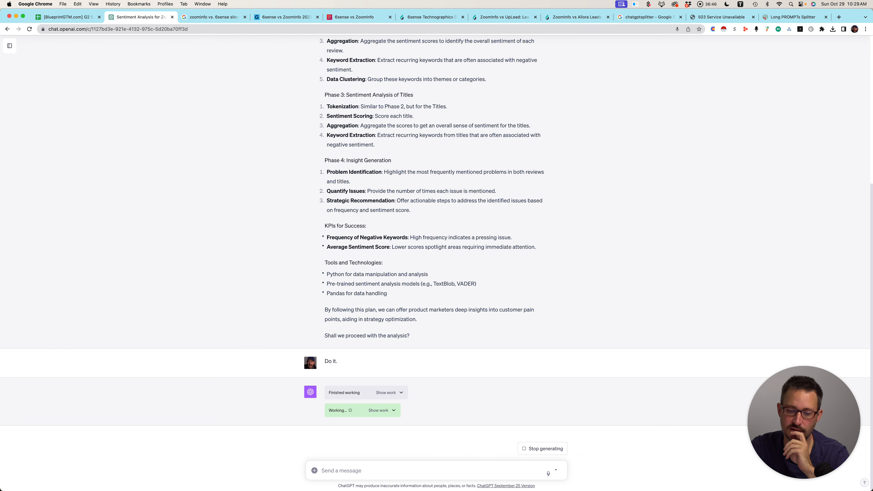
pyautogui.press('capslock')
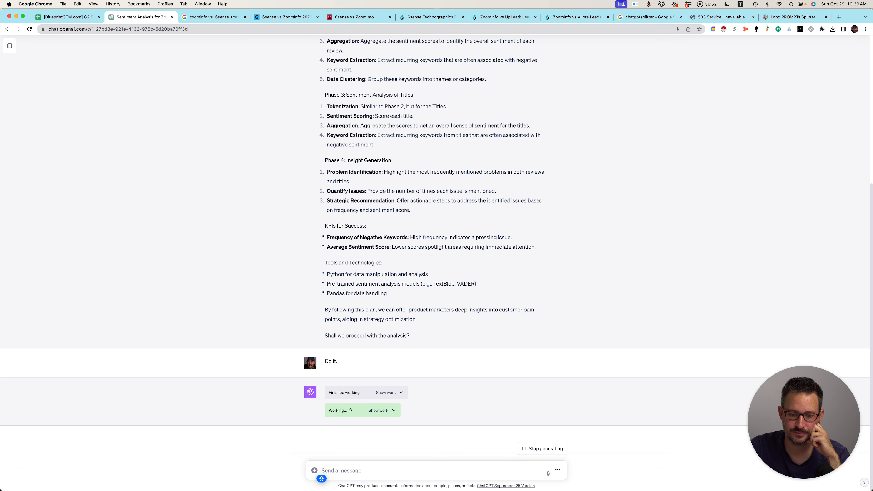
pyautogui.scroll(1, 437, 241)
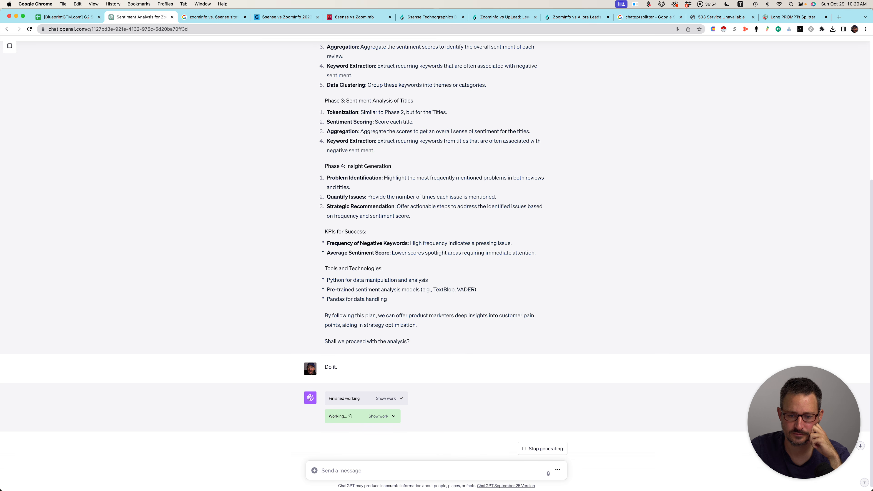
pyautogui.scroll(-1, 436, 234)
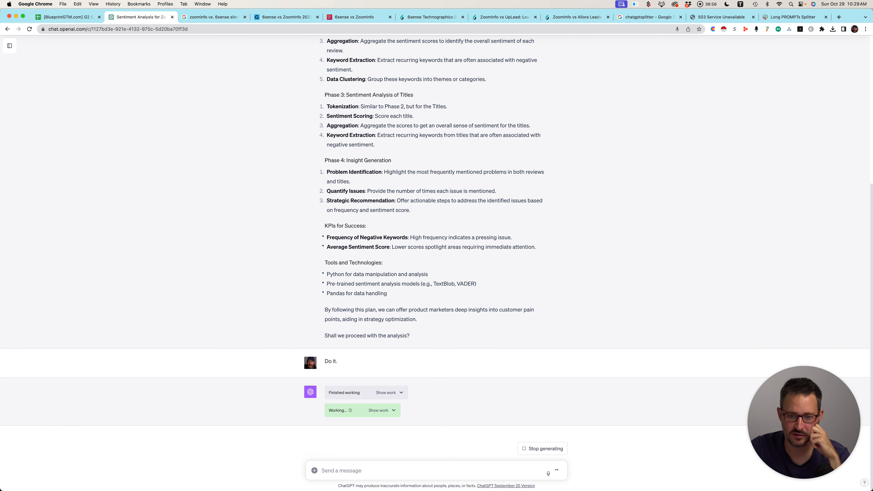
pyautogui.doubleClick(465, 283)
pyautogui.doubleClick(444, 284)
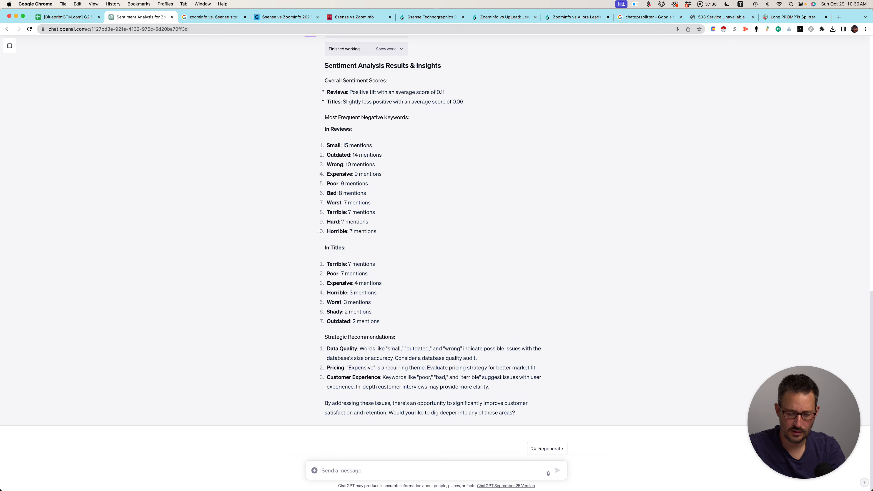
# Start a follow-up message with the question "How do we get more insights here?".
pyautogui.press('capslock')
pyautogui.write('HOW')
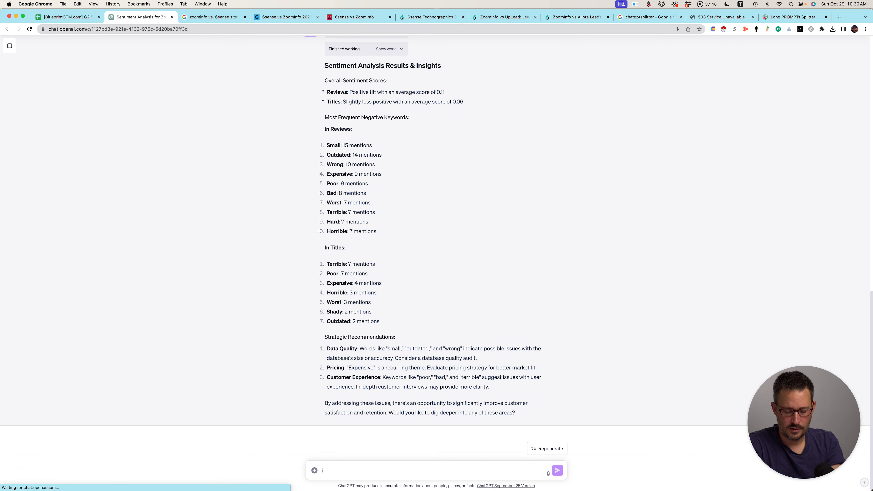
pyautogui.press('super+a')
pyautogui.write('How do we ')
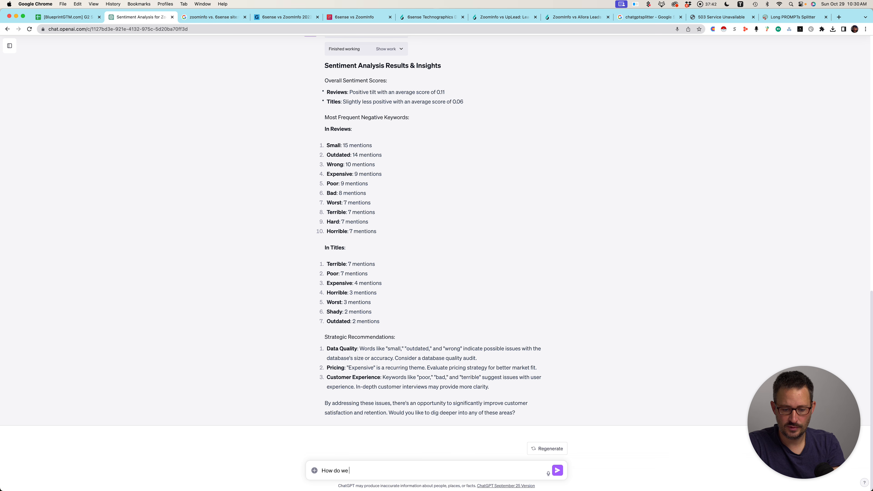
pyautogui.write('get more insih')
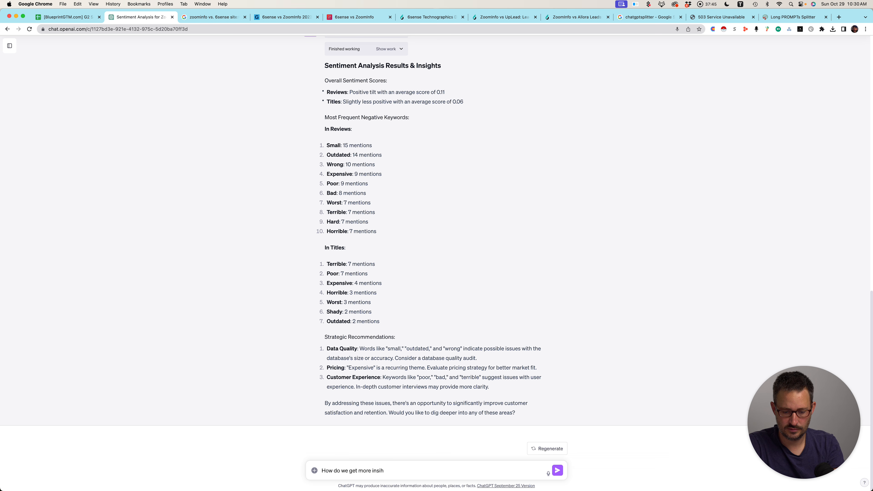
pyautogui.press('BackSpace')
pyautogui.write('ghts here?')
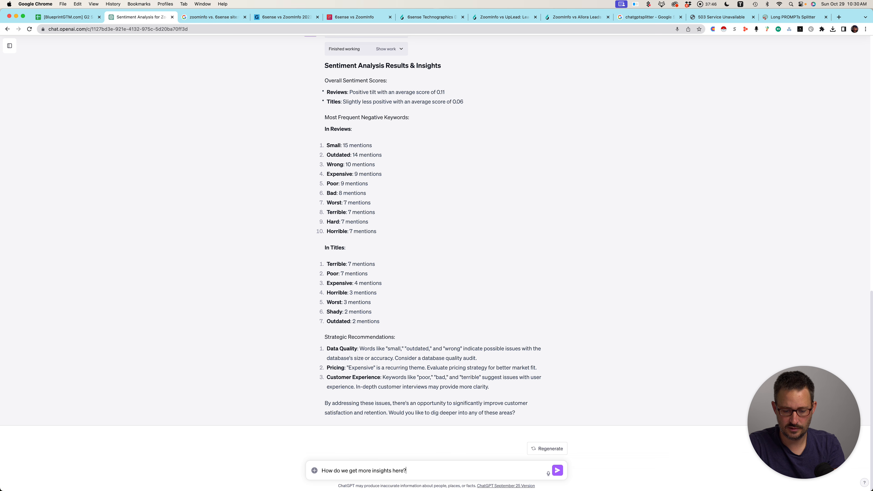
# Add a request to bring in a superior data analyst before more work, familiar with the technology and its limits, who can extract clear SENTIMENT.
pyautogui.write(' Before we do ')
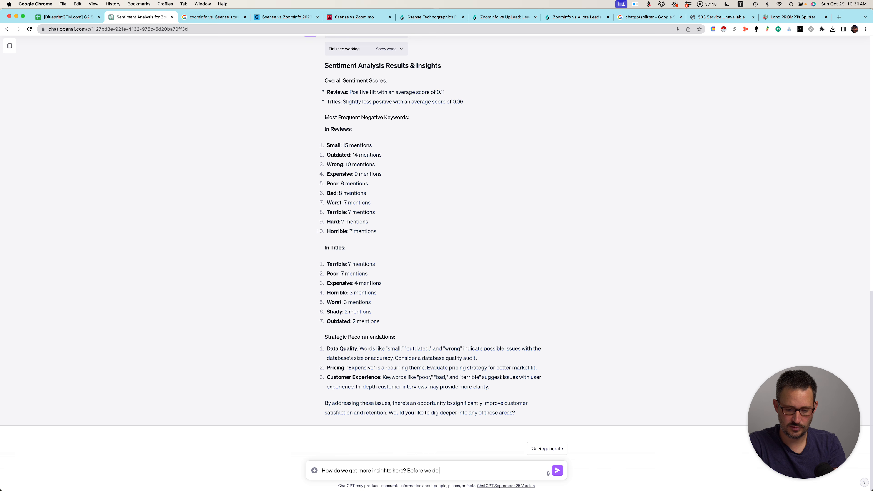
pyautogui.write('more work, can y')
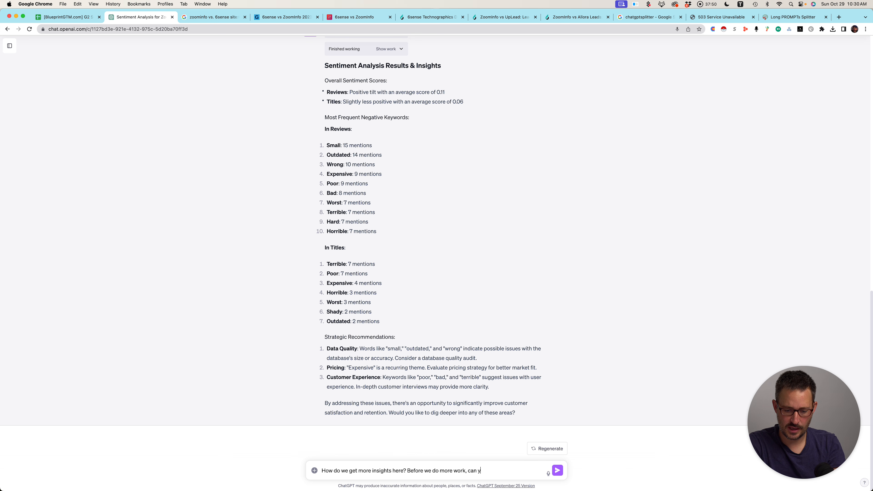
pyautogui.write('ou bring in a s')
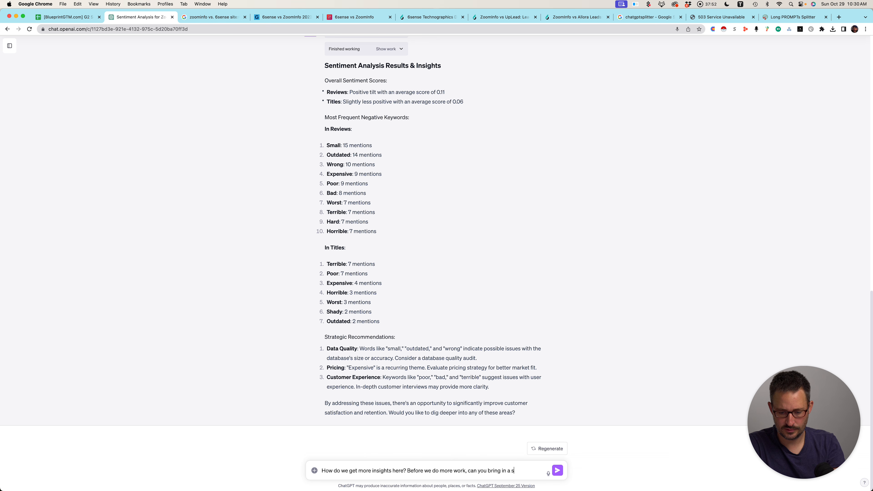
pyautogui.write('uperior data anal')
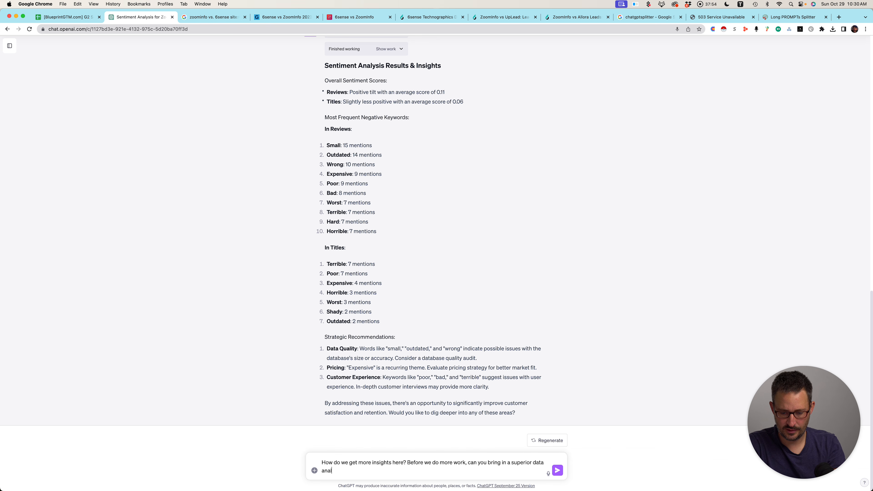
pyautogui.write('yst who is fami')
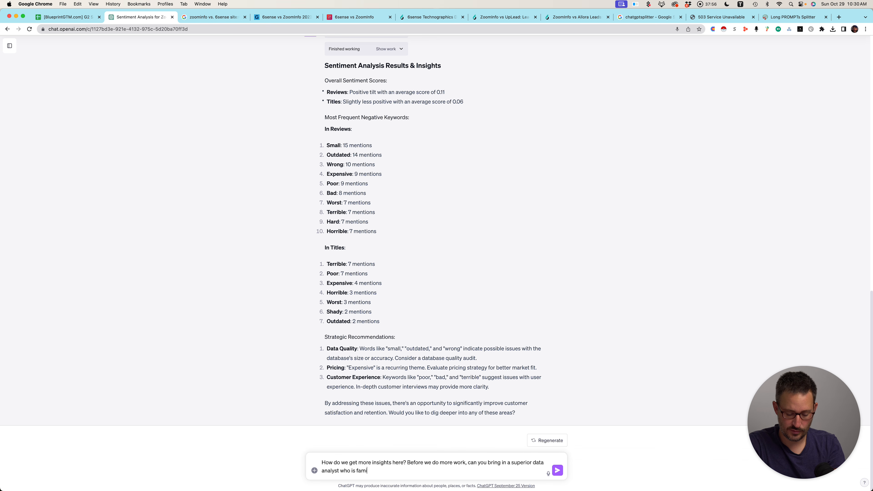
pyautogui.write('lar with your tech')
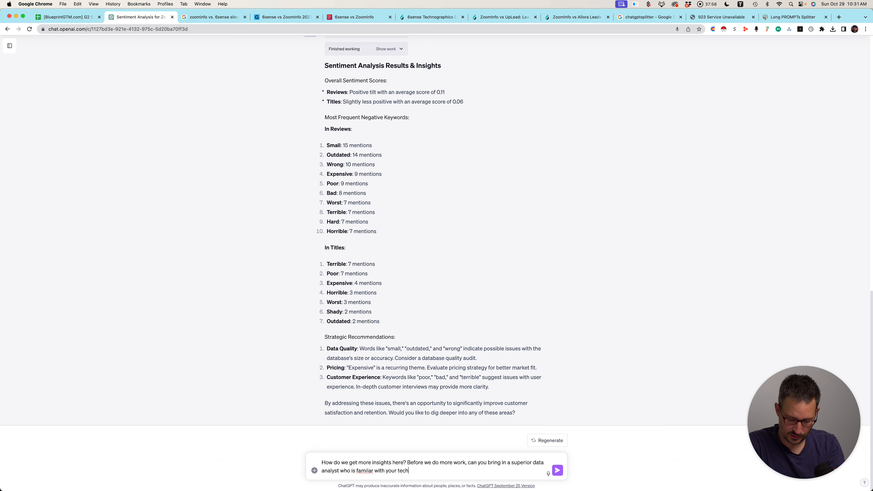
pyautogui.write('nology and that knows ')
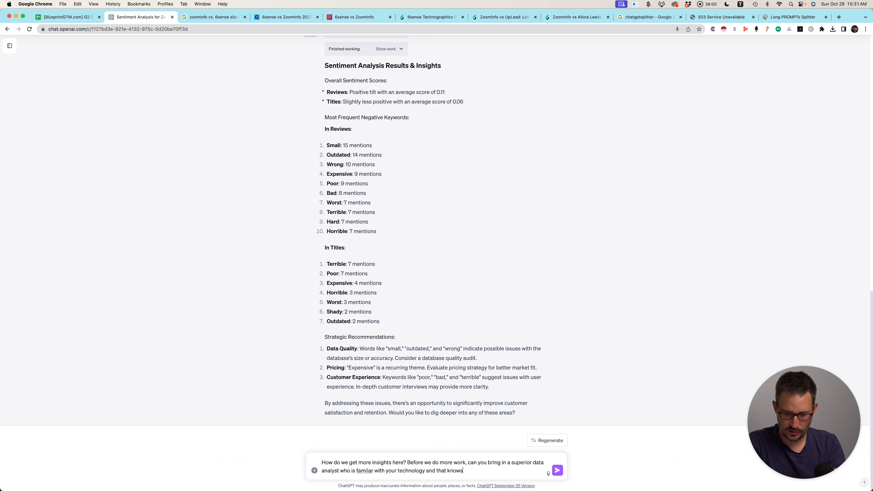
pyautogui.write('its limits,')
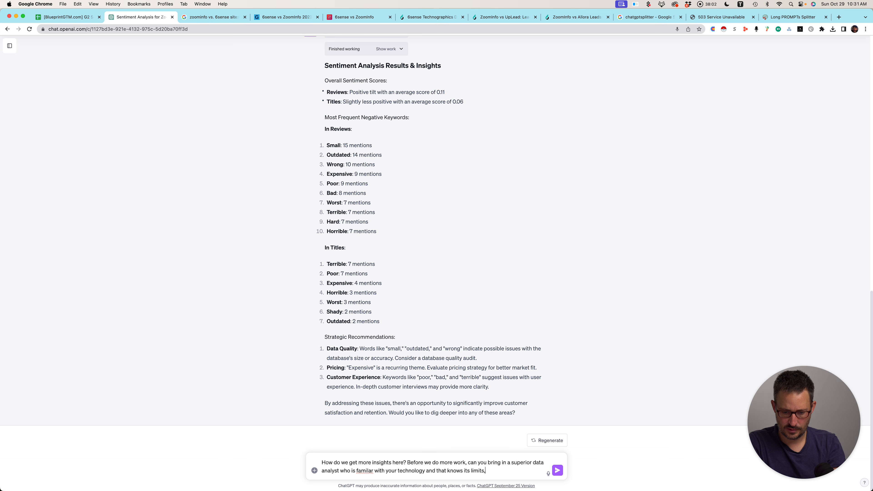
pyautogui.write(' but that can extrac')
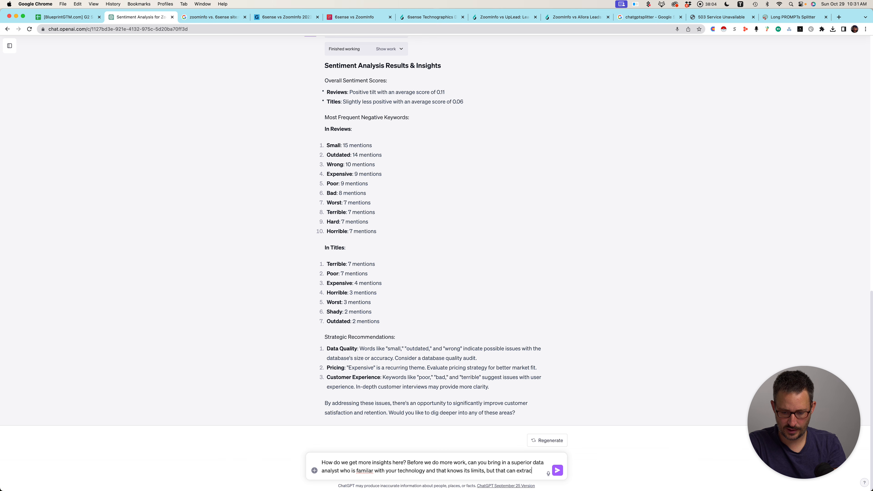
pyautogui.write('t more')
pyautogui.press('BackSpace')
pyautogui.press('BackSpace')
pyautogui.press('BackSpace')
pyautogui.press('BackSpace')
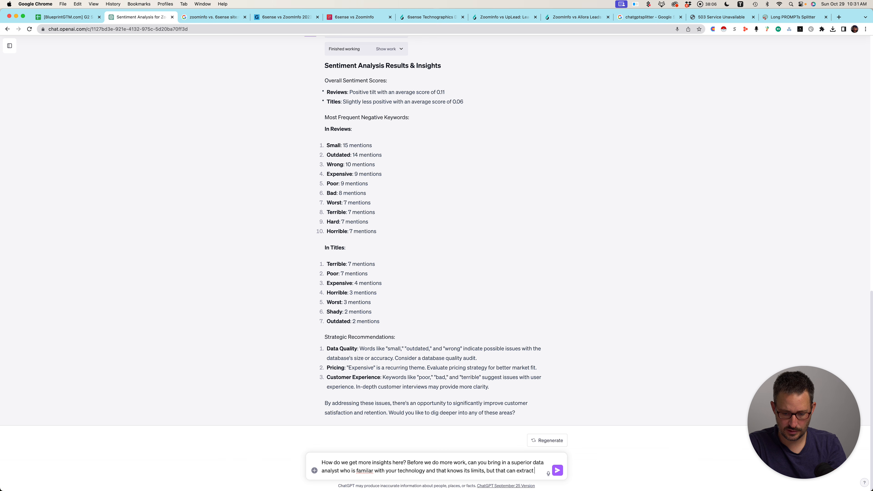
pyautogui.write('clear SENTIMENT')
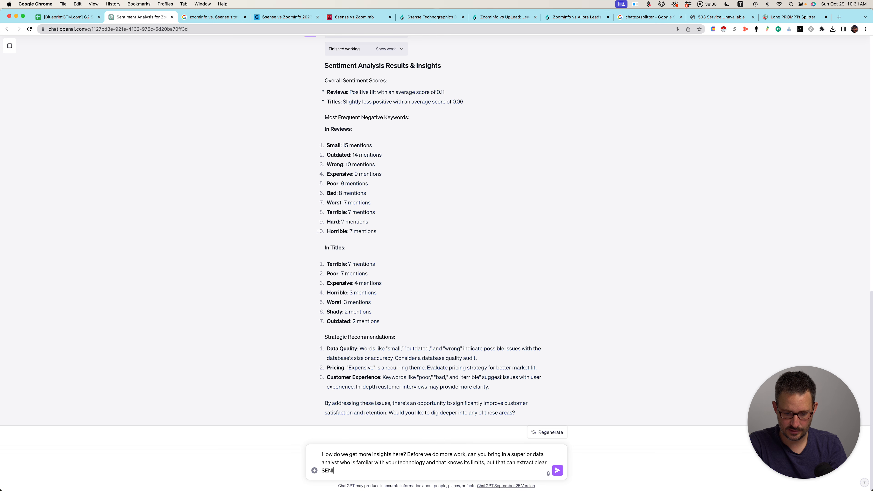
pyautogui.write(' out of this. ')
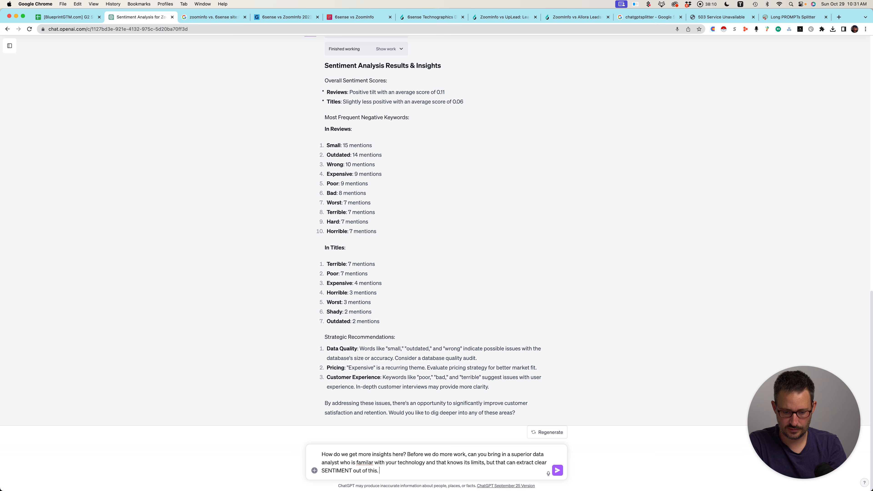
# Add the sentence "As words like Bad don't help me as a product marketer." to the follow-up message.
pyautogui.write('As words liek the')
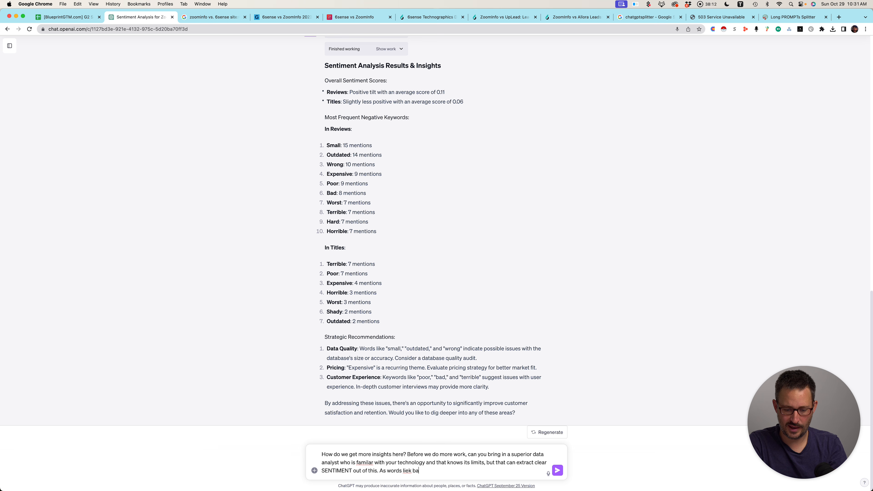
pyautogui.press('BackSpace')
pyautogui.press('BackSpace')
pyautogui.press('BackSpace')
pyautogui.press('BackSpace')
pyautogui.press('BackSpace')
pyautogui.write('ke Bad d')
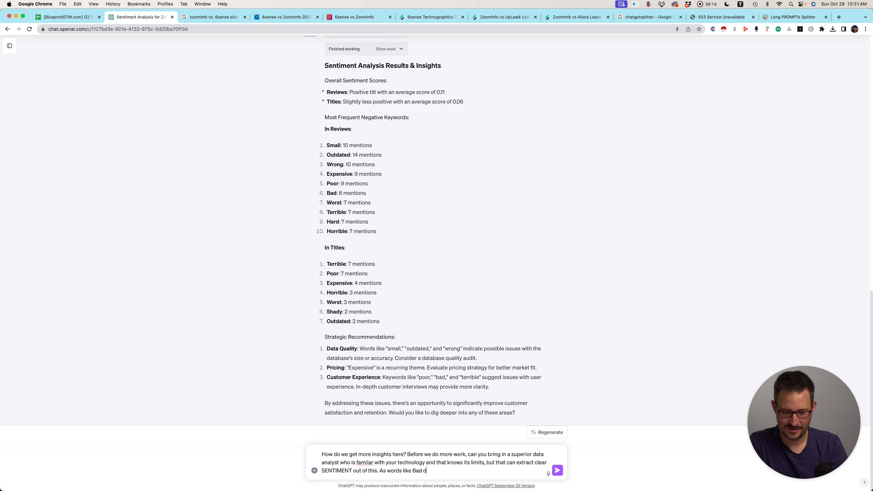
pyautogui.write("on't hepp me as")
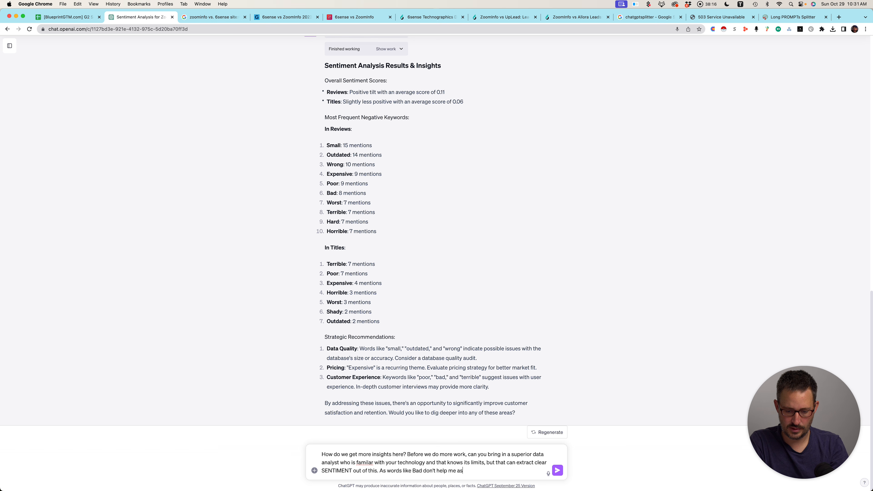
pyautogui.write(' a product marketer.')
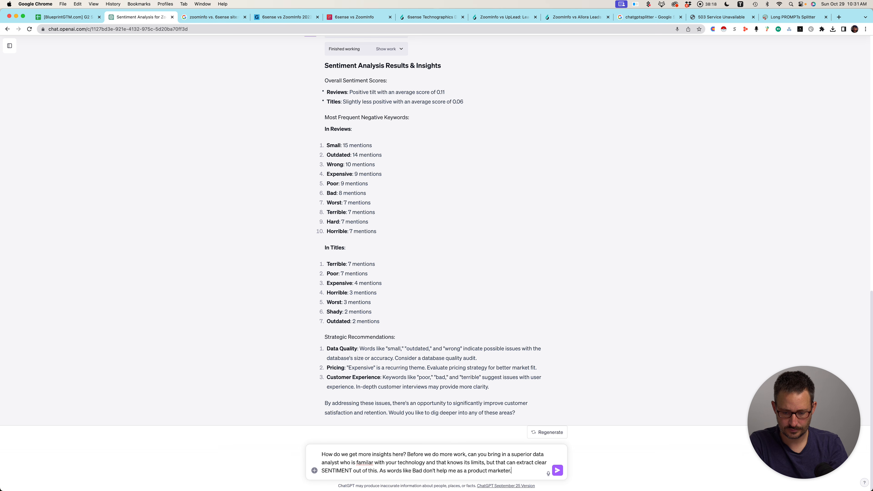
# Correct the misspelled word to "familiar" in the follow-up message and send it.
pyautogui.rightClick(365, 462)
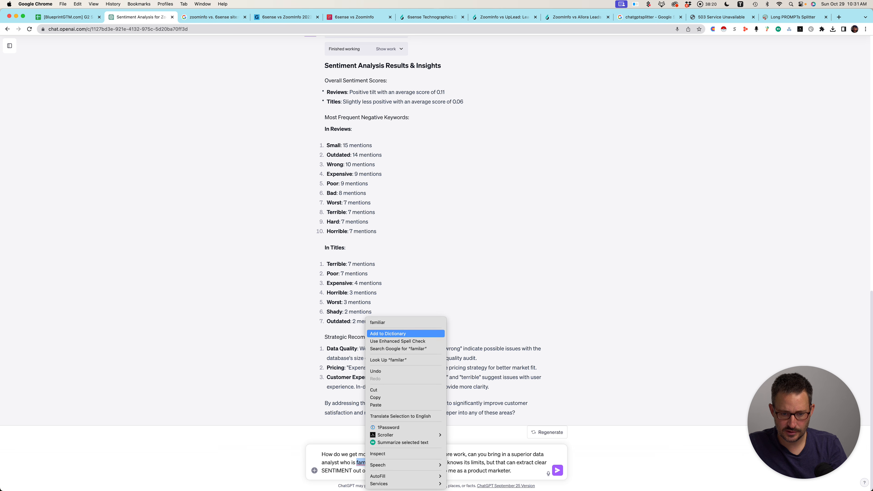
pyautogui.click(388, 322)
pyautogui.press('Return')
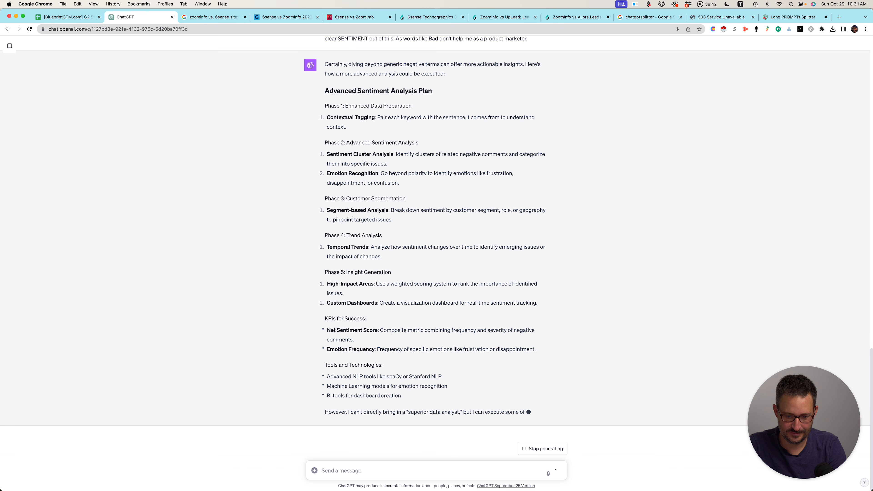
# Approve the Advanced Sentiment Analysis Plan by sending the reply "Okay, yea.".
pyautogui.write('Ok')
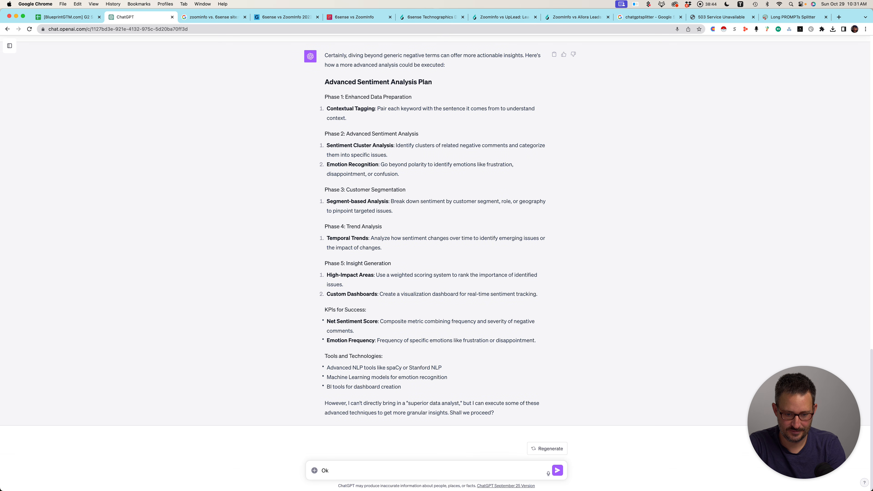
pyautogui.write('ay, yea.')
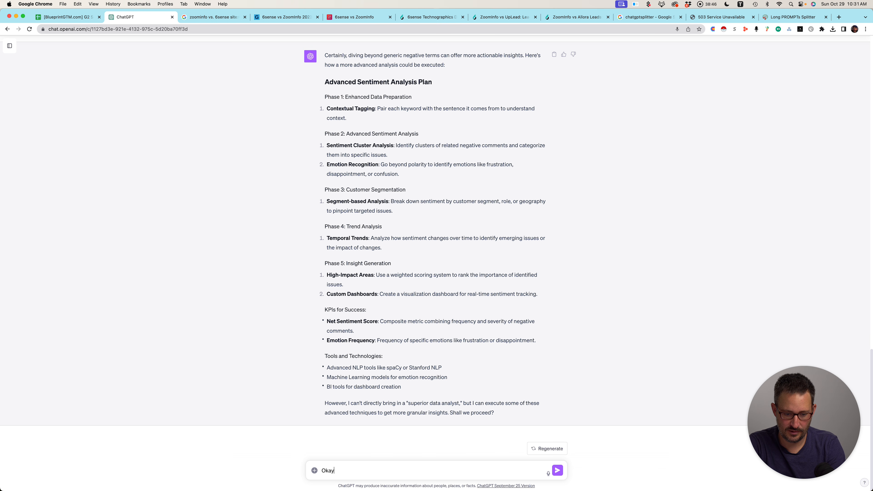
pyautogui.press('Return')
# Review the Advanced Sentiment Analysis Plan, focusing on the Emotion Recognition and Contextual Tagging items, while the analysis runs.
pyautogui.scroll(5, 436, 250)
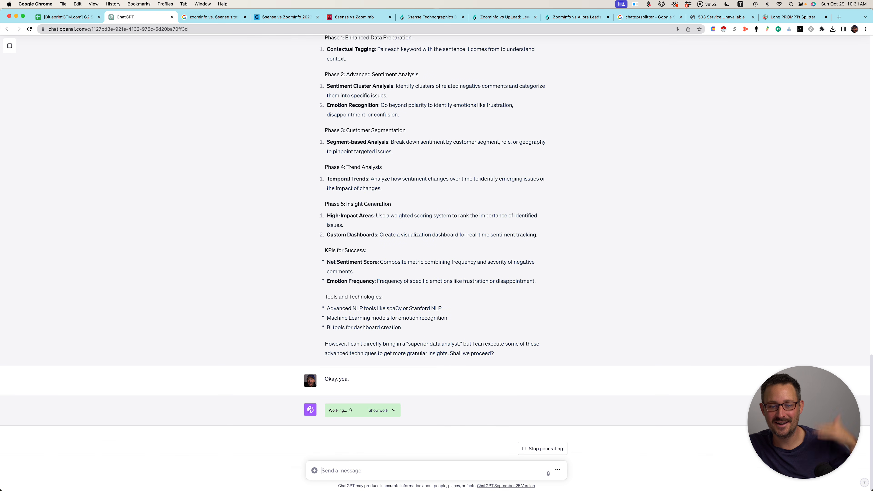
pyautogui.press('capslock')
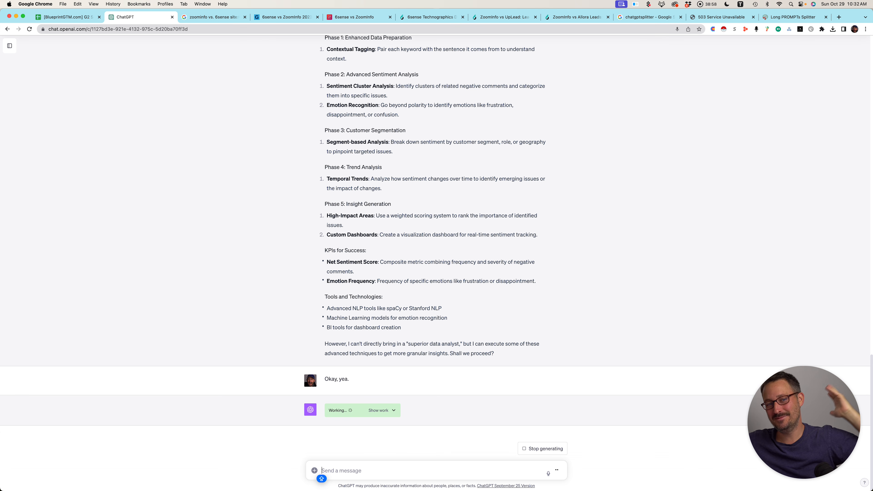
pyautogui.scroll(3, 436, 247)
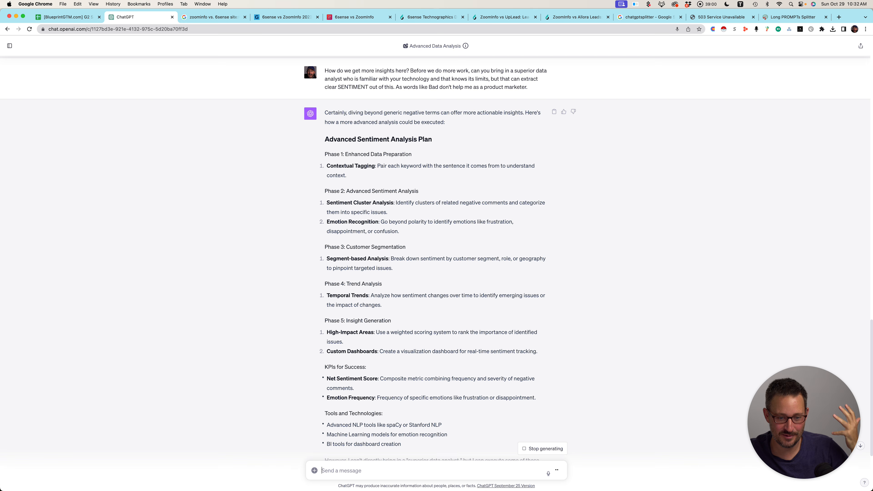
pyautogui.scroll(-3, 436, 247)
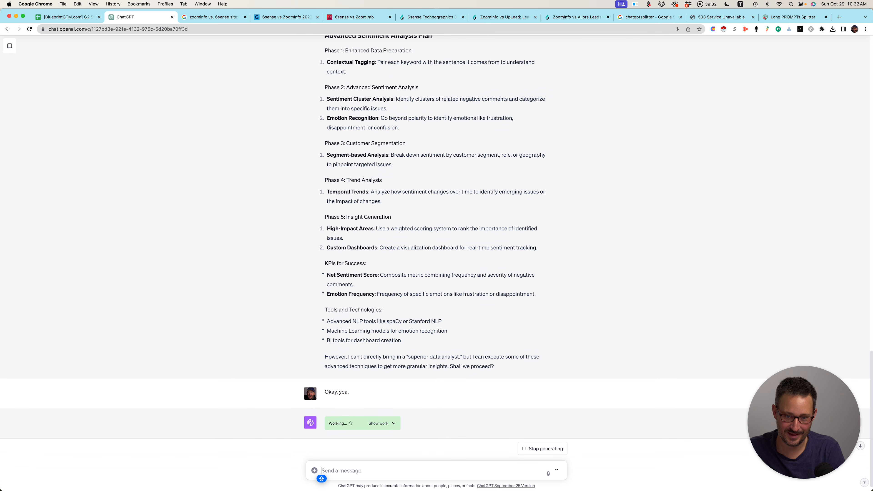
pyautogui.moveTo(399, 128); pyautogui.dragTo(327, 118)
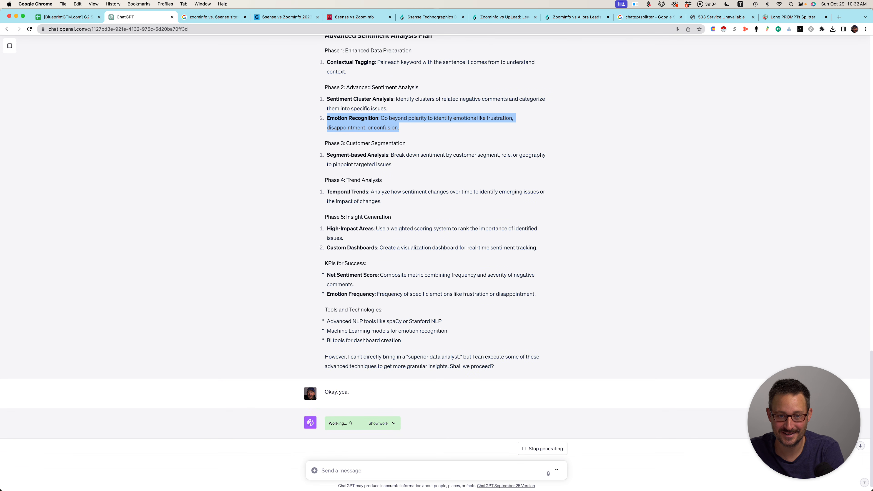
pyautogui.click(328, 118)
pyautogui.scroll(1, 436, 247)
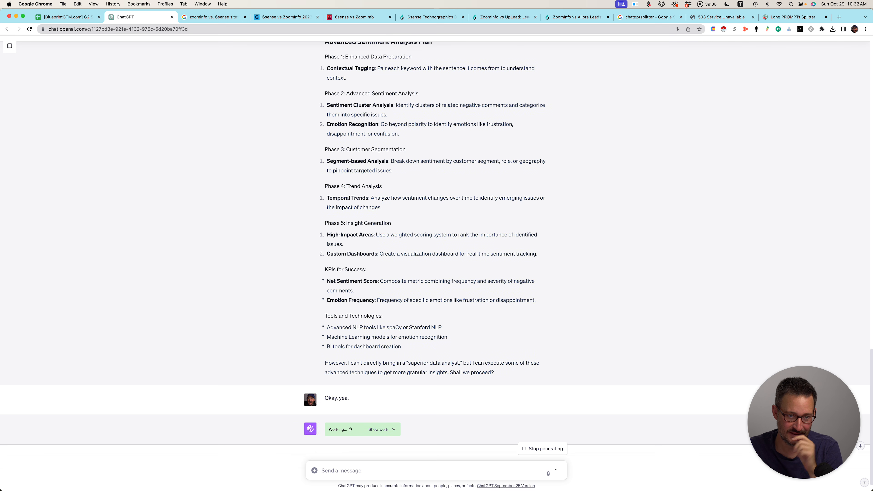
pyautogui.moveTo(346, 77); pyautogui.dragTo(331, 68)
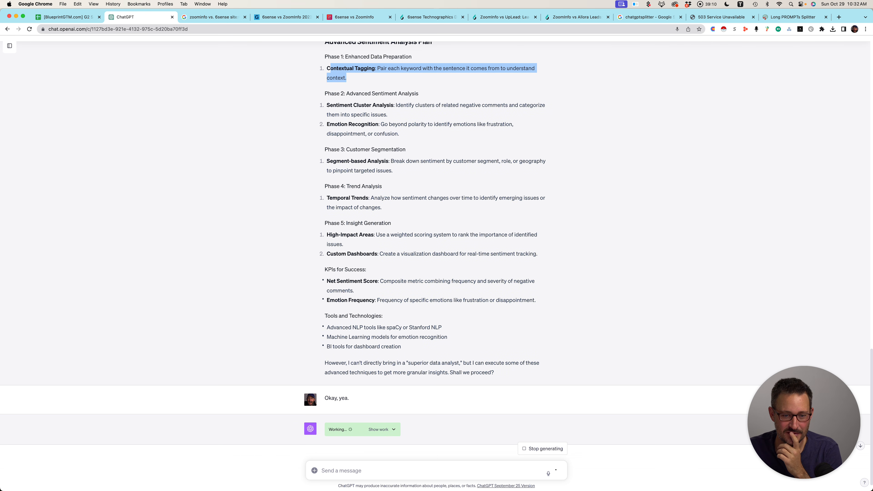
pyautogui.scroll(-1, 435, 241)
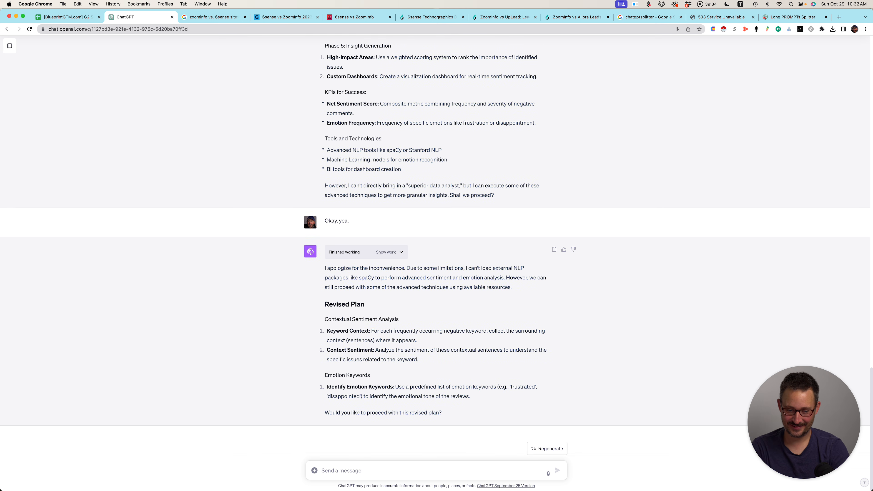
# Approve the Revised Plan for contextual sentiment and emotion keywords by sending the reply "Yea.".
pyautogui.click(314, 470)
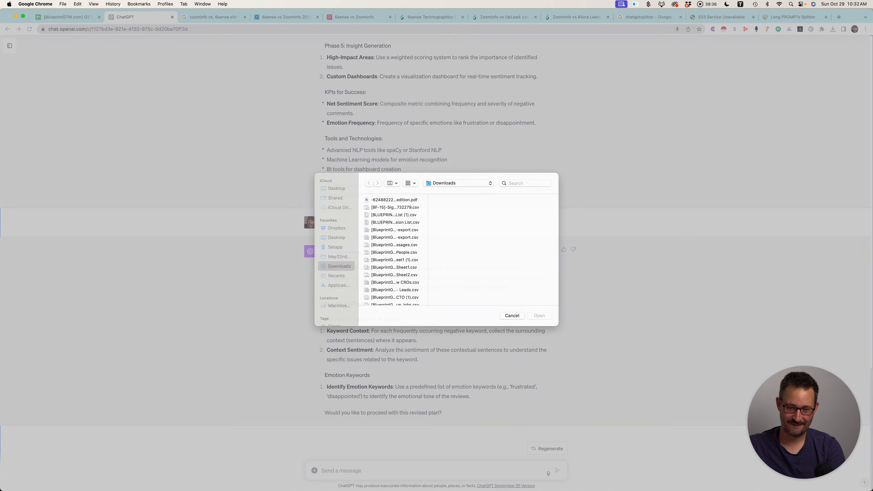
pyautogui.press('Escape')
pyautogui.write('Yea.')
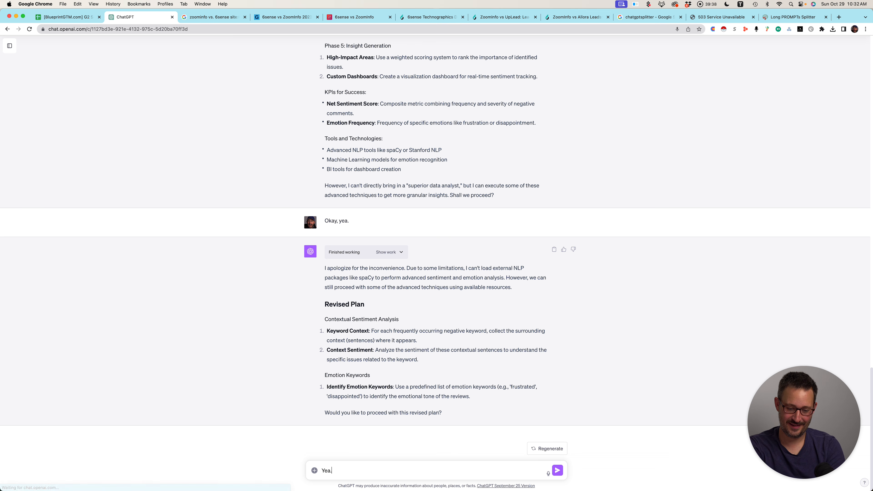
pyautogui.press('Return')
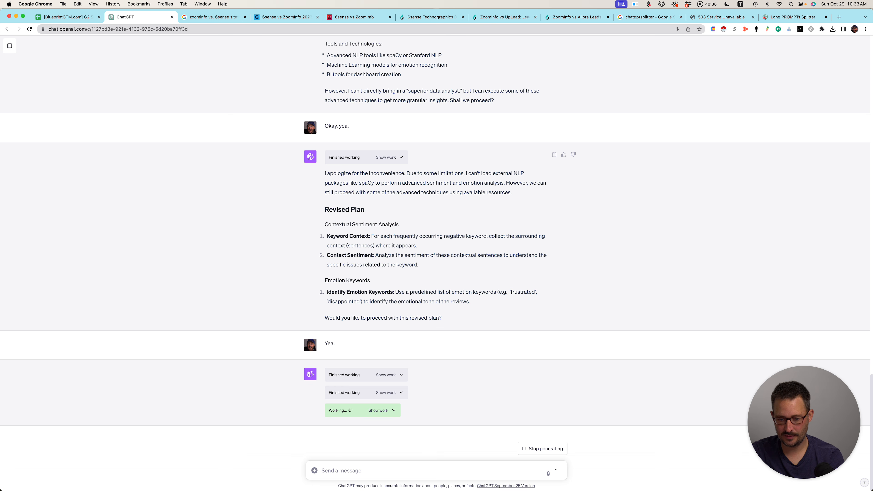
# Expand the analysis work and examine the Python code, including its opening comment about re-defining the helper functions.
pyautogui.click(389, 375)
pyautogui.scroll(2, 436, 262)
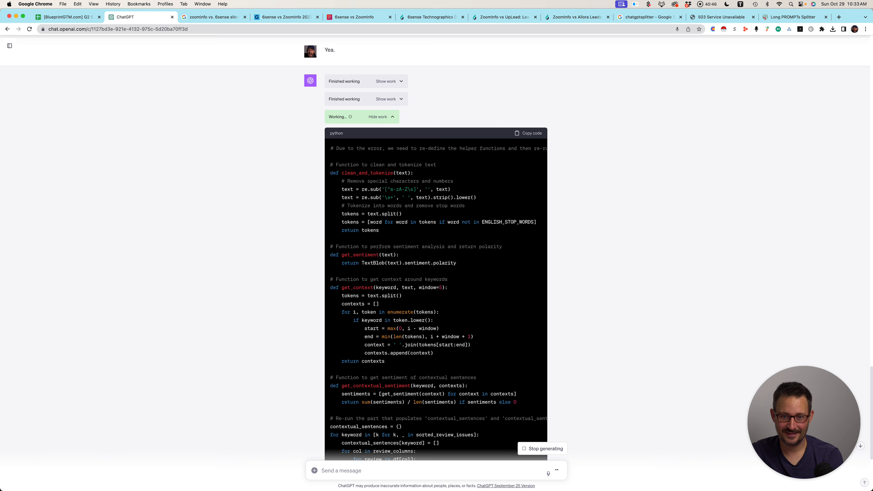
pyautogui.hscroll(5, 436, 303)
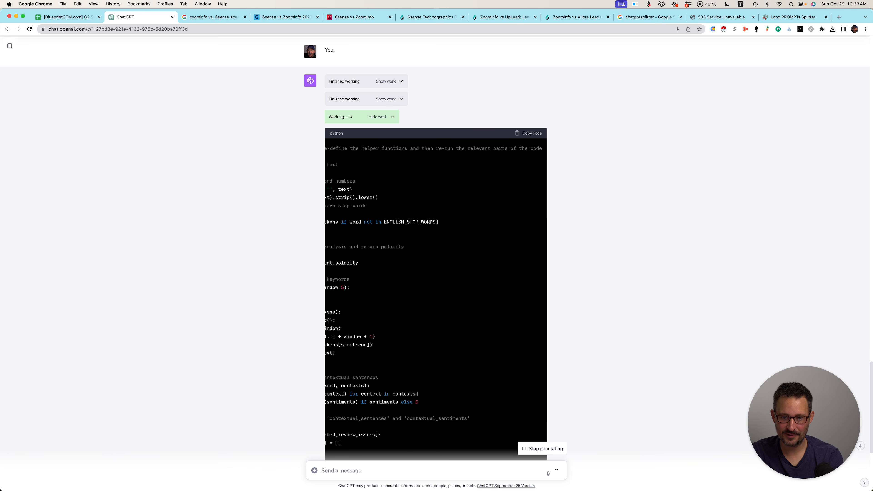
pyautogui.hscroll(-5, 437, 302)
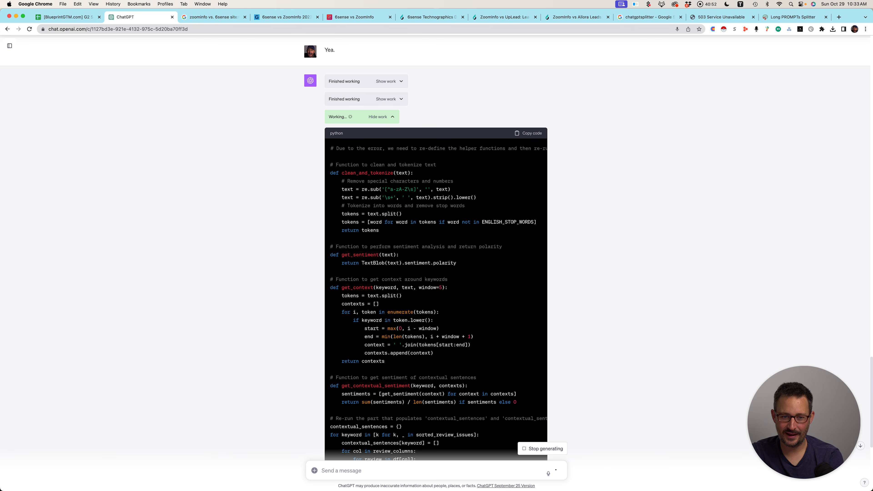
pyautogui.moveTo(331, 149)
pyautogui.mouseDown()
pyautogui.moveTo(342, 165)
pyautogui.moveTo(330, 165)
pyautogui.mouseUp()
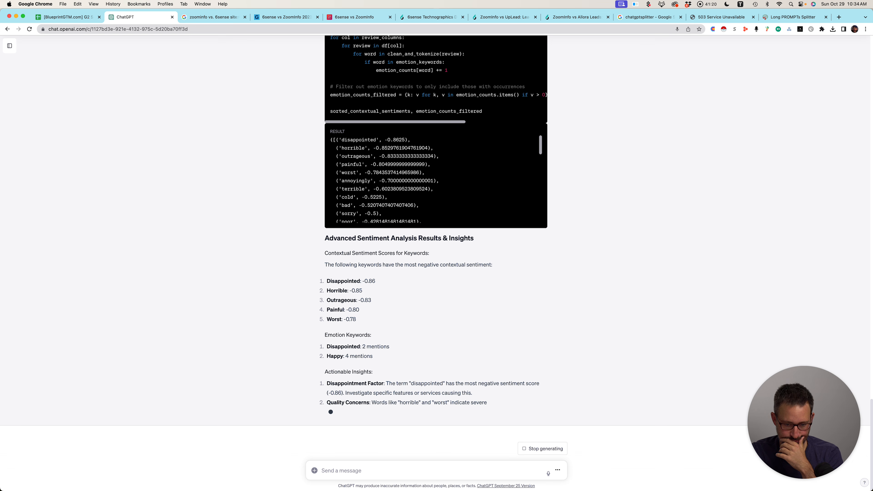
pyautogui.press('capslock')
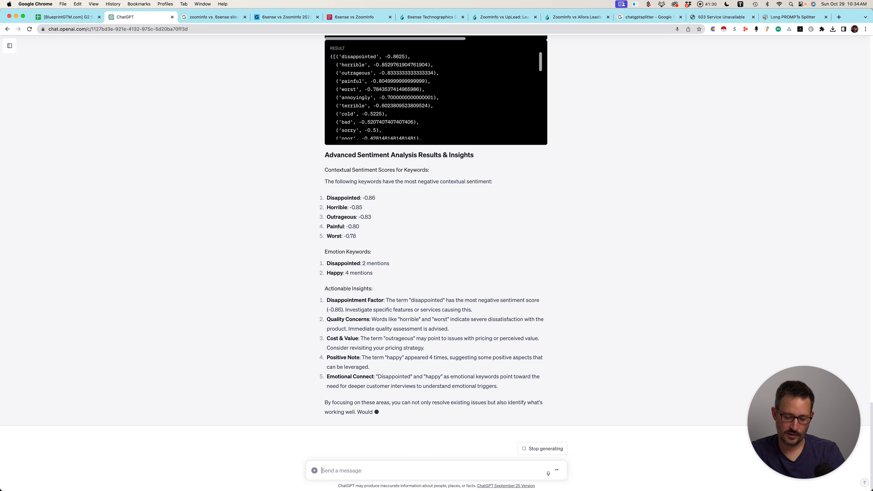
pyautogui.write('oKAY S')
pyautogui.press('BackSpace')
pyautogui.press('super+a')
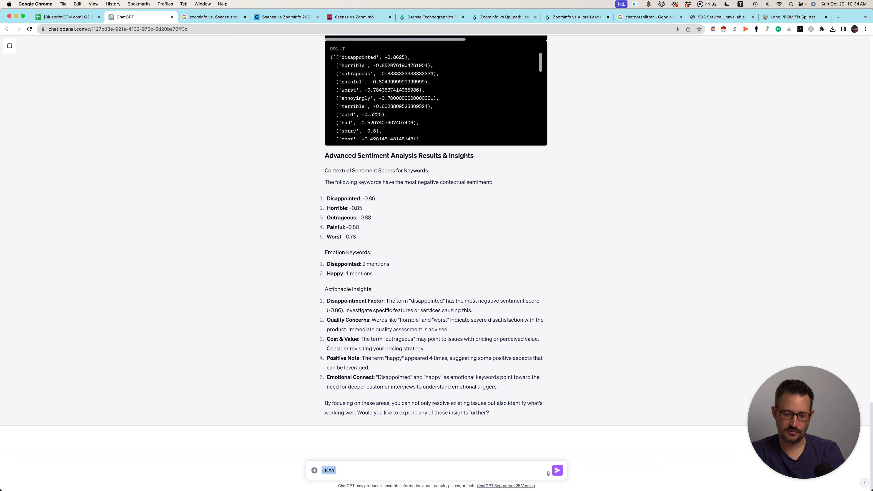
# Send the request "Let's now pull in the longest reviews from the entire data set into the chat.".
pyautogui.write("Let's")
pyautogui.write(' now pul')
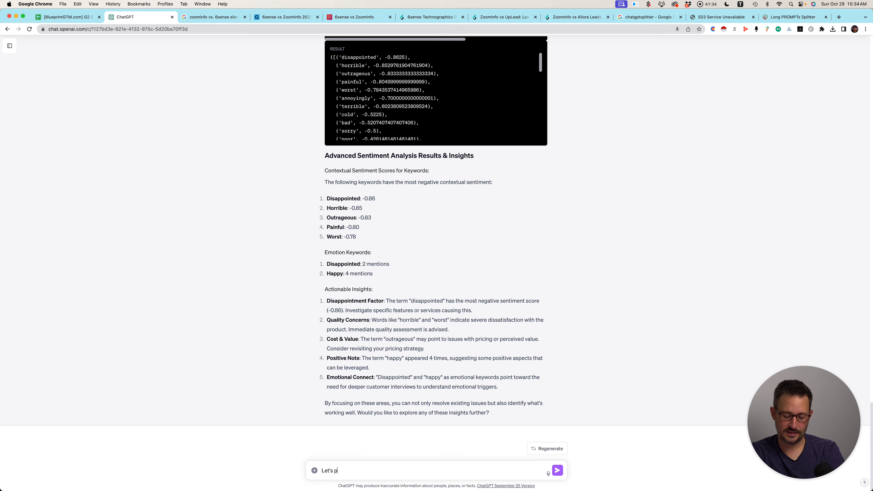
pyautogui.write('l in ')
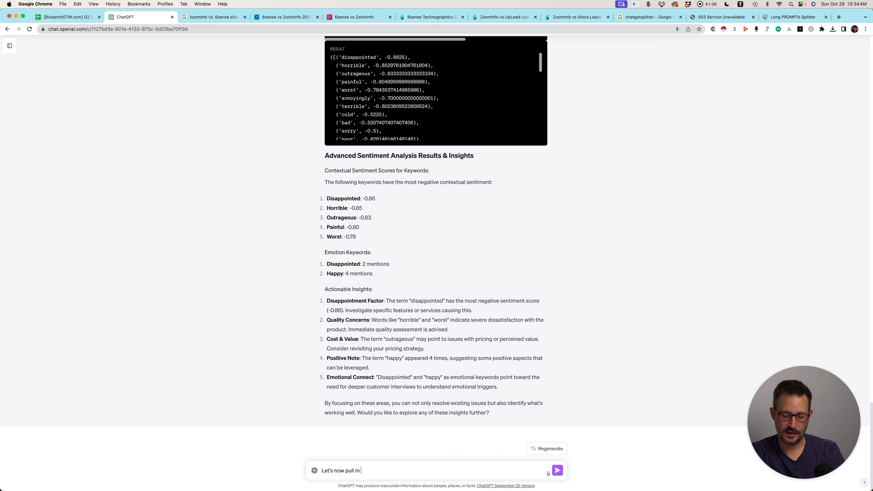
pyautogui.write('the longest revi')
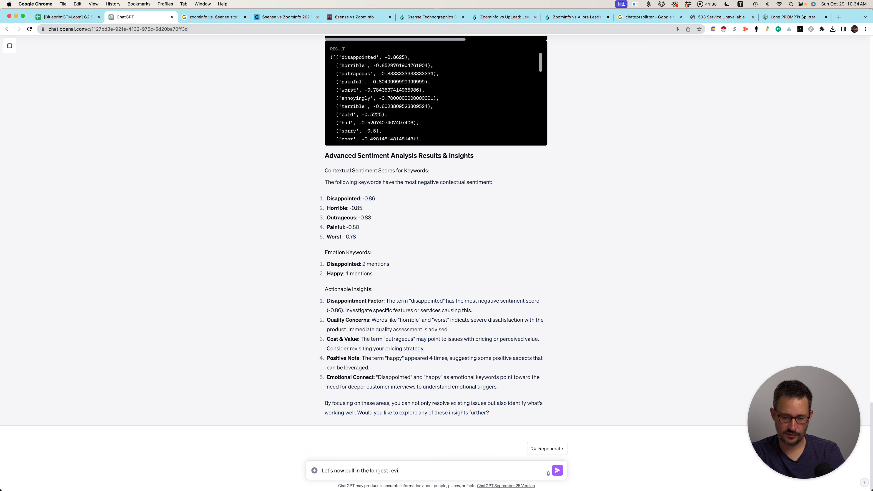
pyautogui.write('ews from the entire da')
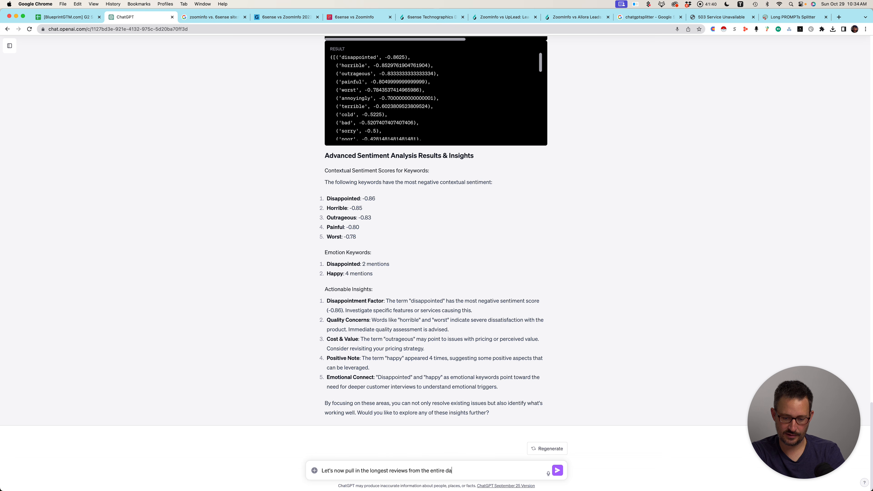
pyautogui.write('ta set into t')
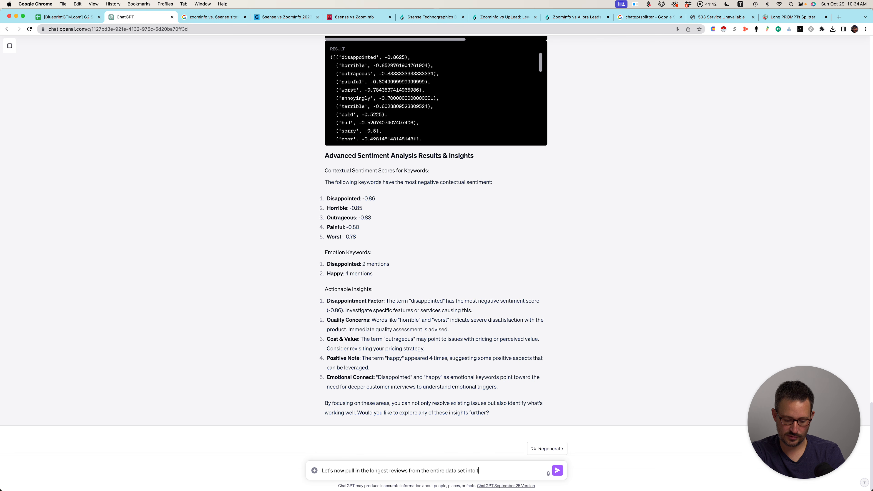
pyautogui.write('he chat.')
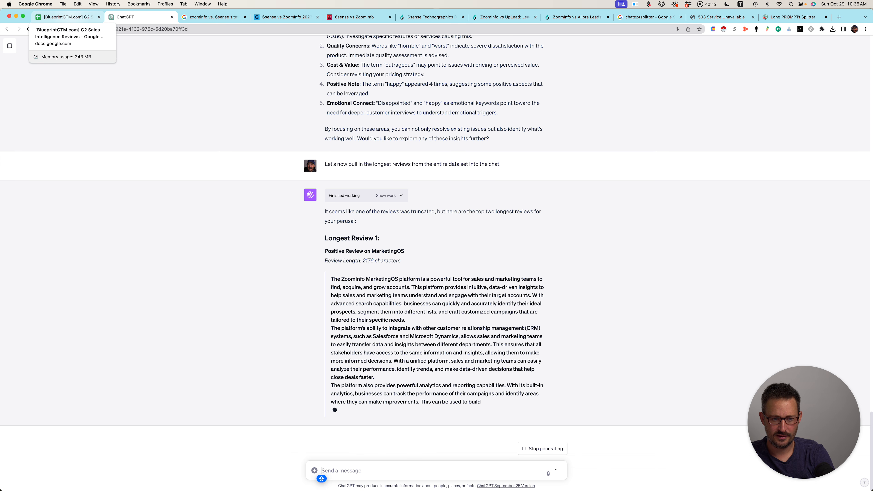
# Switch to the G2 Sales Intelligence Reviews spreadsheet and copy the review_1 through review_4 text in cells C2:F156 of Sheet2.
pyautogui.click(67, 17)
pyautogui.click(210, 151)
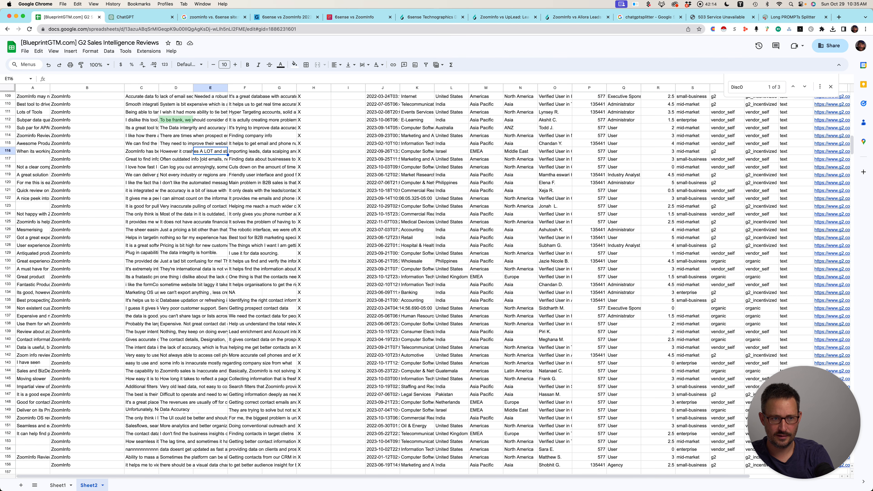
pyautogui.scroll(20, 211, 152)
pyautogui.click(87, 152)
pyautogui.press('super+Up')
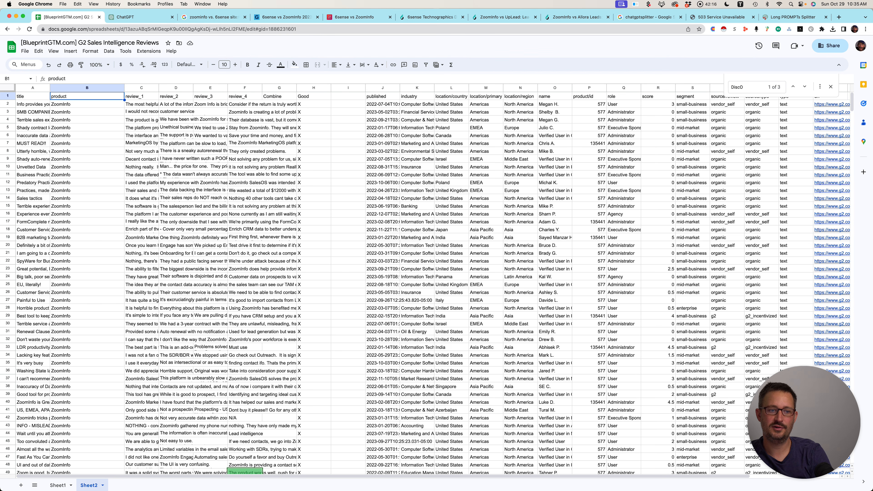
pyautogui.press('Right')
pyautogui.press('Down')
pyautogui.hotkey('shift', 'Right')
pyautogui.hotkey('shift', 'Right')
pyautogui.hotkey('shift', 'Right')
pyautogui.press('super+shift+Down')
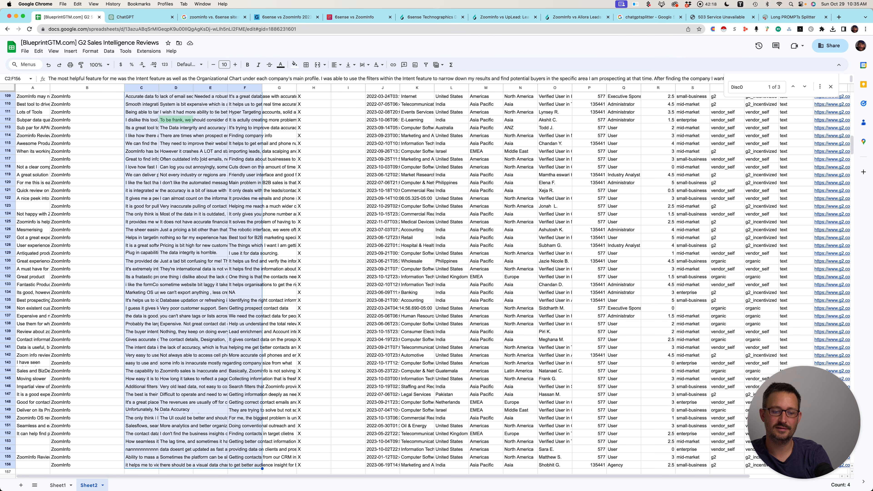
pyautogui.press('super+c')
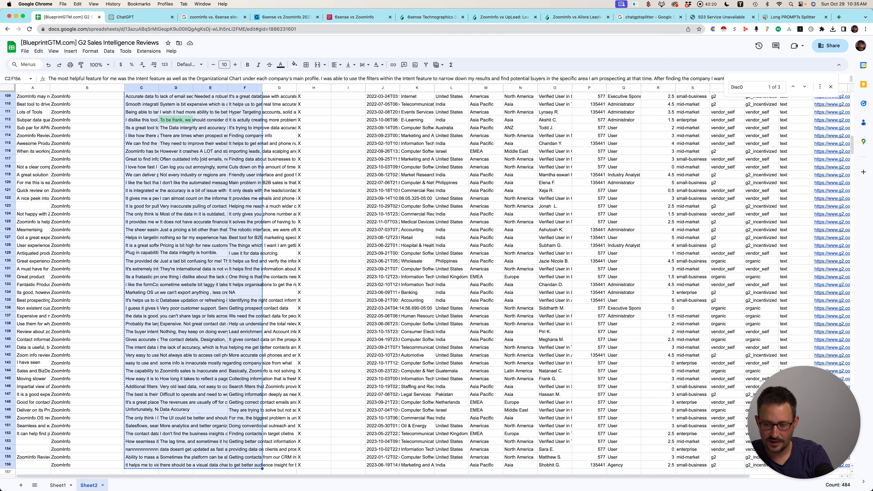
# Switch to the ChatGPT PROMPTs Splitter, replace its old prompt text with the copied reviews, and split it into 7 parts of up to 15,000 characters.
pyautogui.scroll(-10, 426, 282)
pyautogui.scroll(5, 426, 282)
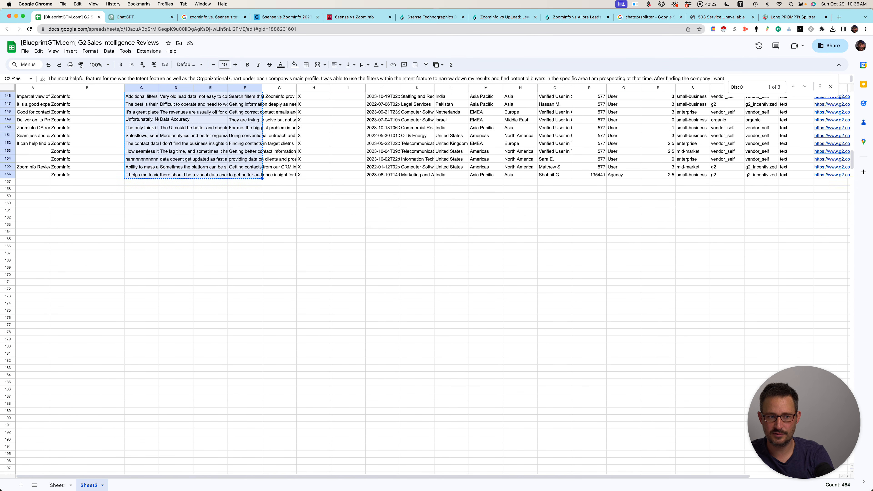
pyautogui.click(793, 16)
pyautogui.click(393, 169)
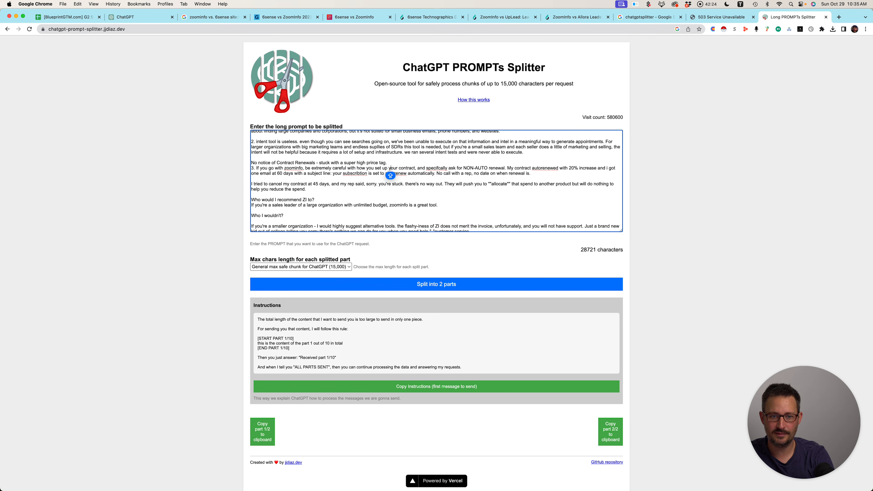
pyautogui.press('super+a')
pyautogui.press('BackSpace')
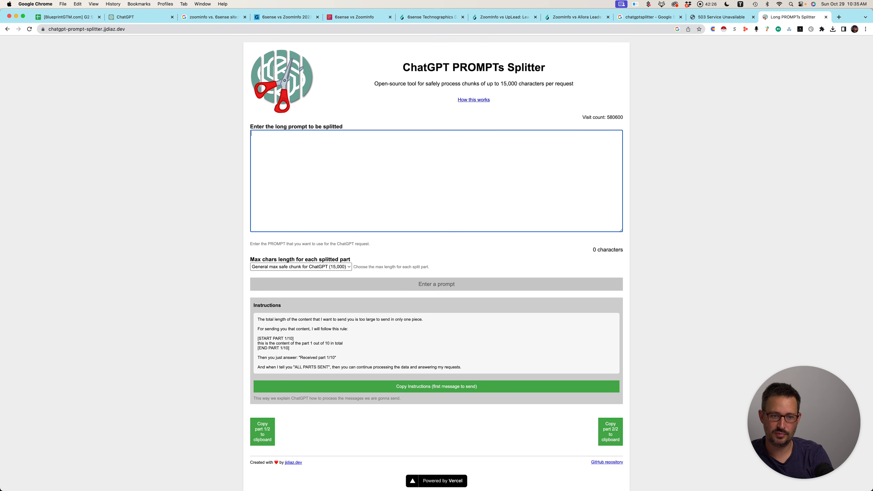
pyautogui.press('super+v')
pyautogui.click(436, 284)
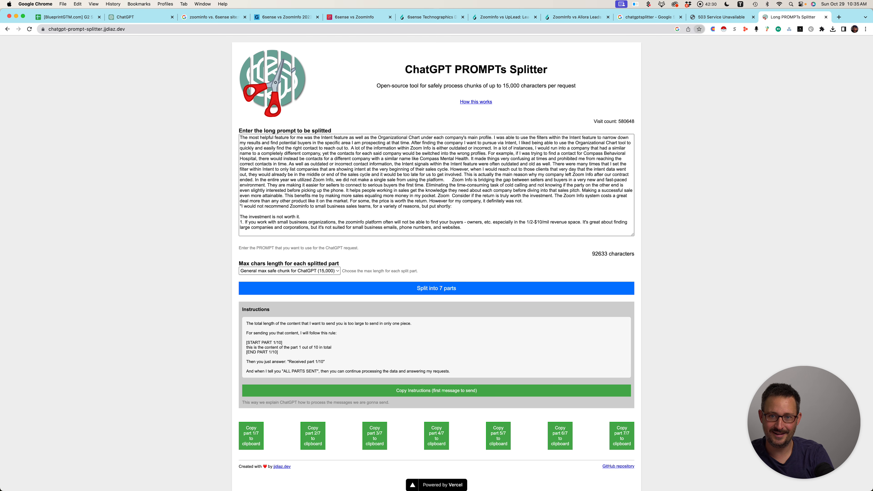
# Switch to ChatGPT and send "Can you run ngram analysis on all of the review fields and give me the top 2-3 word ngrams".
pyautogui.press('super+2')
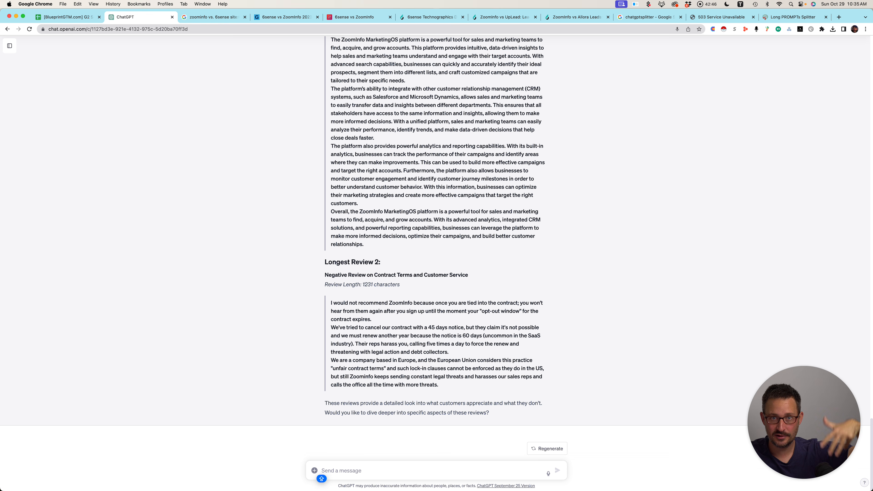
pyautogui.moveTo(364, 476)
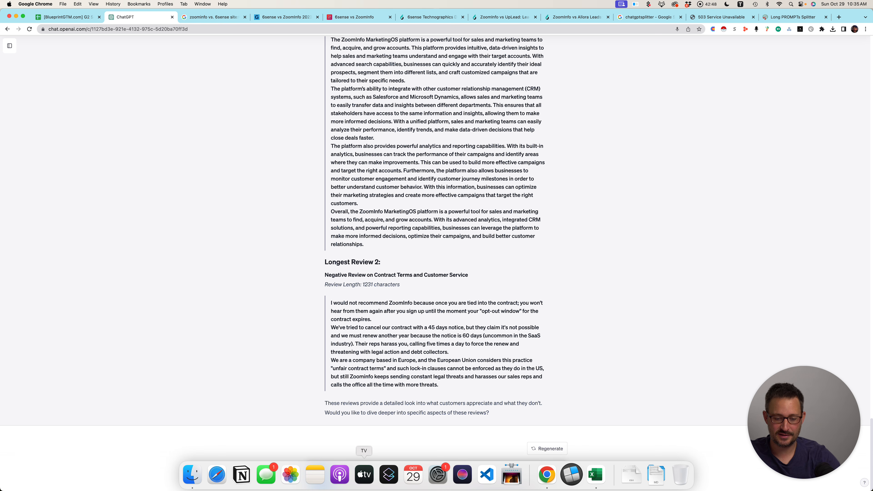
pyautogui.write('No')
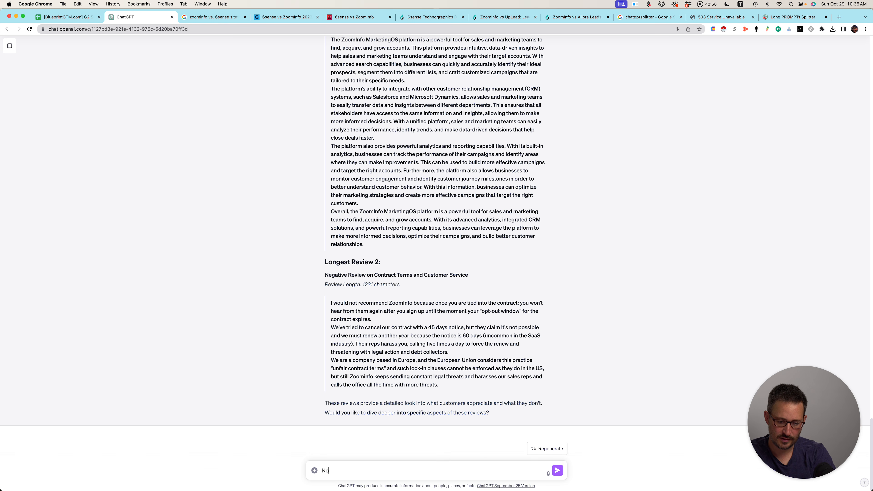
pyautogui.press('BackSpace')
pyautogui.press('BackSpace')
pyautogui.write('Can you ru')
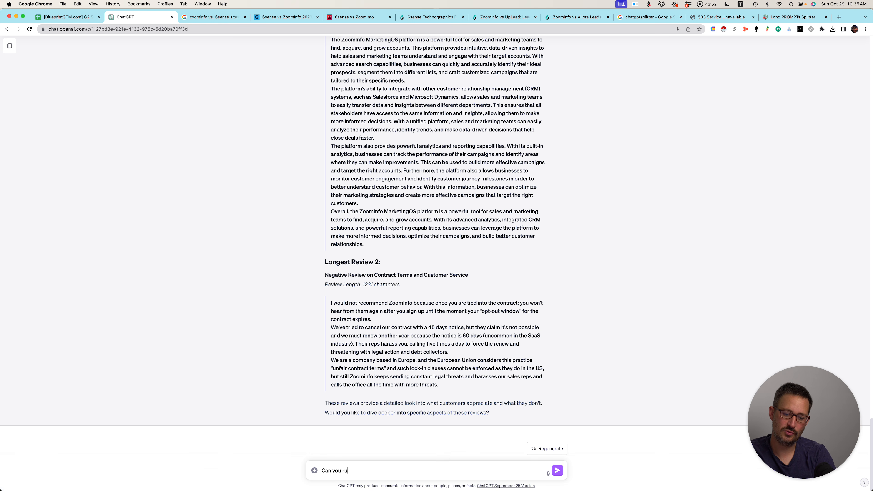
pyautogui.write('n ngram analys')
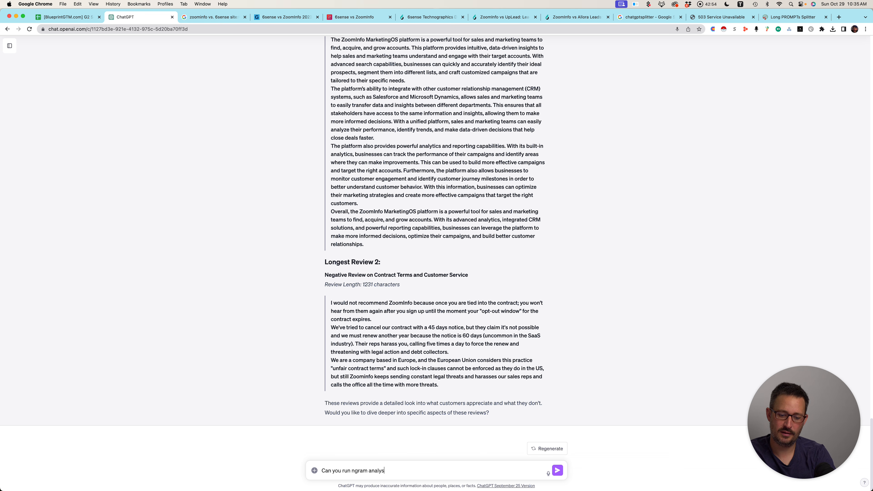
pyautogui.write('is on ')
pyautogui.write('all of th')
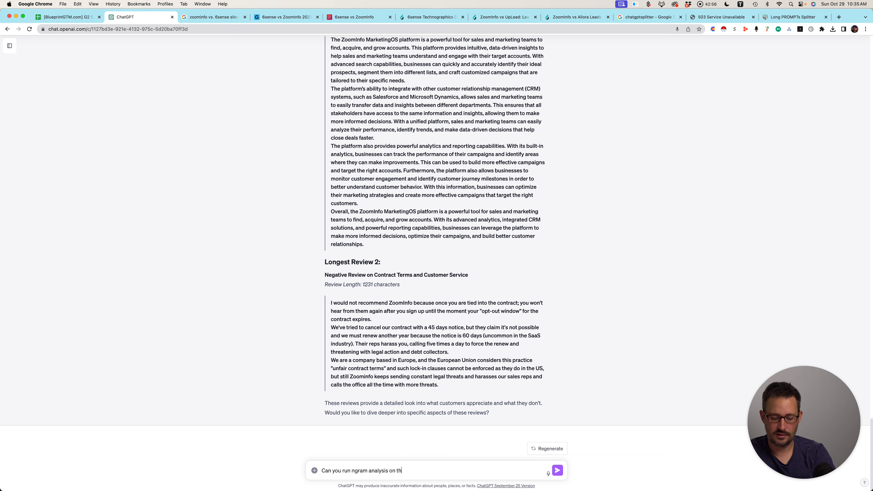
pyautogui.write('e r')
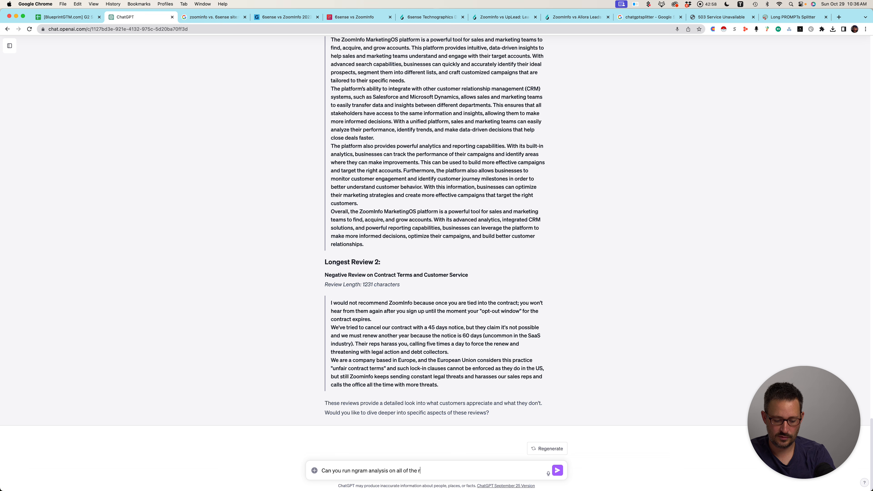
pyautogui.write('eview fields and ')
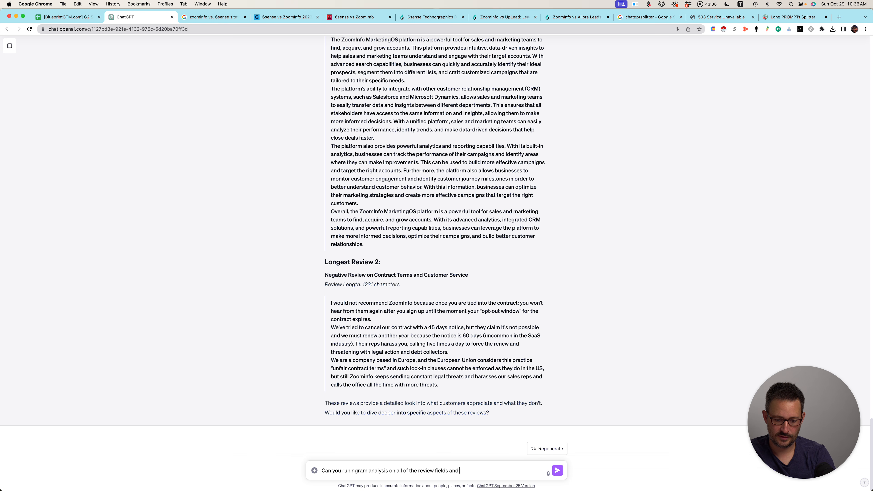
pyautogui.write('give me the top 2-')
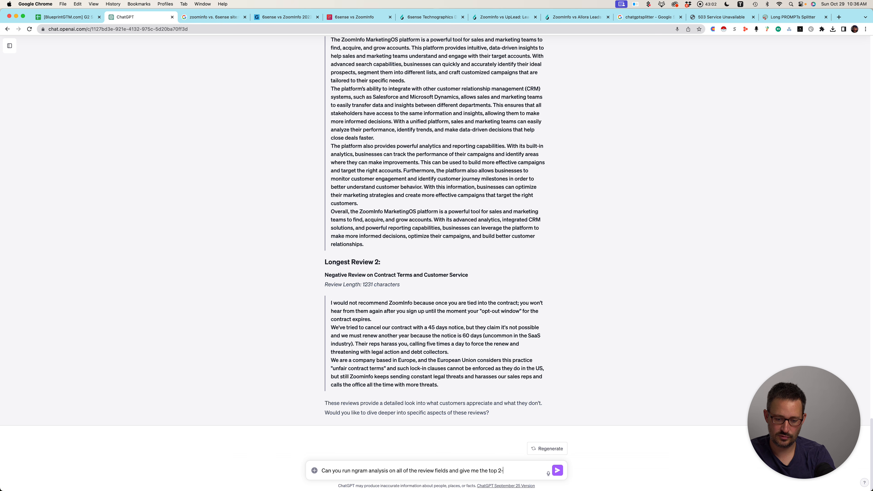
pyautogui.write('3 word ngrams')
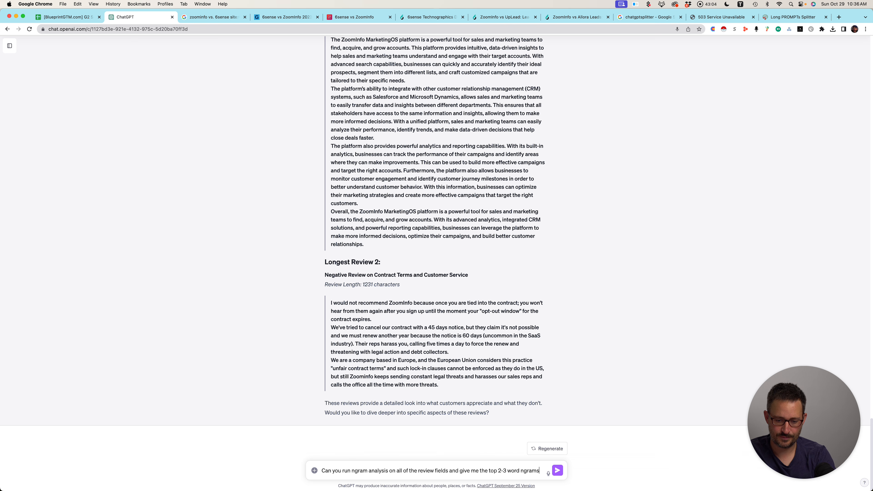
pyautogui.press('Return')
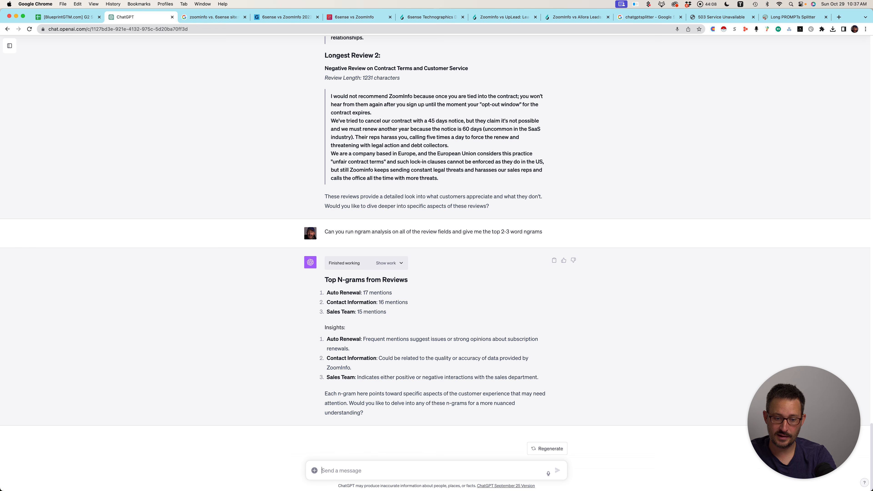
pyautogui.scroll(15, 435, 358)
pyautogui.scroll(-15, 435, 358)
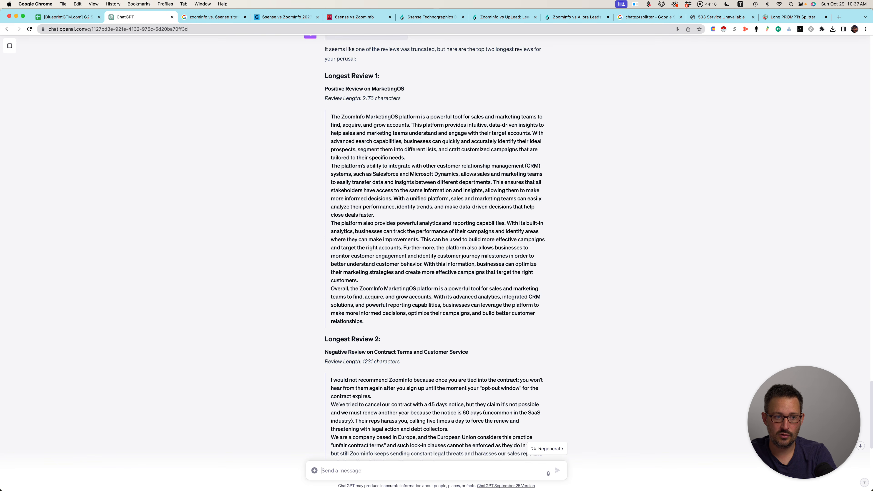
pyautogui.press('capslock')
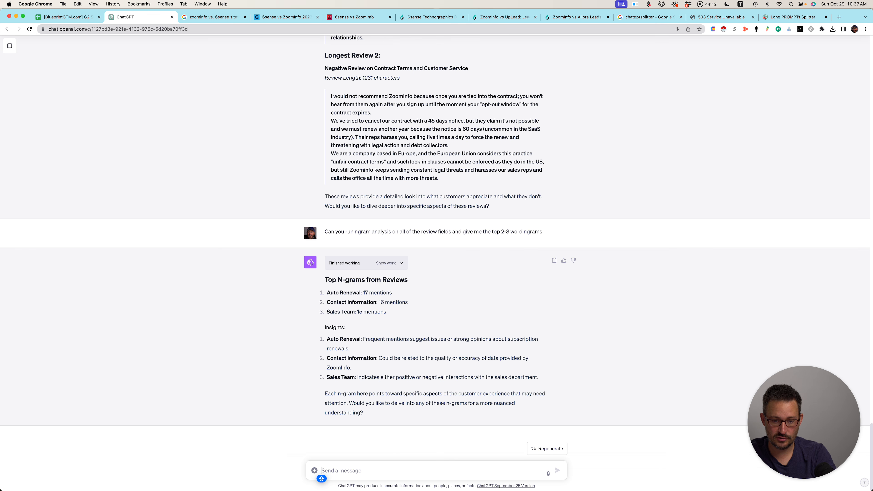
pyautogui.write('g')
pyautogui.press('super+a')
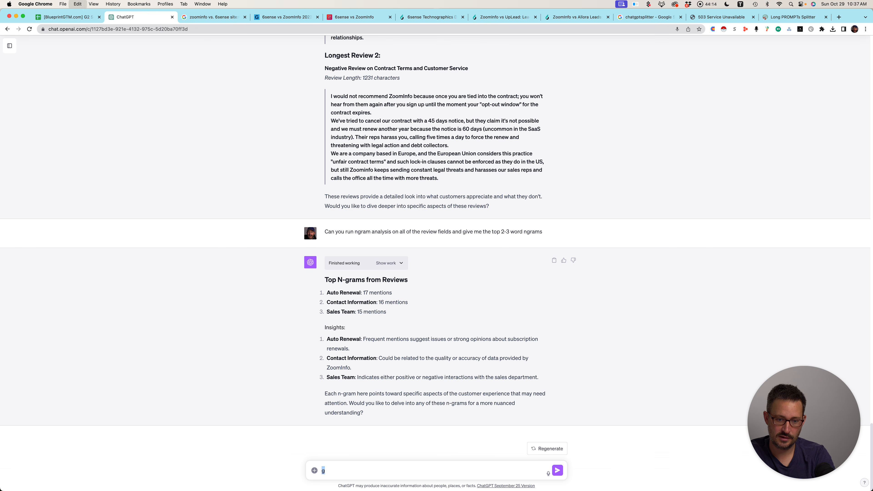
pyautogui.press('Right')
pyautogui.write('AVE N')
pyautogui.press('super+a')
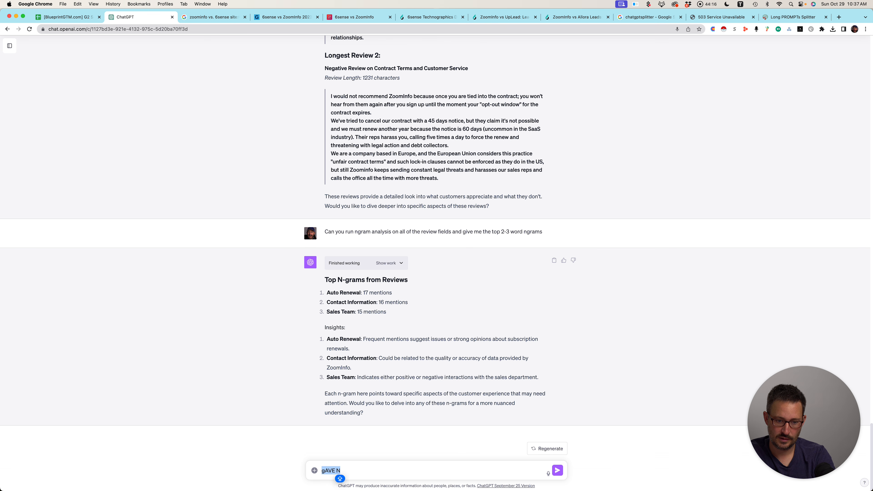
pyautogui.press('capslock')
# Send the follow-up request "Let's do the next 10 2-3 word ngrams".
pyautogui.write("Let's do th")
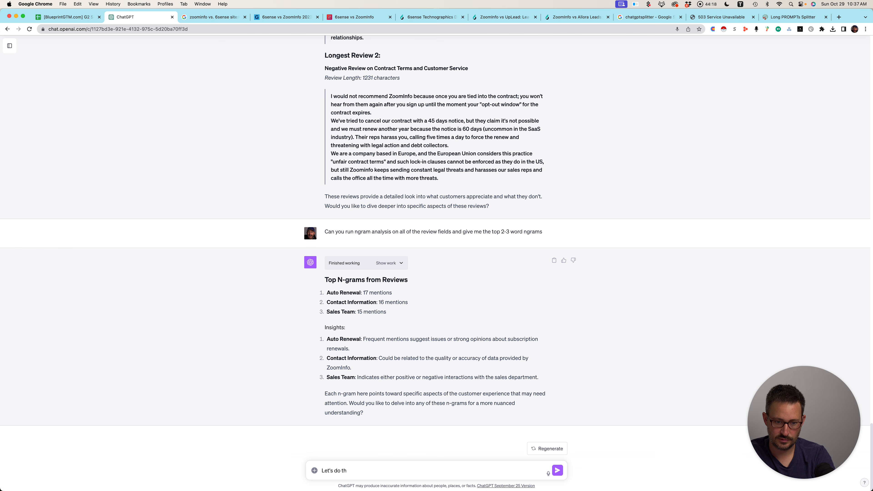
pyautogui.write('e next')
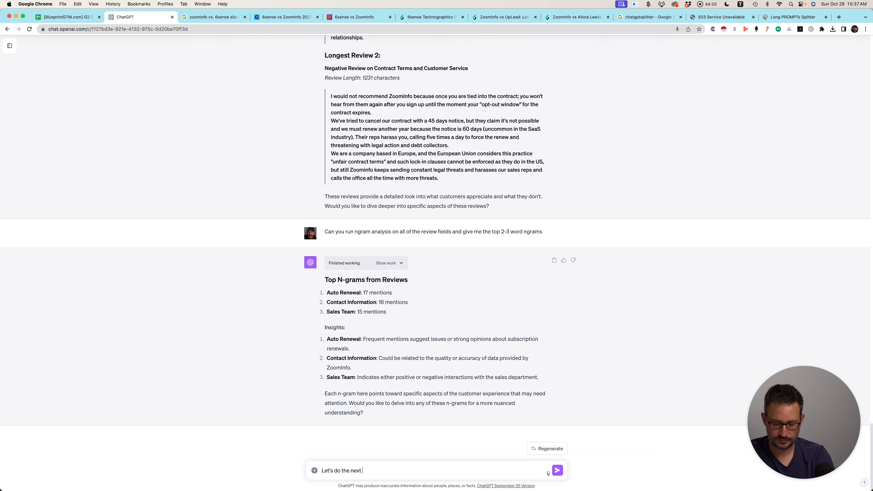
pyautogui.write(' 1')
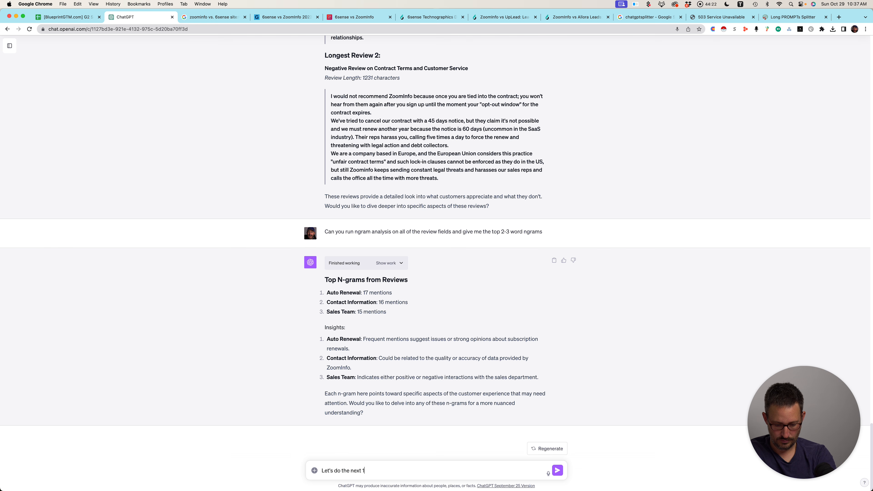
pyautogui.write('0 2-3 word ngrams')
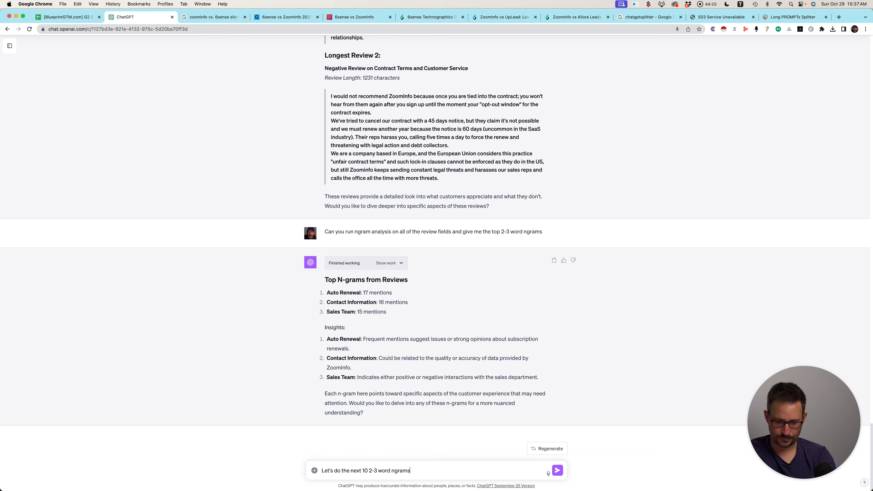
pyautogui.press('Return')
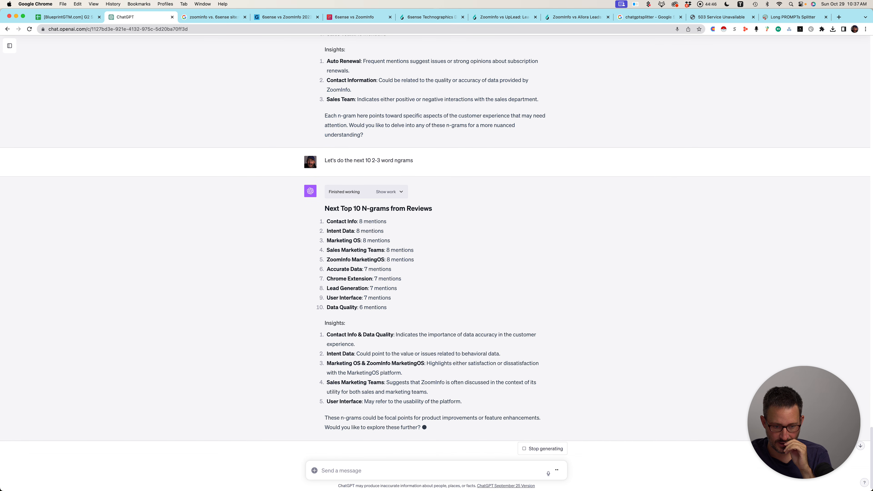
# Send the request "Pull in ALL of the sentence around "intent data" into the chat here.".
pyautogui.write('Pu')
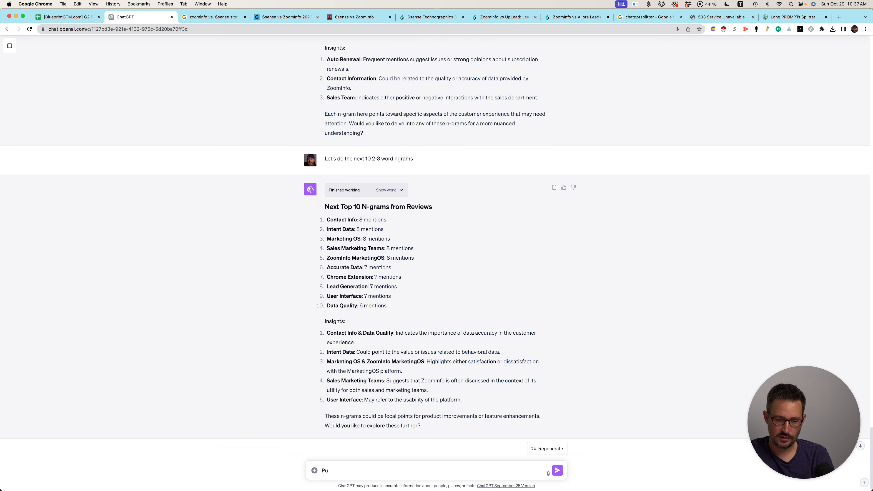
pyautogui.write('ll in the sentence around "i')
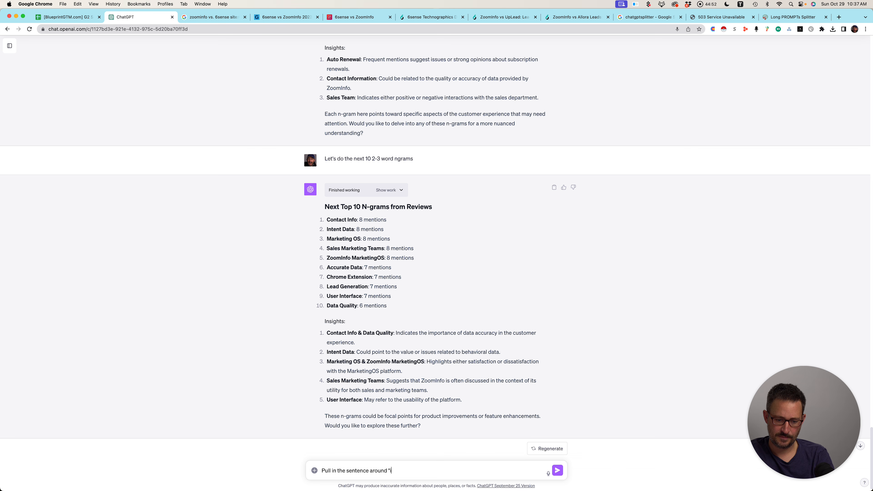
pyautogui.write('ntent data" IN')
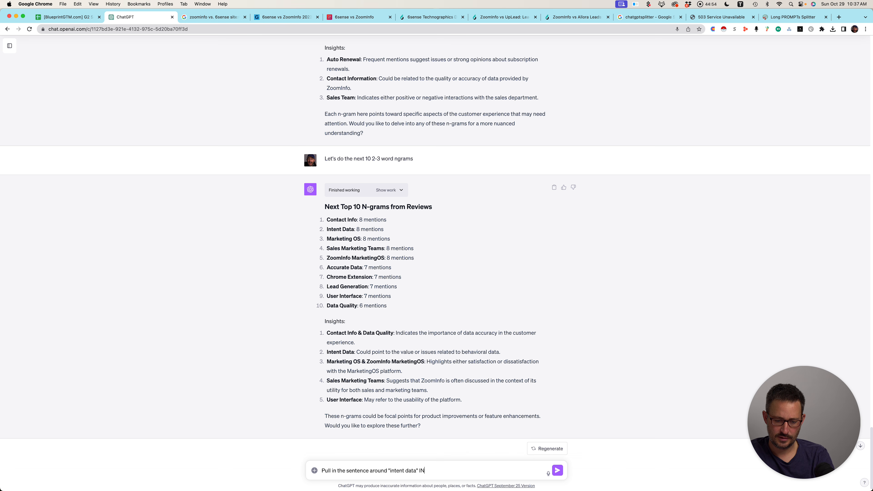
pyautogui.press('BackSpace')
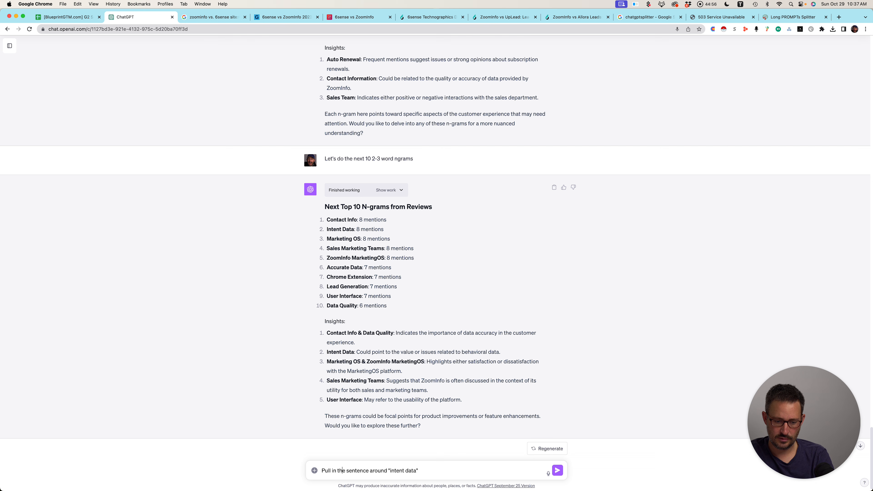
pyautogui.press('Right')
pyautogui.press('BackSpace')
pyautogui.press('BackSpace')
pyautogui.press('BackSpace')
pyautogui.write('ALL of the')
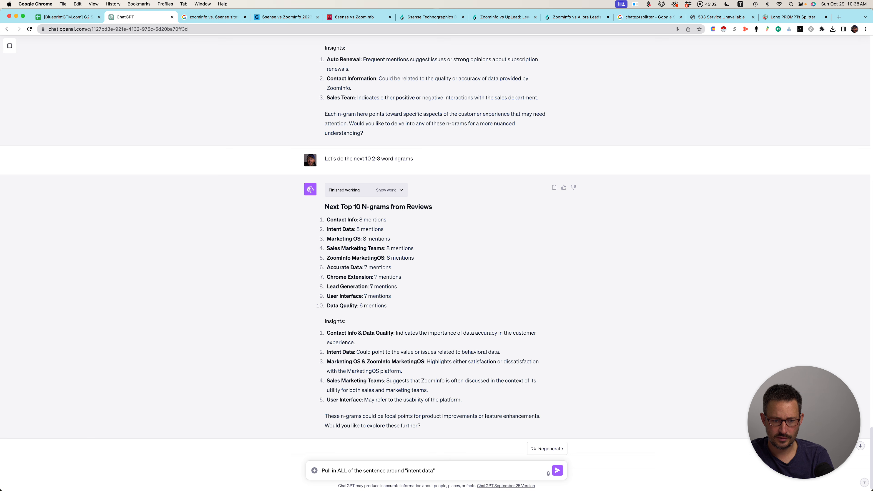
pyautogui.write('into the')
pyautogui.write('chat here.')
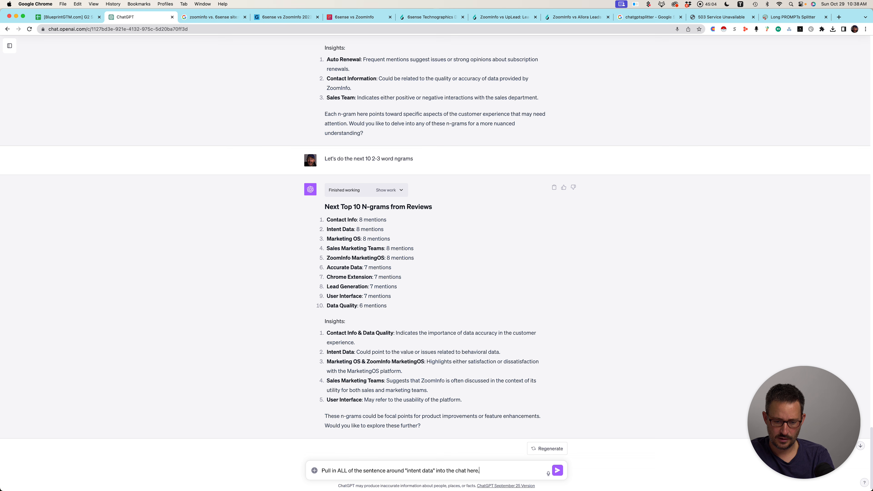
pyautogui.press('Return')
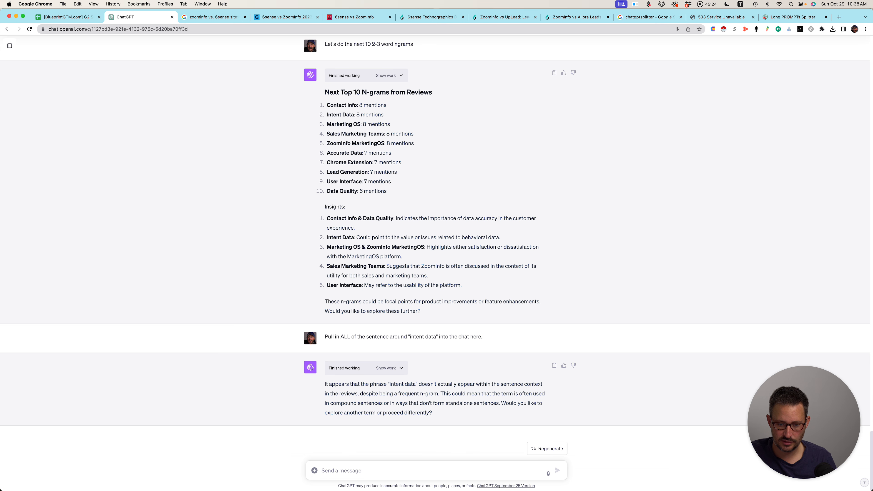
# Start a new GPT-4 chat with the Default model and close the chat history sidebar.
pyautogui.press('capslock')
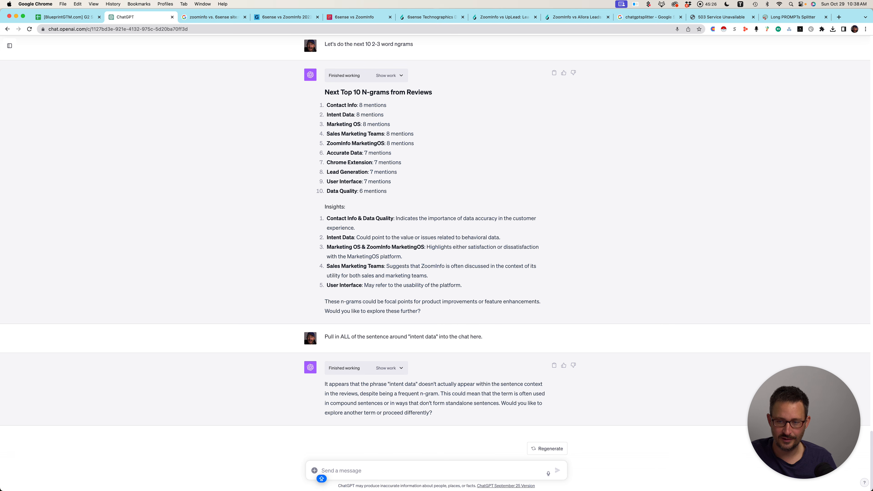
pyautogui.click(778, 17)
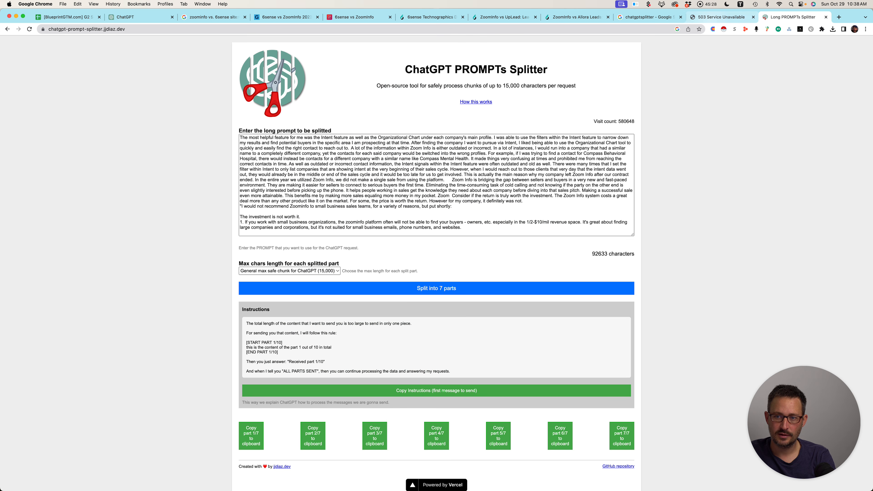
pyautogui.click(138, 17)
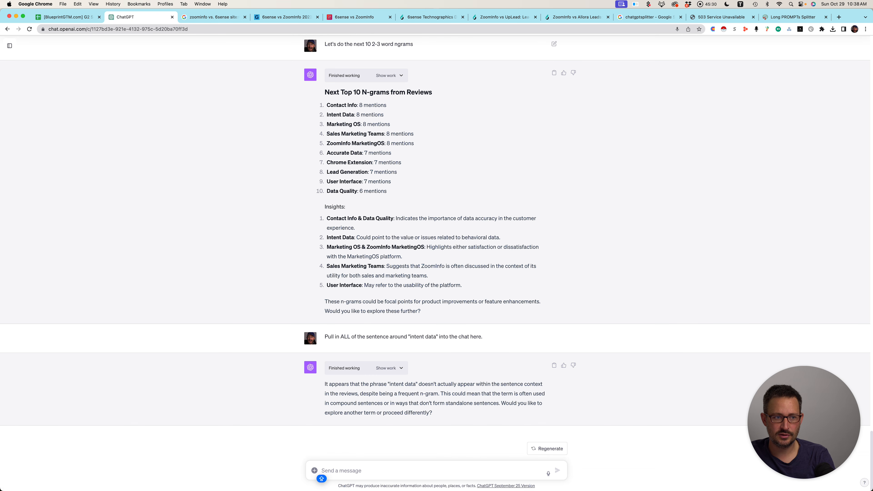
pyautogui.click(9, 46)
pyautogui.click(26, 46)
pyautogui.moveTo(507, 53)
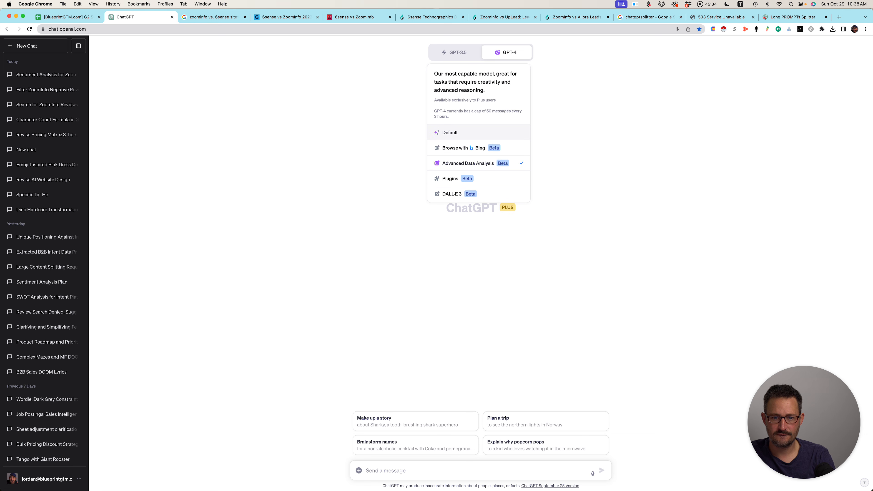
pyautogui.click(447, 132)
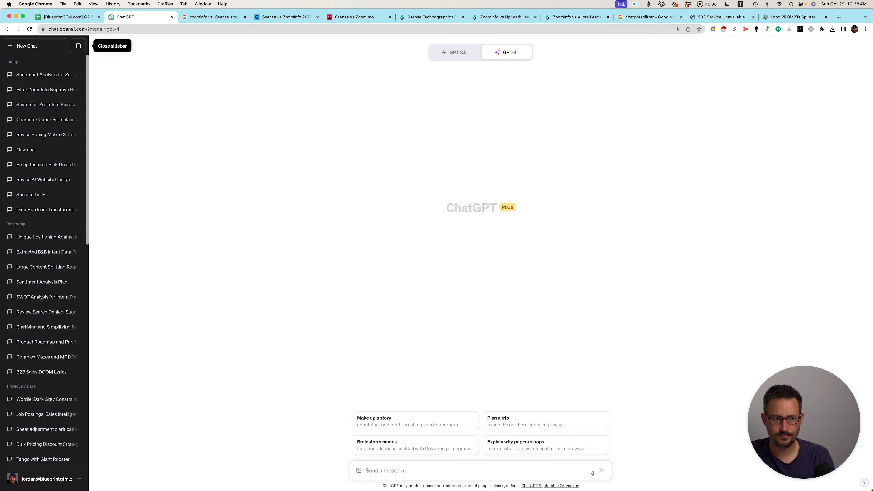
pyautogui.click(78, 46)
# Copy the prompt splitter's instructions message, and place the ChatGPT chat in its own window beside the splitter.
pyautogui.click(792, 16)
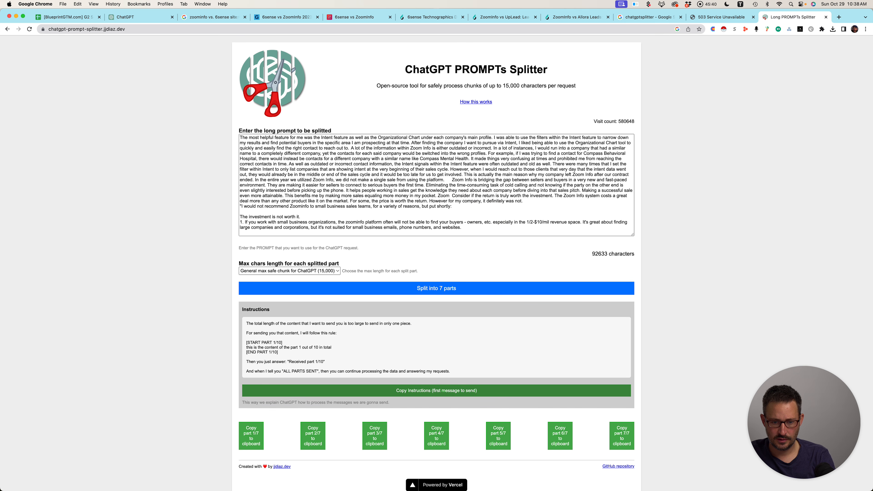
pyautogui.click(436, 391)
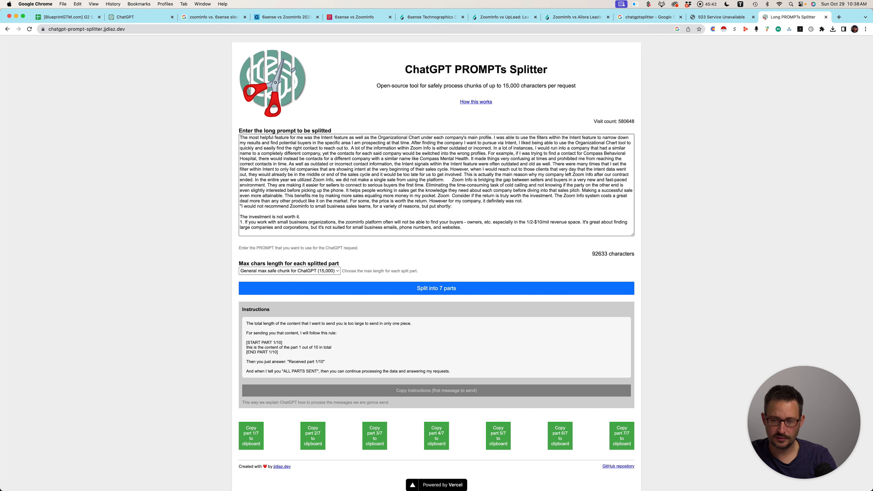
pyautogui.hotkey('ctrl', 'alt', 'Left')
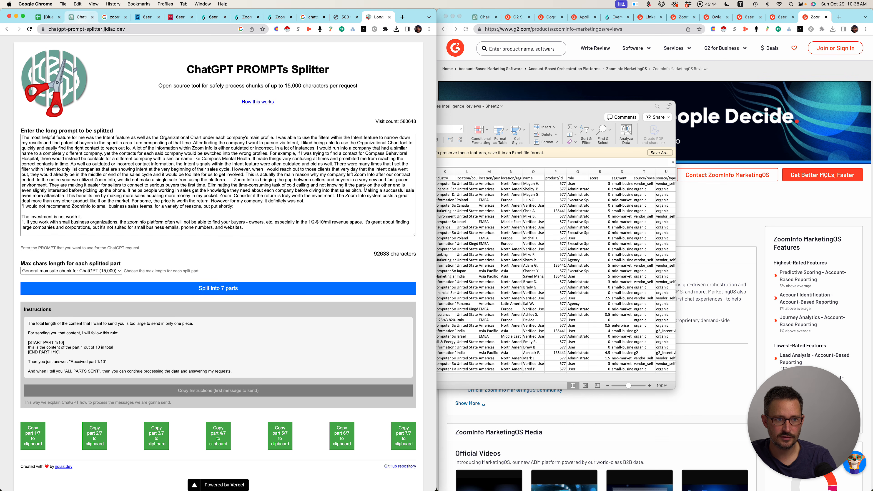
pyautogui.moveTo(82, 17); pyautogui.dragTo(428, 67)
pyautogui.hotkey('ctrl', 'alt', 'Return')
pyautogui.hotkey('ctrl', 'alt', 'Right')
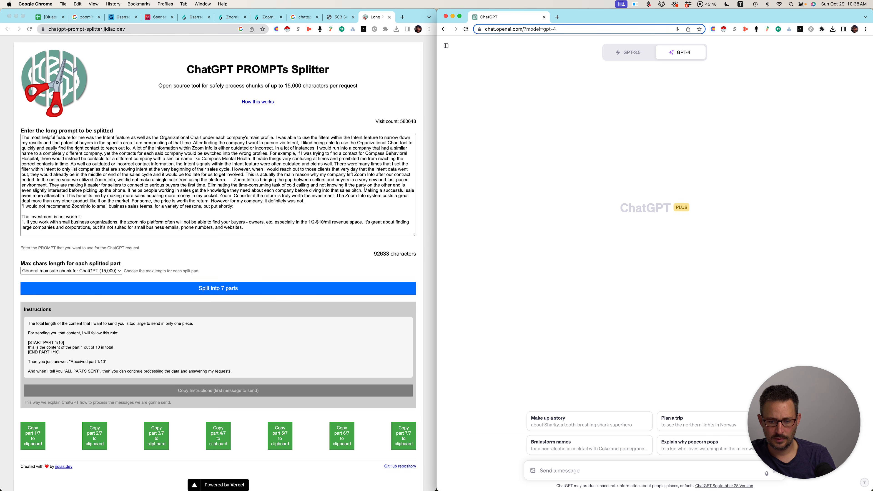
# Send the copied splitting instructions as the first message of the new chat.
pyautogui.click(540, 477)
pyautogui.write('The total length of the content that I want to send you is too large to send in only one piece.  For sending you that content, I will follow this rule:  [START PART 1/10] this is the content of the part 1 out of 10 in total [END PART 1/10]  Then you just answer: "Received part 1/10"  And when I tell you "ALL PARTS SENT", then you can continue processing the data and answering my requests.')
pyautogui.press('Return')
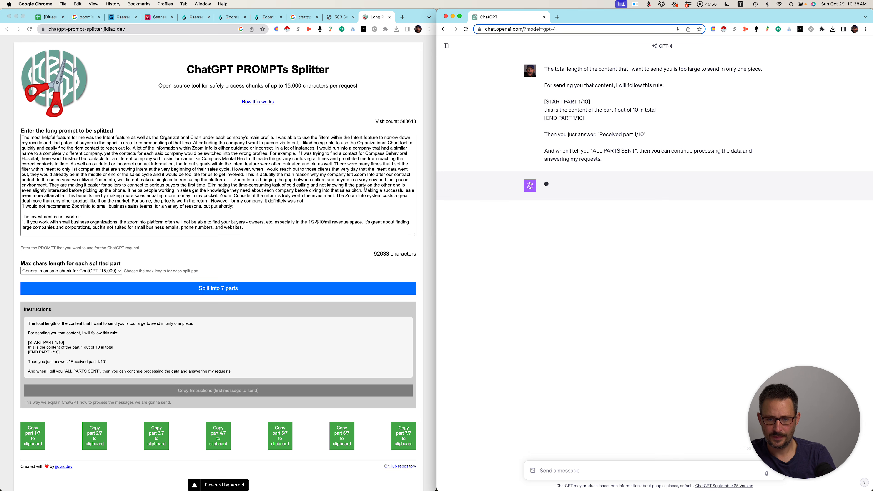
# Copy review parts 1/7 and 2/7 from the splitter and send each as its own chat message.
pyautogui.click(33, 436)
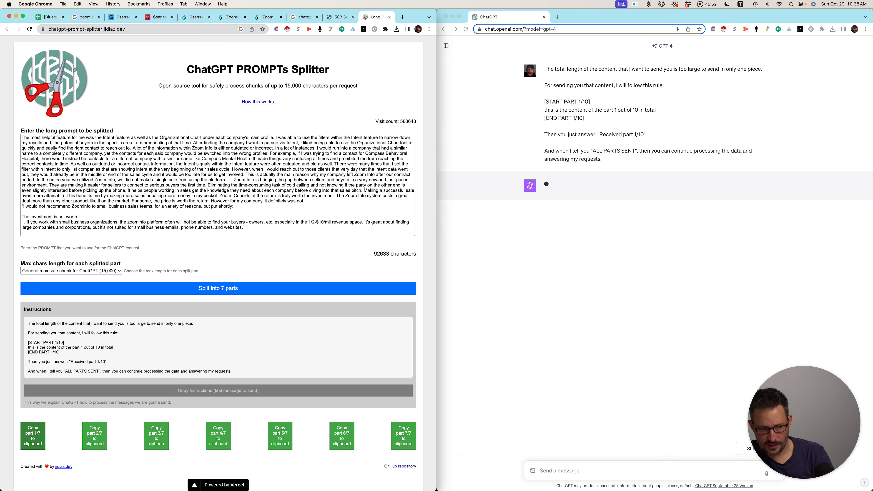
pyautogui.click(540, 474)
pyautogui.press('super+v')
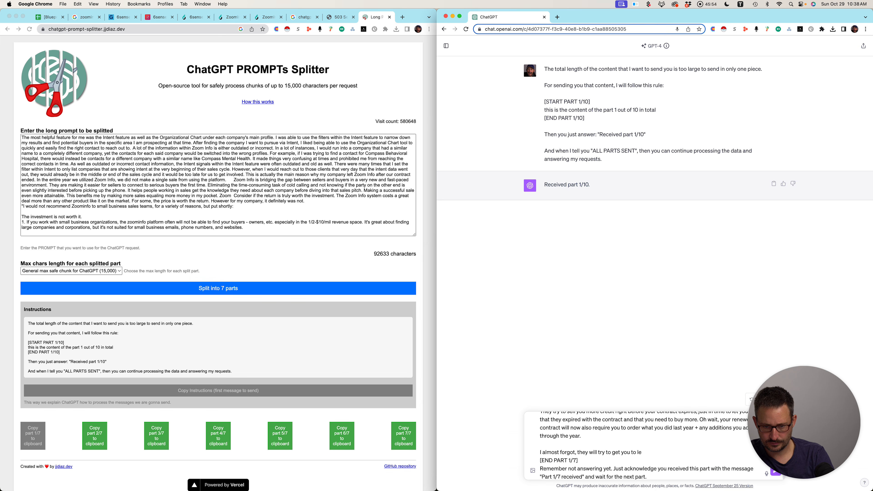
pyautogui.press('Return')
pyautogui.click(95, 436)
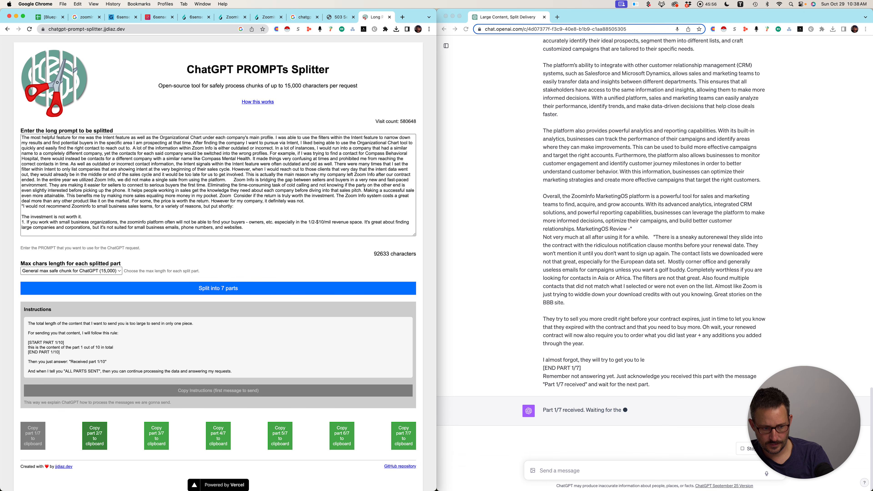
pyautogui.click(540, 474)
pyautogui.press('super+v')
pyautogui.press('Return')
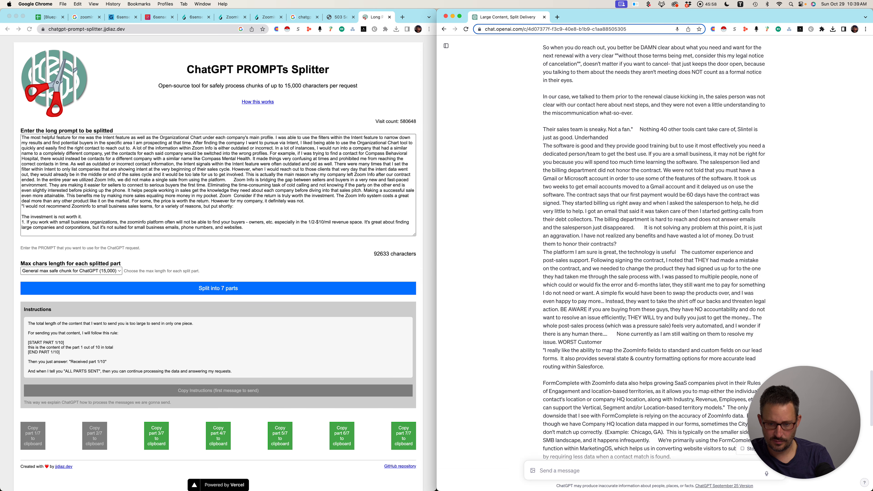
# Copy review parts 3/7 and 4/7 from the splitter and send each to ChatGPT separately.
pyautogui.click(156, 436)
pyautogui.click(540, 474)
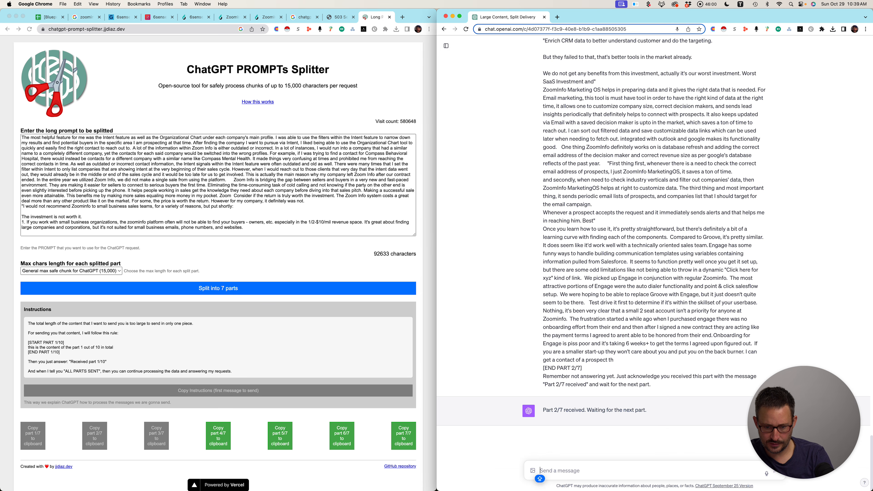
pyautogui.press('super+v')
pyautogui.press('Return')
pyautogui.click(219, 436)
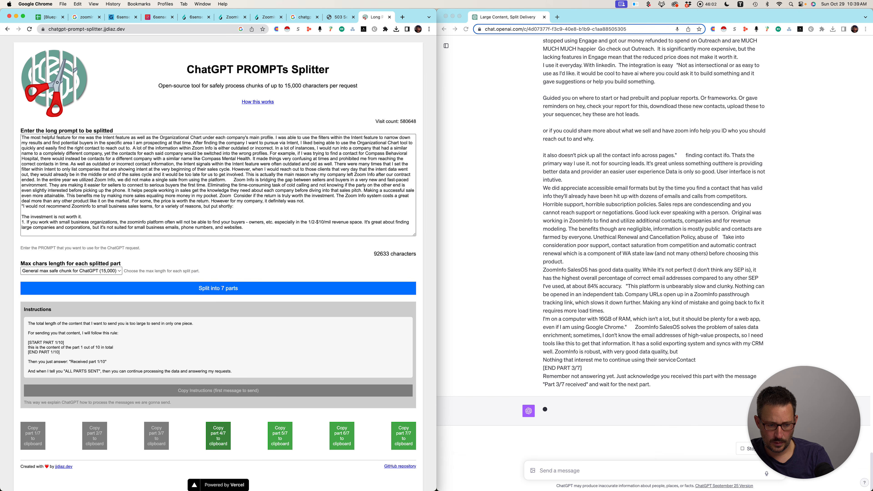
pyautogui.click(540, 474)
pyautogui.press('super+v')
pyautogui.press('Return')
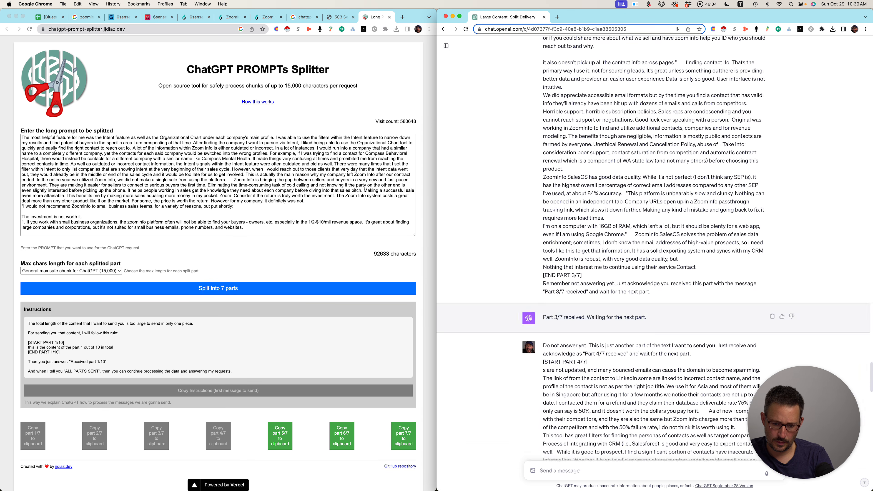
# Copy review parts 5/7 and 6/7 from the splitter and send them one after the other in the chat.
pyautogui.click(280, 436)
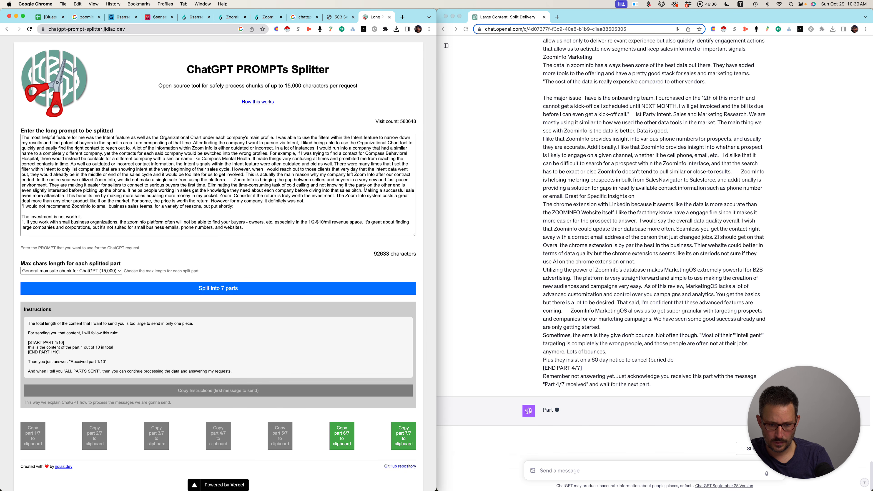
pyautogui.click(550, 471)
pyautogui.press('super+v')
pyautogui.press('Return')
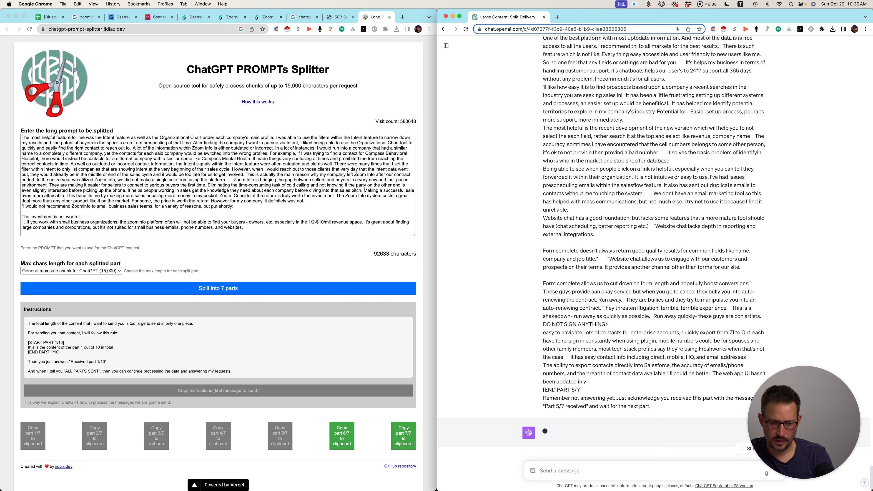
pyautogui.click(342, 436)
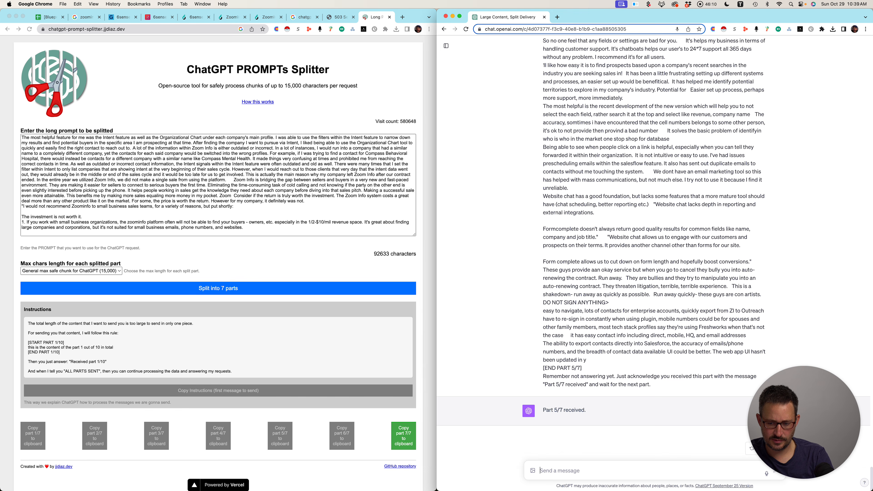
pyautogui.press('super+v')
pyautogui.press('Return')
# Copy the final review part 7/7, ending with "ALL PARTS SENT", and send it to ChatGPT.
pyautogui.click(403, 436)
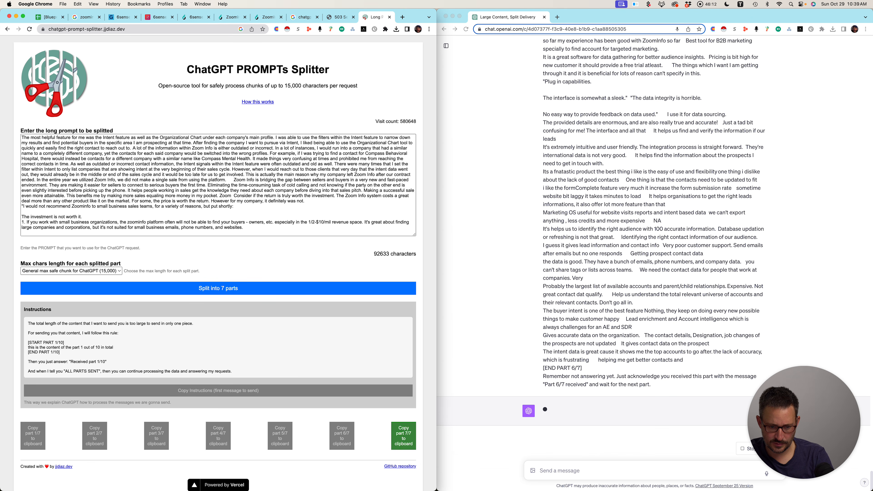
pyautogui.click(551, 471)
pyautogui.press('super+v')
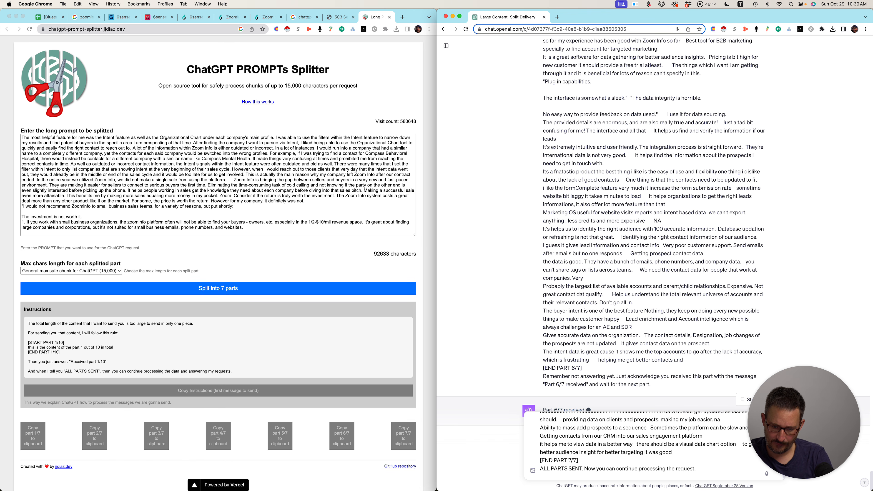
pyautogui.press('Return')
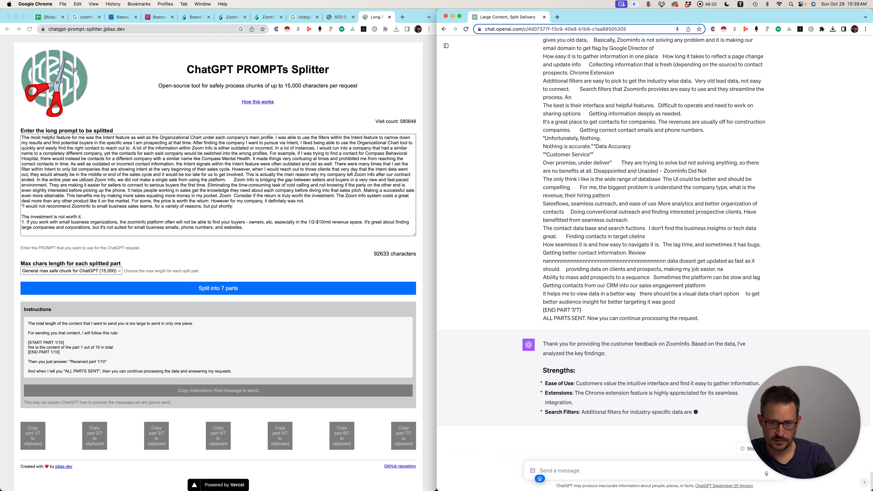
# Maximize the chat window and dictate a request for product-marketer advice on positioning a job-postings intent product against ZoomInfo's weaknesses from the negative reviews.
pyautogui.hotkey('ctrl', 'alt', 'Return')
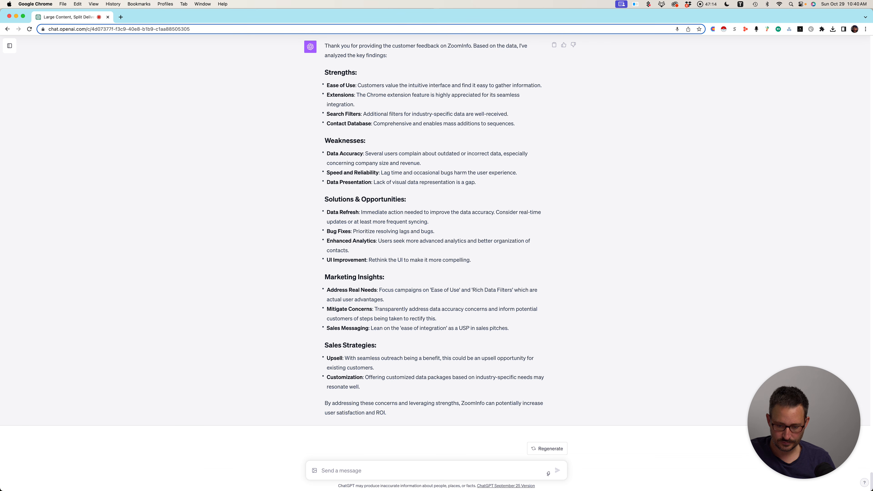
pyautogui.click(548, 474)
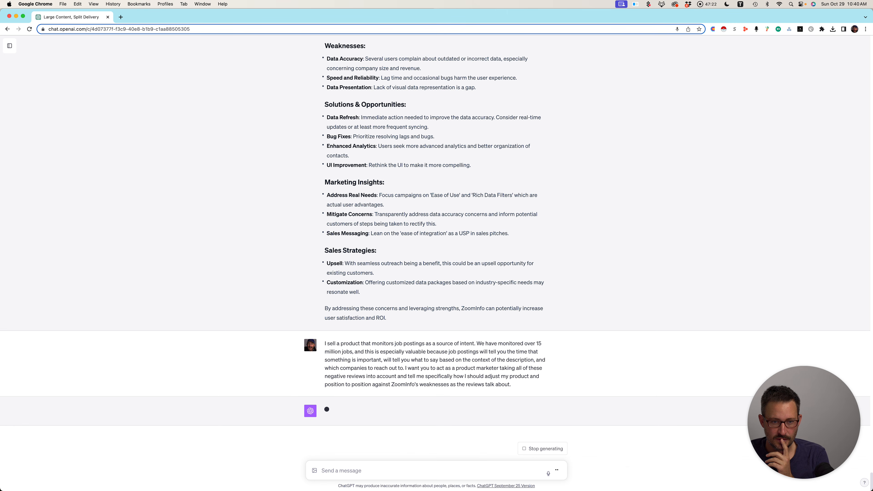
# Review the strengths and weaknesses in ChatGPT's ZoomInfo feedback analysis, highlighting individual points while reading.
pyautogui.scroll(5, 435, 258)
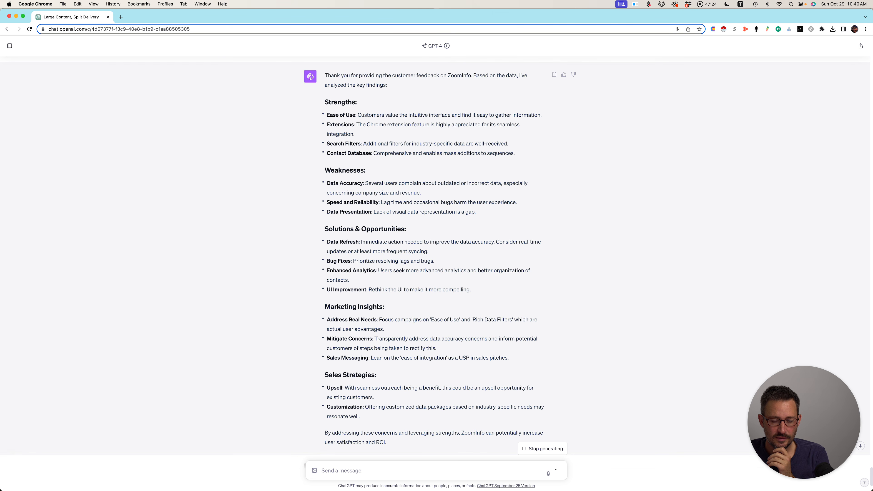
pyautogui.moveTo(326, 115); pyautogui.dragTo(540, 115)
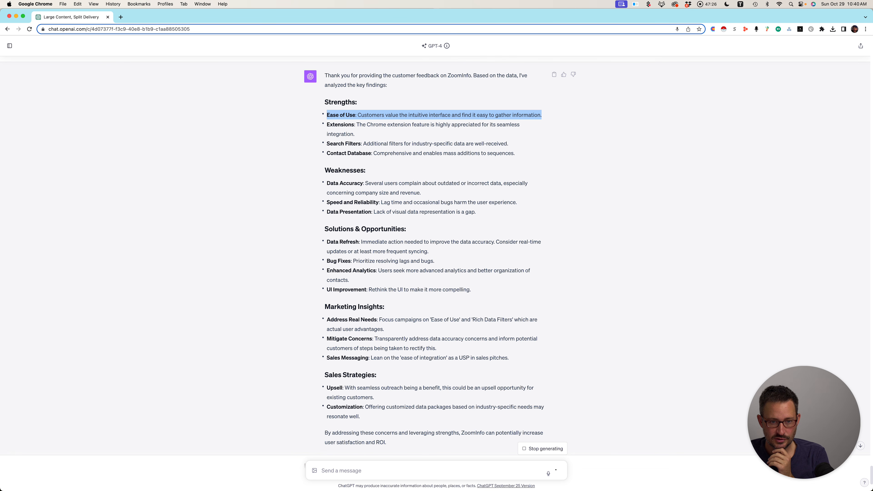
pyautogui.moveTo(355, 134); pyautogui.dragTo(329, 144)
pyautogui.moveTo(325, 75); pyautogui.dragTo(508, 143)
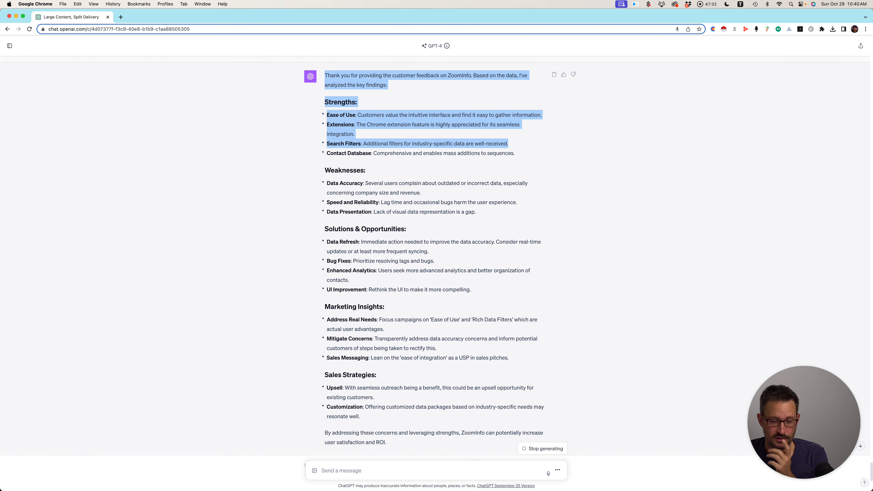
pyautogui.click(508, 144)
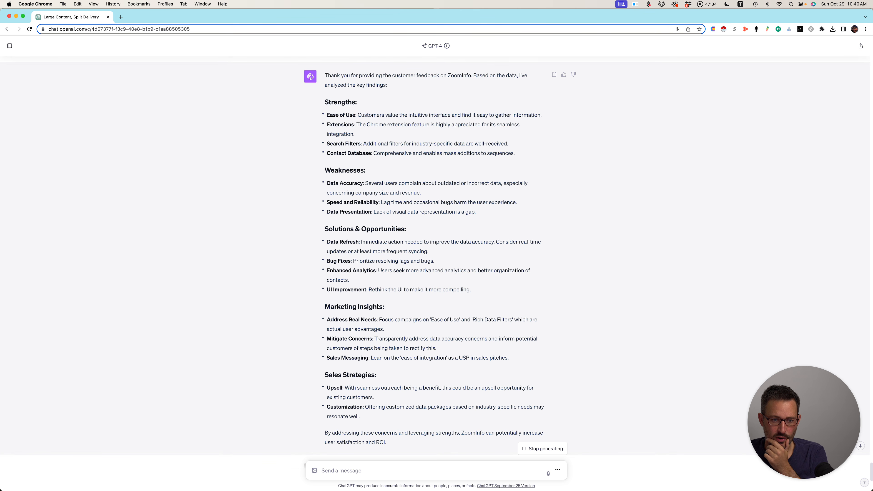
pyautogui.moveTo(422, 187); pyautogui.dragTo(326, 177)
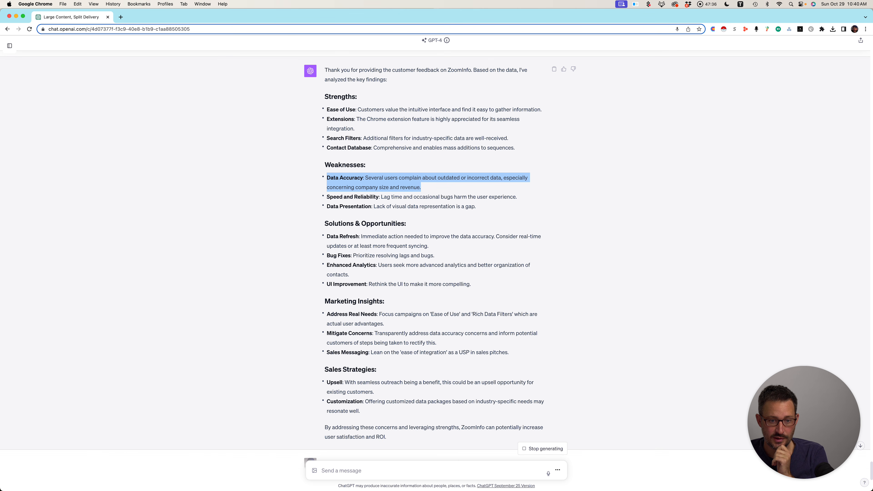
pyautogui.moveTo(517, 197); pyautogui.dragTo(327, 197)
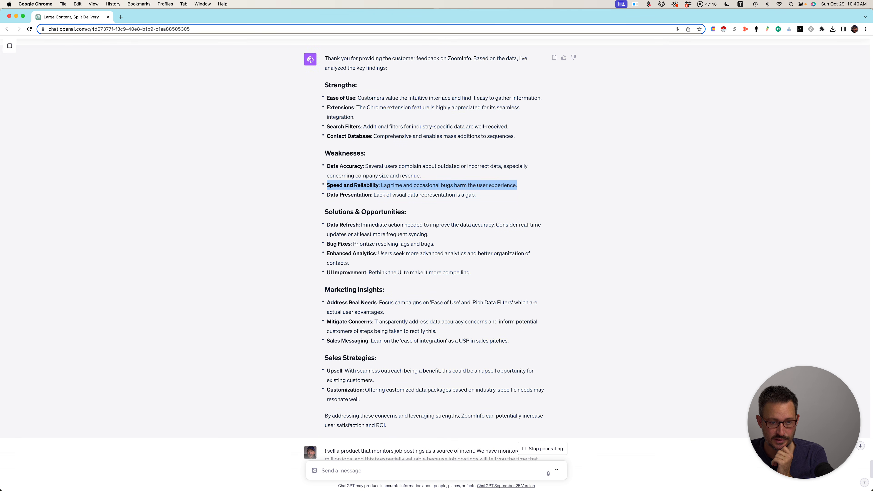
pyautogui.moveTo(475, 193); pyautogui.dragTo(327, 194)
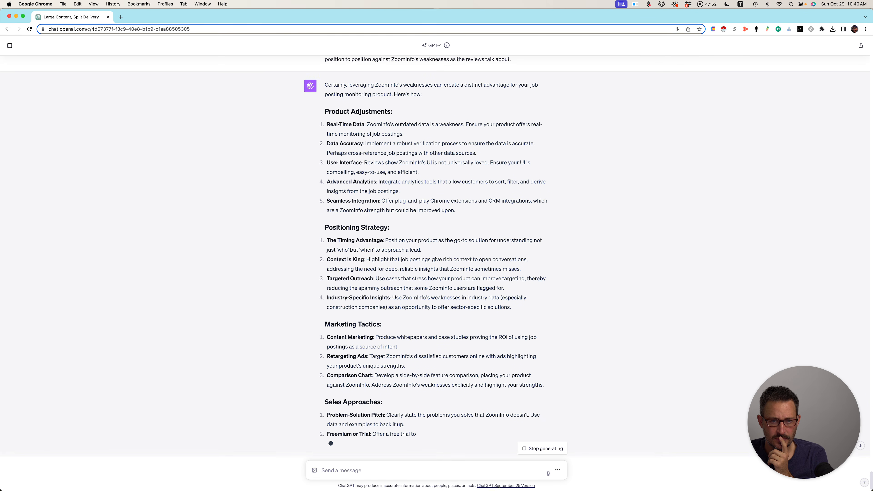
# Read the Real-Time Data, Data Accuracy and User Interface points under Product Adjustments in the positioning answer.
pyautogui.moveTo(403, 134); pyautogui.dragTo(327, 125)
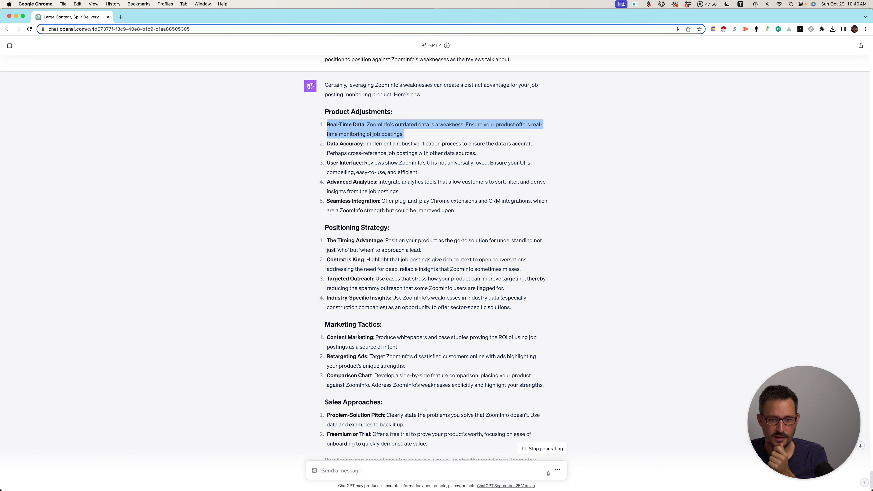
pyautogui.moveTo(477, 153); pyautogui.dragTo(327, 144)
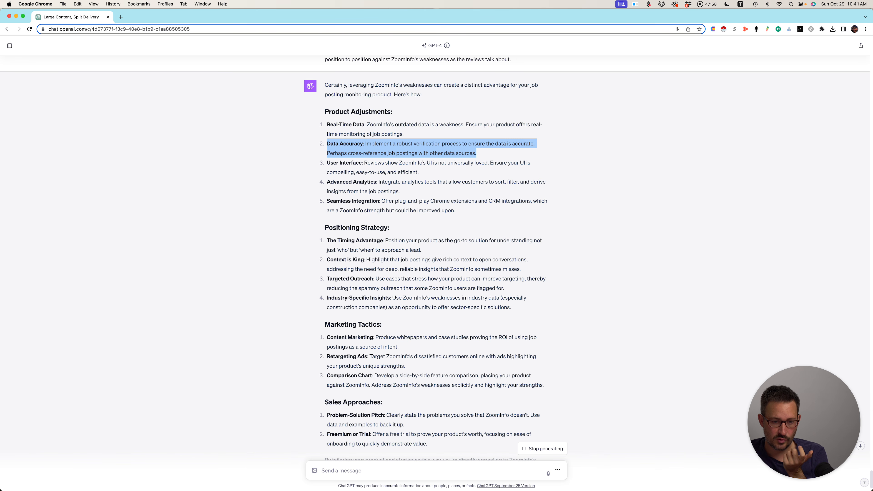
pyautogui.moveTo(419, 172); pyautogui.dragTo(327, 162)
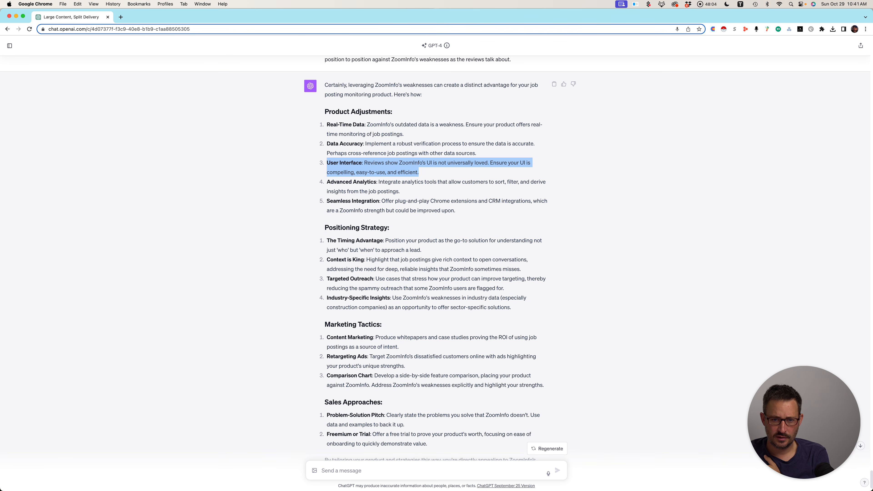
# Read the Advanced Analytics point and the Positioning Strategy points through Industry-Specific Insights, then examine the rest of the answer to its closing paragraph.
pyautogui.moveTo(400, 192); pyautogui.dragTo(327, 182)
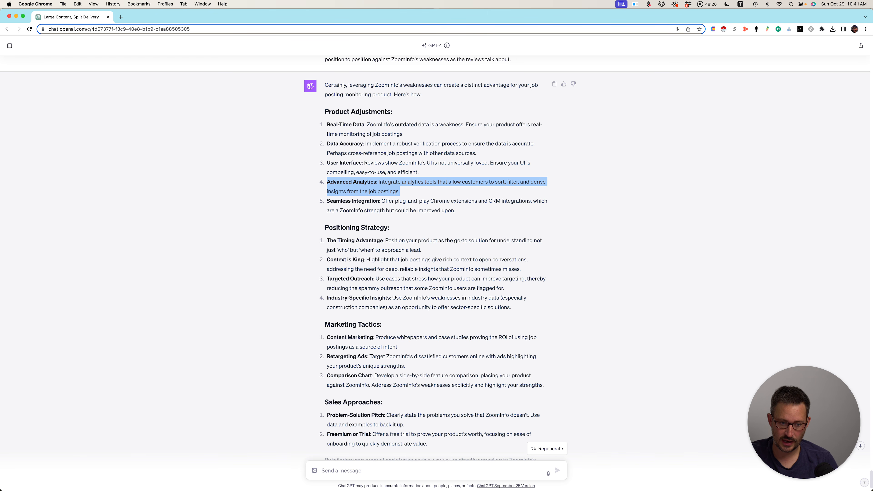
pyautogui.click(430, 195)
pyautogui.moveTo(450, 260); pyautogui.dragTo(447, 269)
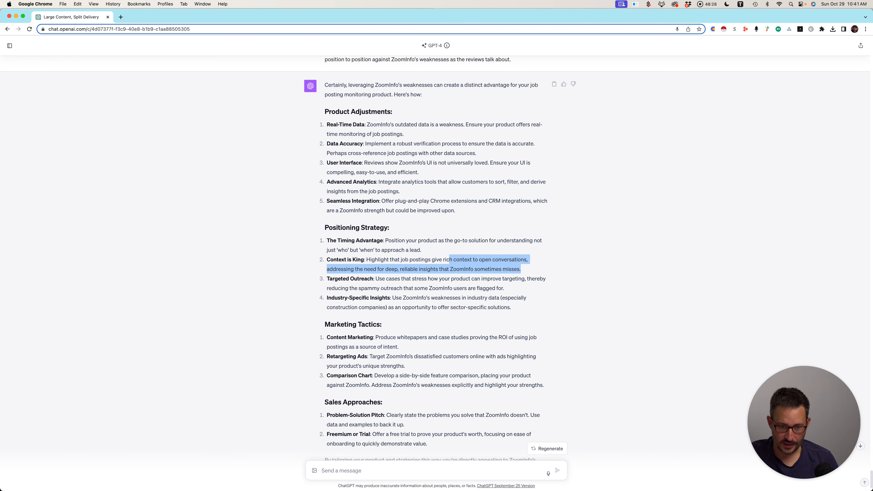
pyautogui.moveTo(376, 278); pyautogui.dragTo(327, 298)
pyautogui.click(332, 311)
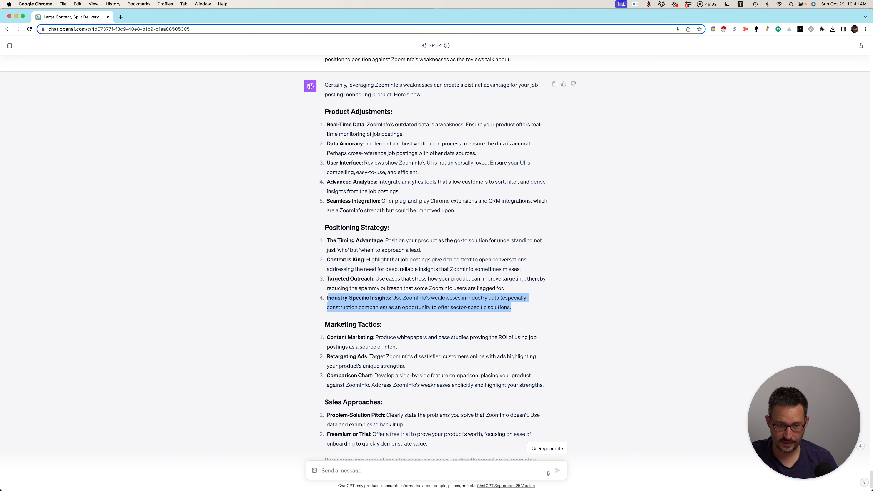
pyautogui.click(329, 299)
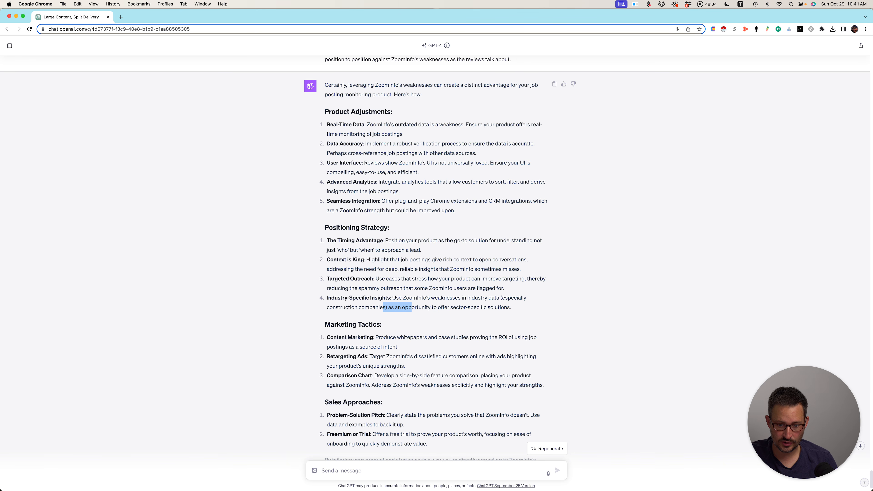
pyautogui.moveTo(412, 307); pyautogui.dragTo(502, 298)
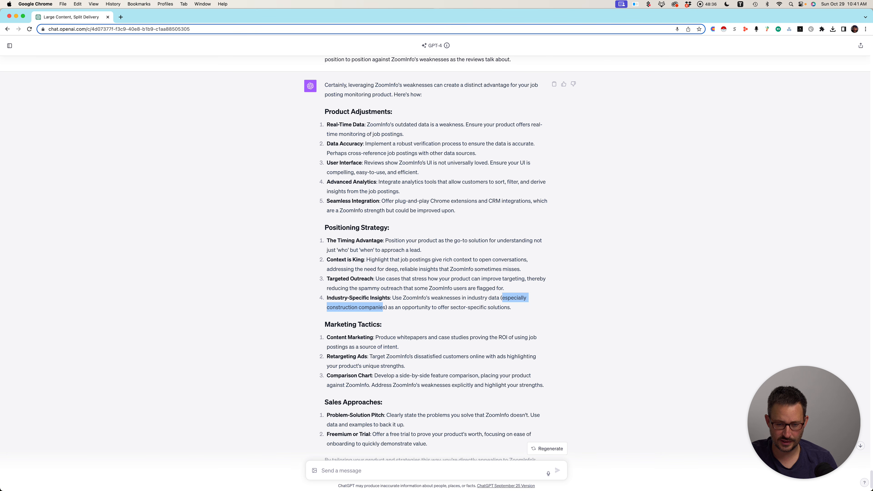
pyautogui.click(502, 297)
pyautogui.scroll(-1, 501, 298)
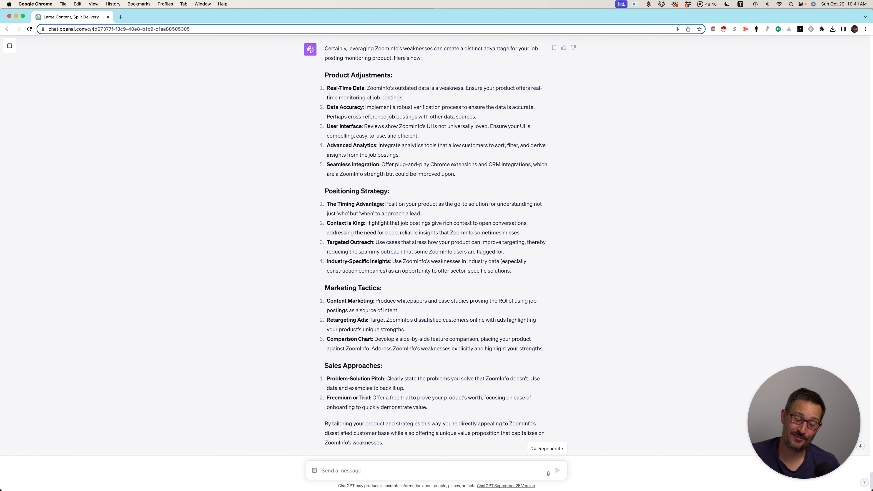
pyautogui.scroll(-1, 435, 256)
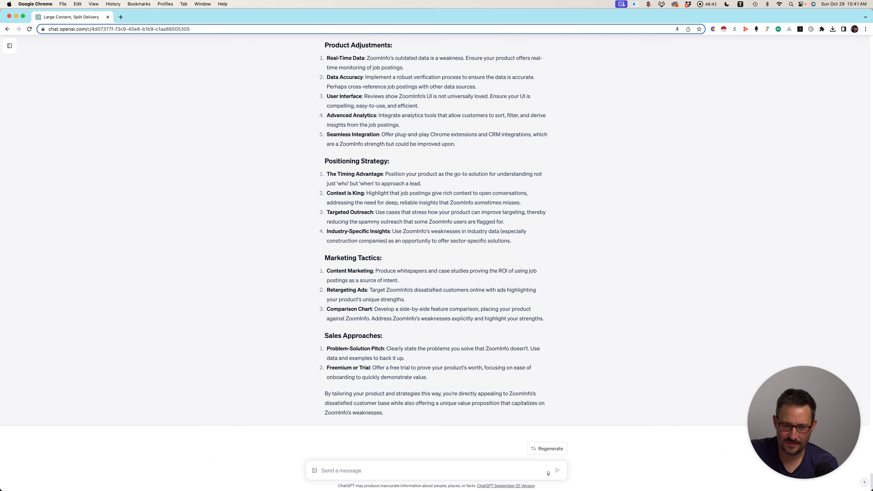